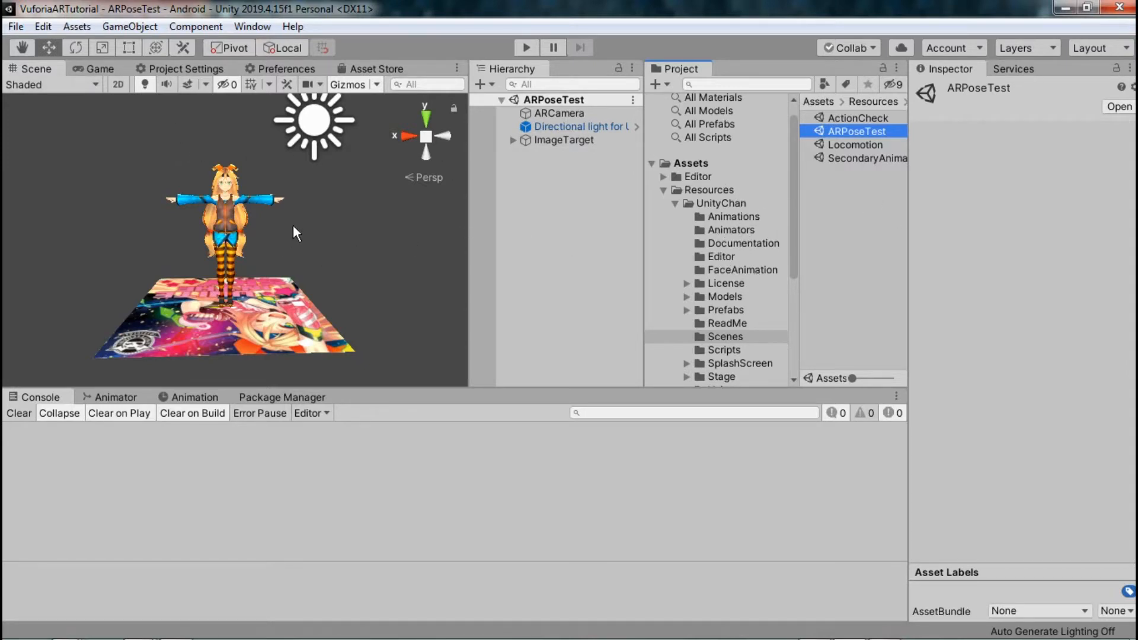
Inspect the unitychan model under ImageTarget in the ARPoseTest scene.
scroll(294, 226, down, 5)
scroll(262, 234, up, 5)
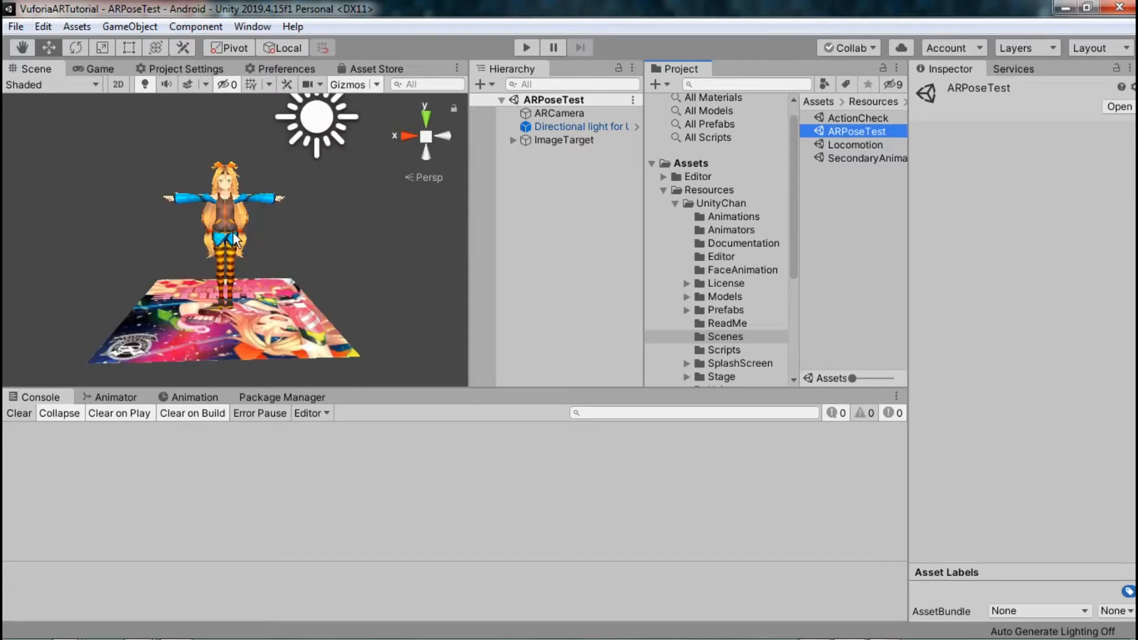
click(546, 158)
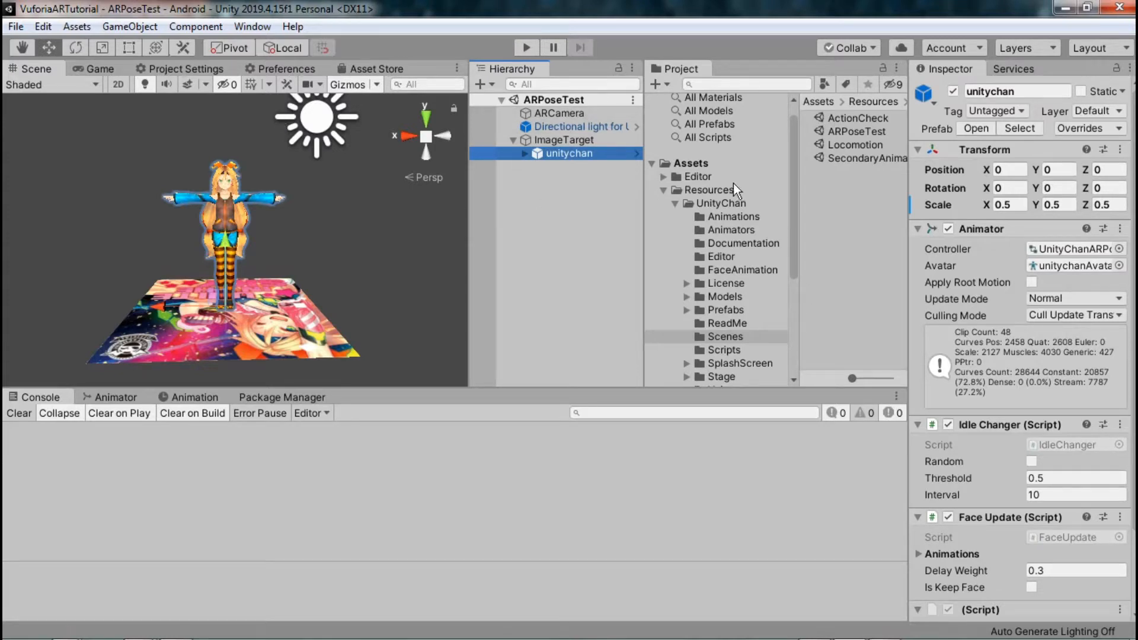
Create a scene named MainGame in the project's Assets > Scenes folder and open it.
scroll(736, 193, down, 3)
scroll(737, 197, down, 5)
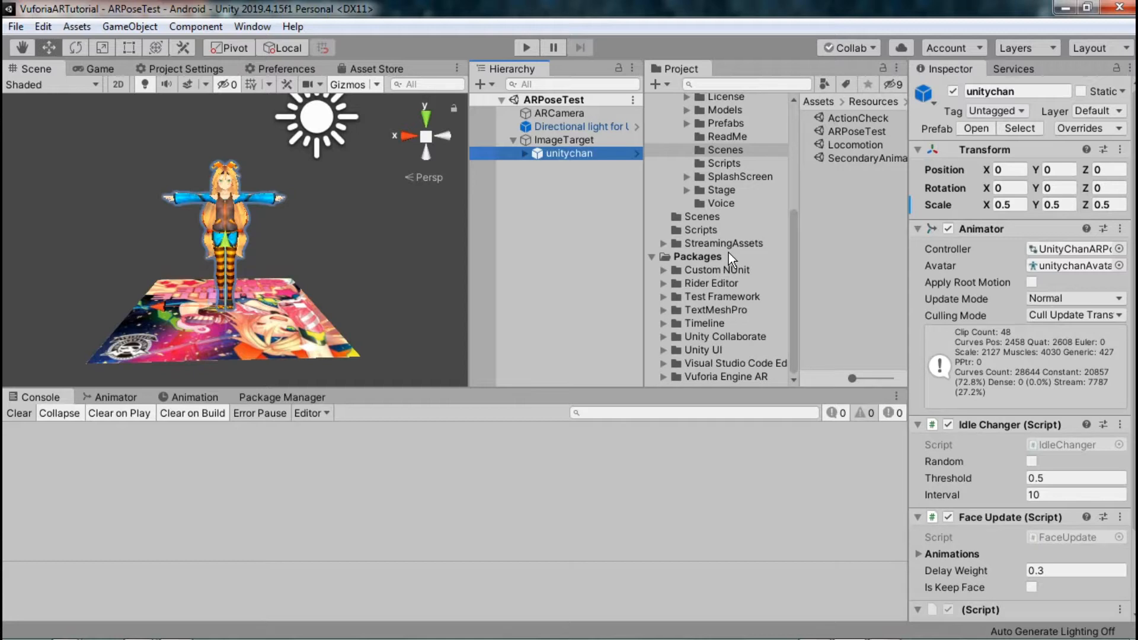
click(706, 215)
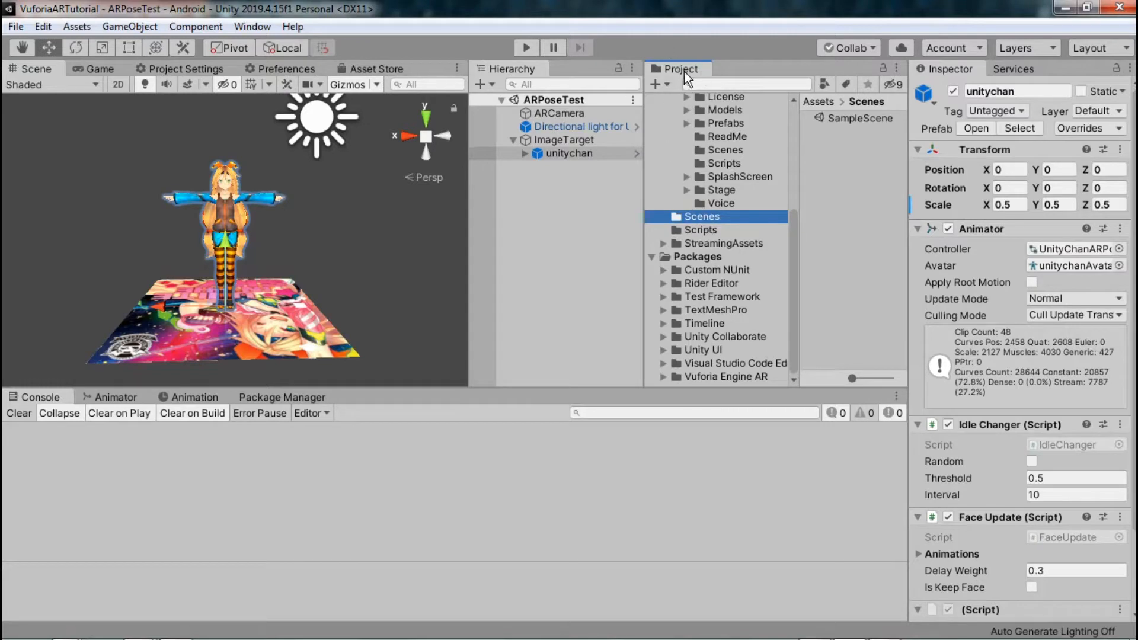
right_click(829, 187)
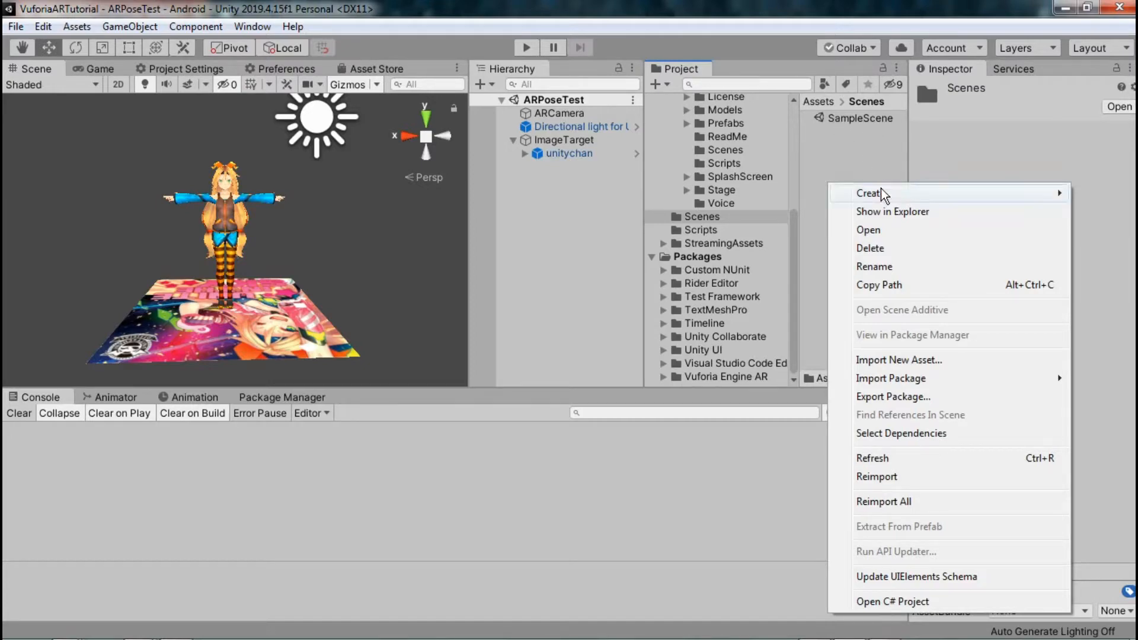
mouse_move(882, 193)
right_click(873, 159)
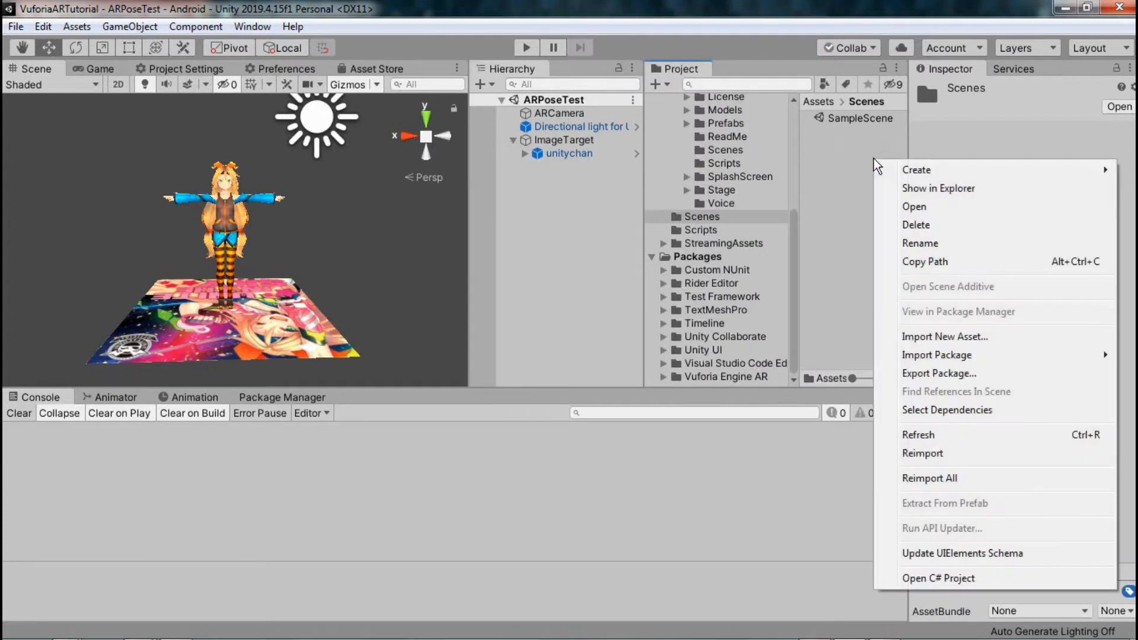
mouse_move(920, 173)
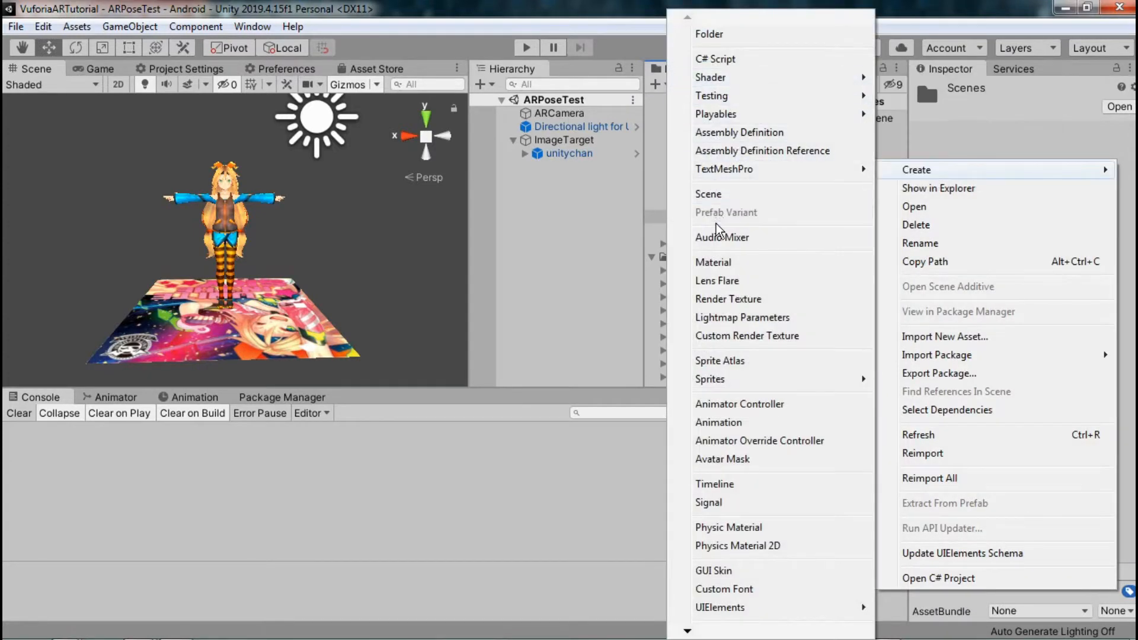
click(717, 193)
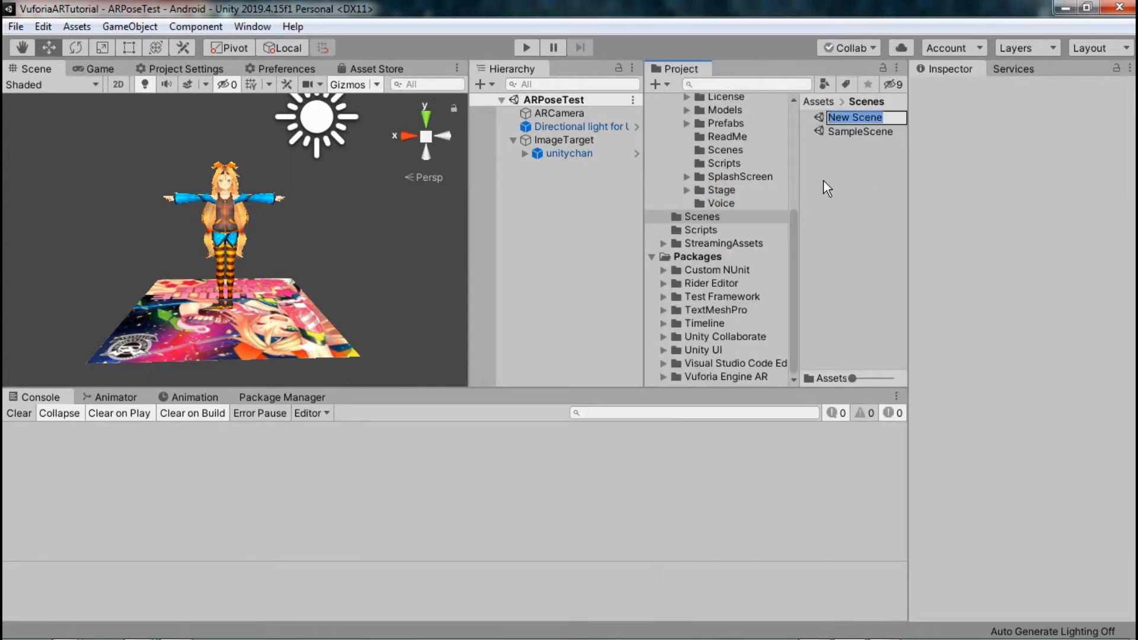
text(M)
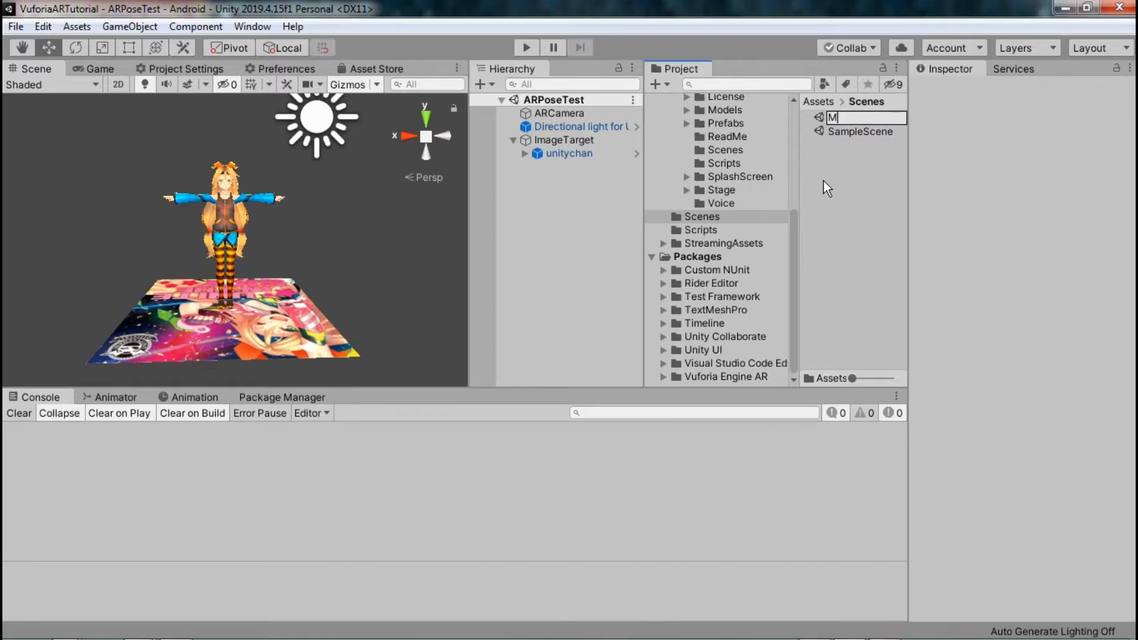
text(ainGame)
key(Return)
double_click(845, 118)
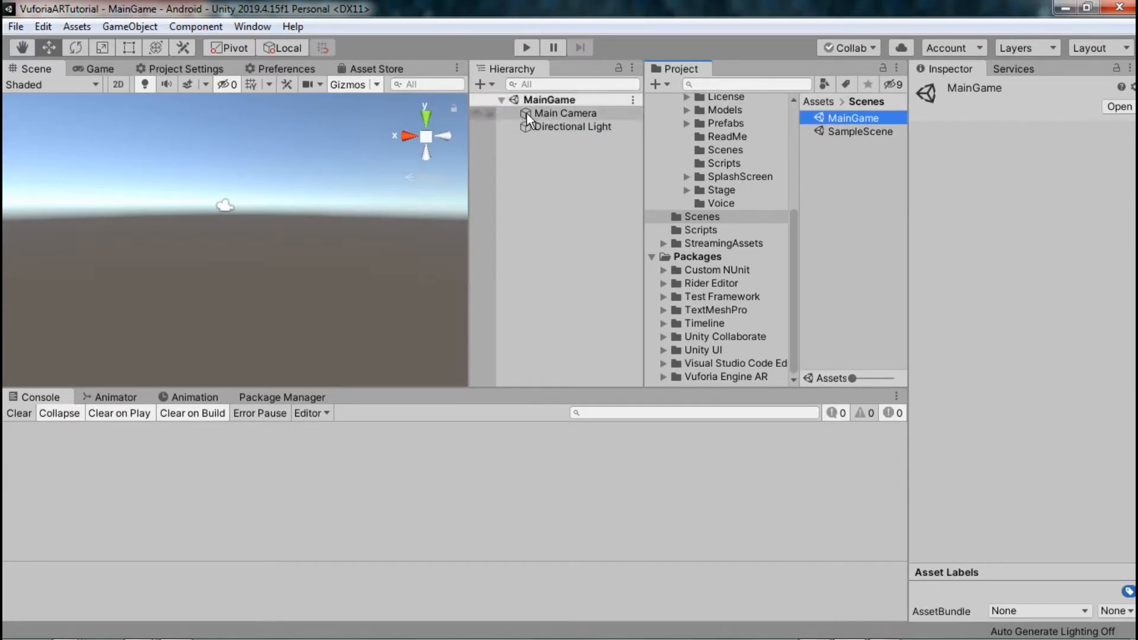
Replace the Main Camera with a Vuforia AR Camera placed above the Directional Light in the hierarchy.
click(571, 114)
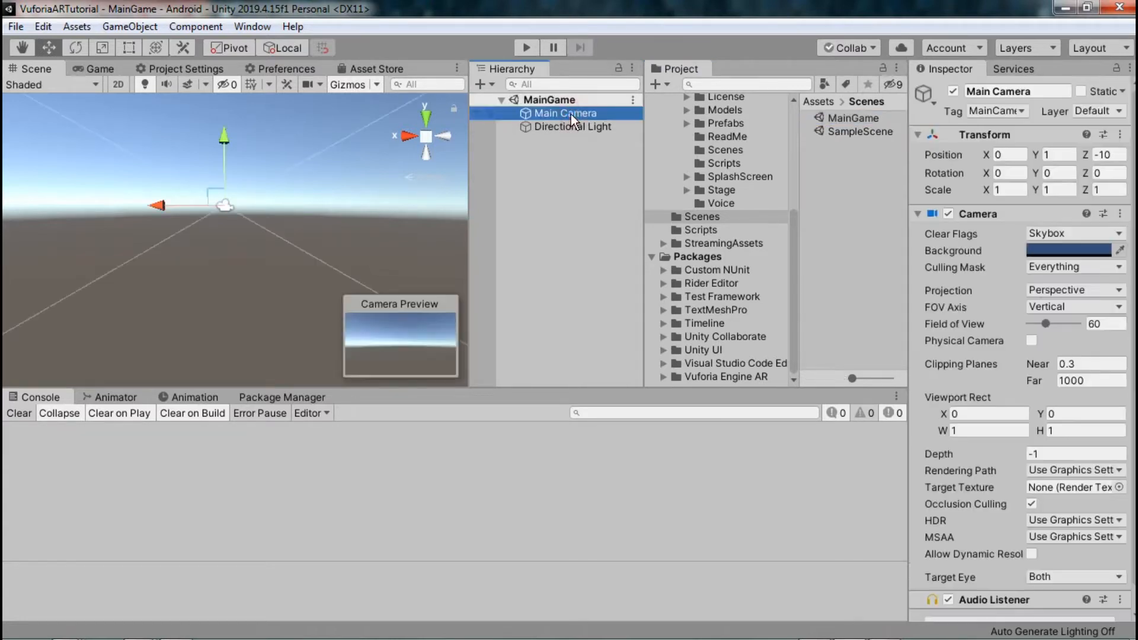
key(Delete)
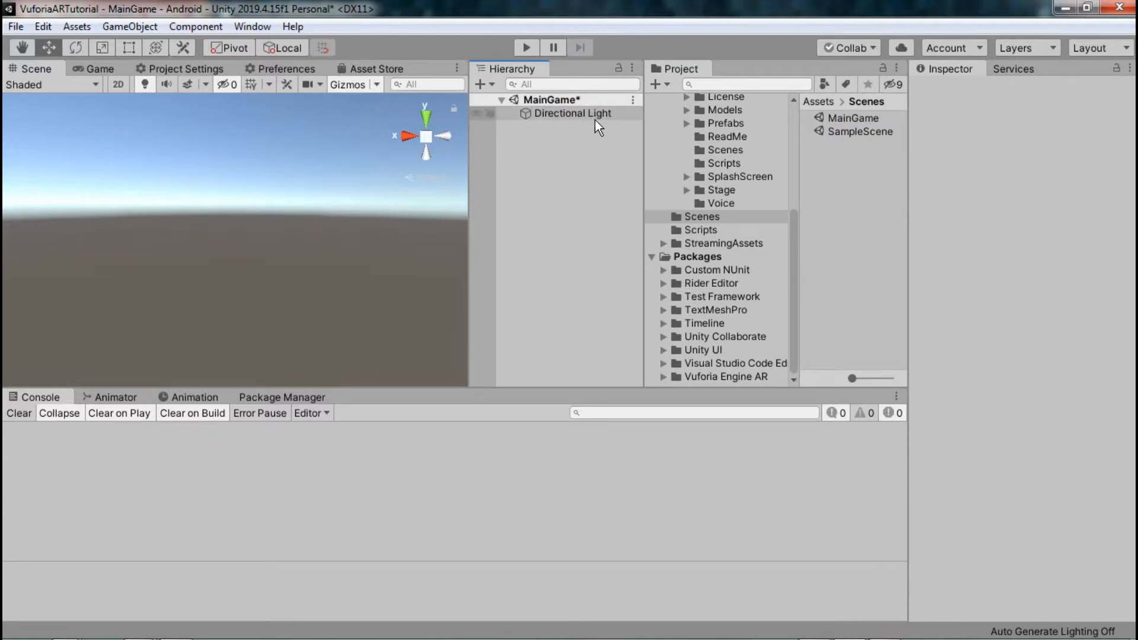
right_click(581, 125)
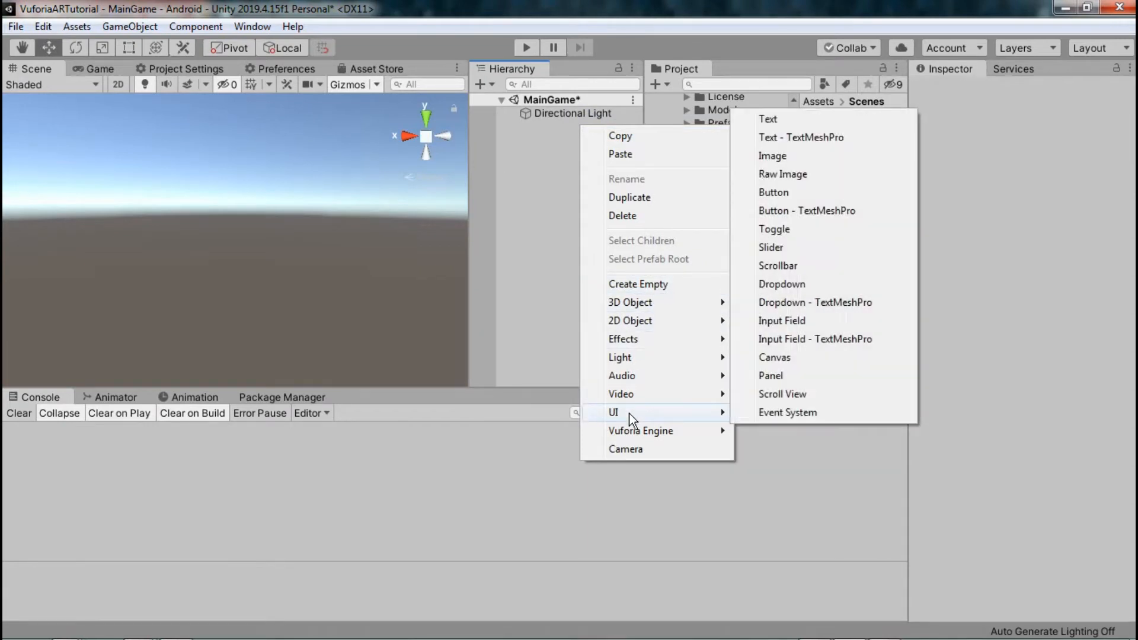
mouse_move(643, 436)
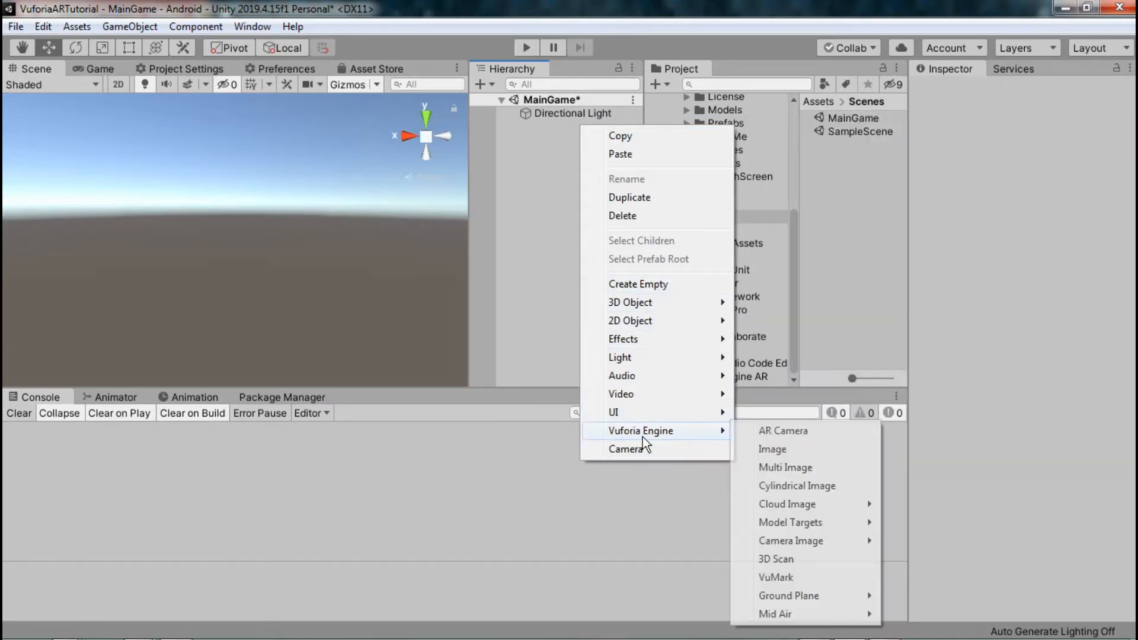
click(791, 431)
drag(586, 130, 579, 109)
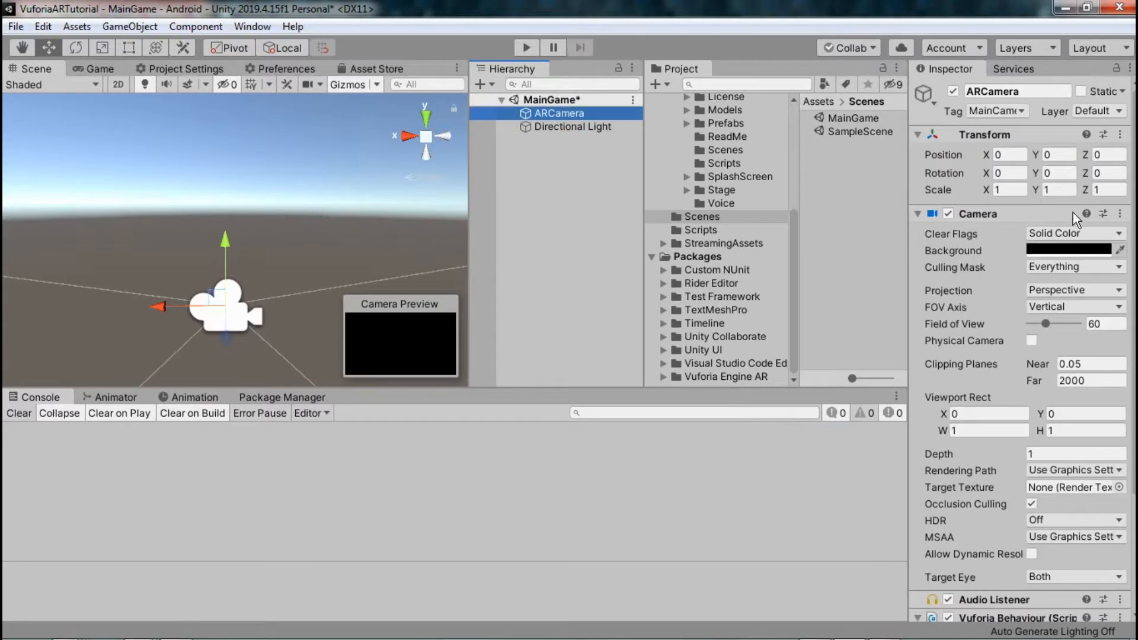
Review the ARCamera's Vuforia Behaviour component and the Vuforia Engine configuration, including the app license key and webcam settings.
scroll(1037, 272, down, 4)
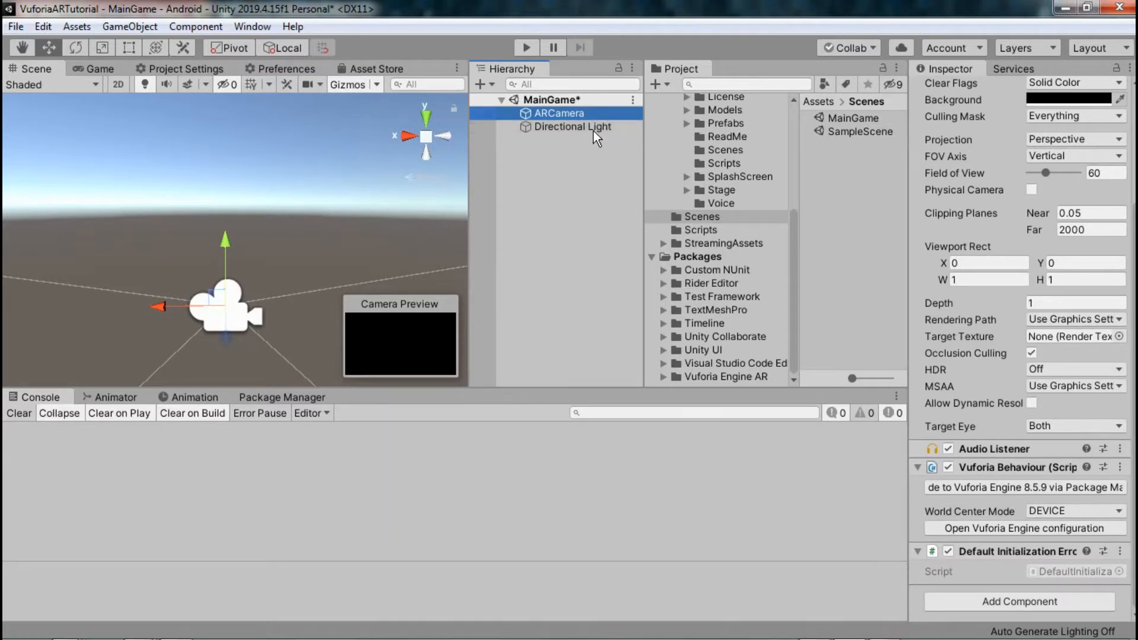
scroll(705, 172, up, 5)
scroll(714, 175, down, 5)
click(692, 375)
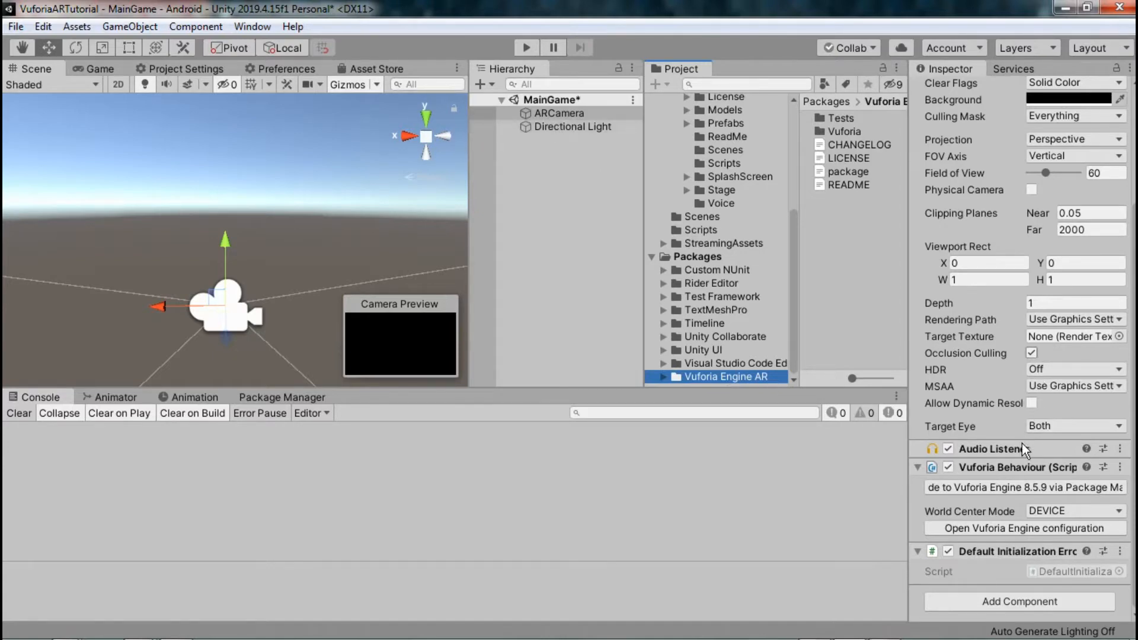
click(1046, 530)
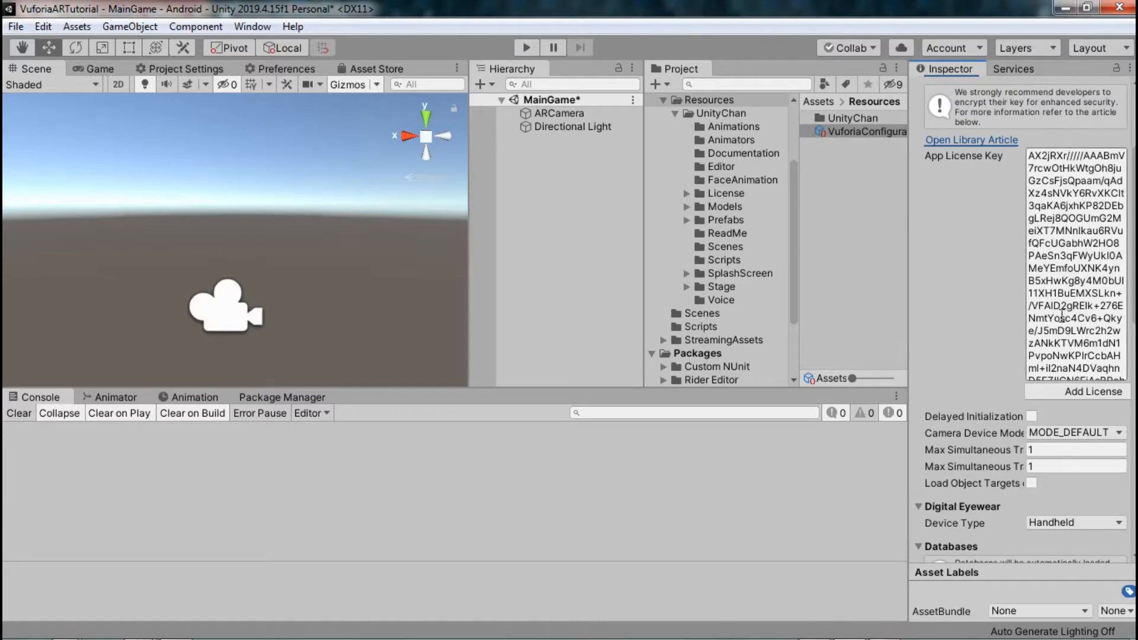
scroll(976, 326, up, 3)
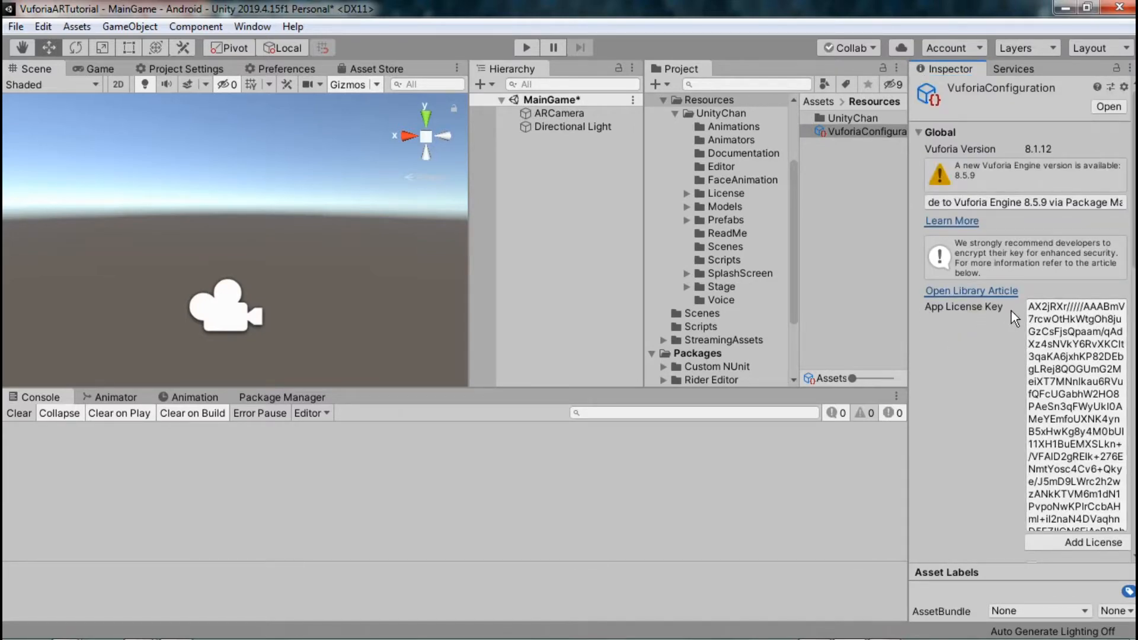
scroll(1010, 311, down, 10)
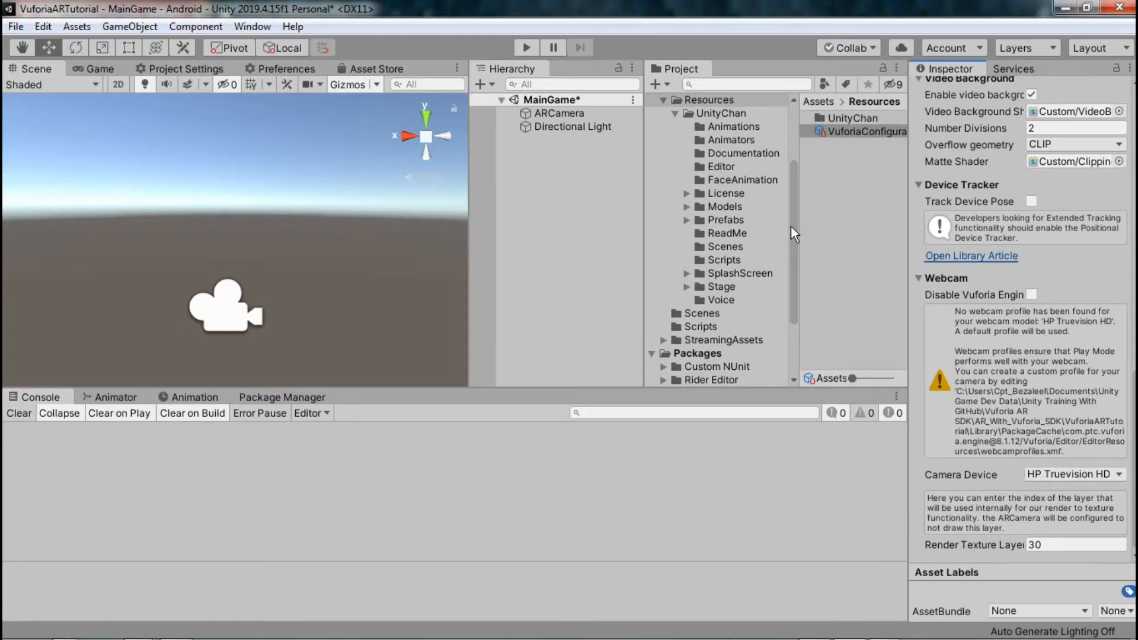
click(846, 197)
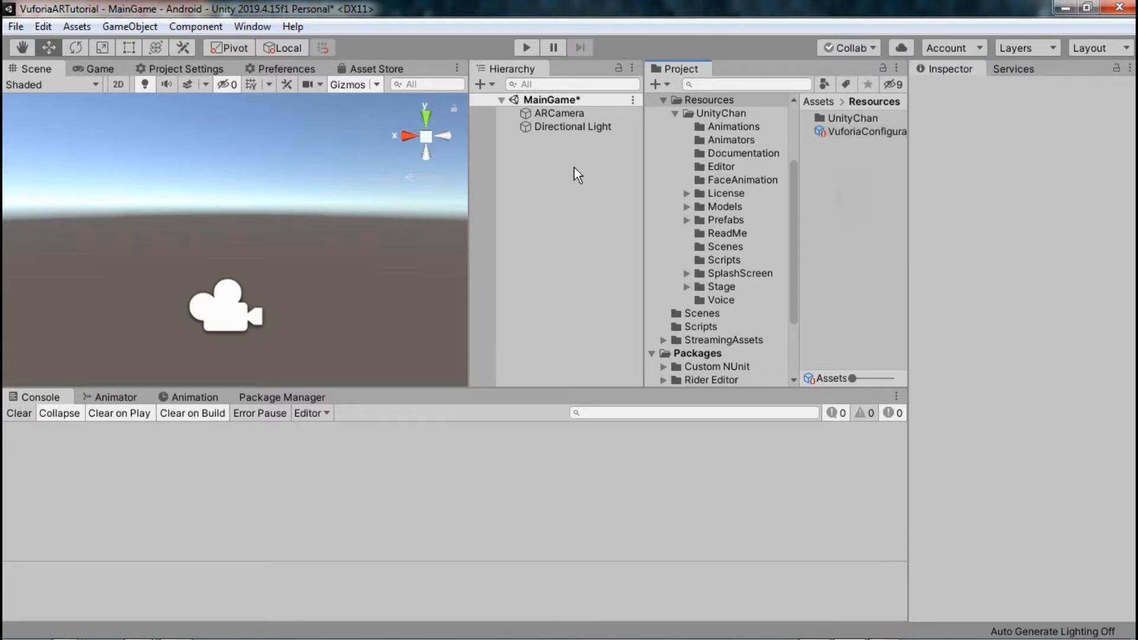
Create an empty game object named GameManager and place it above ARCamera in the hierarchy.
click(567, 118)
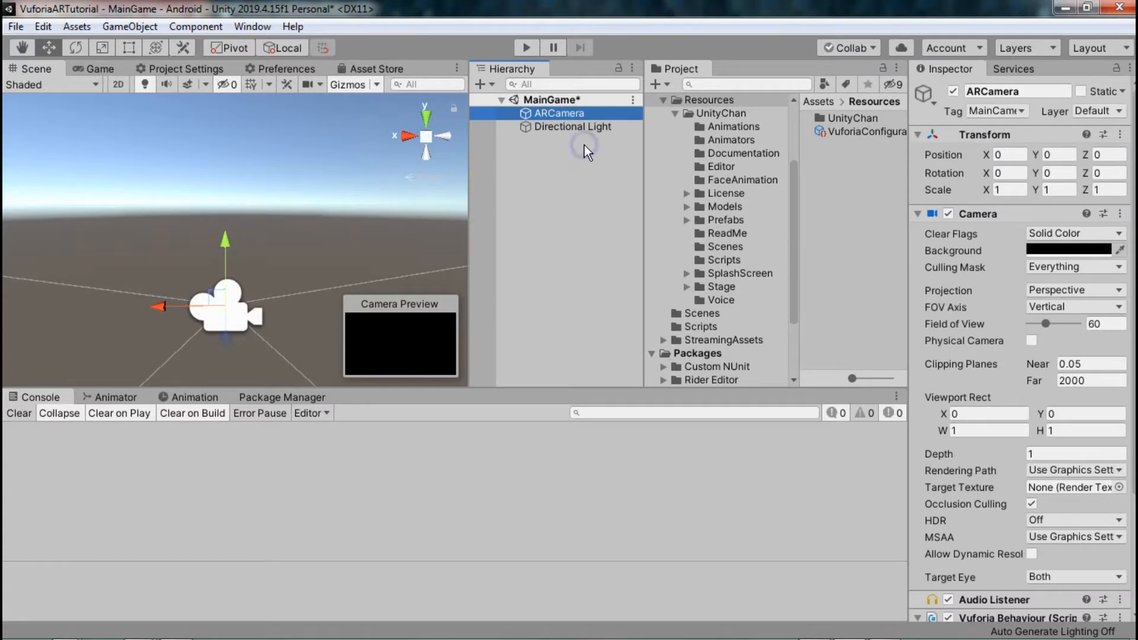
right_click(584, 146)
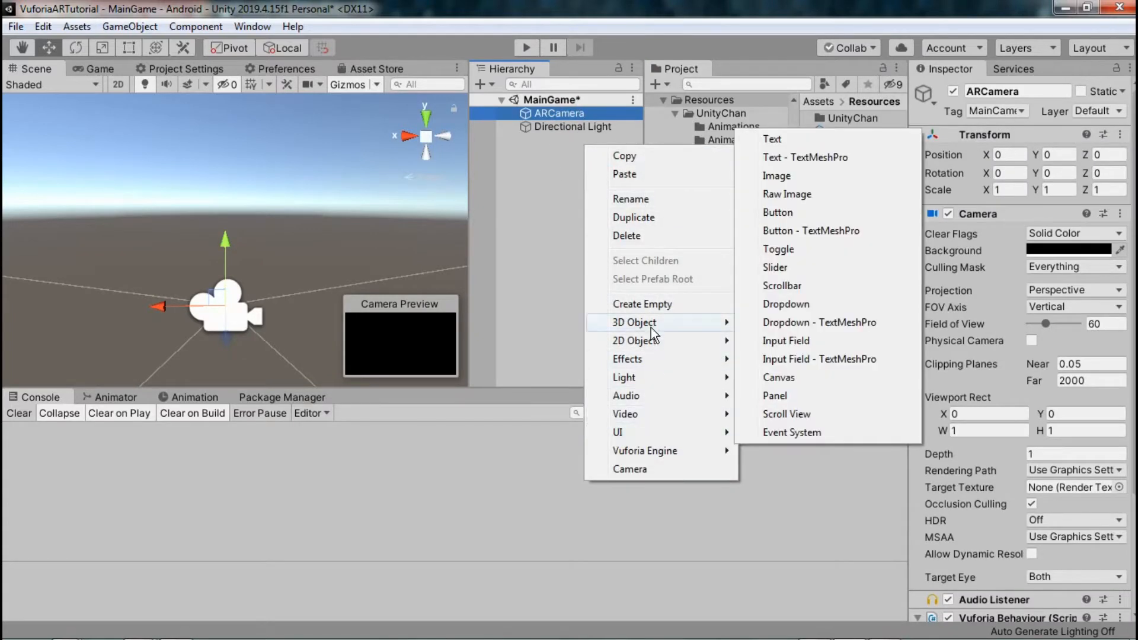
click(652, 304)
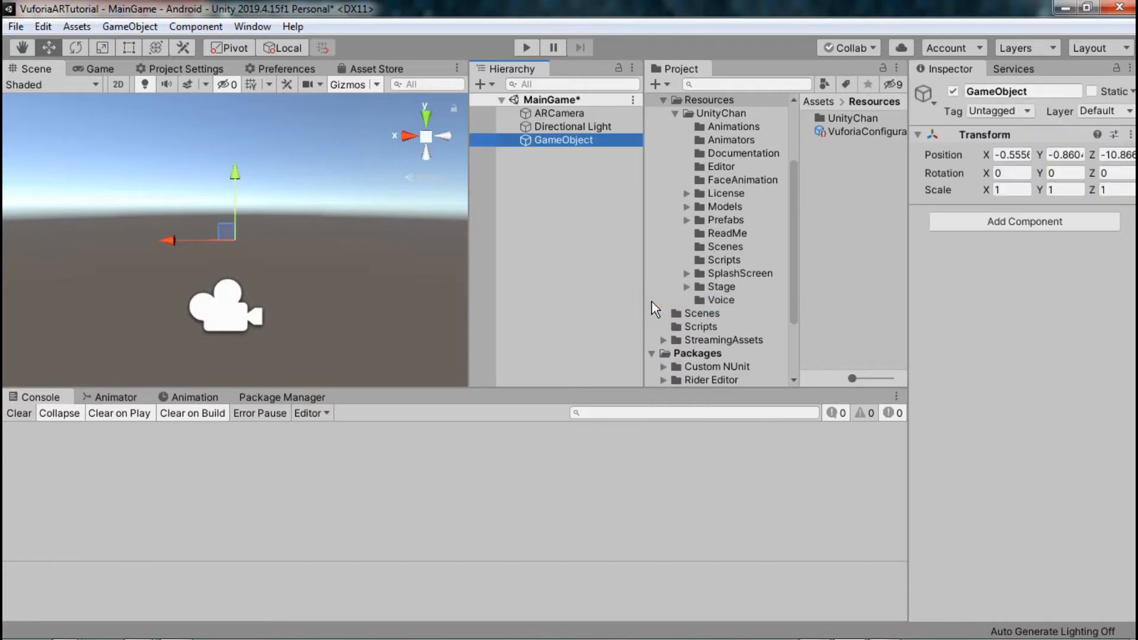
key(F2)
text(Gam e)
key(BackSpace)
key(BackSpace)
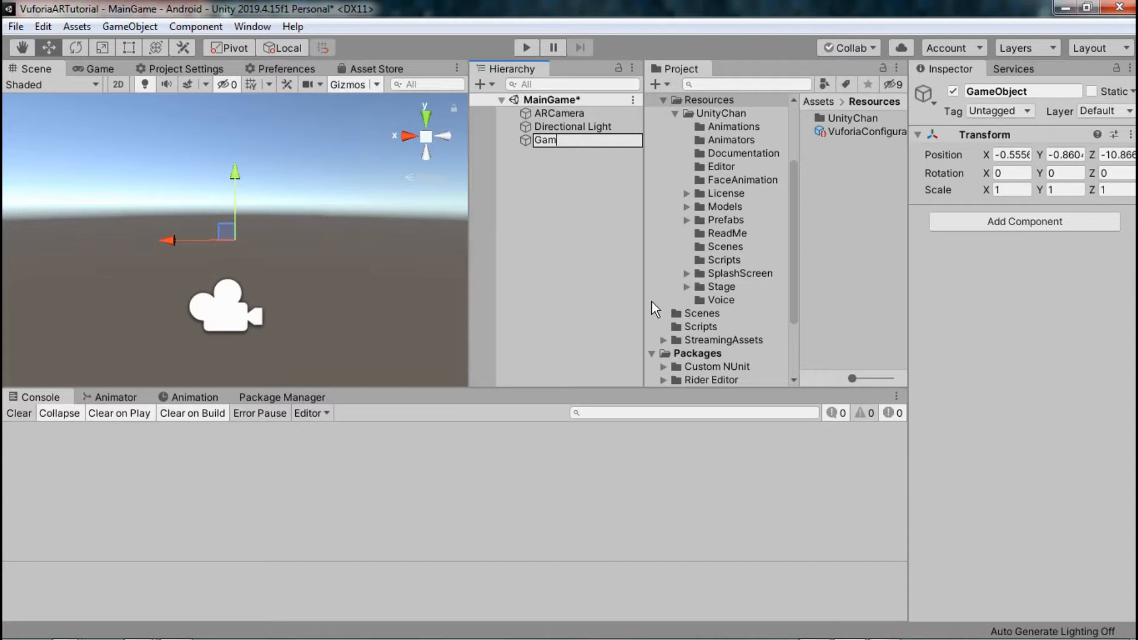
text(eManager)
key(Return)
drag(569, 140, 580, 110)
Create another empty game object at the scene's root and name it TrackerList.
click(572, 189)
right_click(568, 185)
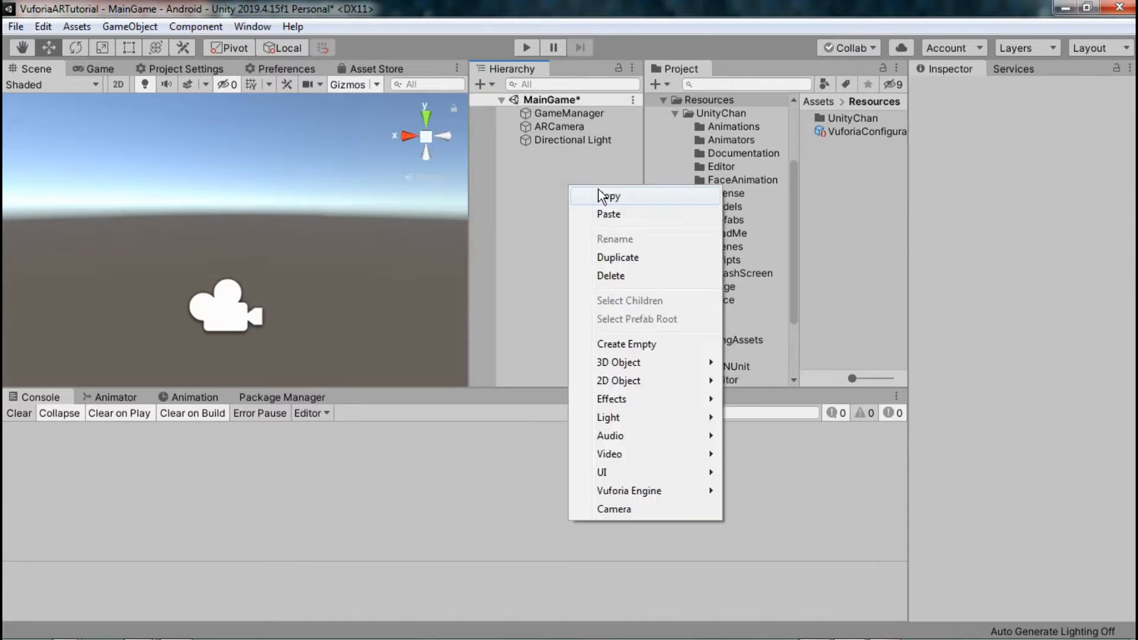
click(633, 343)
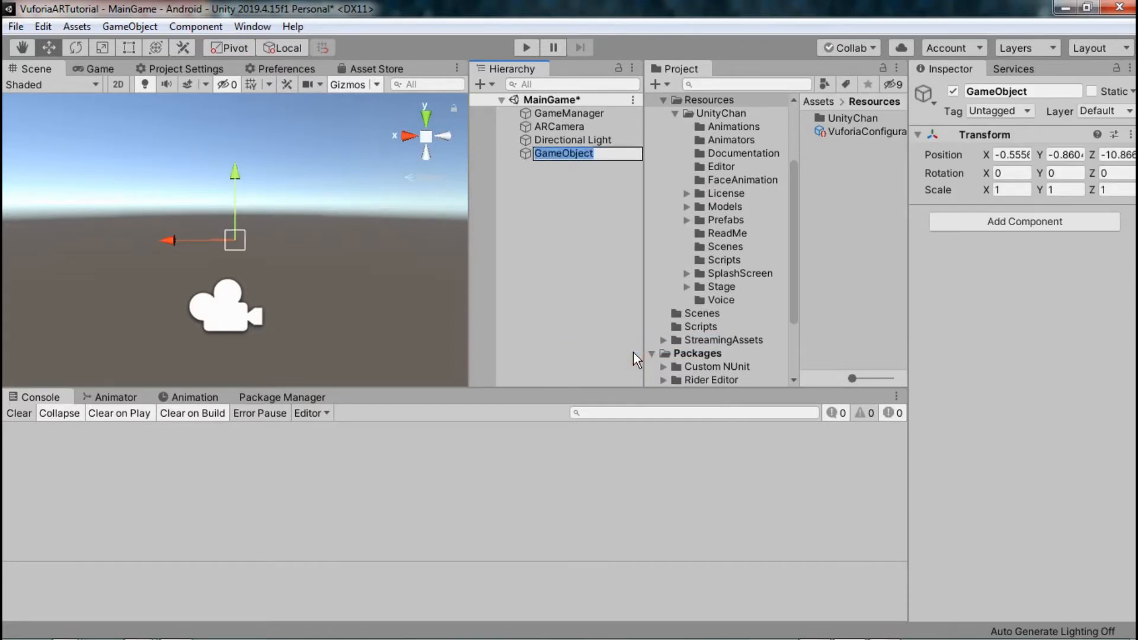
text(Traker)
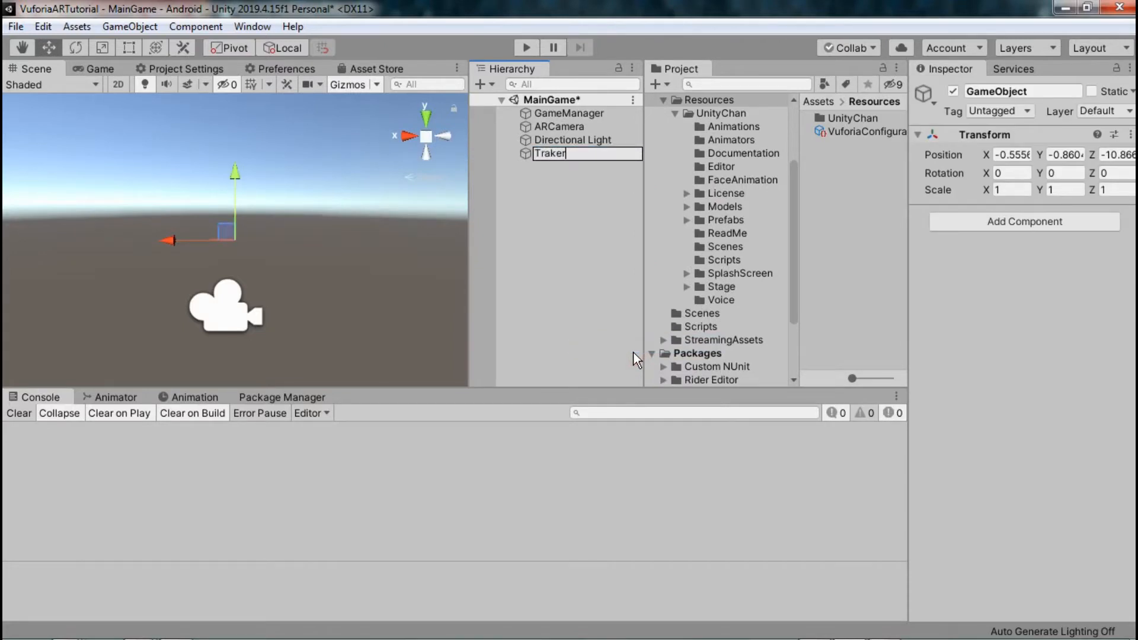
key(BackSpace)
key(BackSpace)
key(BackSpace)
text(ckerList)
key(Return)
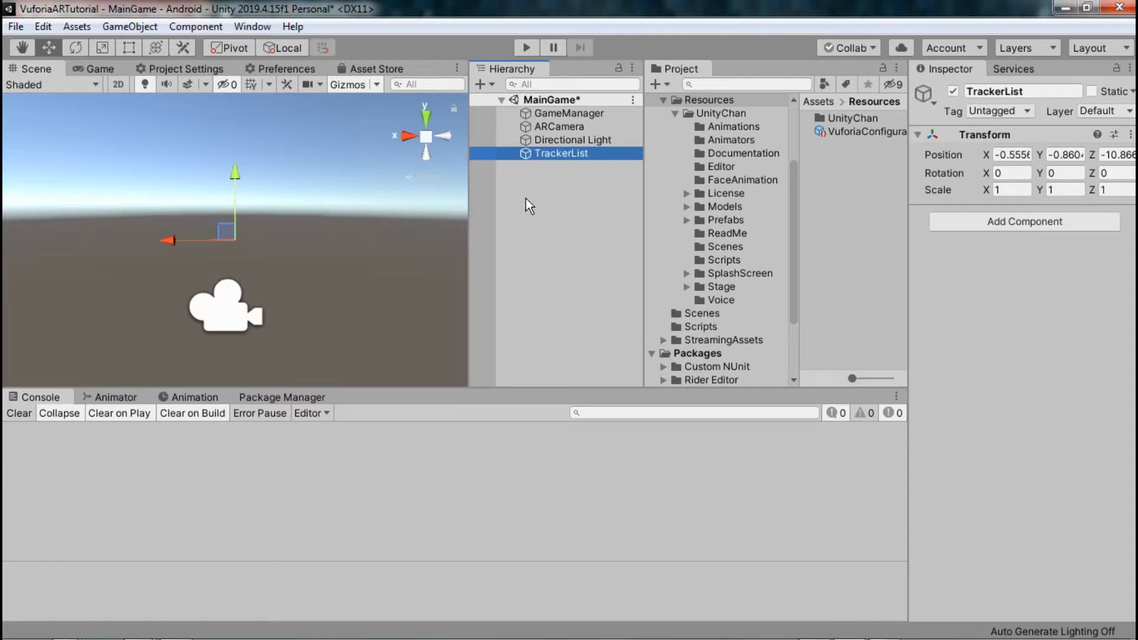
Add a Vuforia Engine Image target as a child of TrackerList and save the MainGame scene.
click(563, 179)
right_click(564, 148)
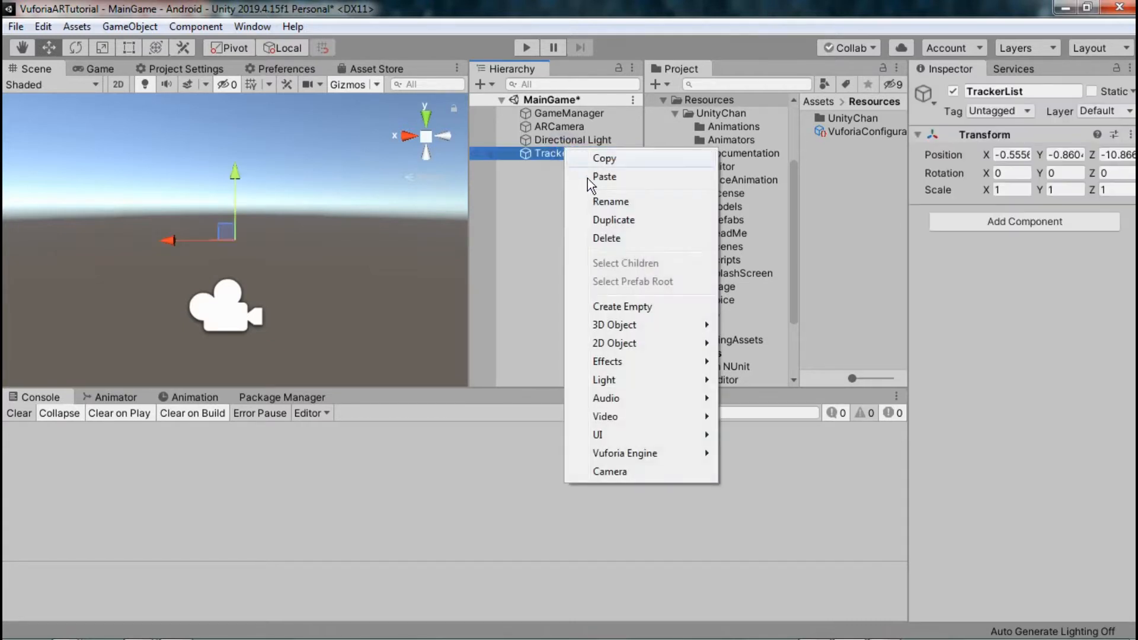
mouse_move(648, 450)
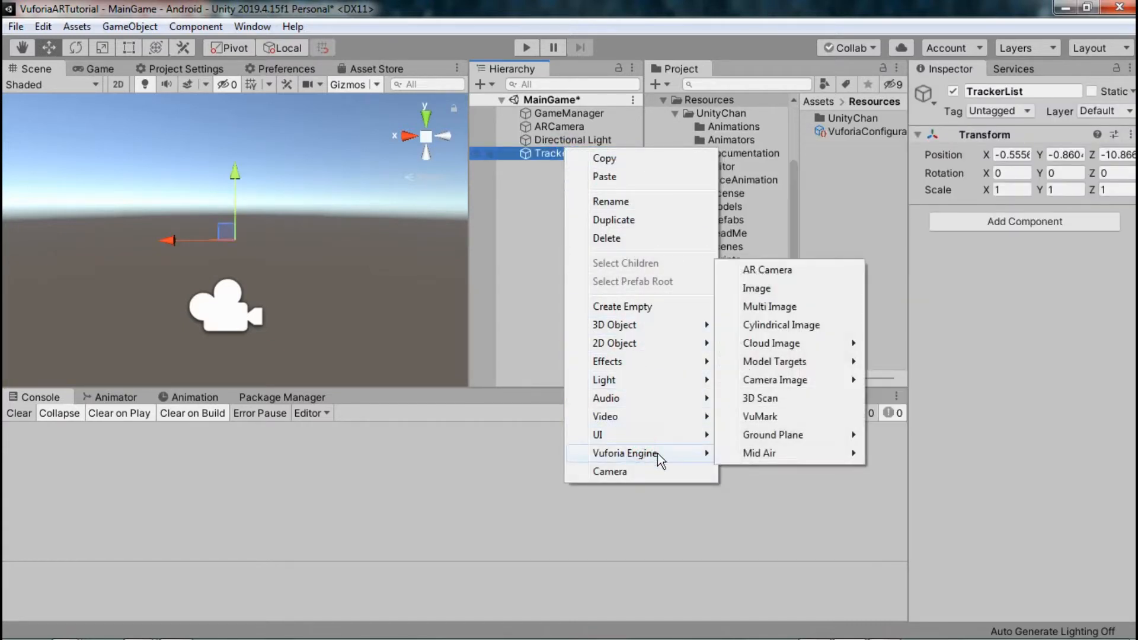
click(765, 289)
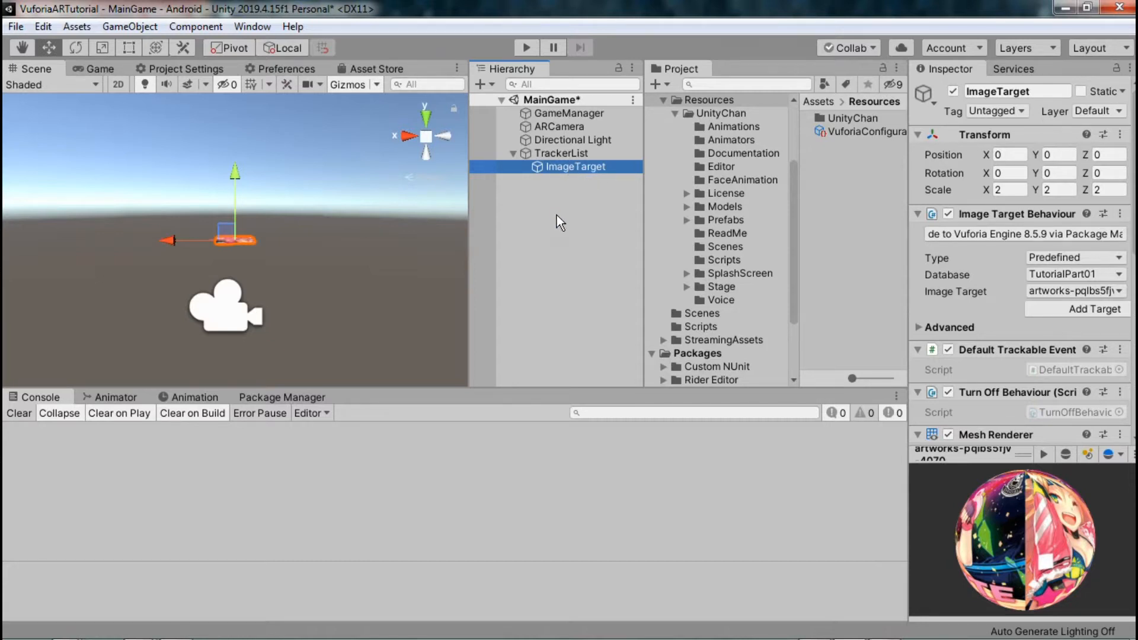
click(550, 127)
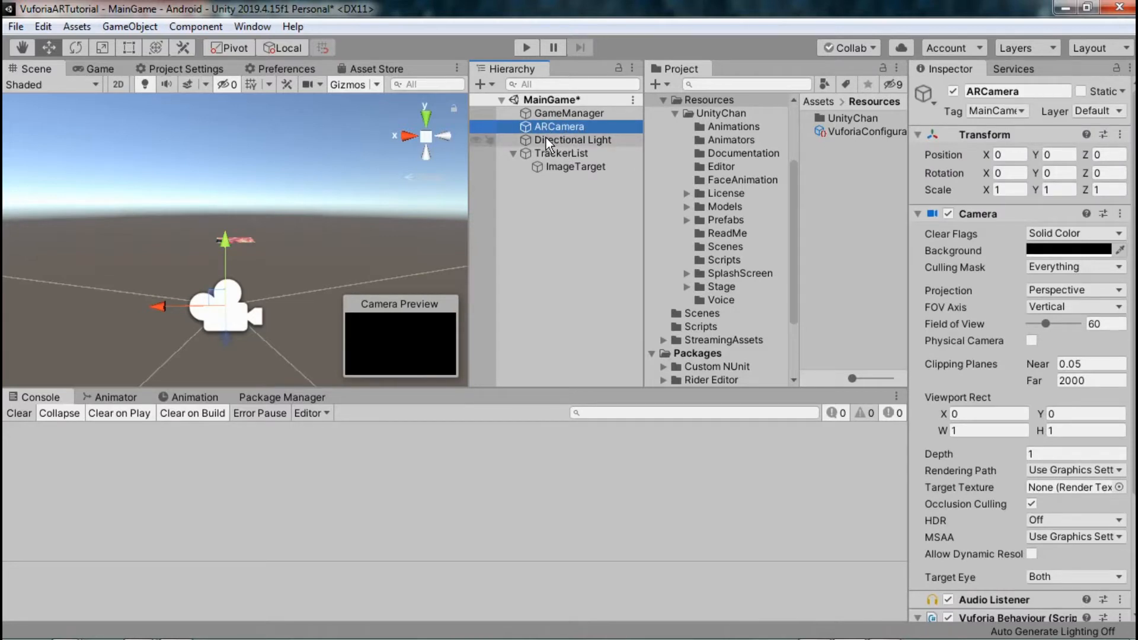
click(559, 279)
key(ctrl+s)
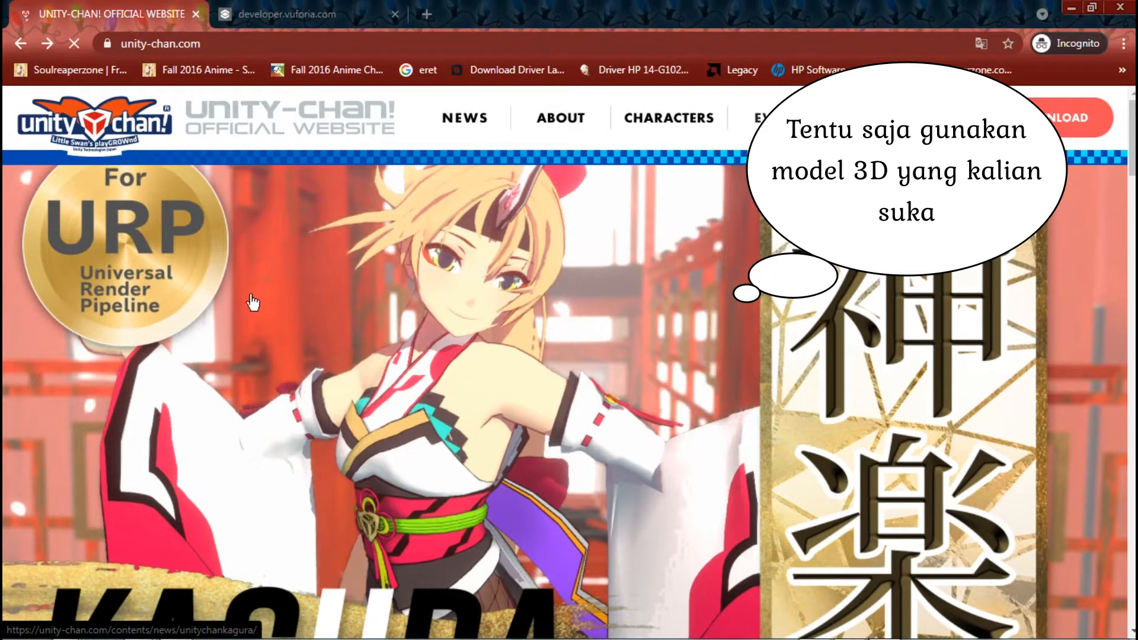
Open the English data download guideline on the Unity-Chan site, agree to the license terms and proceed to the download list.
click(1053, 118)
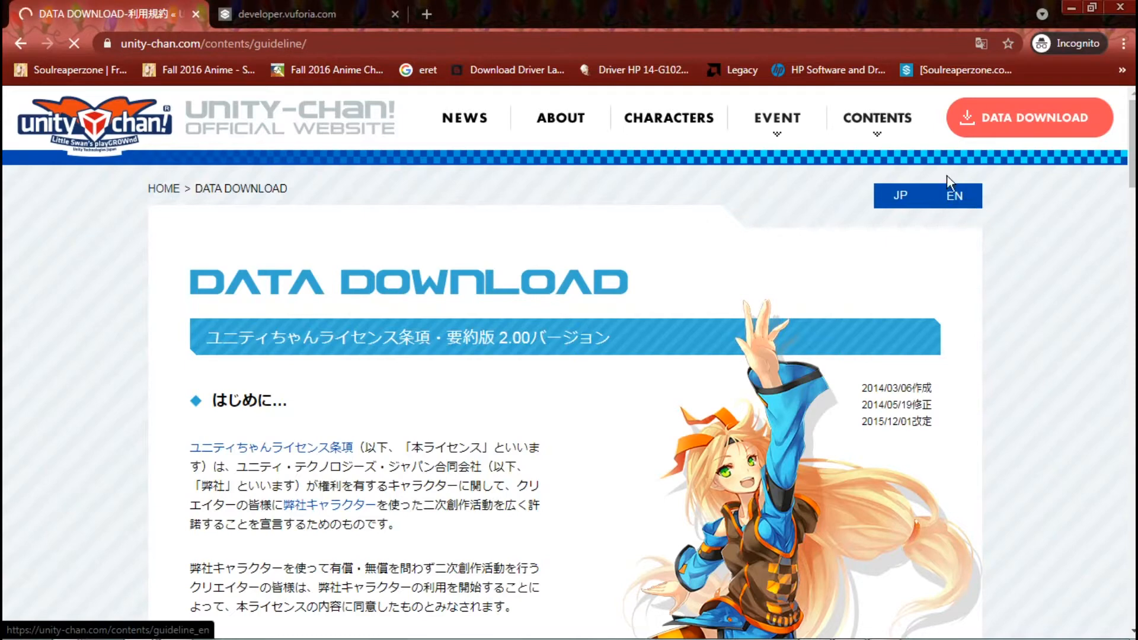
click(963, 201)
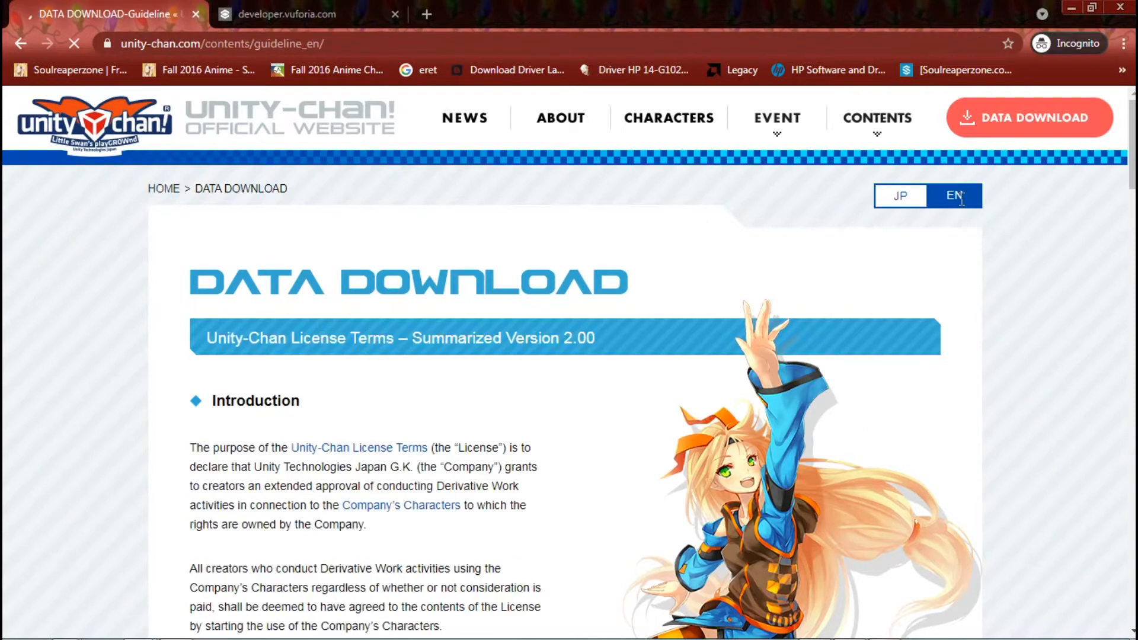
scroll(439, 348, down, 4)
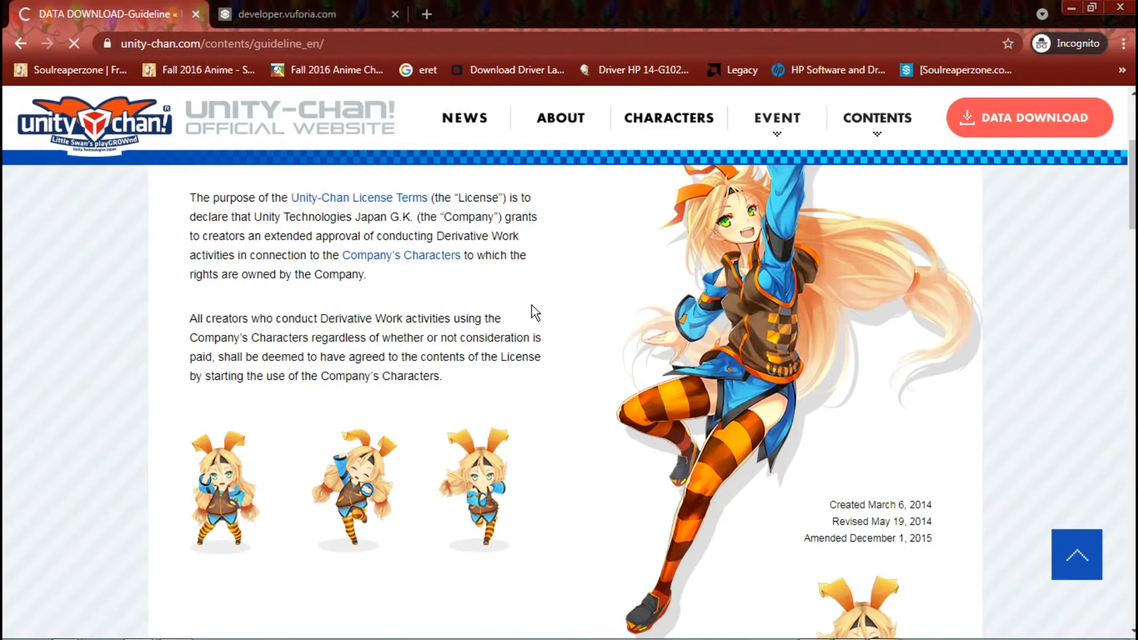
scroll(540, 326, down, 20)
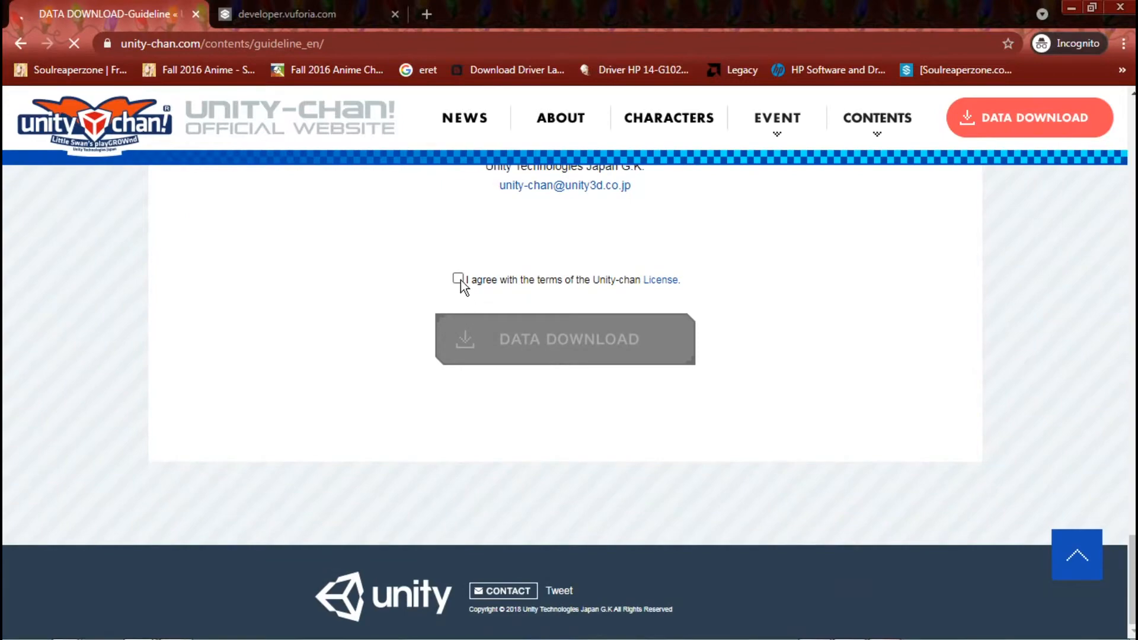
click(458, 279)
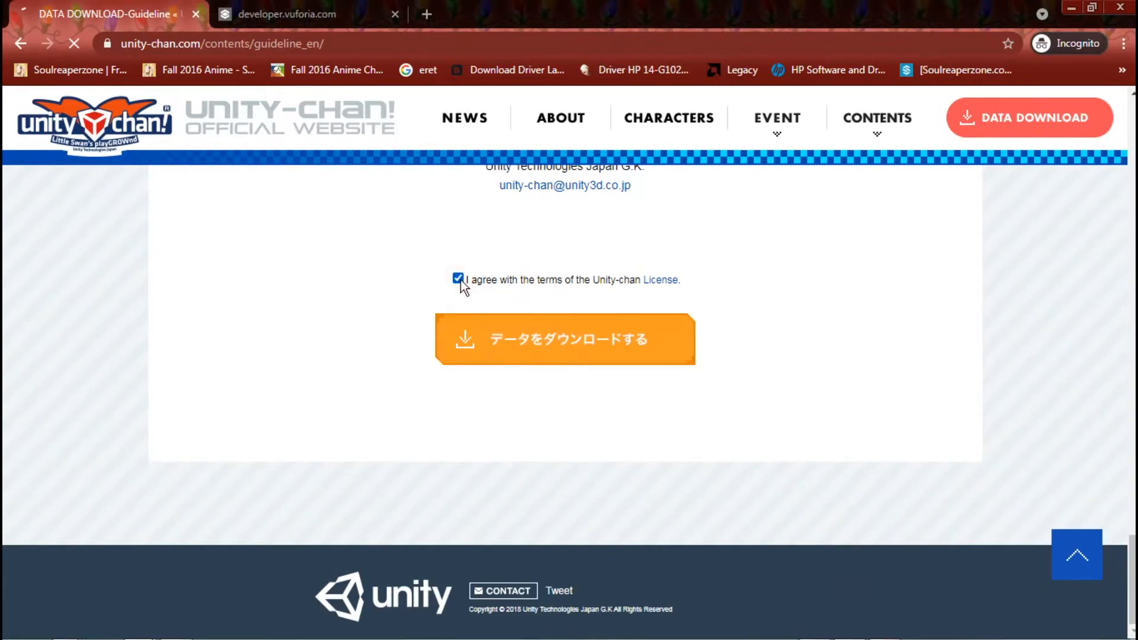
click(484, 355)
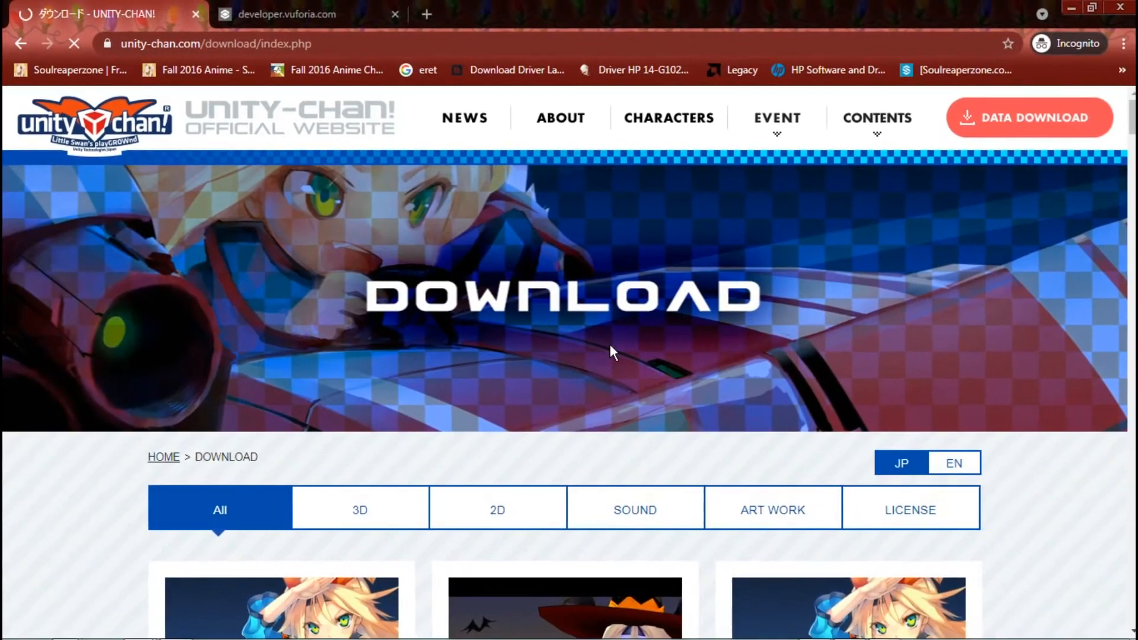
Find the SD Kohakuchanz school uniform models in the download list, download their unitypackage and close the release page.
scroll(569, 377, down, 5)
scroll(567, 388, down, 15)
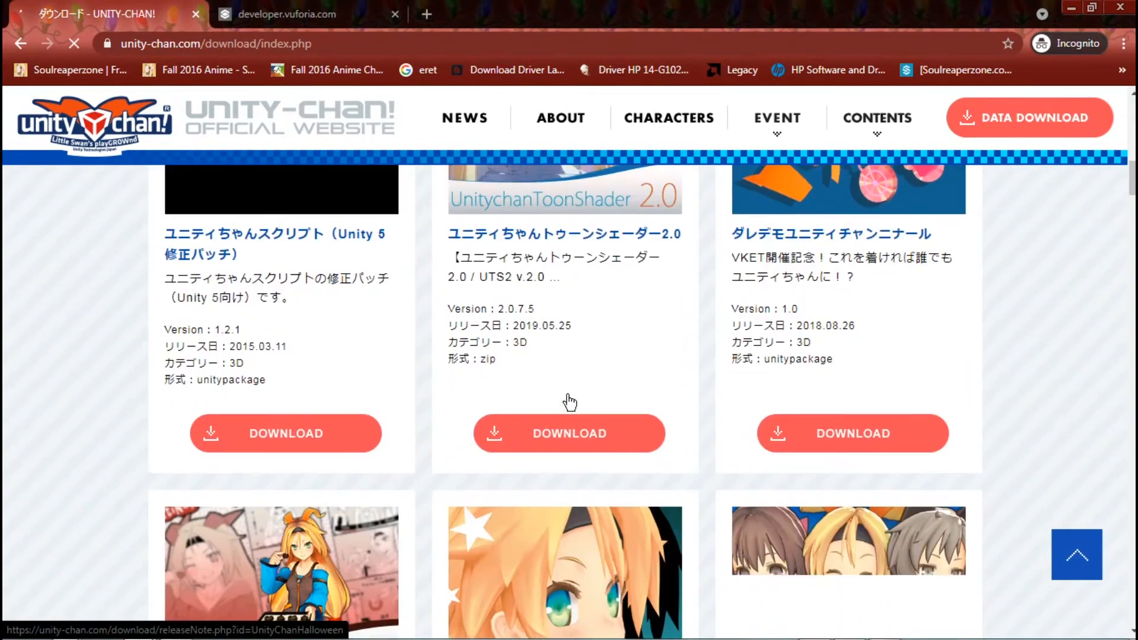
scroll(572, 409, down, 3)
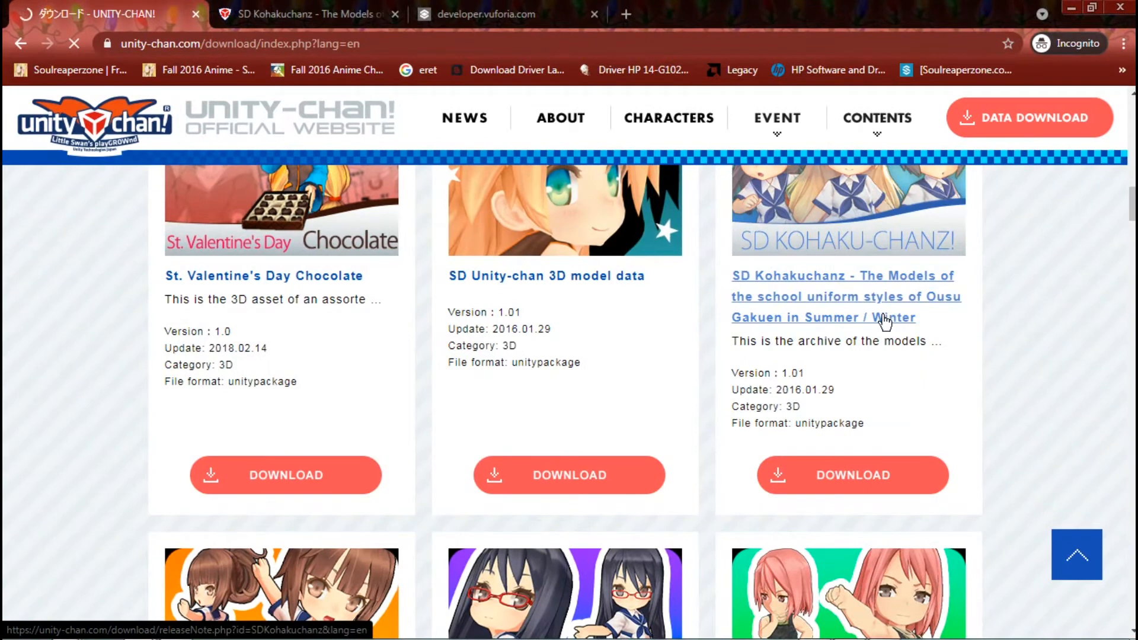
scroll(901, 314, up, 3)
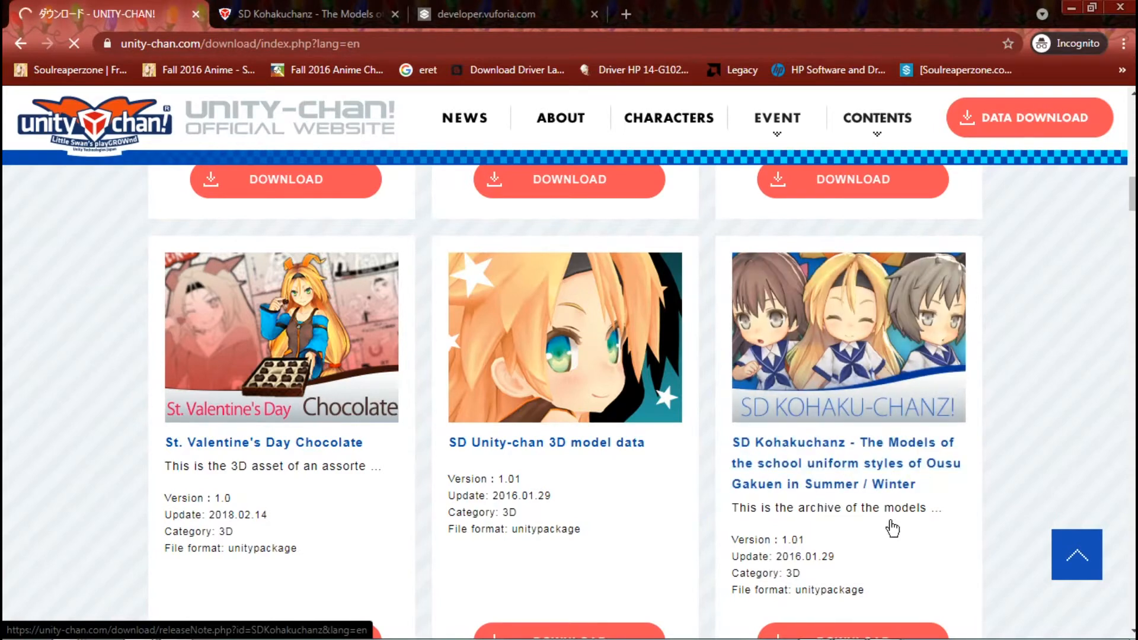
click(296, 14)
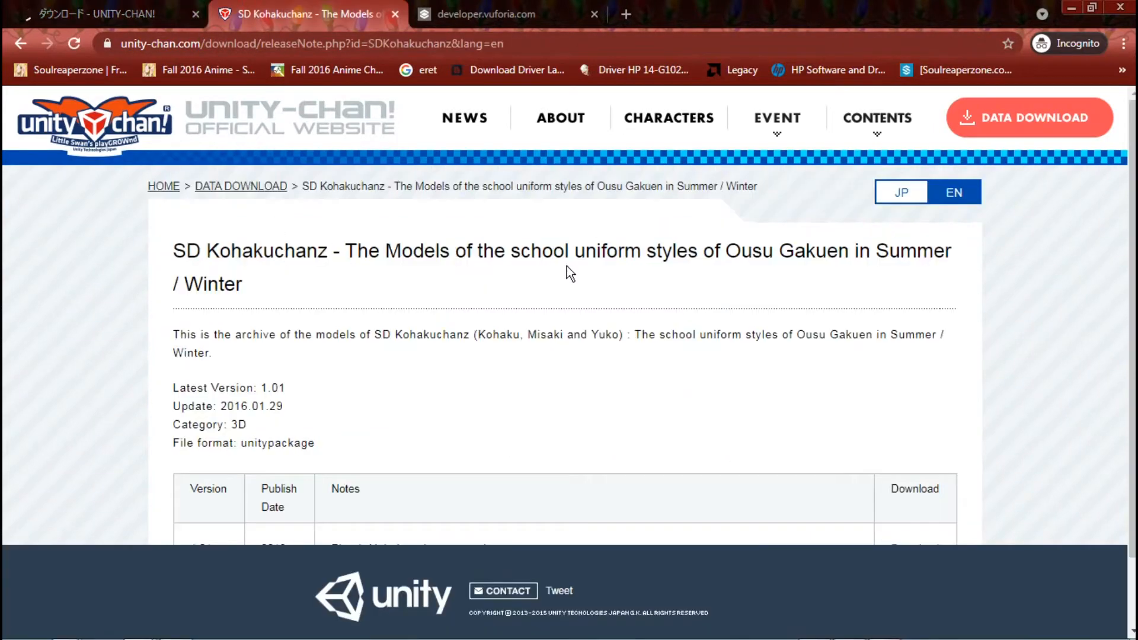
scroll(510, 287, down, 2)
scroll(532, 256, up, 2)
scroll(626, 344, down, 2)
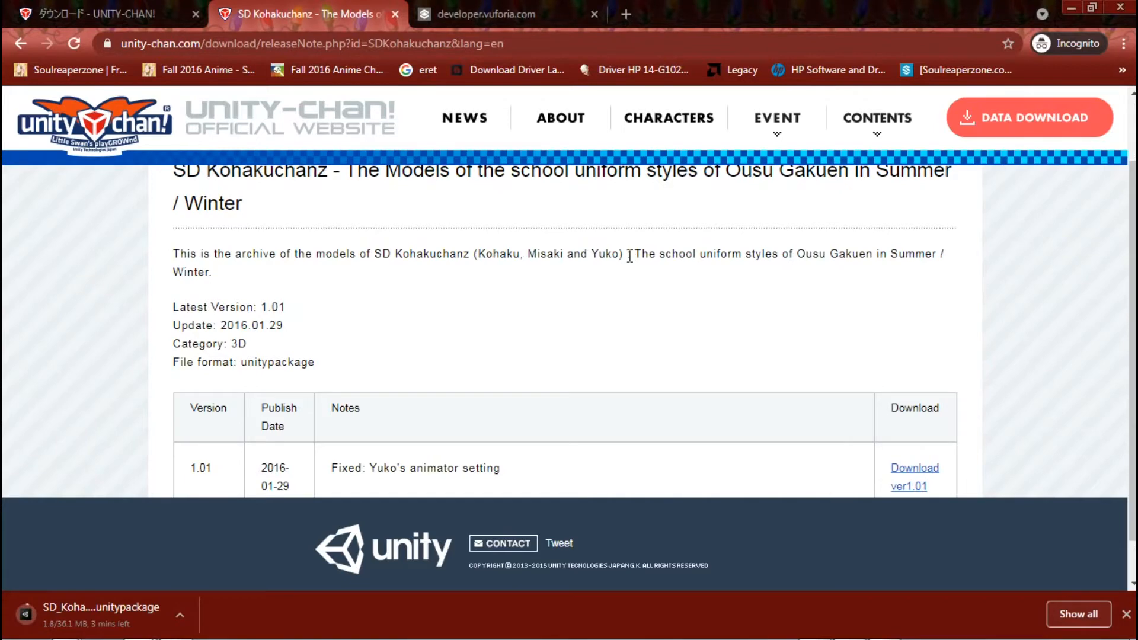
key(ctrl+w)
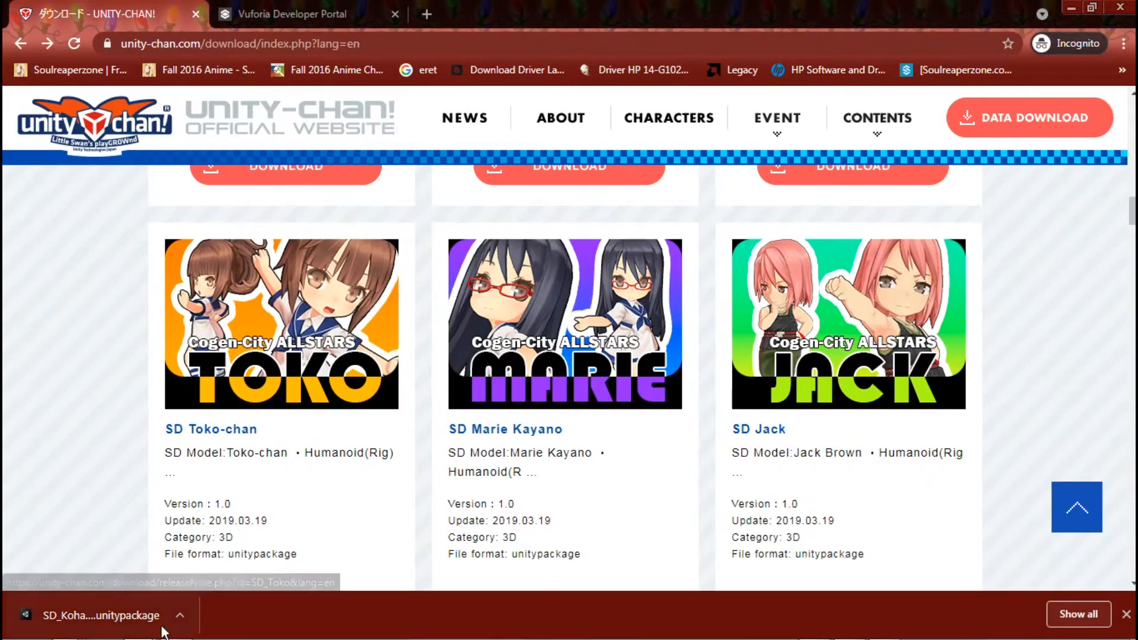
scroll(700, 461, up, 7)
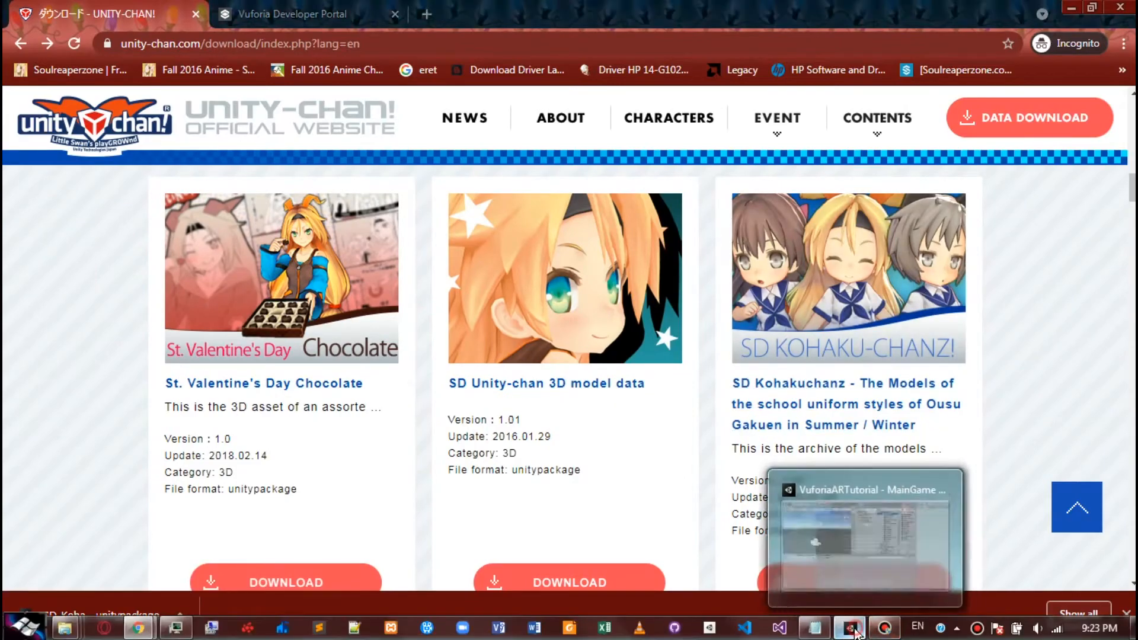
Switch to Unity and load the SD_KohakuChanz-1 package from the Downloads folder as a custom package.
click(854, 626)
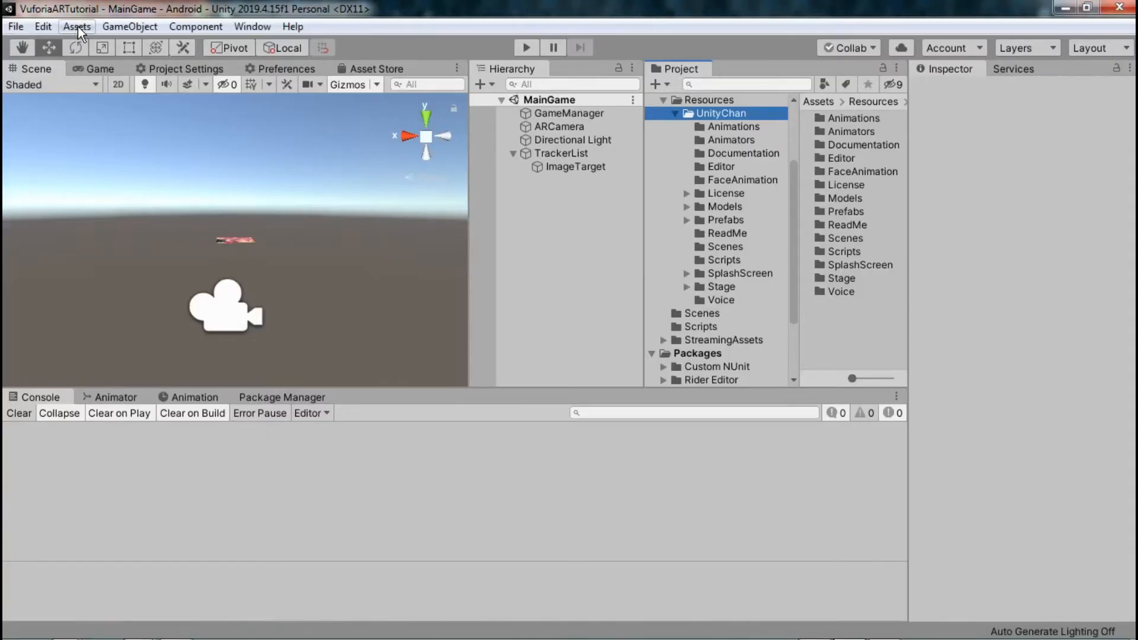
click(77, 26)
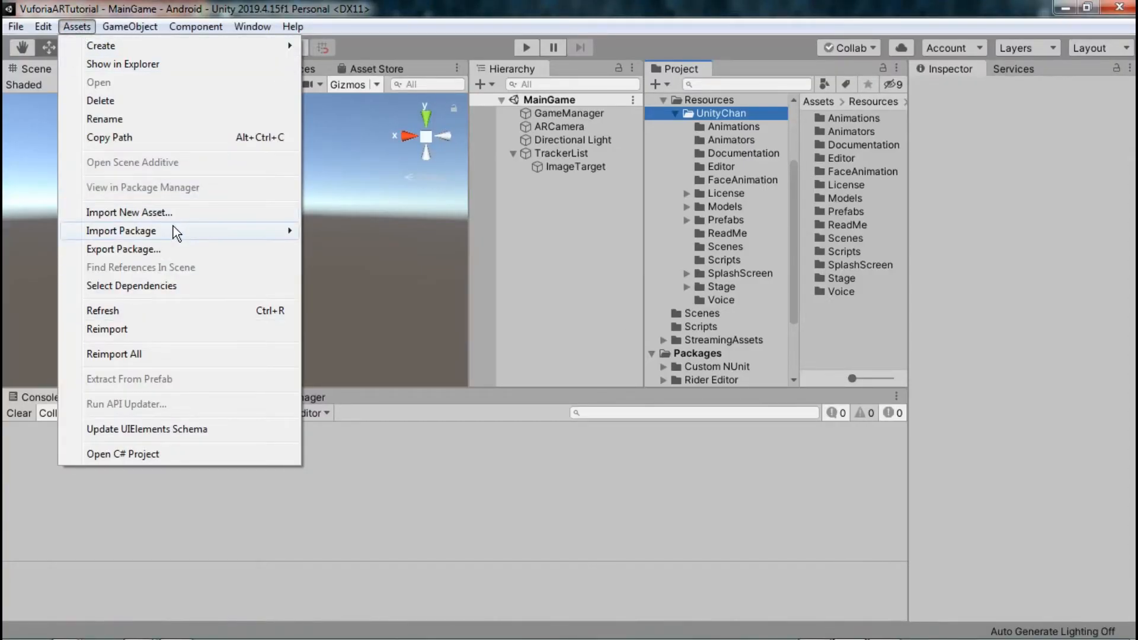
mouse_move(176, 231)
click(379, 230)
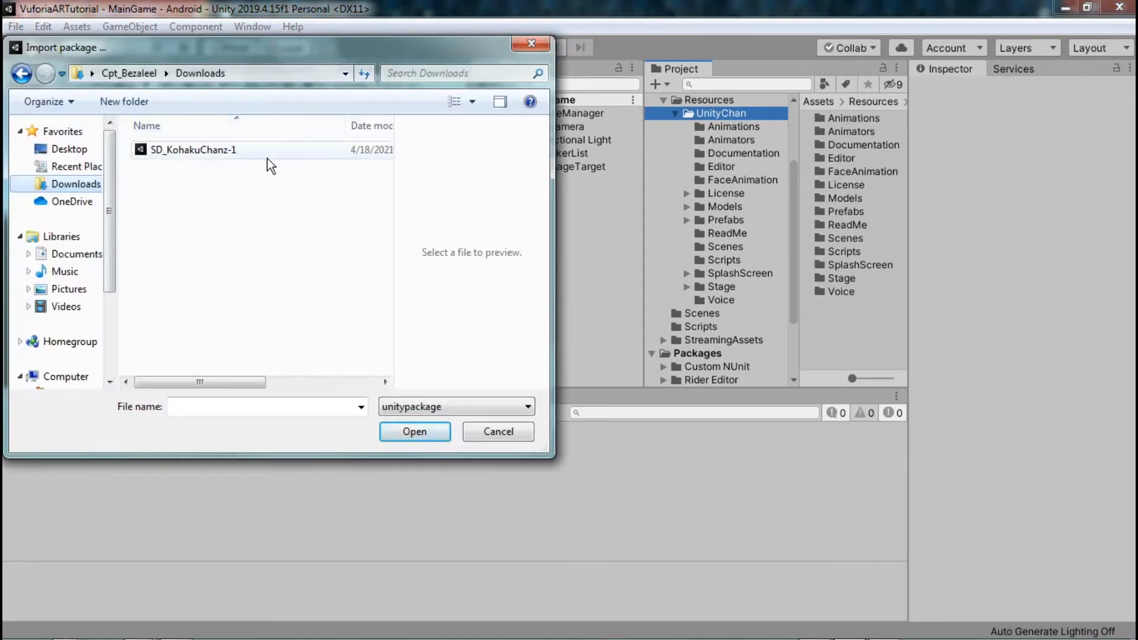
click(202, 150)
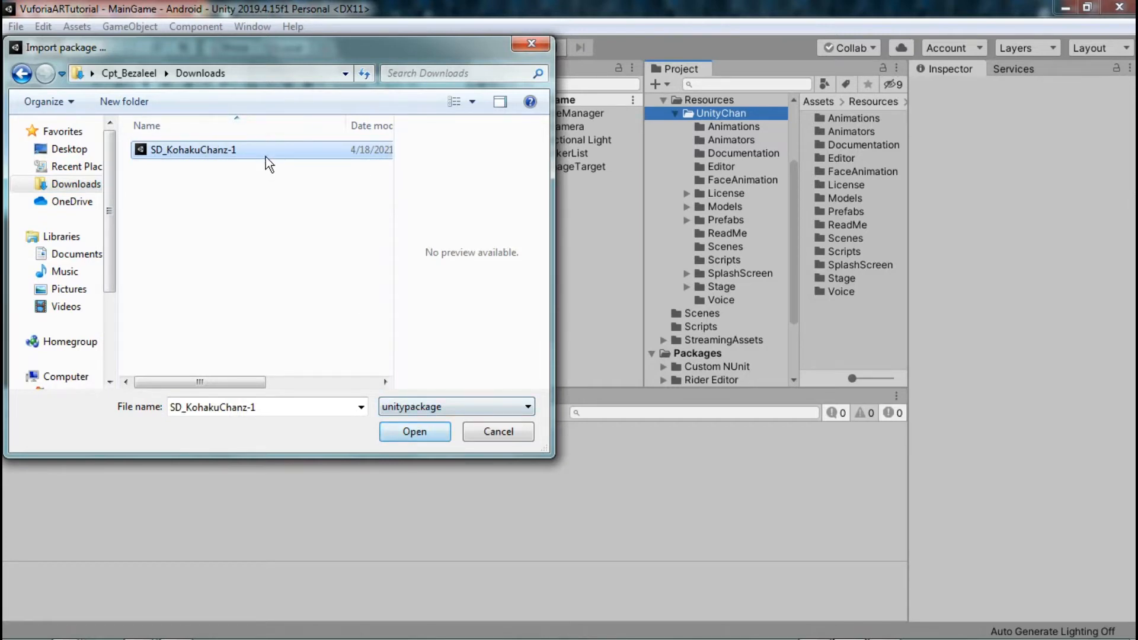
click(426, 432)
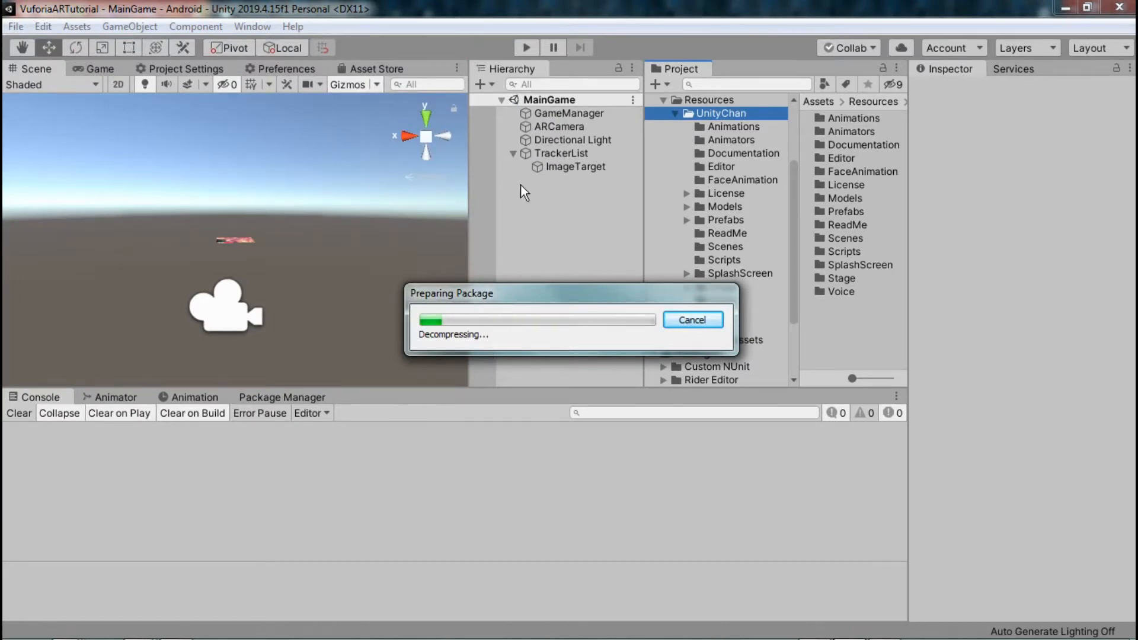
Look through the contents of the SD_KohakuChanz-1 package and import it into the project.
scroll(516, 252, down, 15)
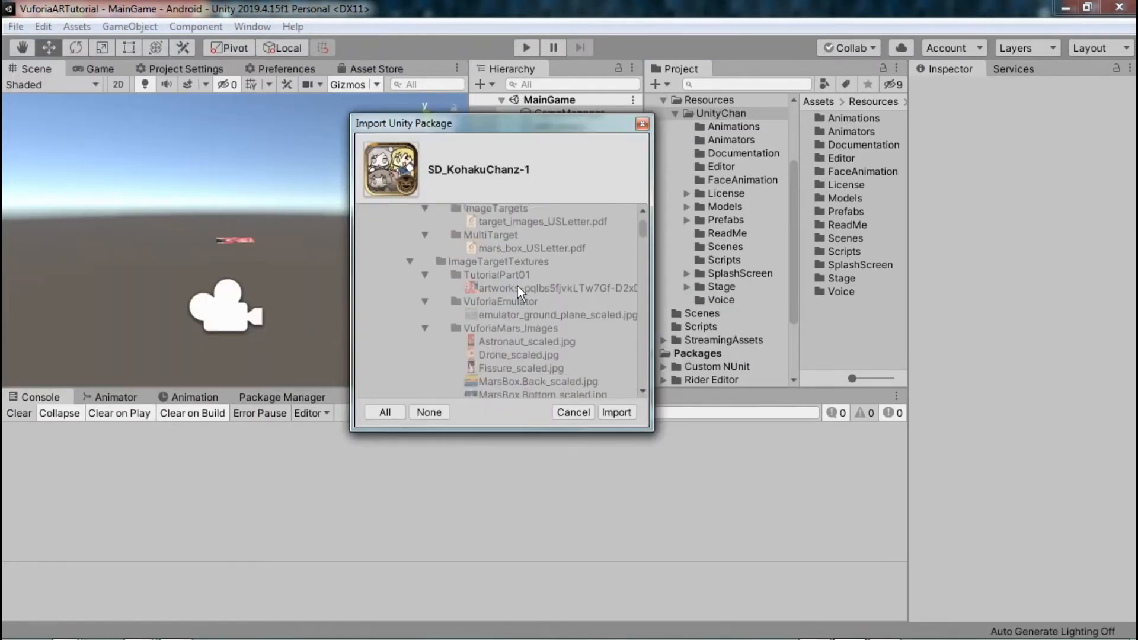
scroll(528, 316, down, 10)
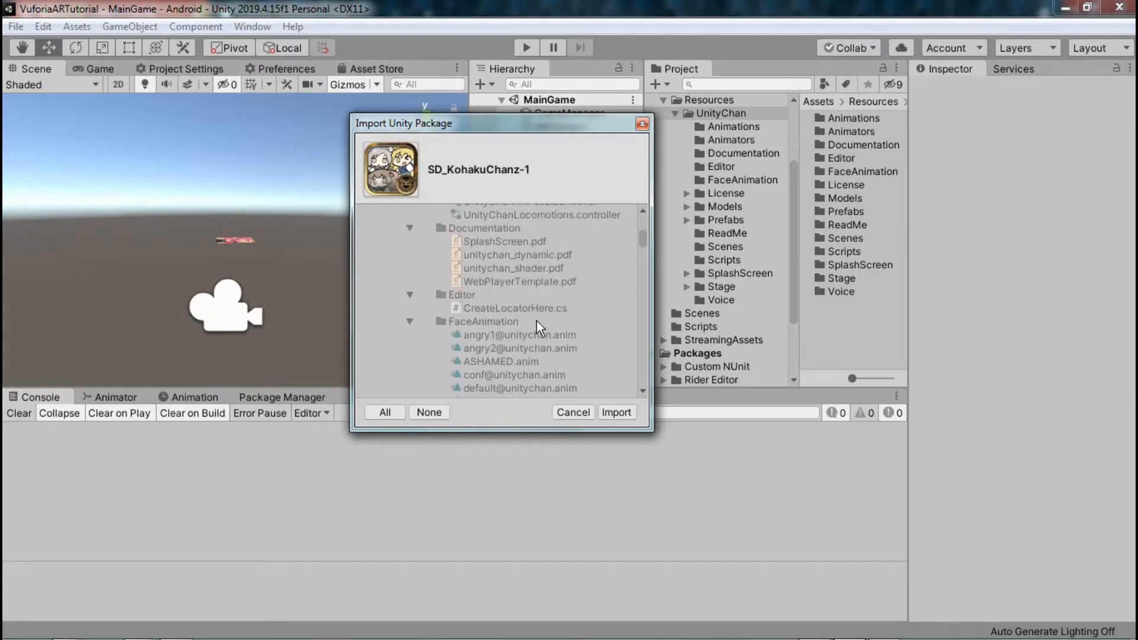
scroll(530, 300, down, 8)
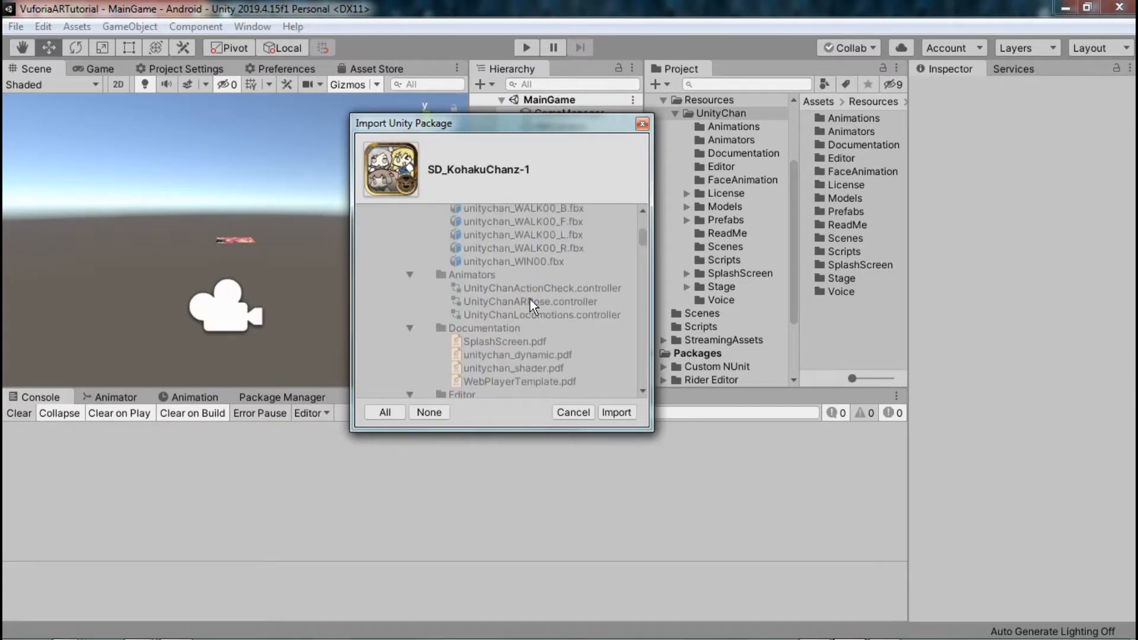
scroll(531, 300, down, 10)
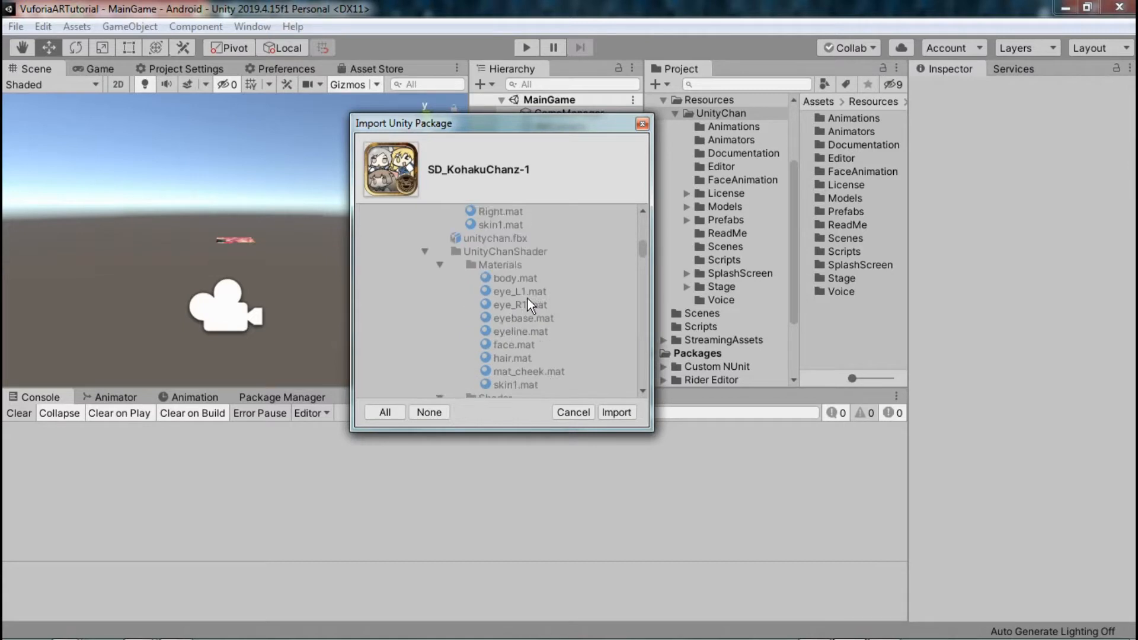
scroll(531, 302, up, 15)
scroll(531, 303, down, 20)
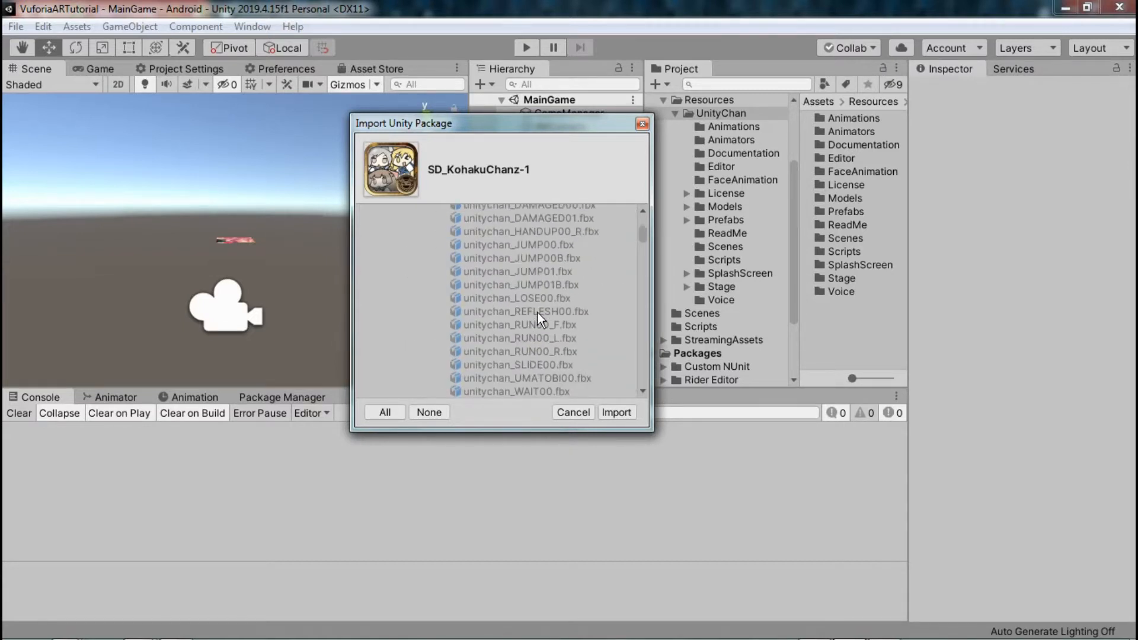
click(617, 412)
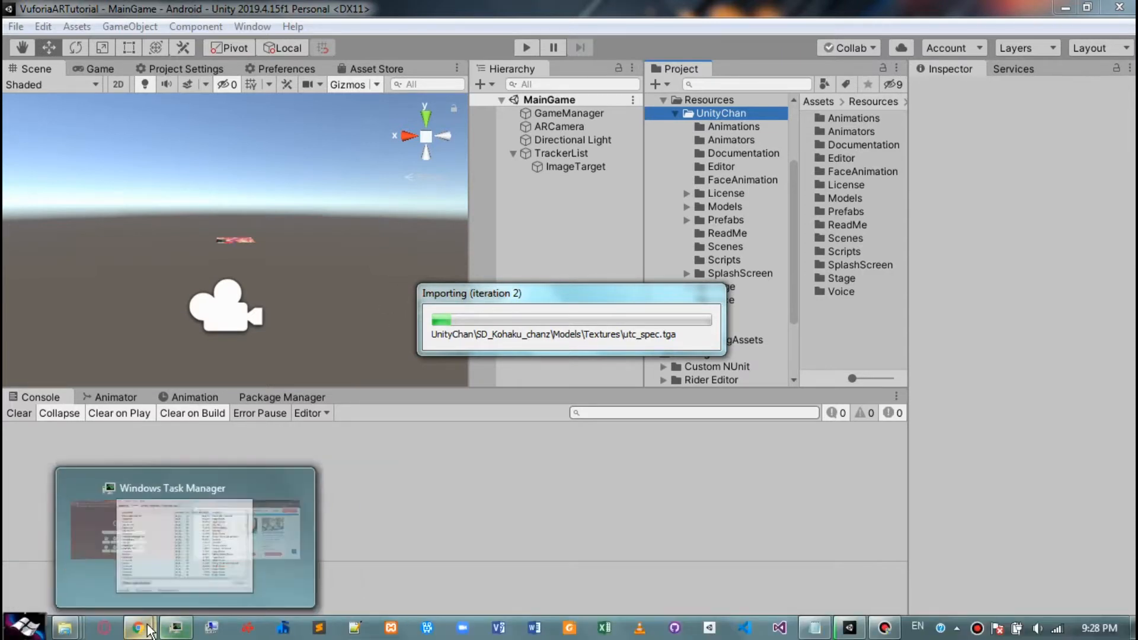
Switch to Chrome and open the Target Manager in the Vuforia developer portal.
mouse_move(138, 628)
click(254, 542)
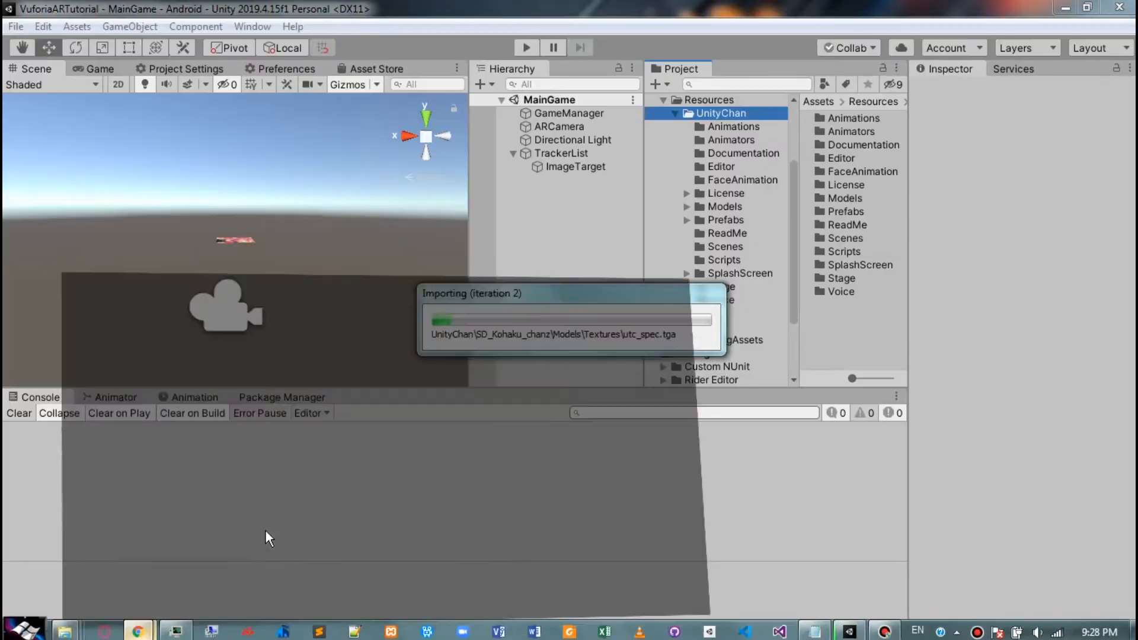
click(272, 8)
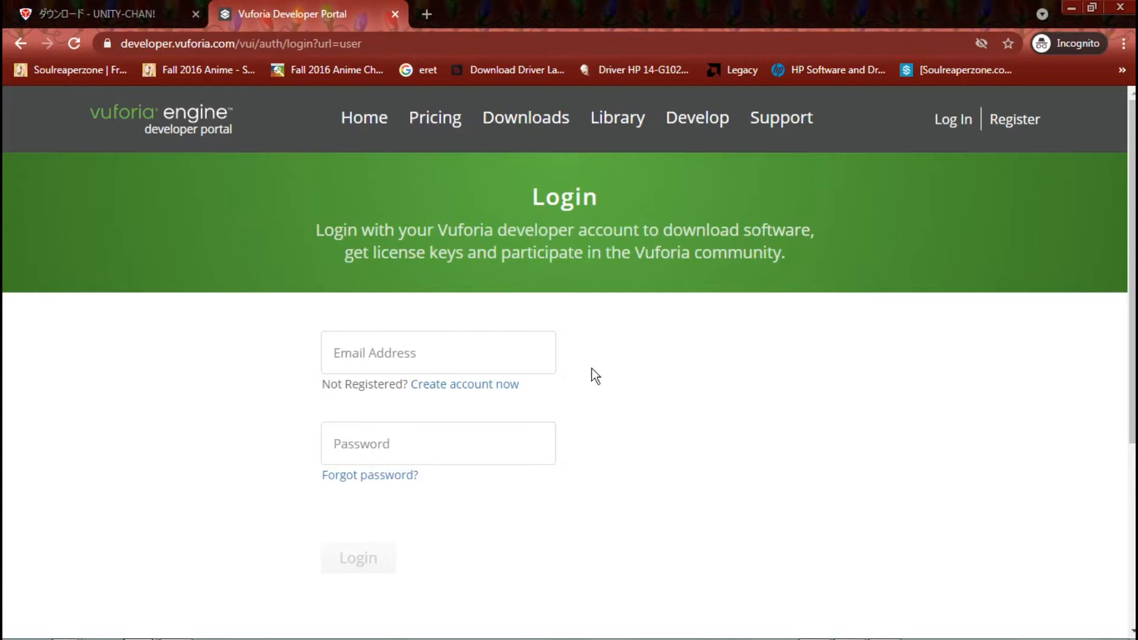
mouse_move(774, 628)
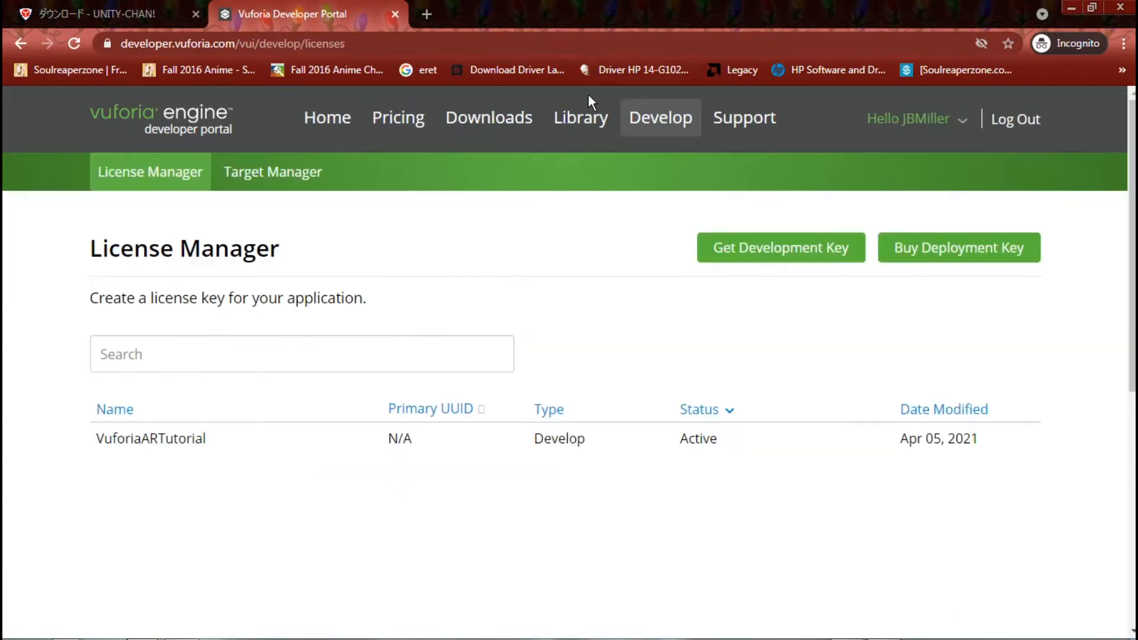
click(263, 170)
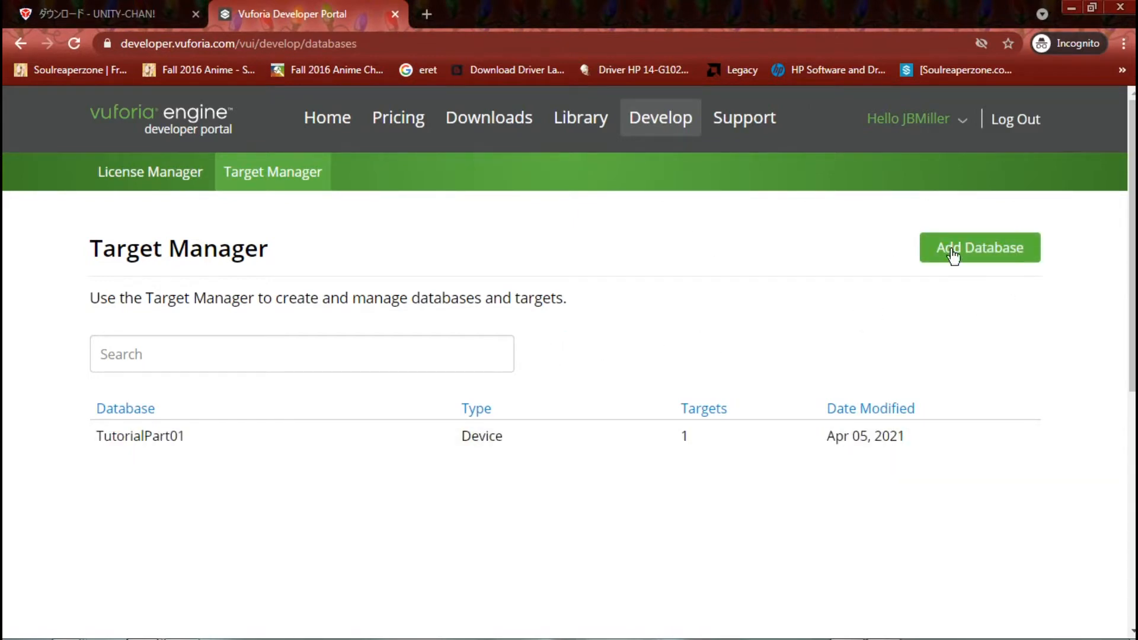
Create a Device-type target database named TutorialPart02.
click(994, 243)
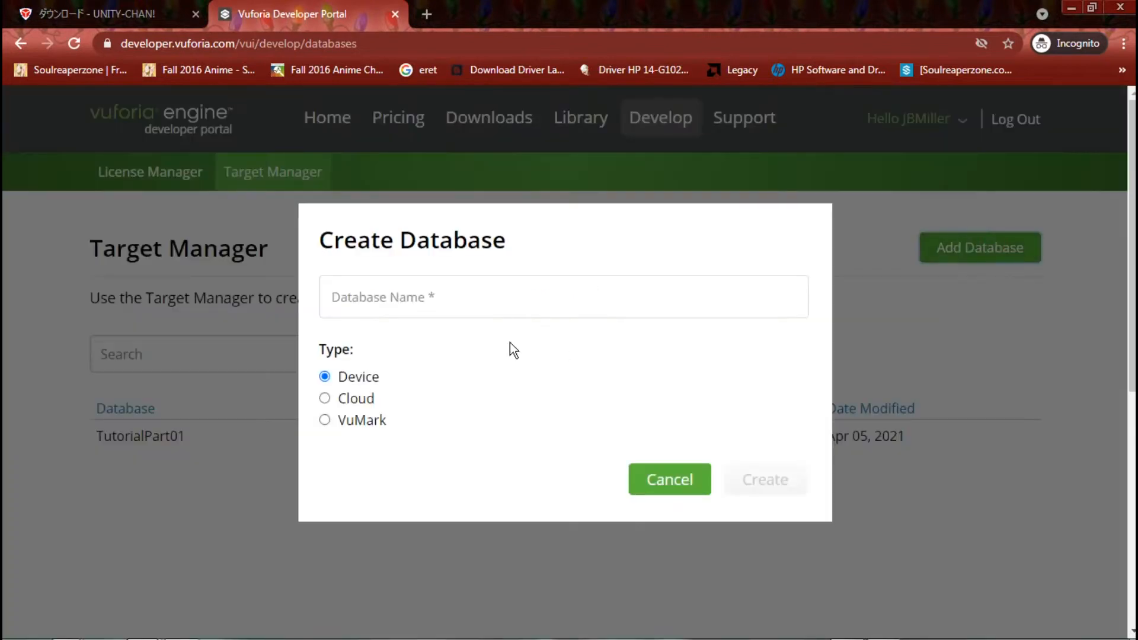
click(523, 289)
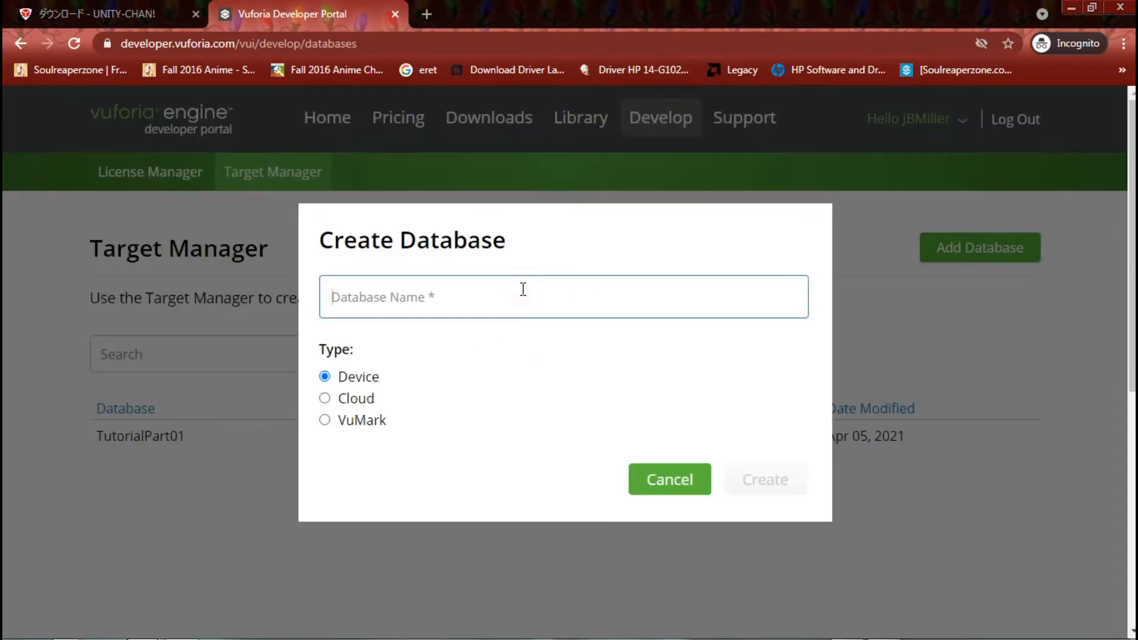
text(TutorialPart02)
click(750, 482)
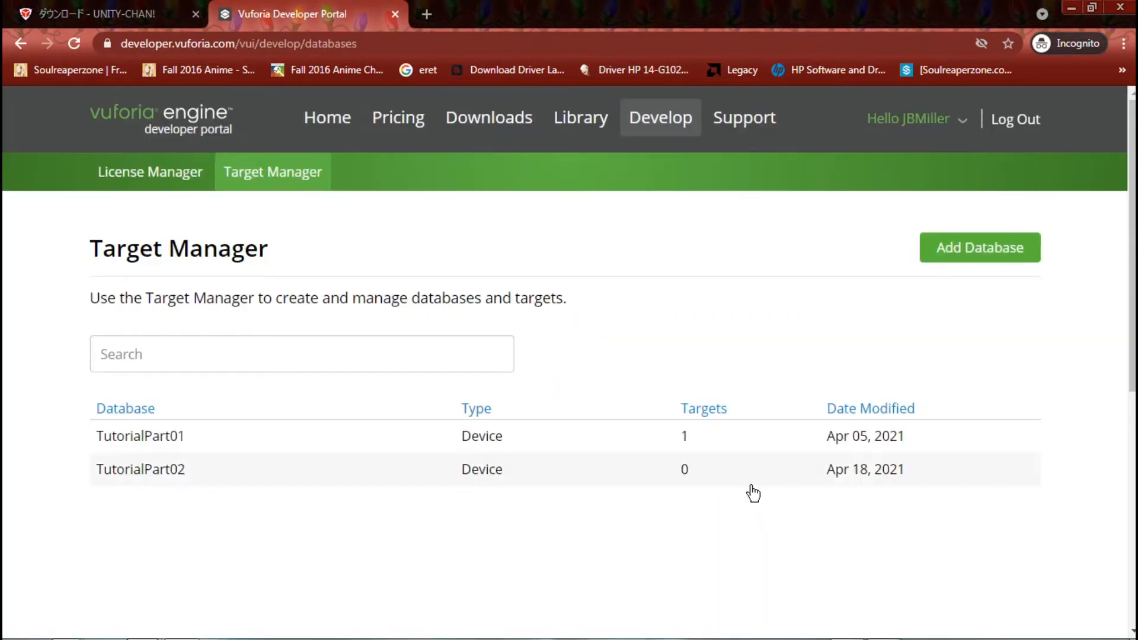
Open the TutorialPart02 database and start adding a single image target to it.
click(148, 471)
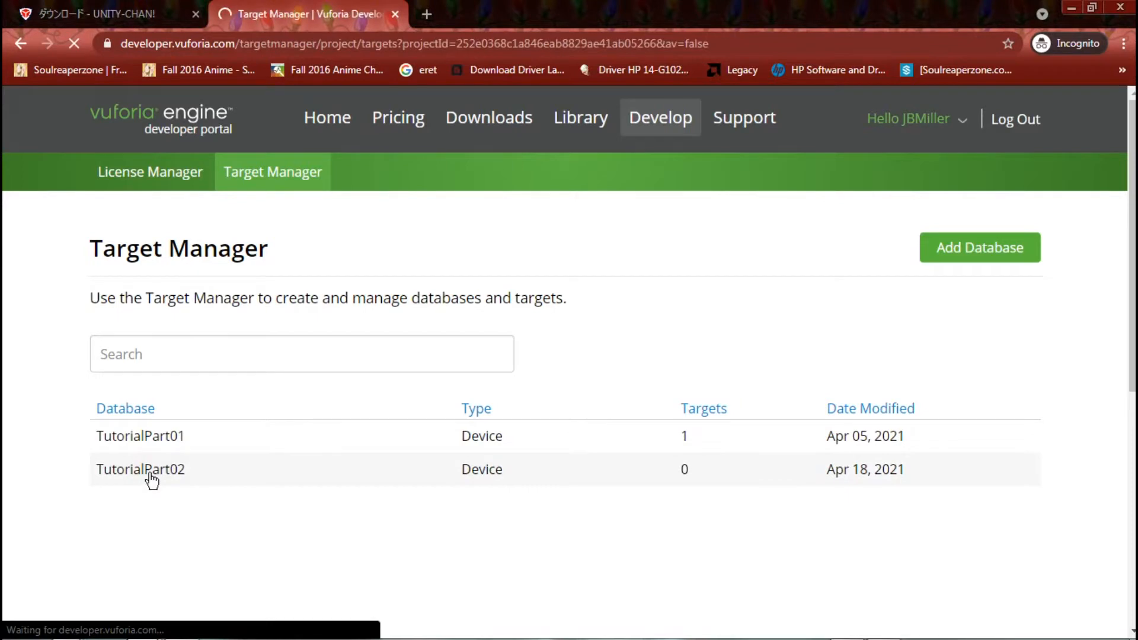
click(182, 408)
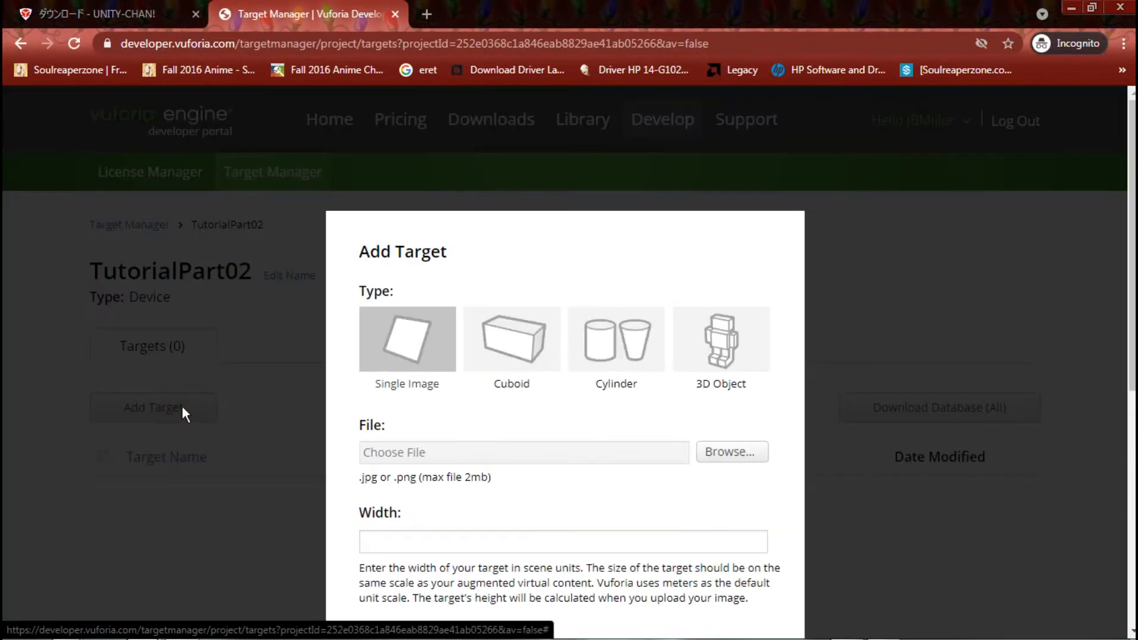
scroll(529, 321, down, 3)
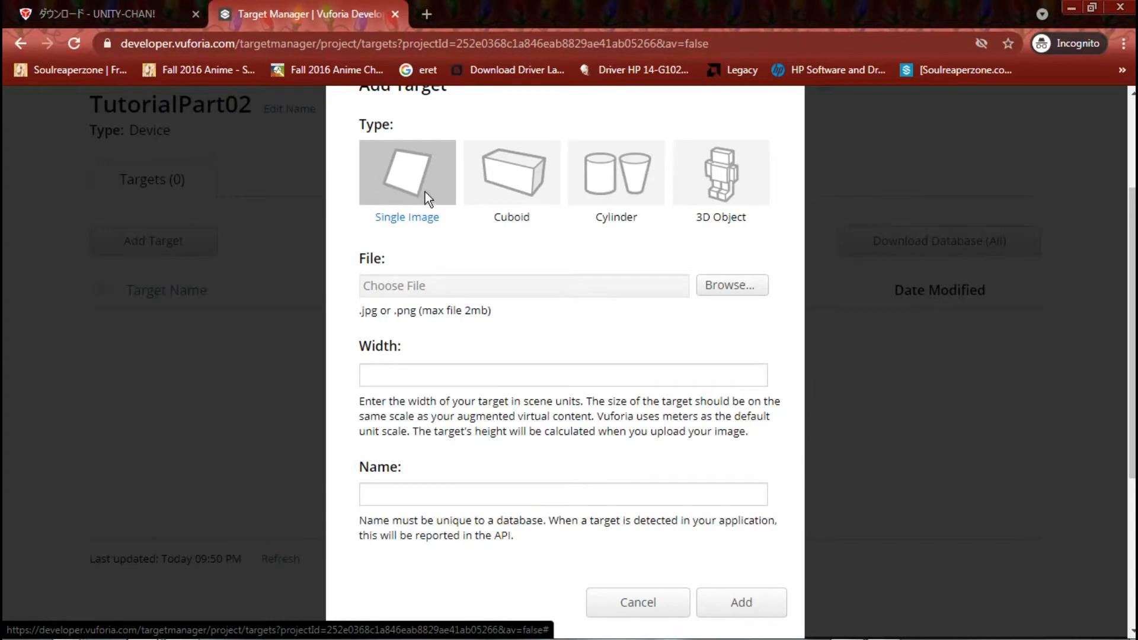
Compare the screenshots in the project's Image folder and choose Screenshot_67 as the target's image file.
click(734, 285)
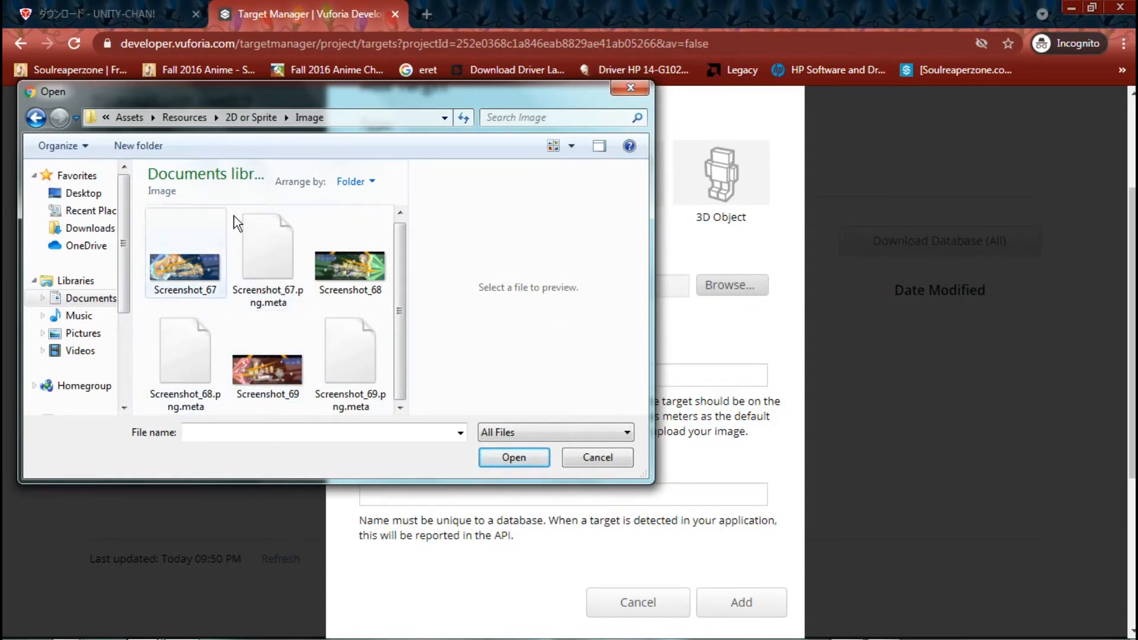
click(341, 259)
click(159, 290)
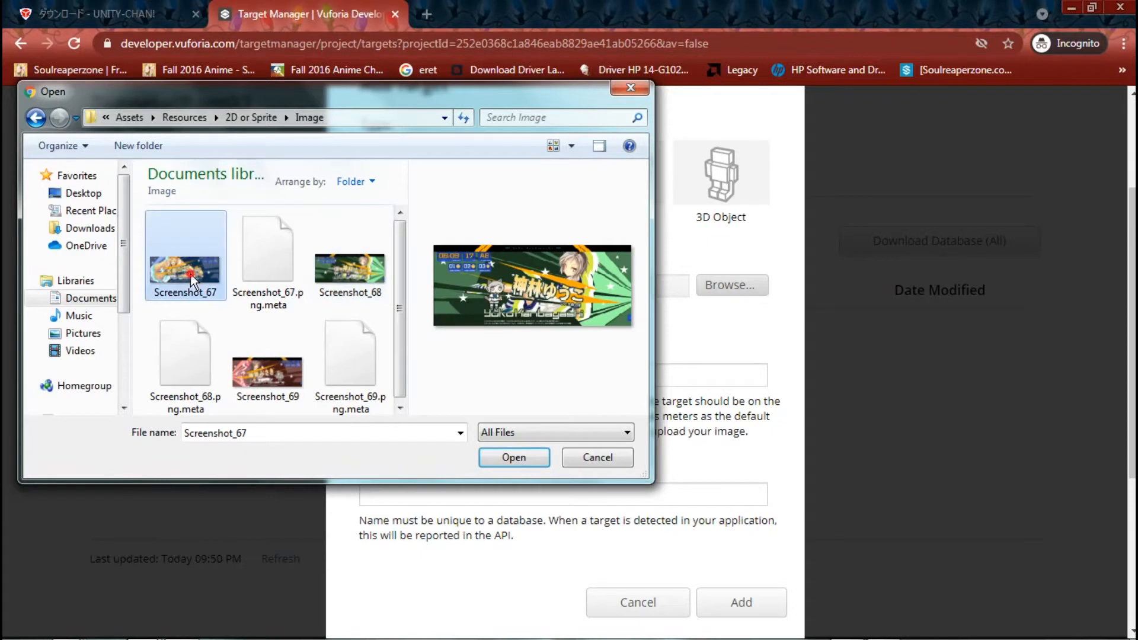
click(293, 390)
click(185, 270)
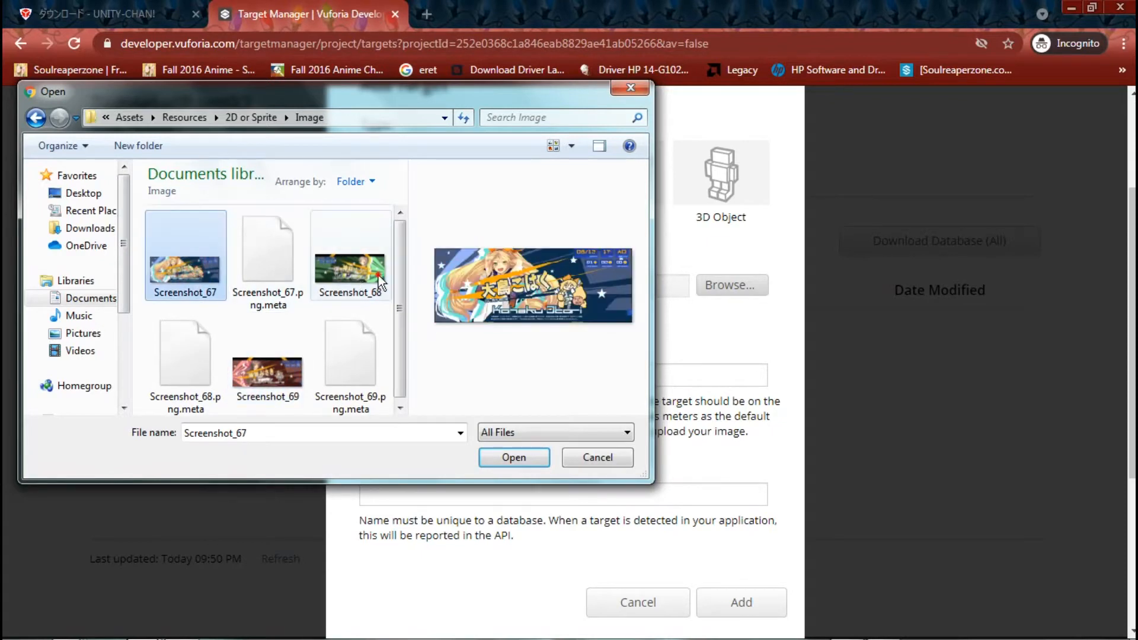
click(374, 274)
click(279, 380)
click(189, 276)
click(355, 284)
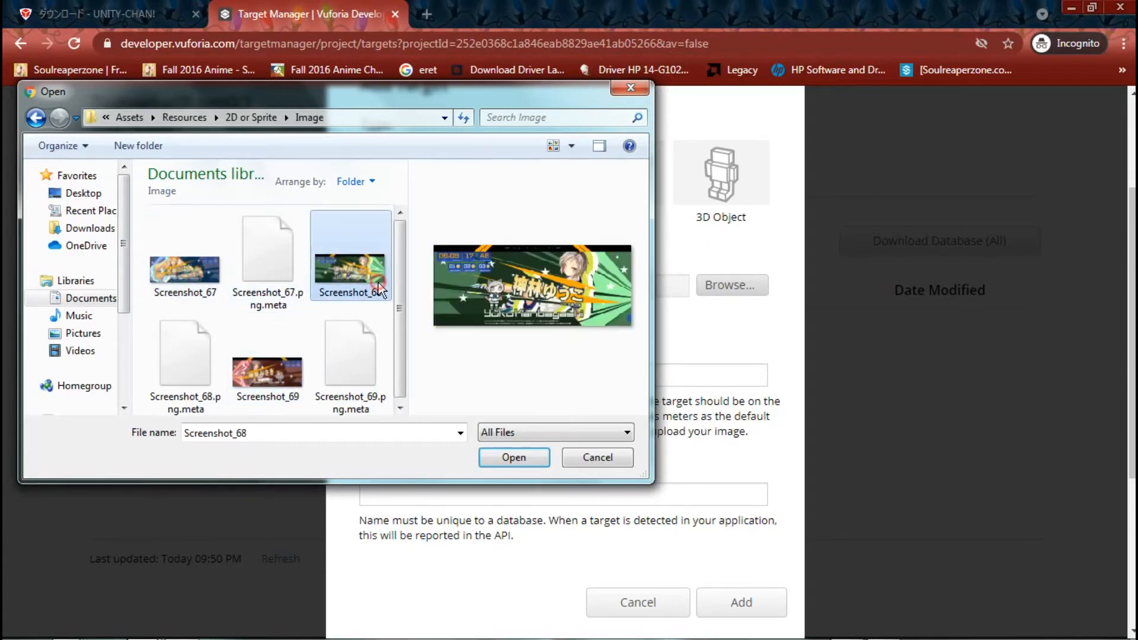
click(282, 353)
click(159, 274)
click(349, 266)
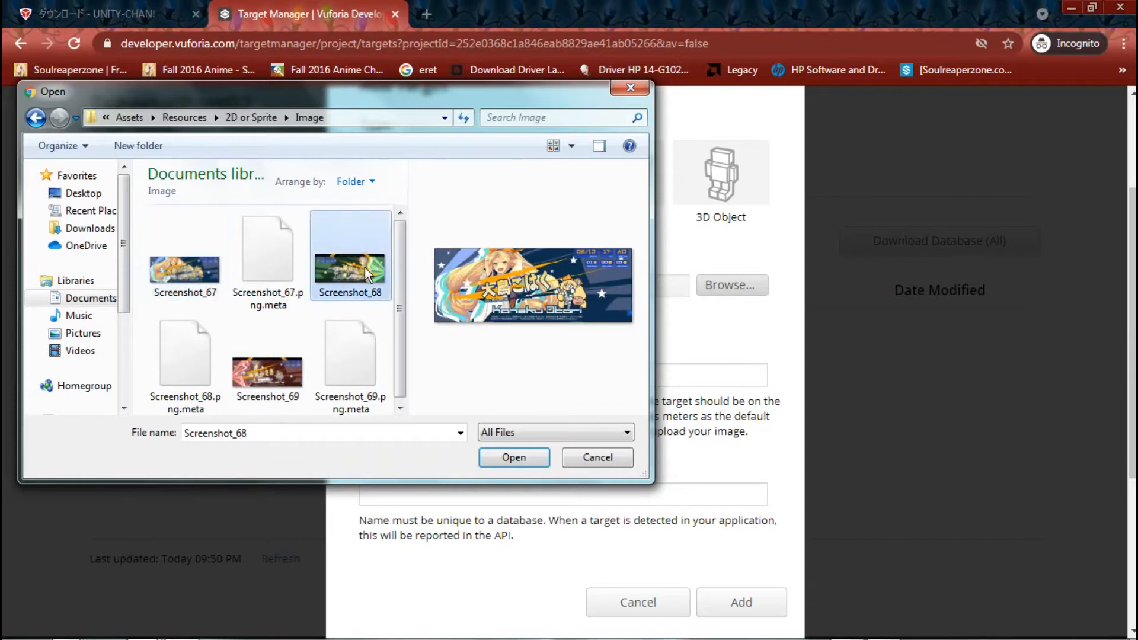
click(149, 275)
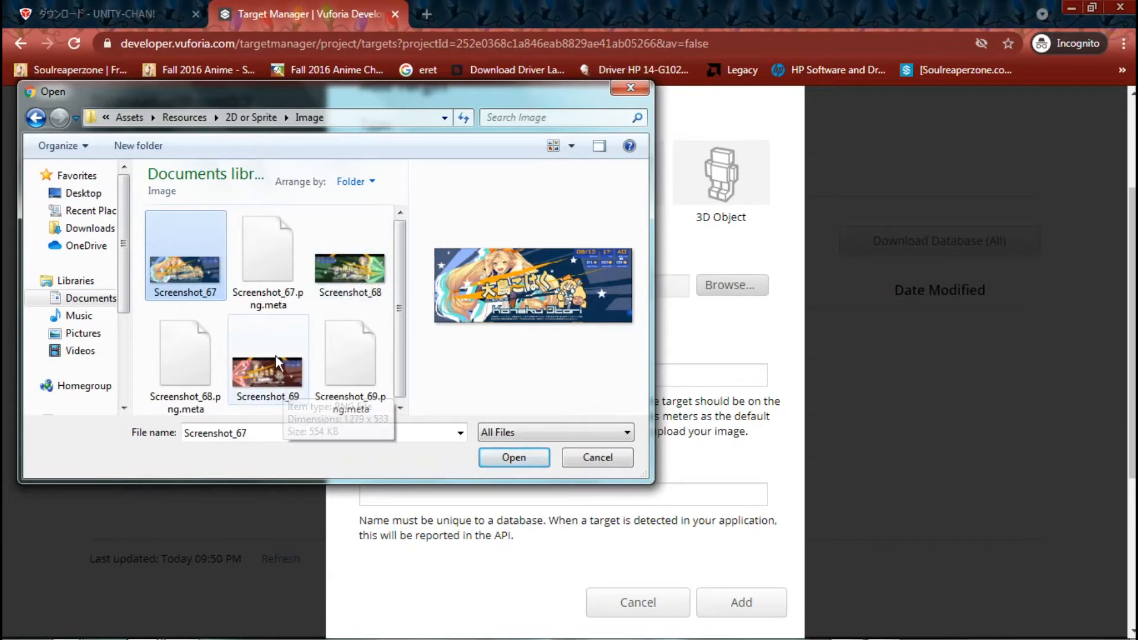
click(515, 462)
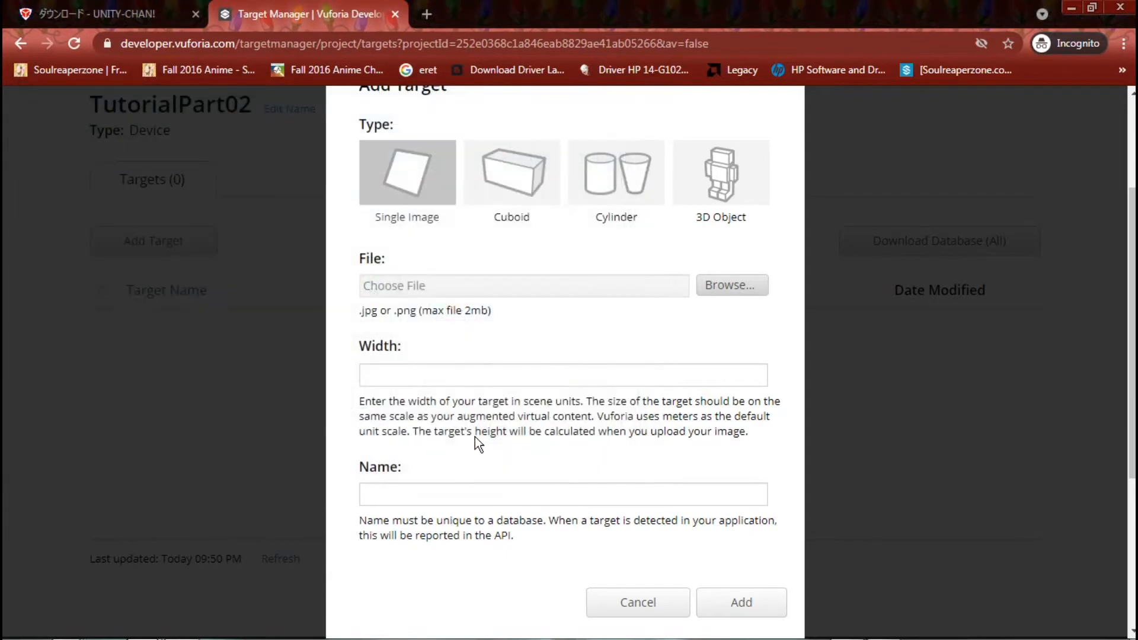
Set the target's width to 2, name it TrackerCharacter01 and upload it to the database.
click(400, 377)
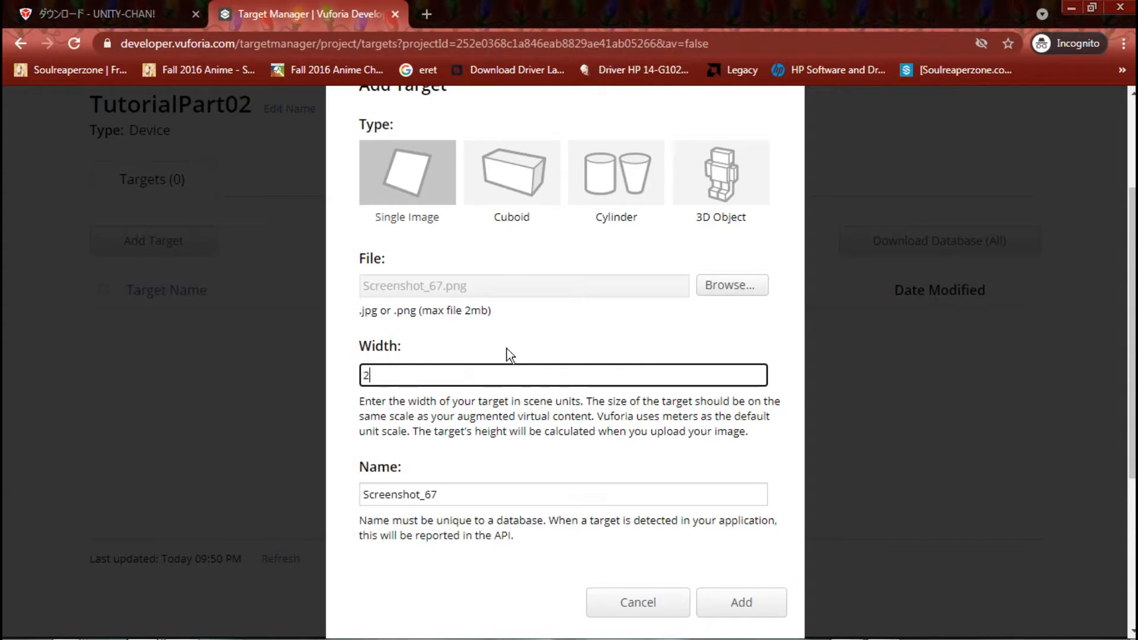
drag(636, 416, 699, 418)
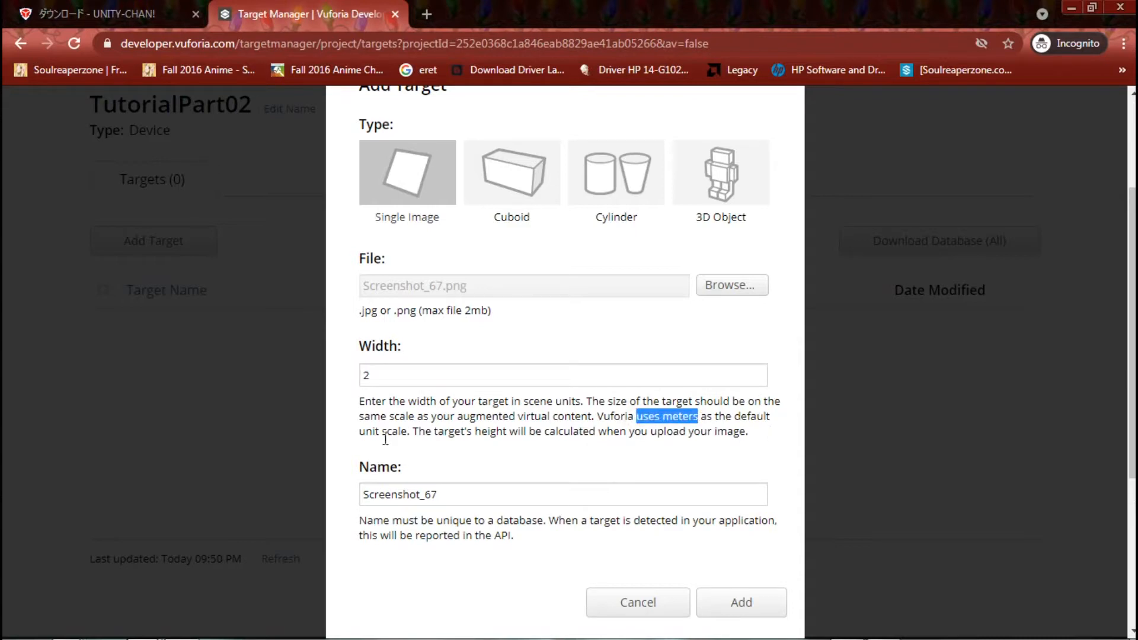
click(554, 420)
drag(455, 494, 151, 494)
text(TrackerCharacter01)
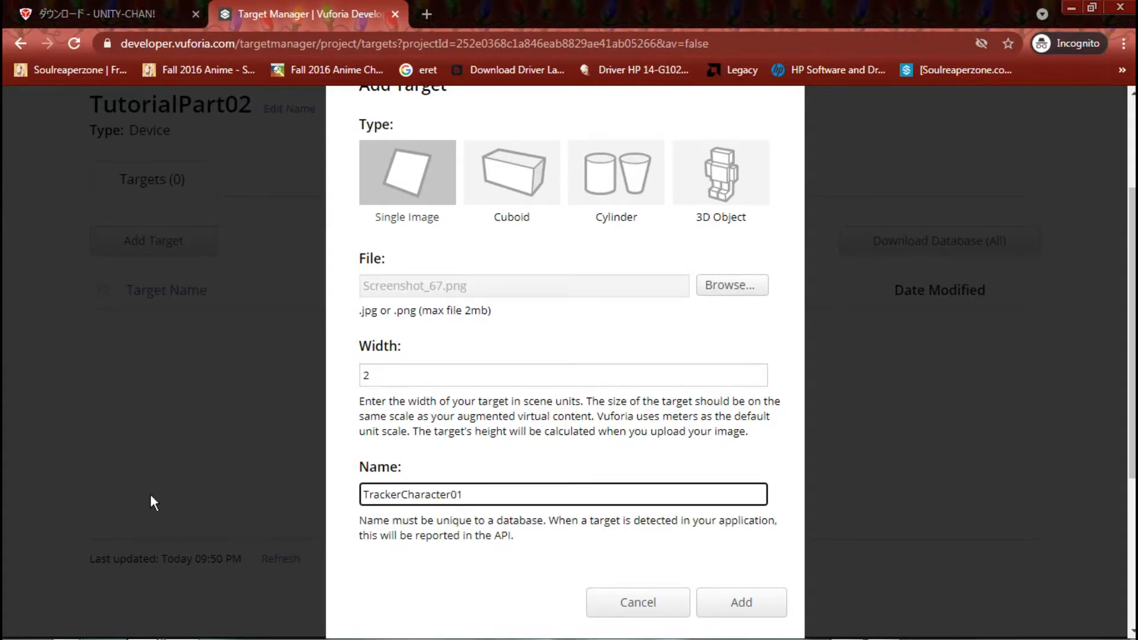
key(Return)
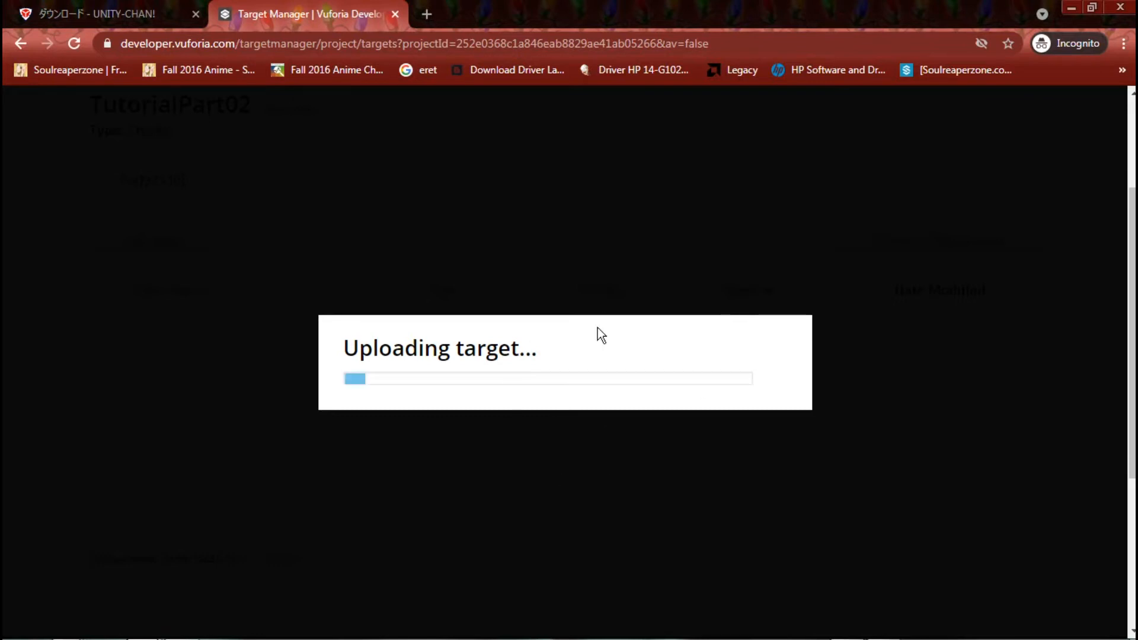
mouse_move(679, 636)
mouse_move(669, 8)
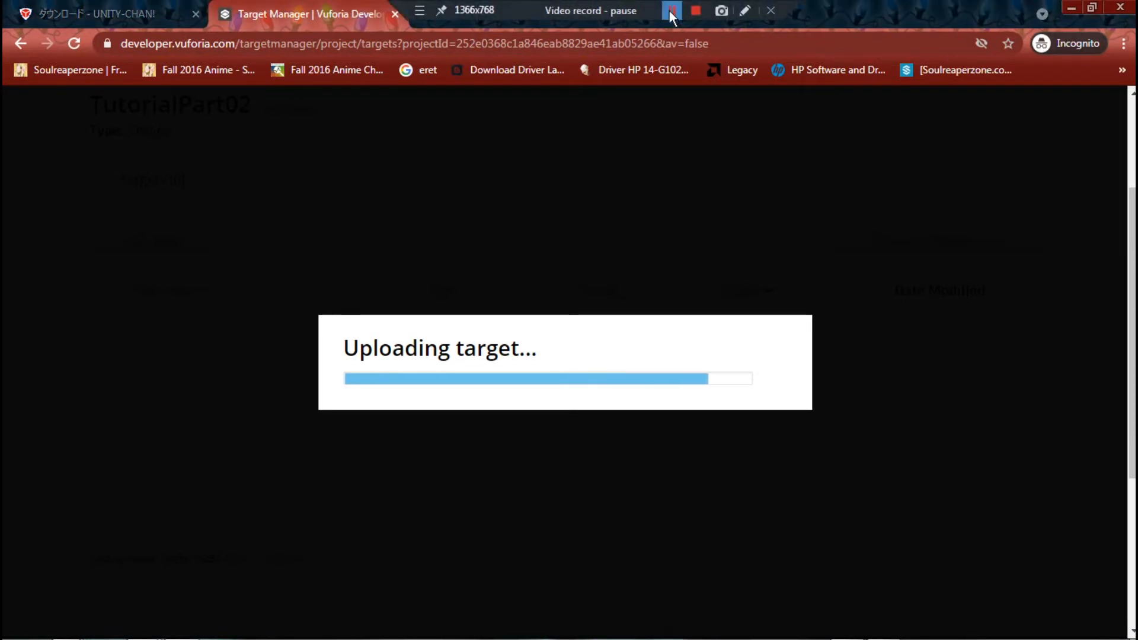
click(671, 11)
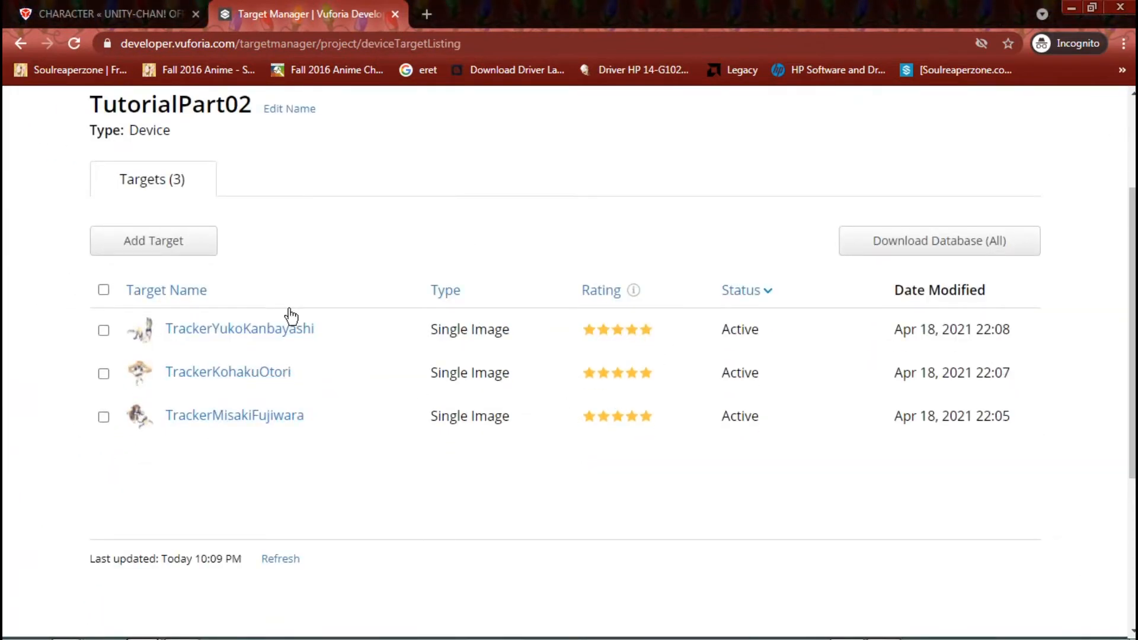
Examine the details, augmentable rating and detected features of the TrackerKohakuOtori target, and return to the TutorialPart02 target list.
drag(433, 329, 574, 331)
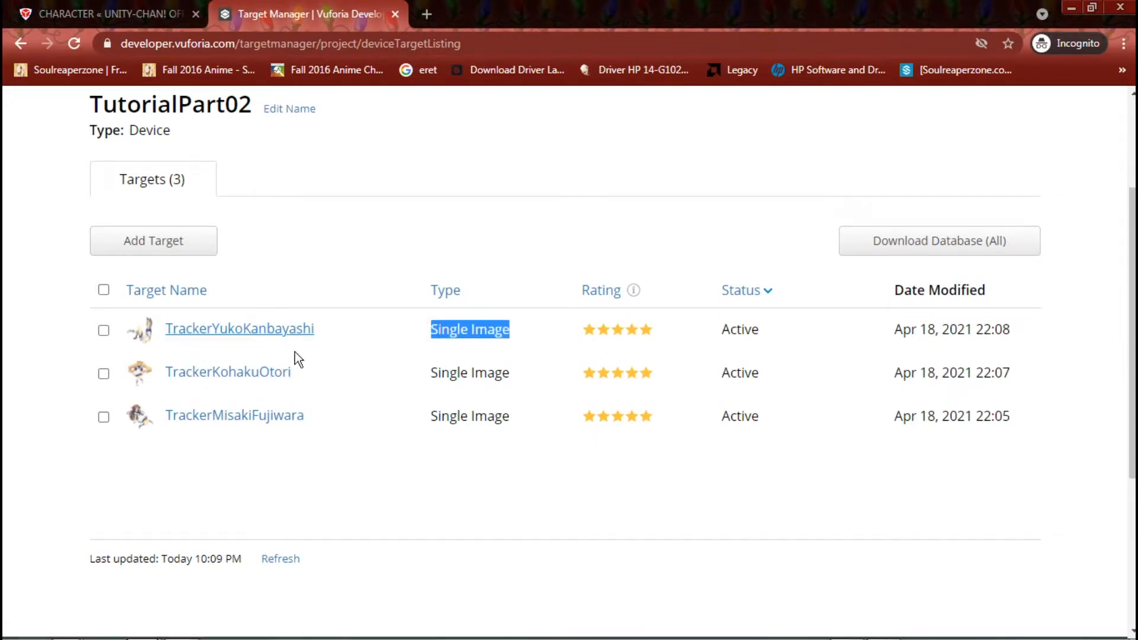
click(259, 379)
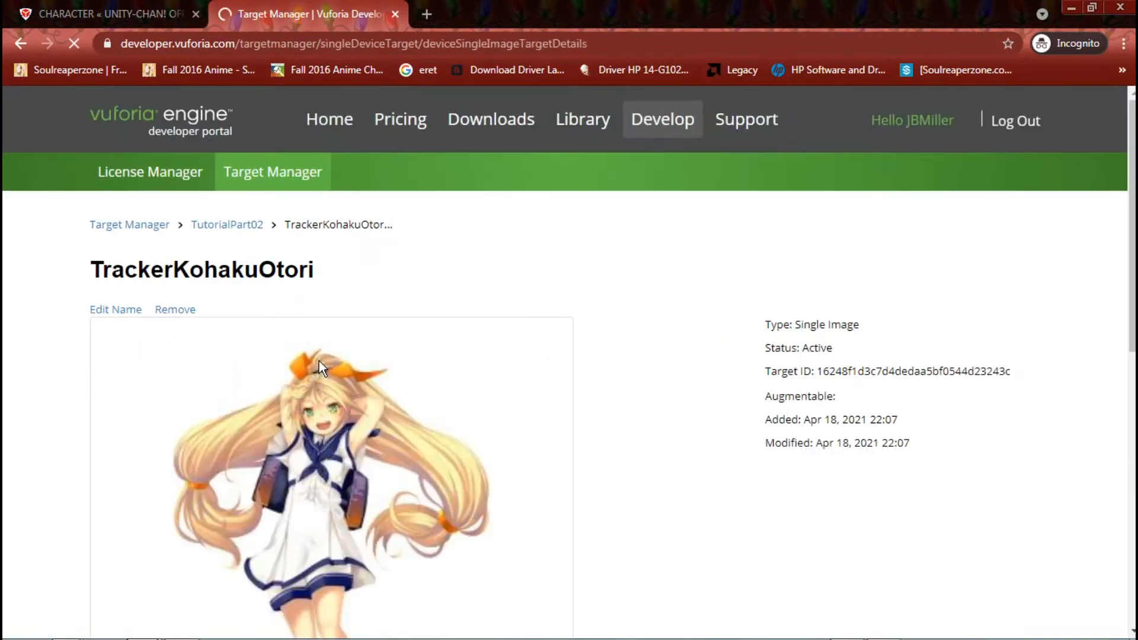
scroll(320, 365, down, 1)
scroll(410, 328, down, 3)
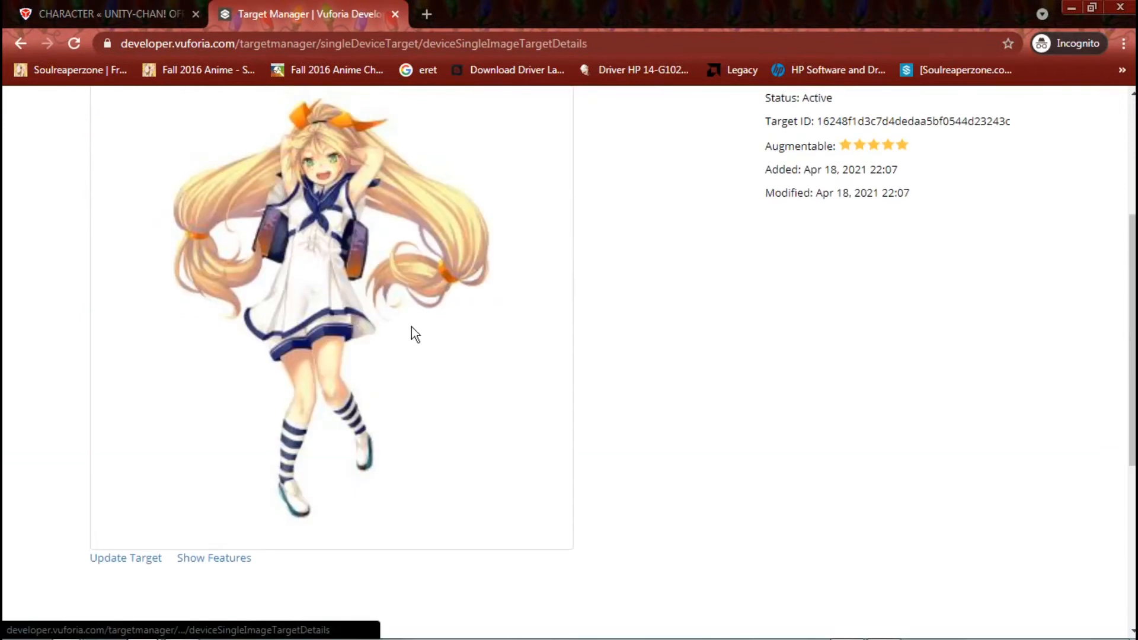
click(225, 558)
scroll(305, 251, up, 1)
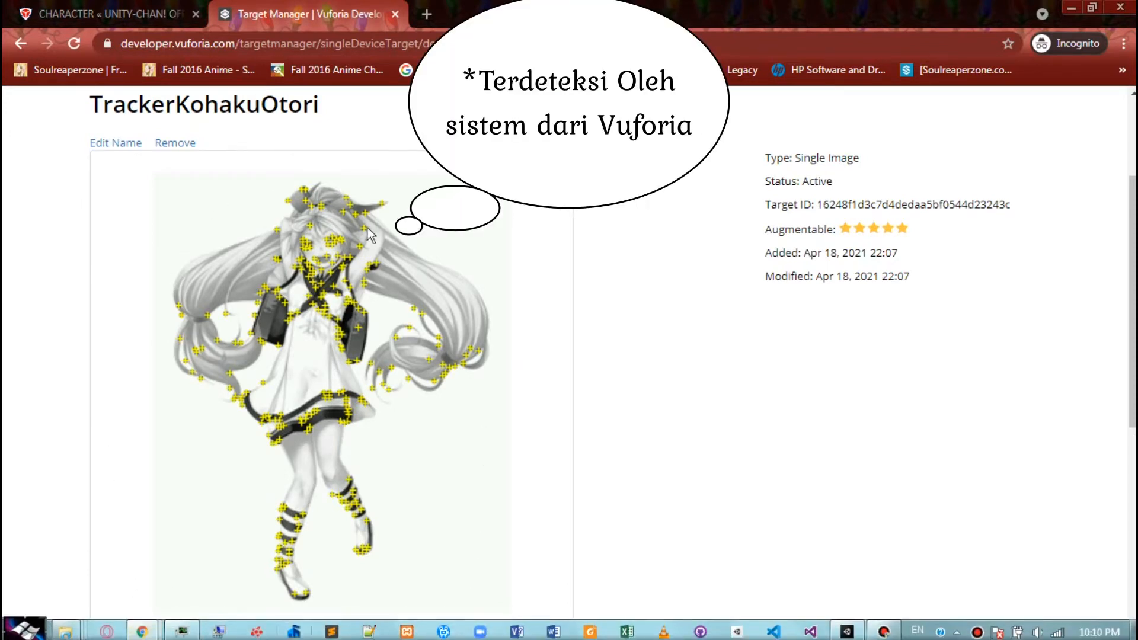
scroll(283, 424, up, 3)
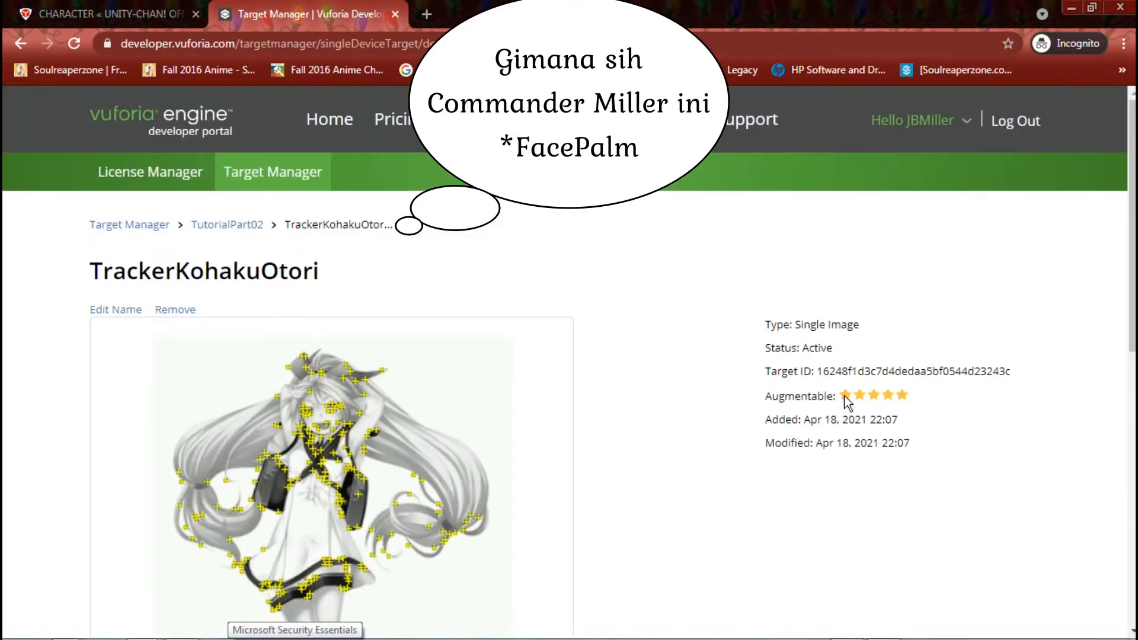
scroll(734, 456, down, 8)
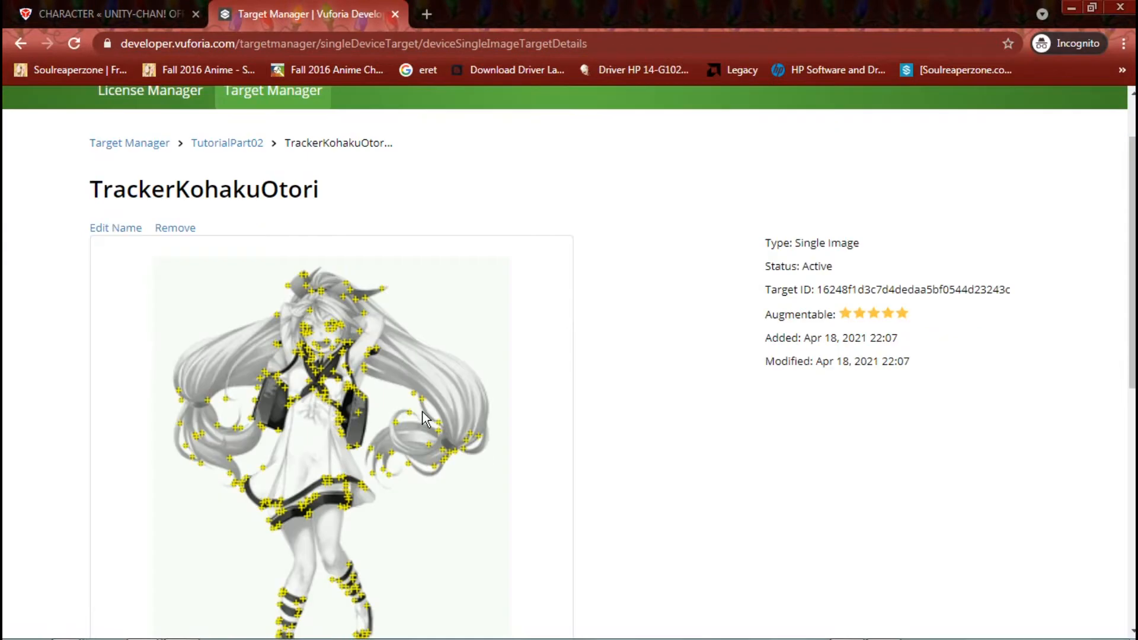
key(alt+Left)
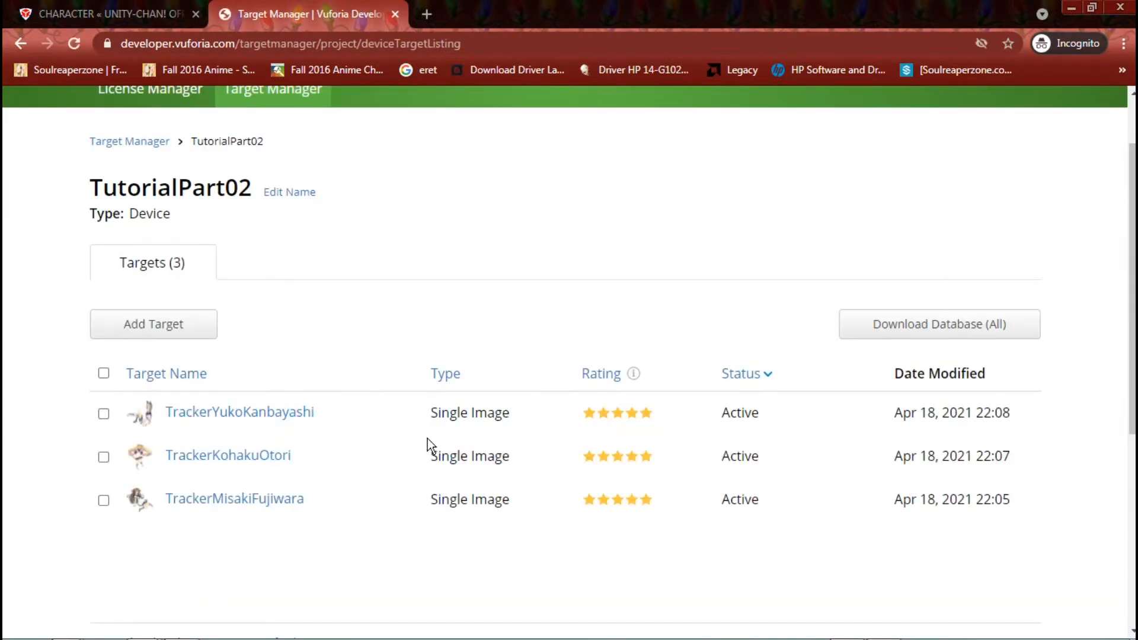
Download the TutorialPart02 database with all its targets.
click(947, 326)
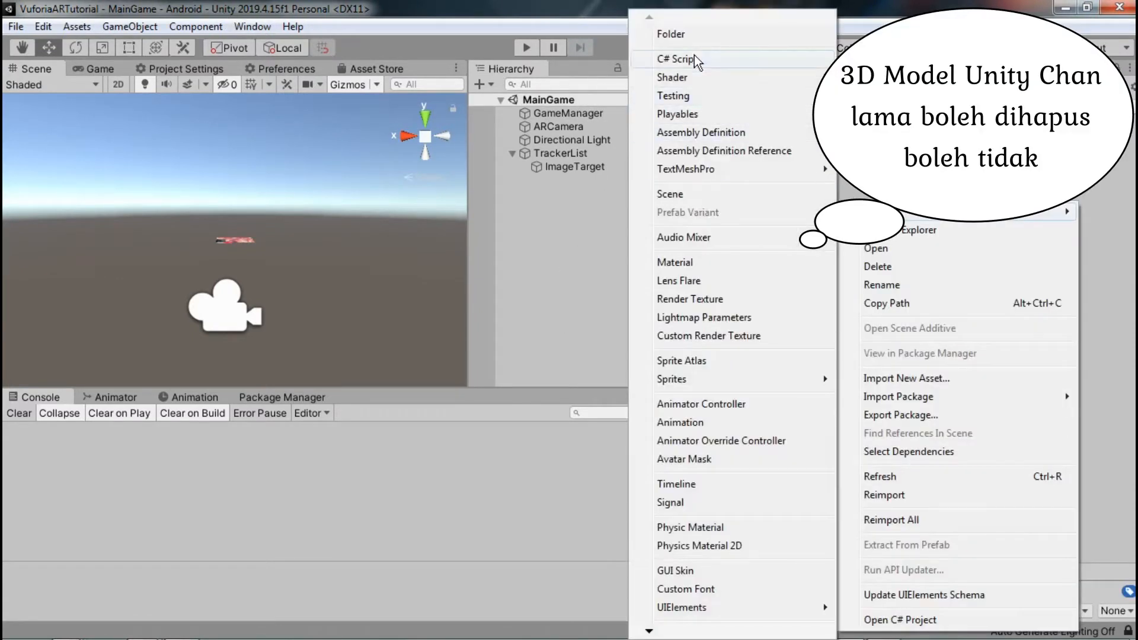
Create a folder named 3DModels inside the Resources folder of the Unity project.
click(694, 37)
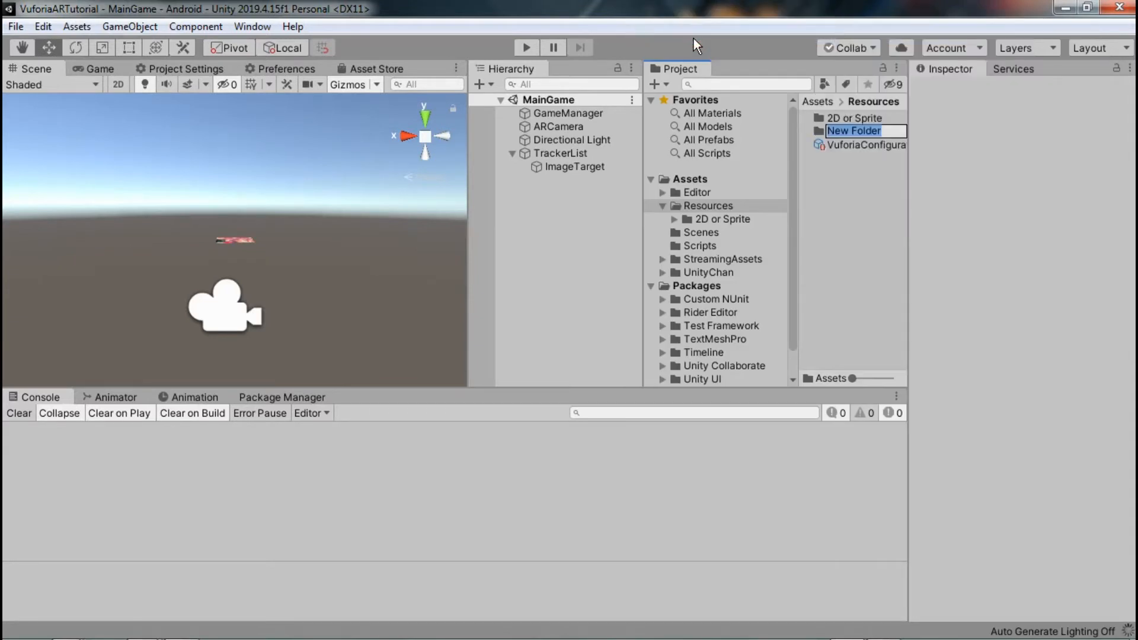
text(3)
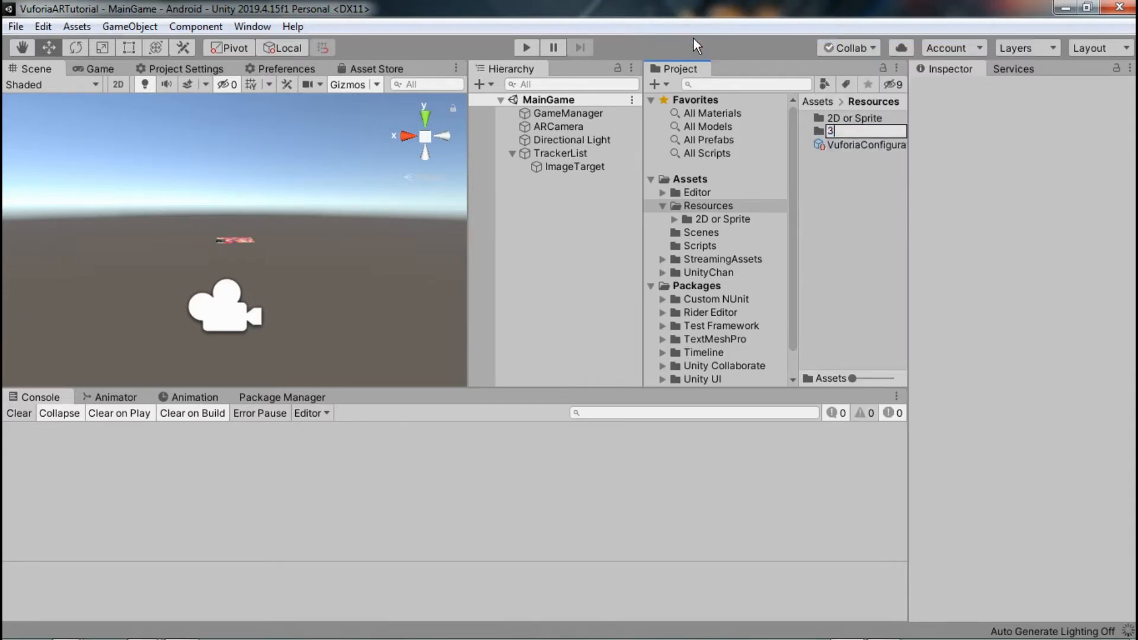
text(DModels)
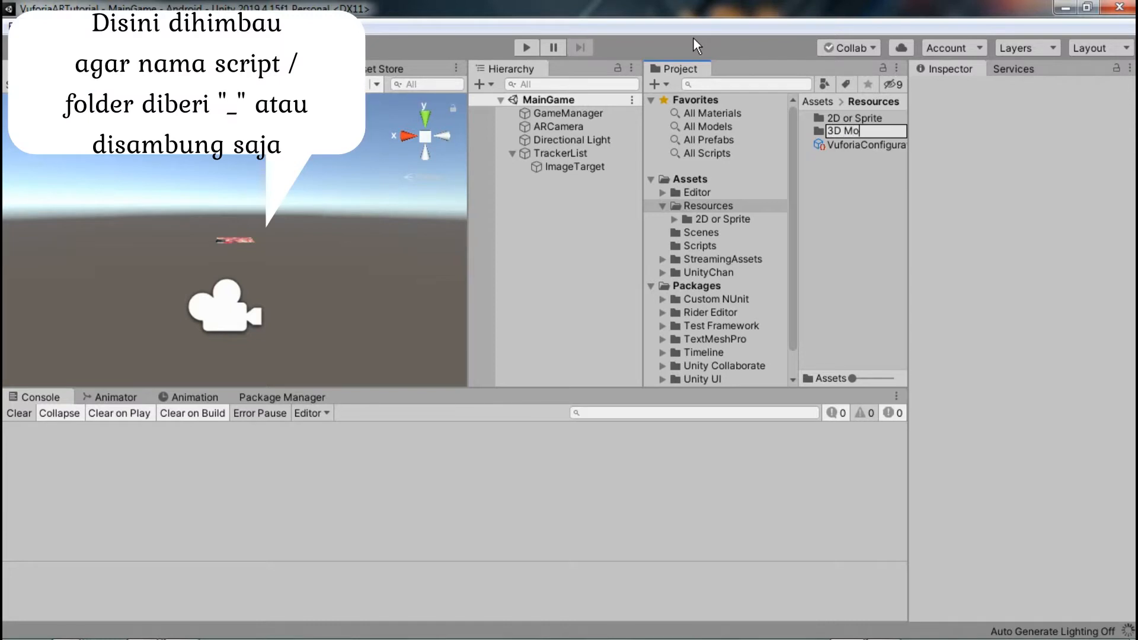
key(Return)
Move the UnityChan folder into the 3DModels folder.
click(702, 291)
click(703, 301)
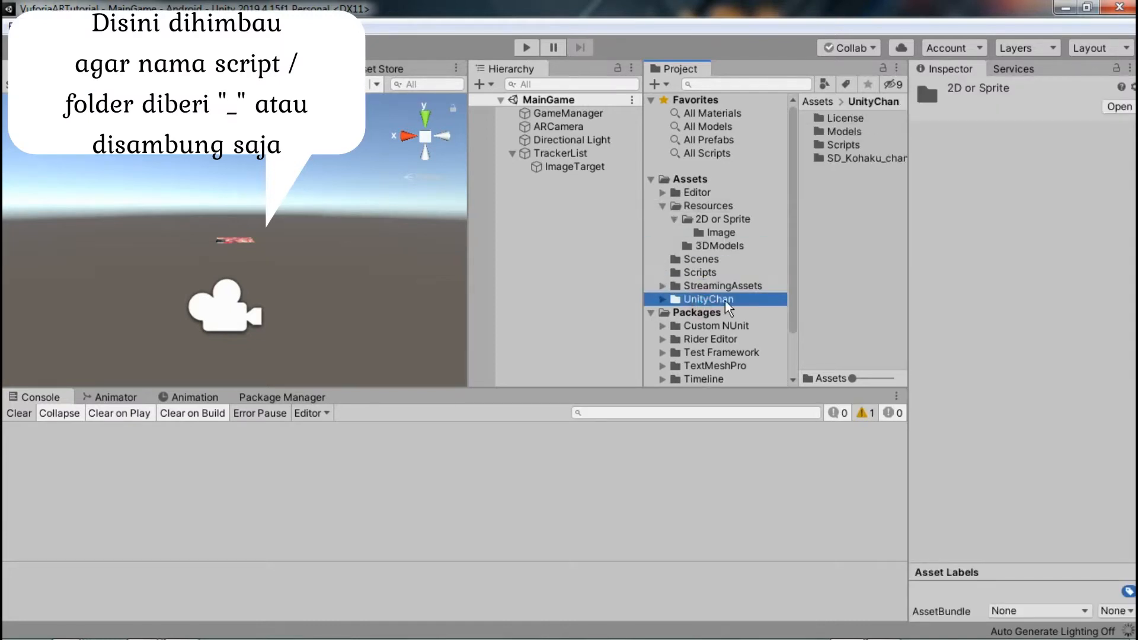
drag(721, 240, 718, 253)
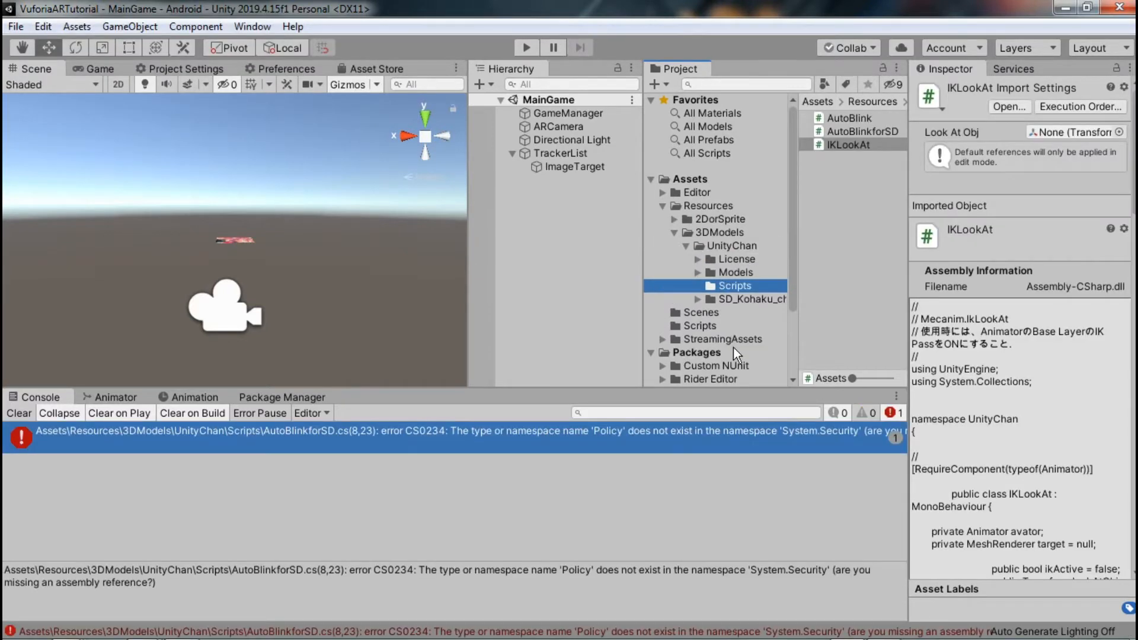
Delete the Scripts folder inside the UnityChan folder.
click(741, 273)
click(740, 297)
click(736, 290)
key(Delete)
key(Return)
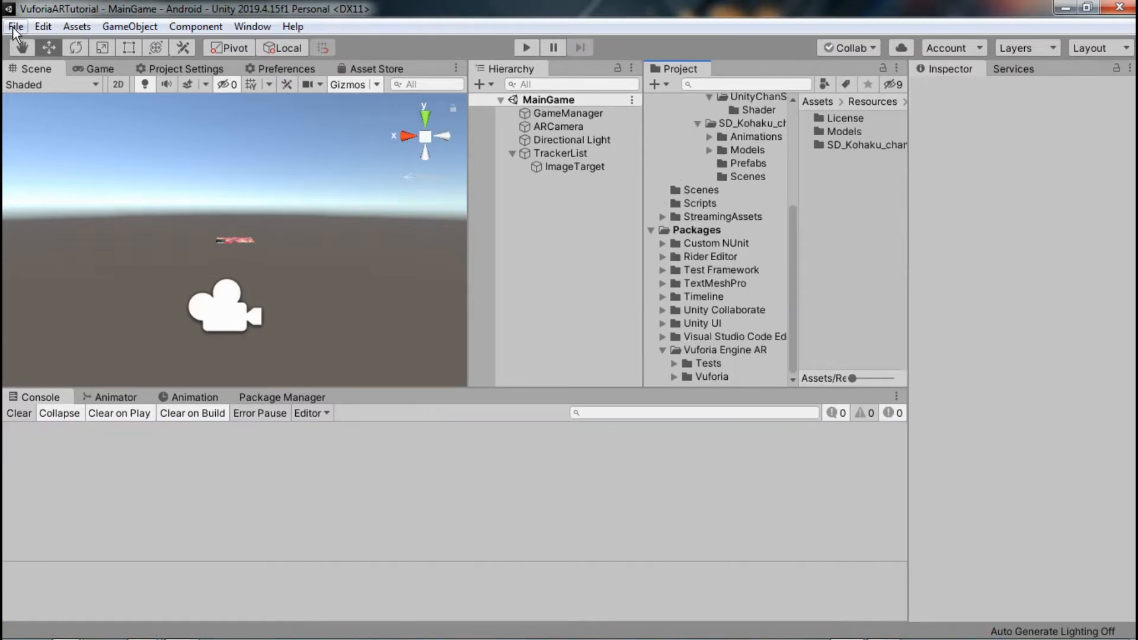
Load the TutorialPart02 package from the Downloads folder as a custom package.
click(78, 26)
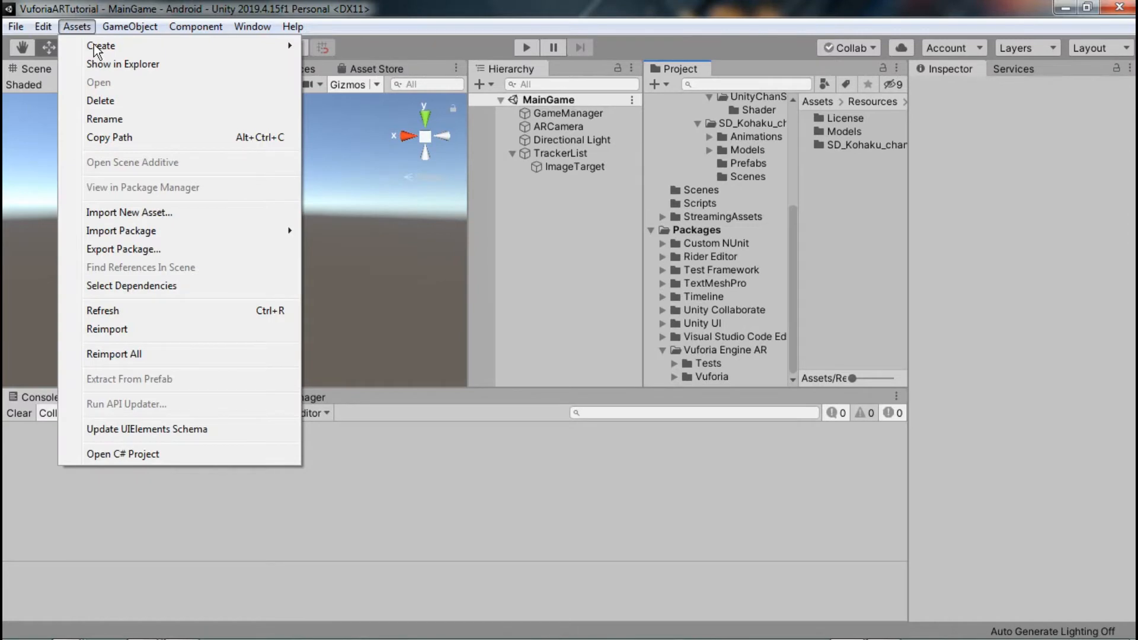
mouse_move(178, 226)
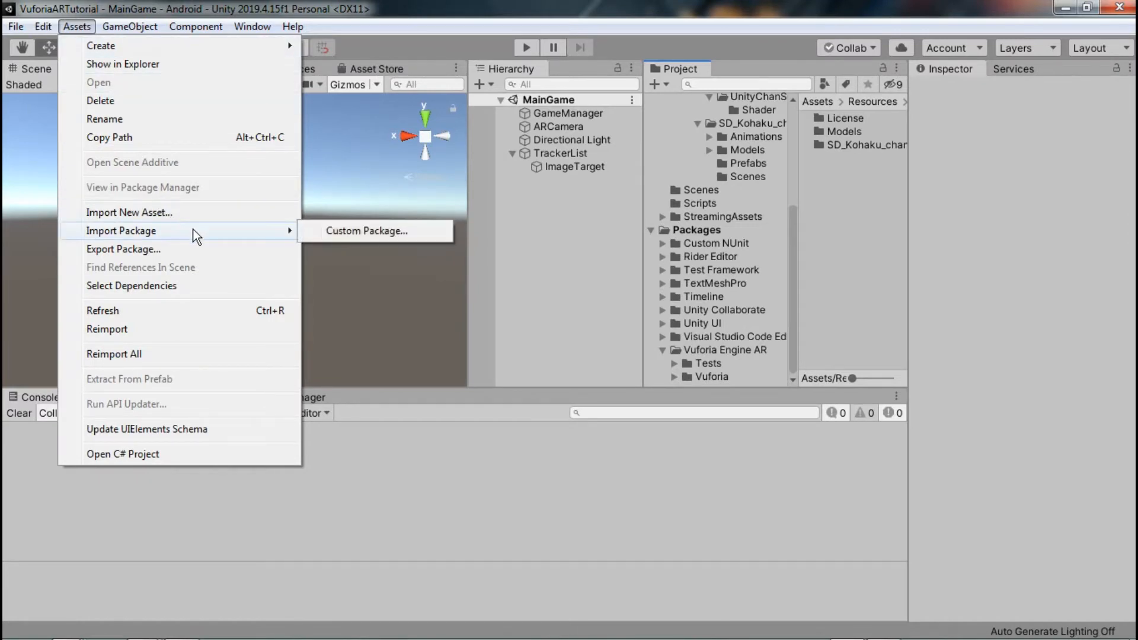
click(333, 229)
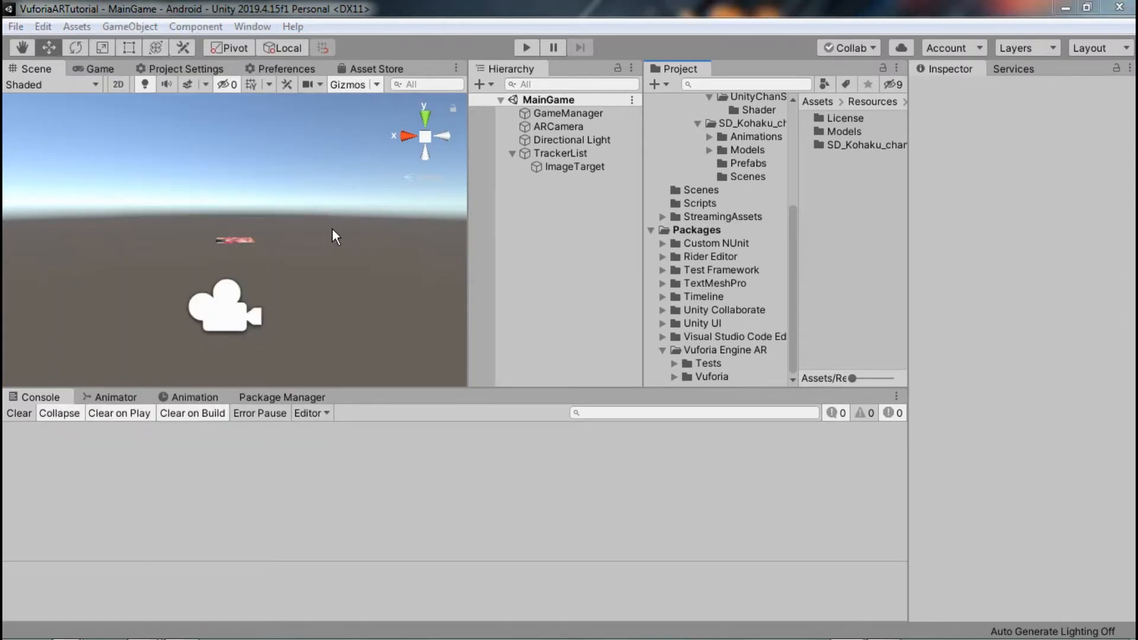
click(178, 168)
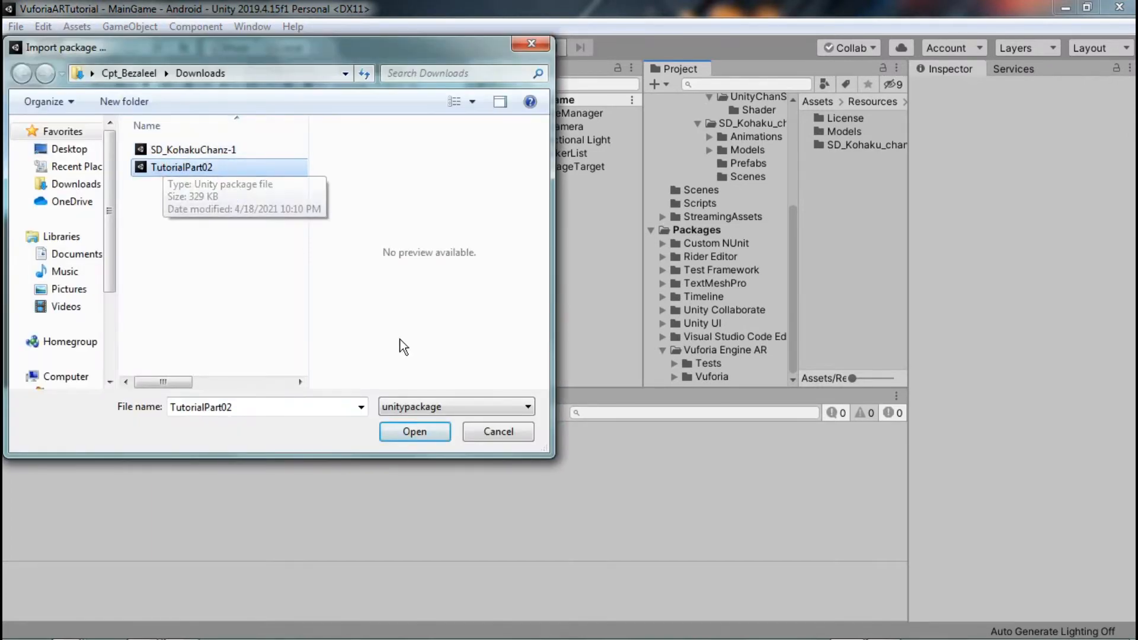
click(411, 433)
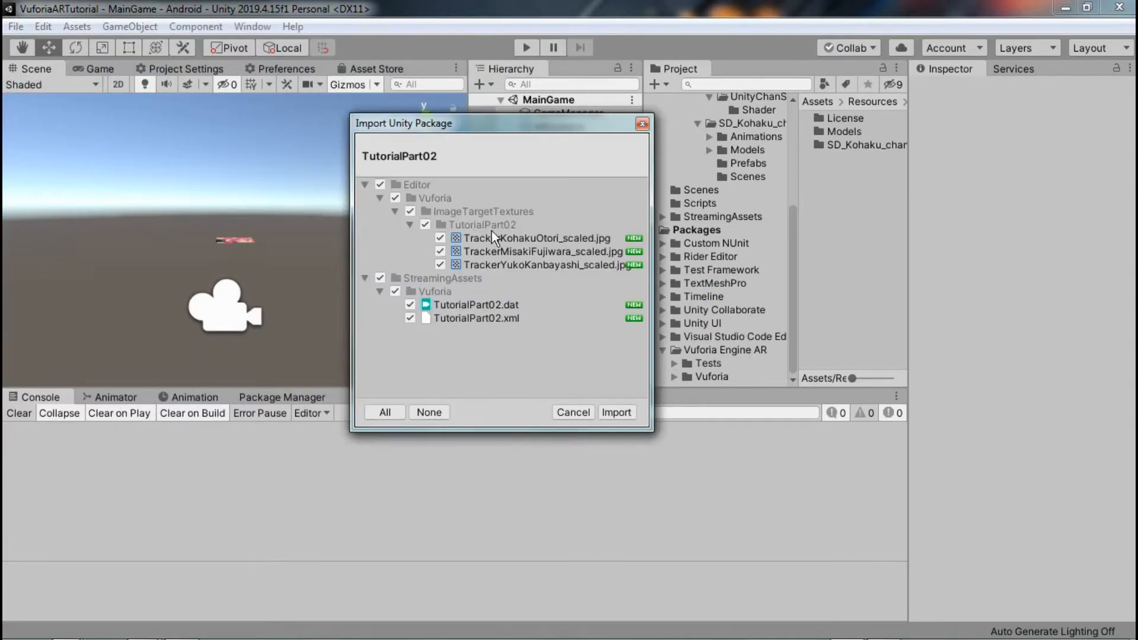
Import all TutorialPart02 package items and open the imported tracker images in the Vuforia ImageTargetTextures folder.
click(618, 412)
click(728, 296)
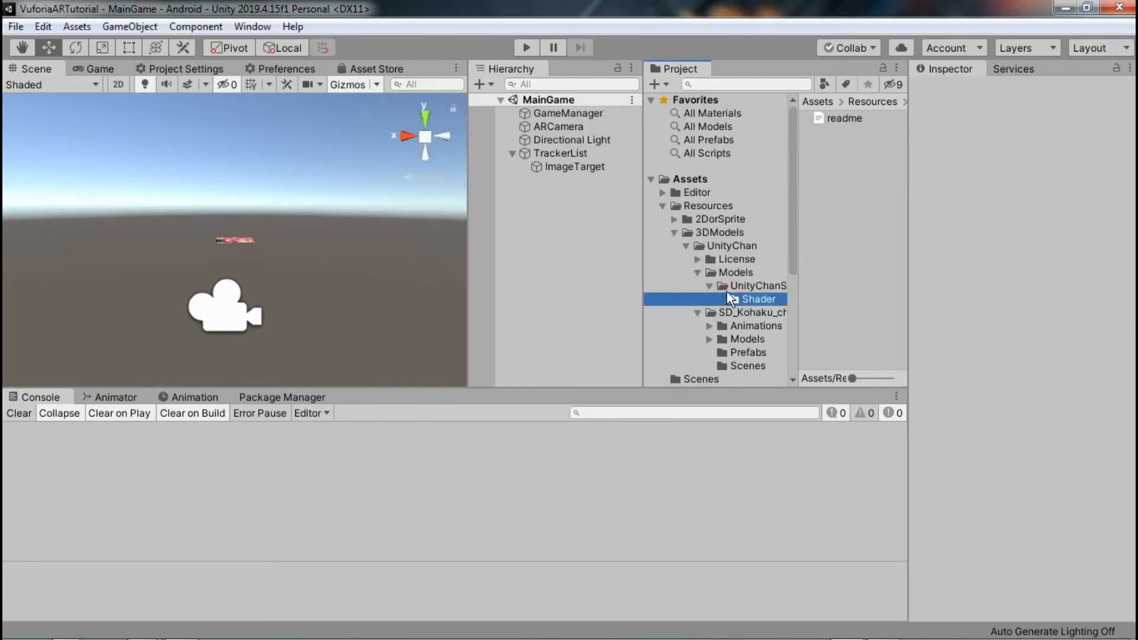
click(726, 283)
click(727, 261)
click(727, 261)
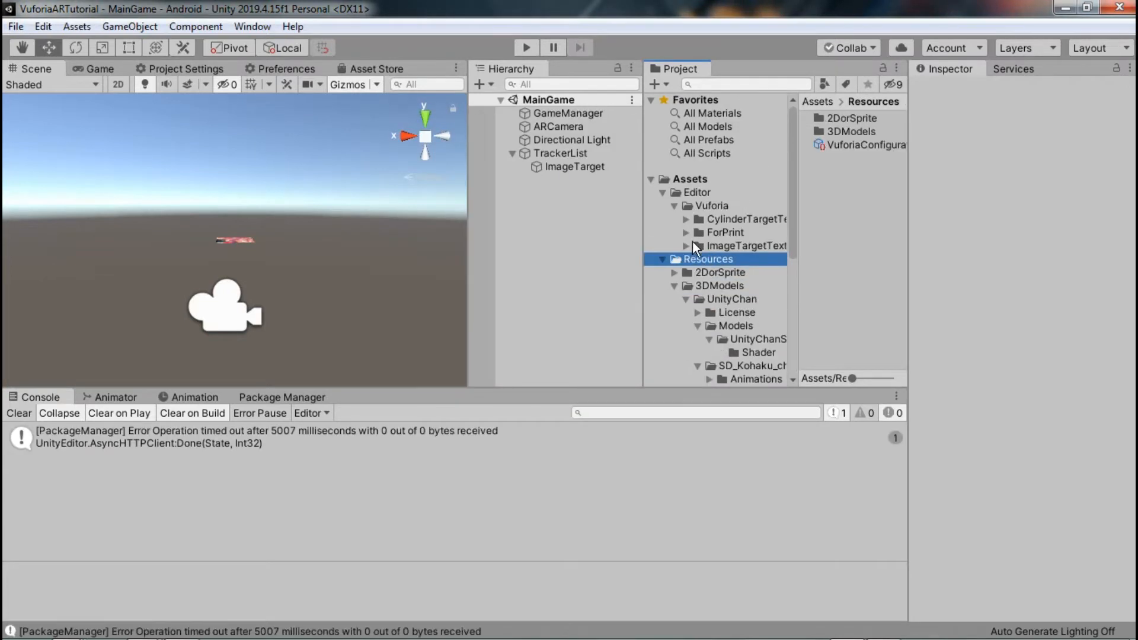
click(723, 220)
click(711, 247)
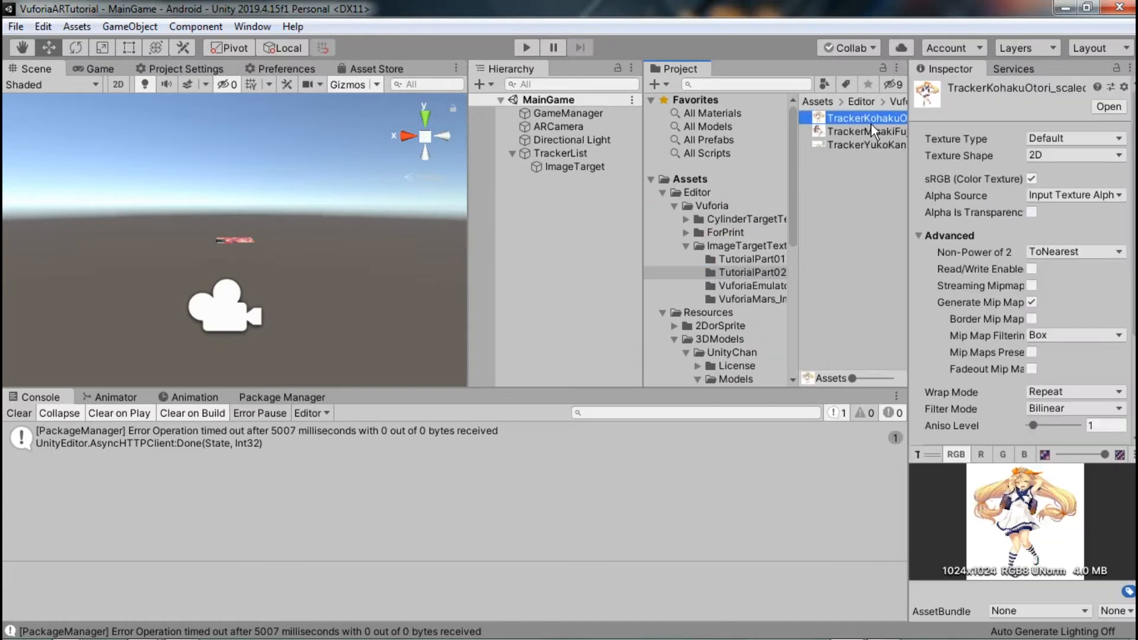
Rename the ImageTarget object under TrackerList to KuhakuOtori and duplicate it twice.
click(577, 167)
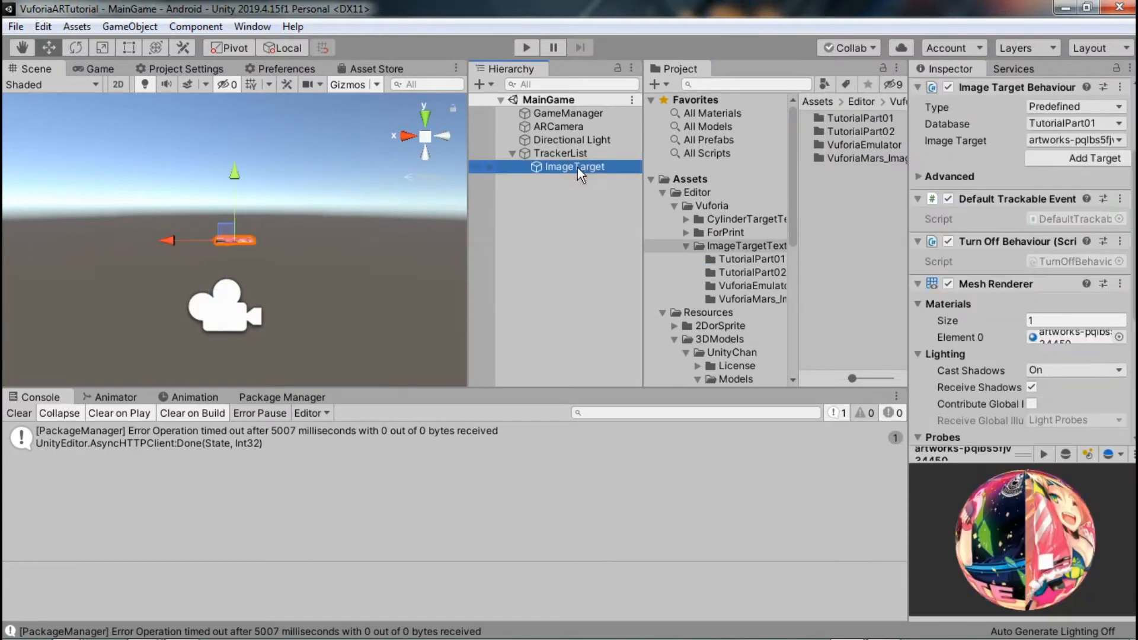
click(577, 167)
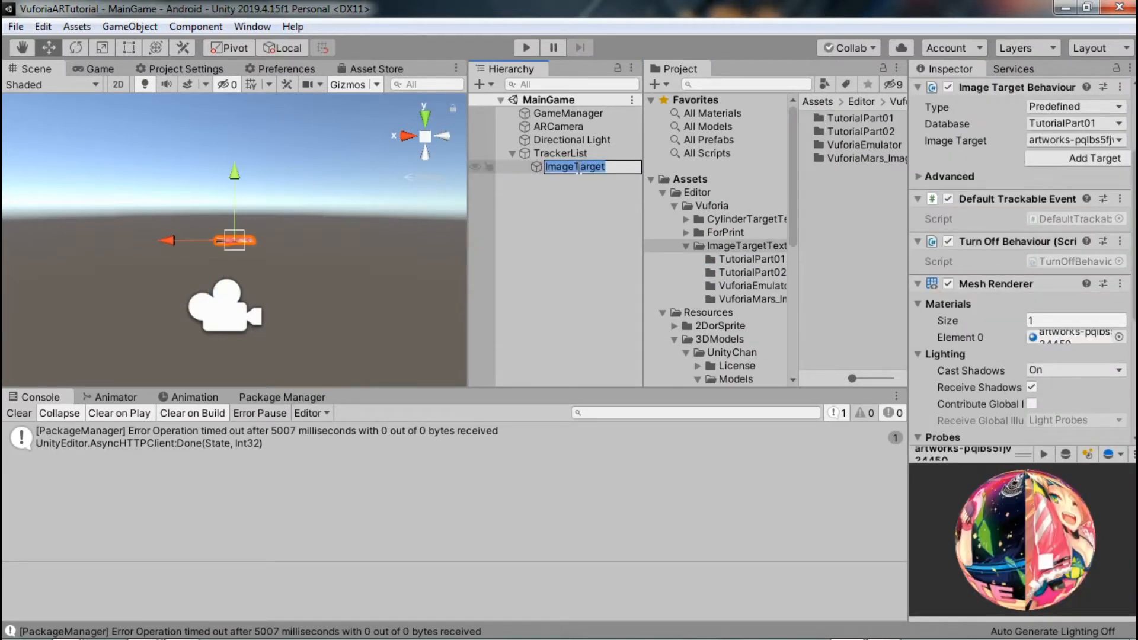
text(KuhakuOtori)
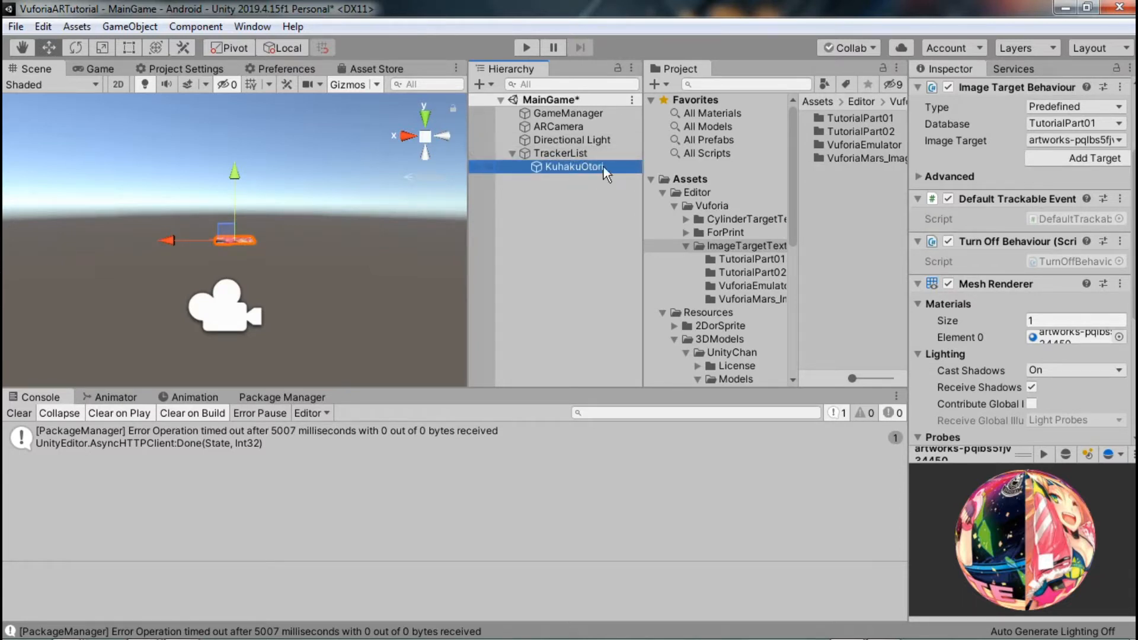
key(ctrl+d)
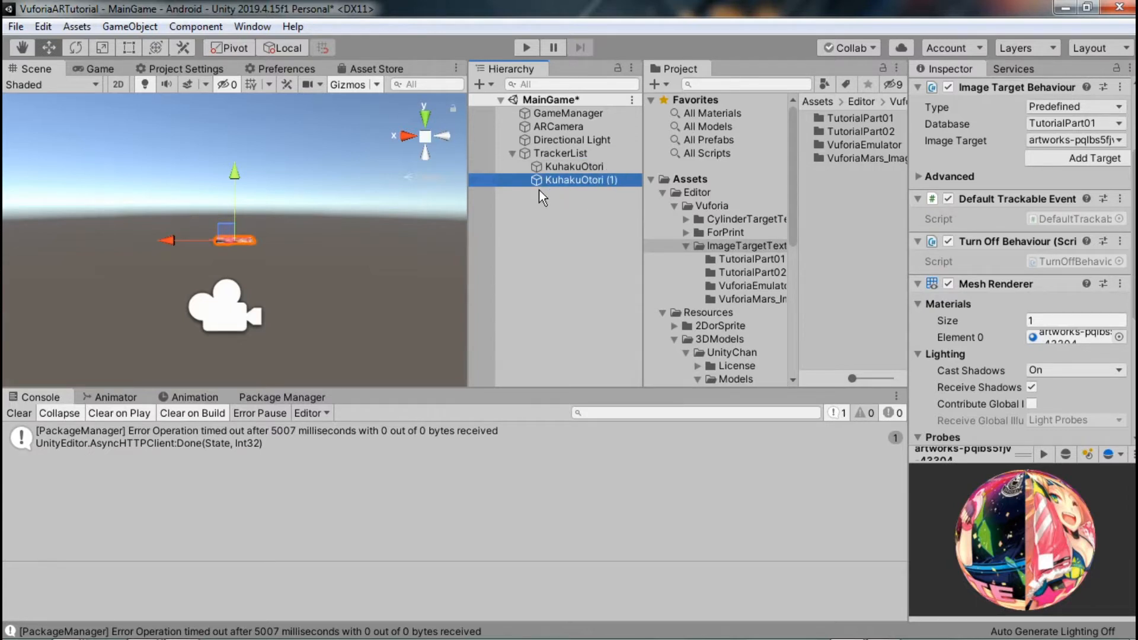
key(ctrl+d)
Rename the first duplicated image target to Yuko.
click(587, 180)
click(587, 180)
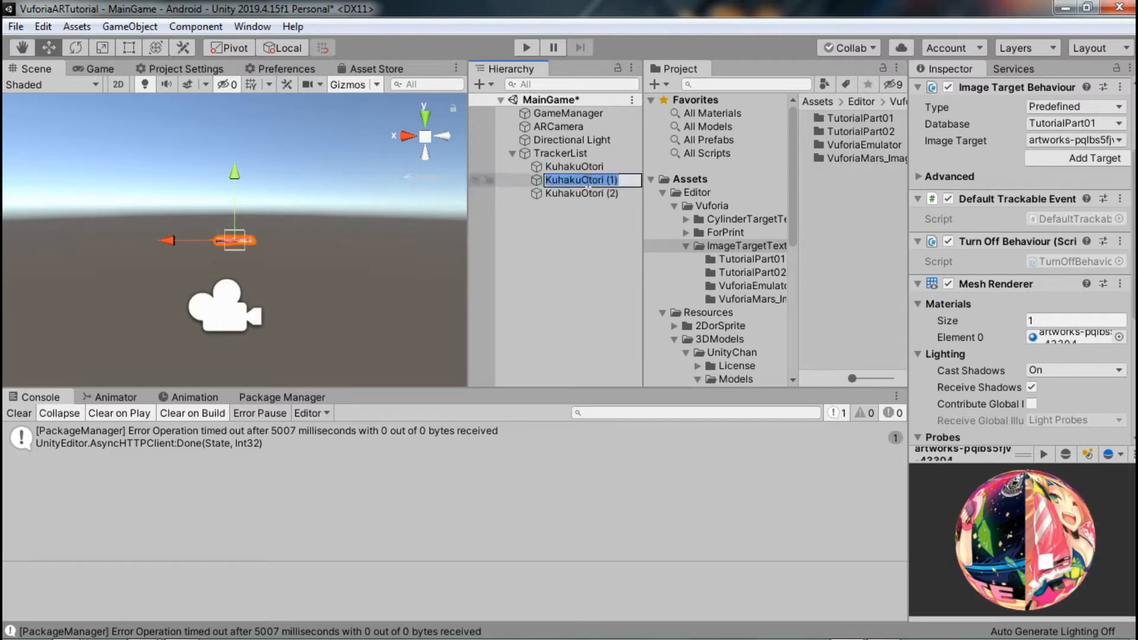
text(Yu)
text(ko)
Rename the second duplicated image target to Misaki and the original target to Kohaku.
double_click(860, 131)
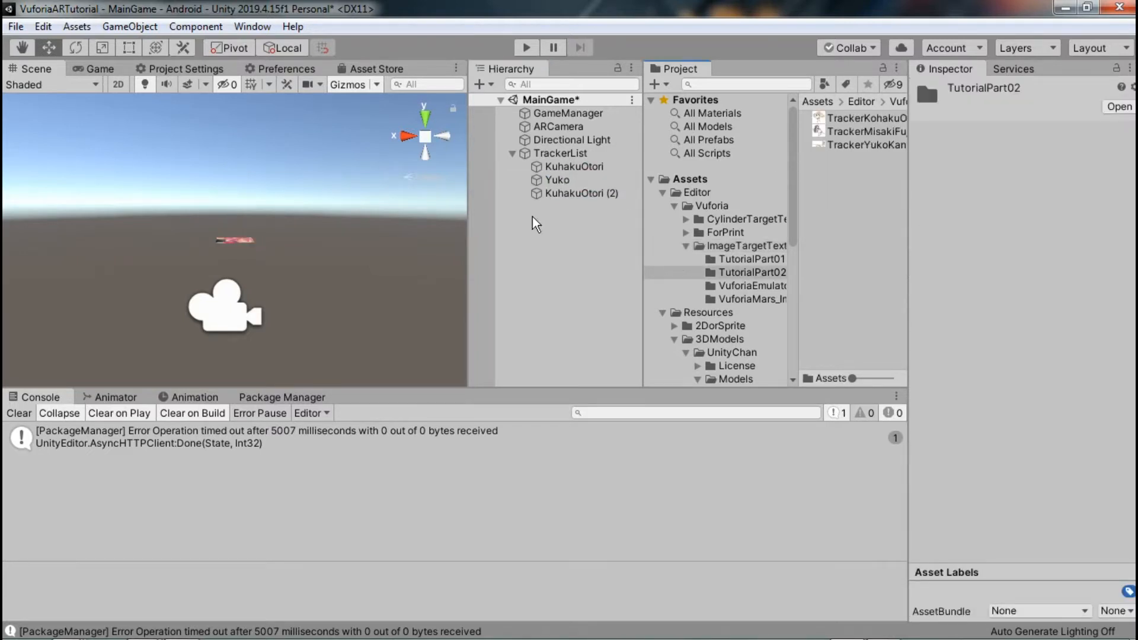
click(575, 194)
click(575, 194)
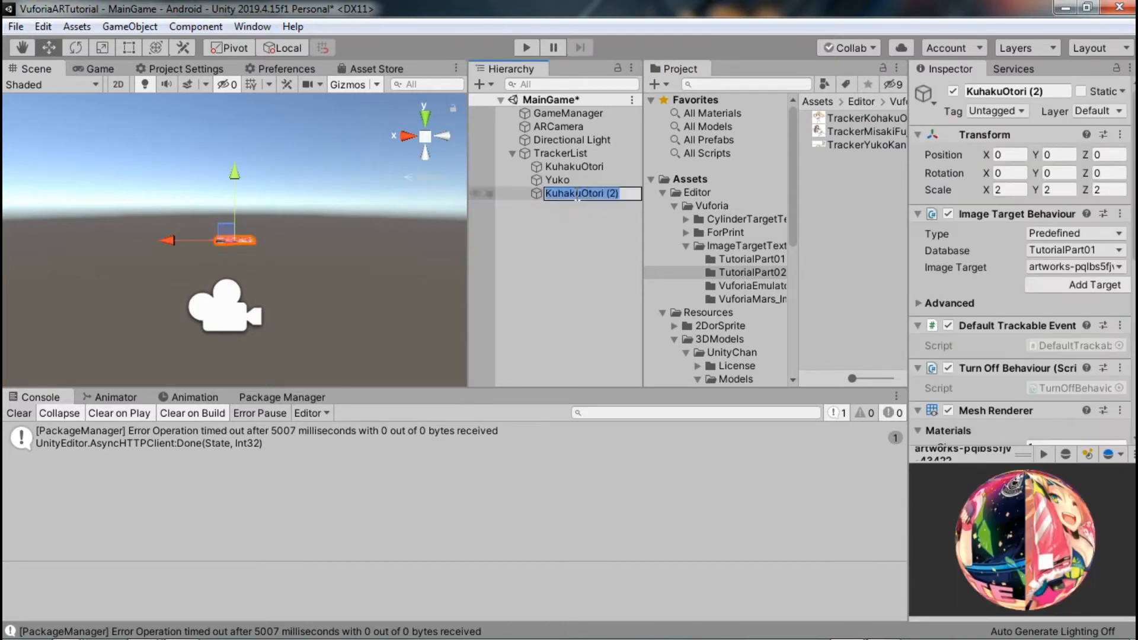
text(Misaki)
key(Return)
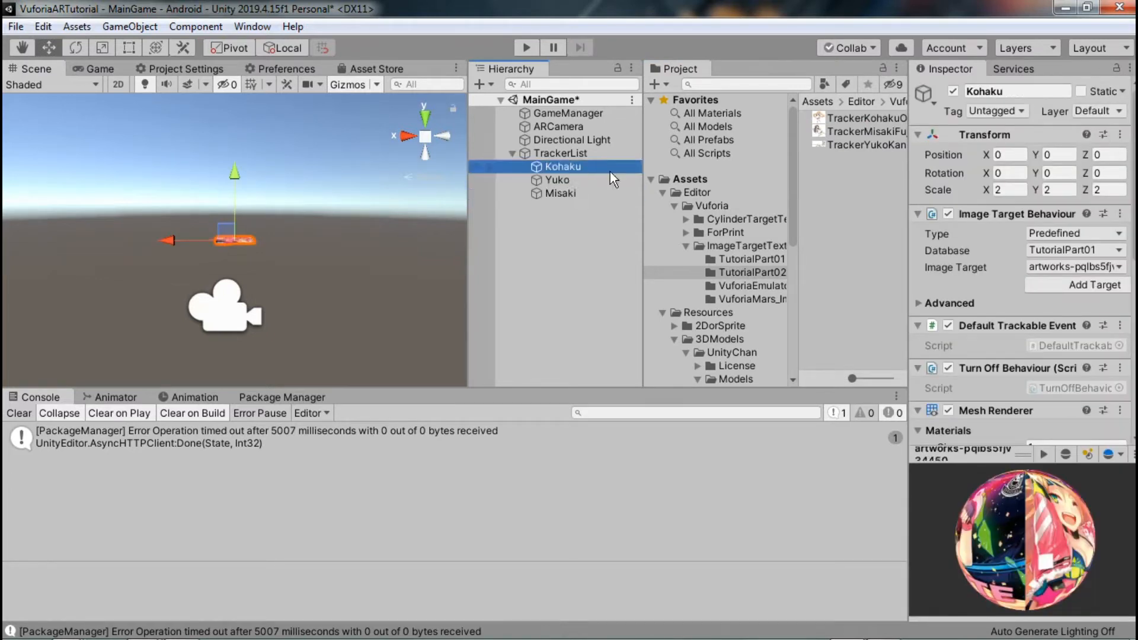
click(610, 170)
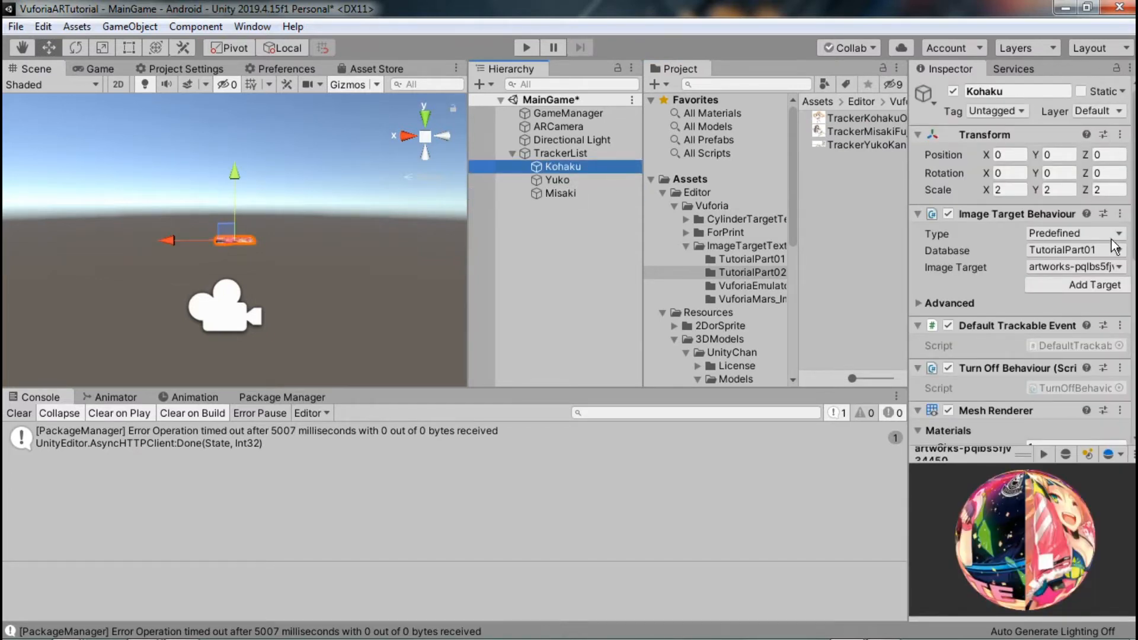
Set Kohaku's database to TutorialPart02 and its image target to TrackerKohakuOtori.
click(542, 180)
click(553, 166)
click(1121, 266)
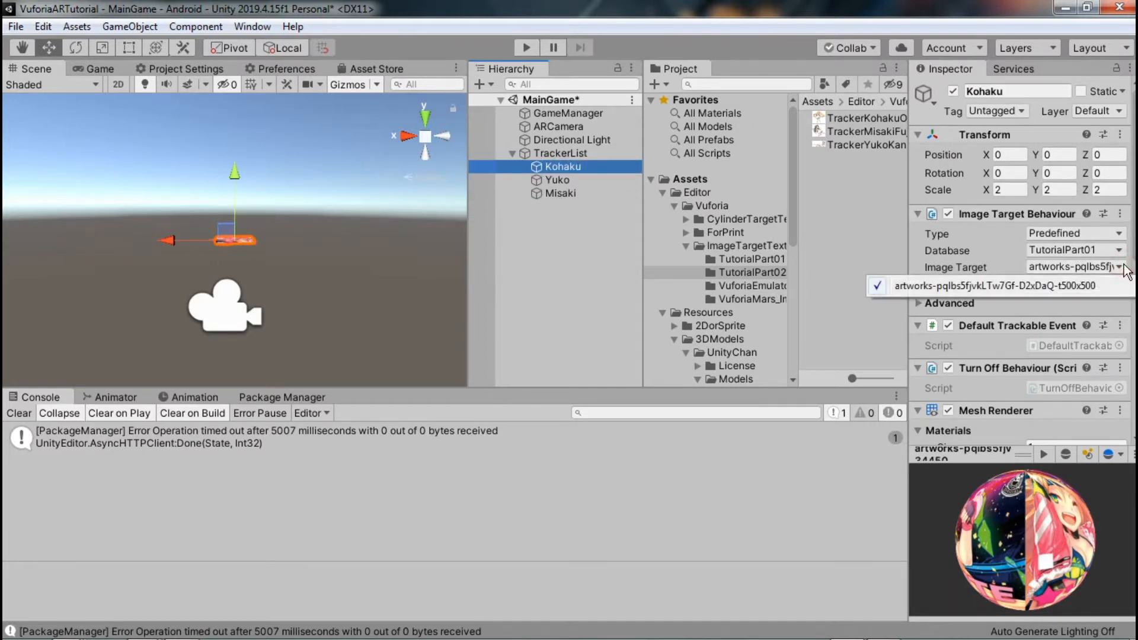
click(1121, 250)
click(1121, 250)
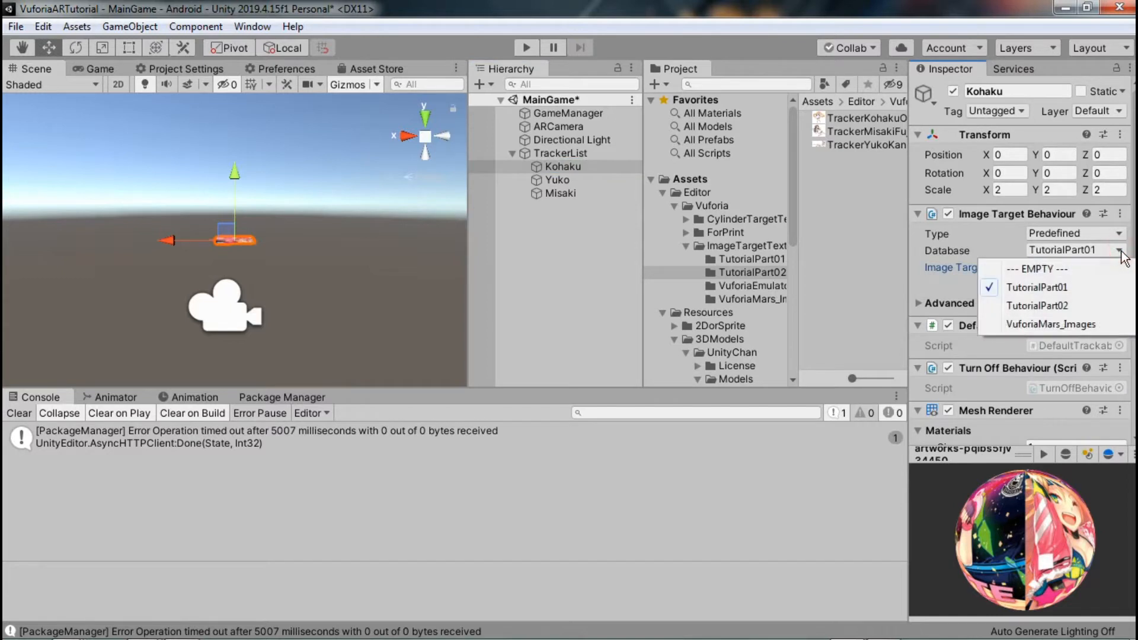
click(1015, 306)
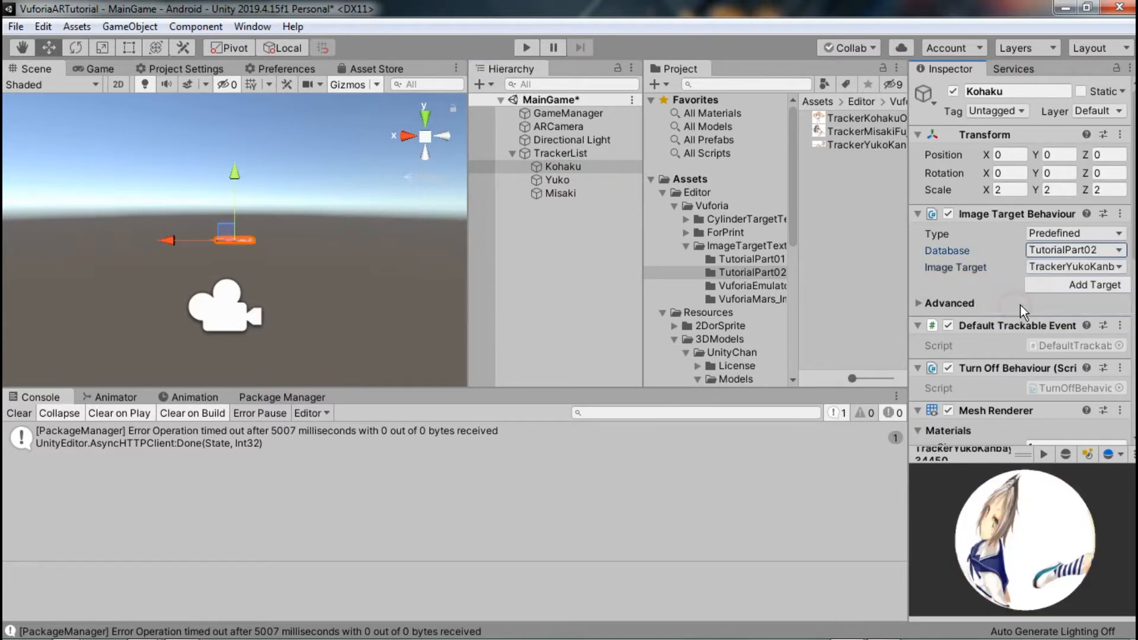
click(1110, 265)
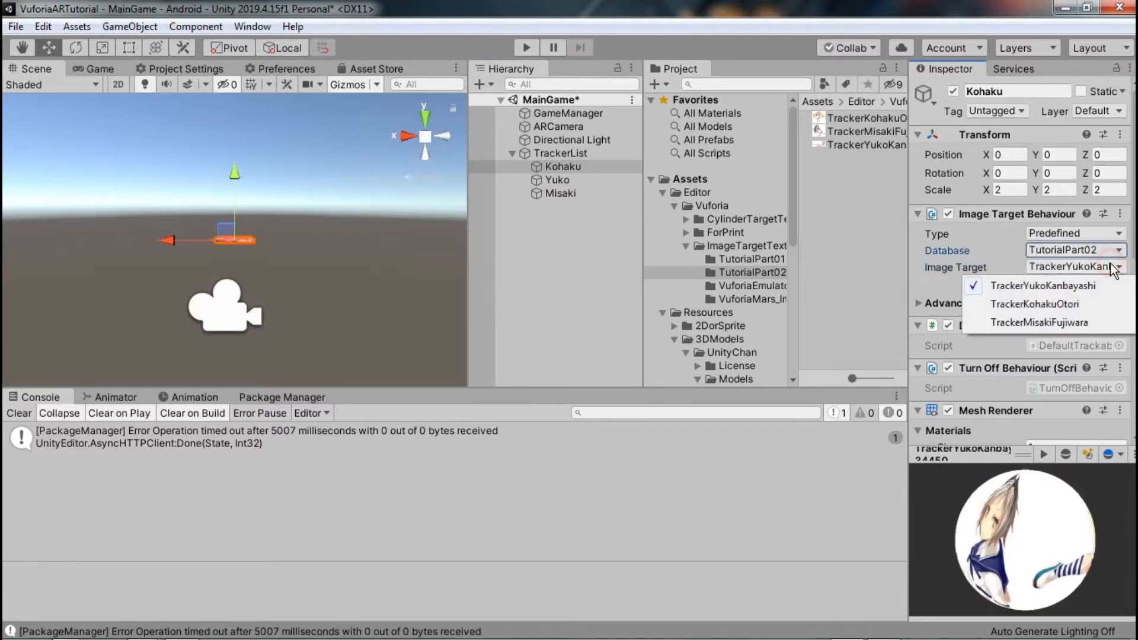
click(1042, 305)
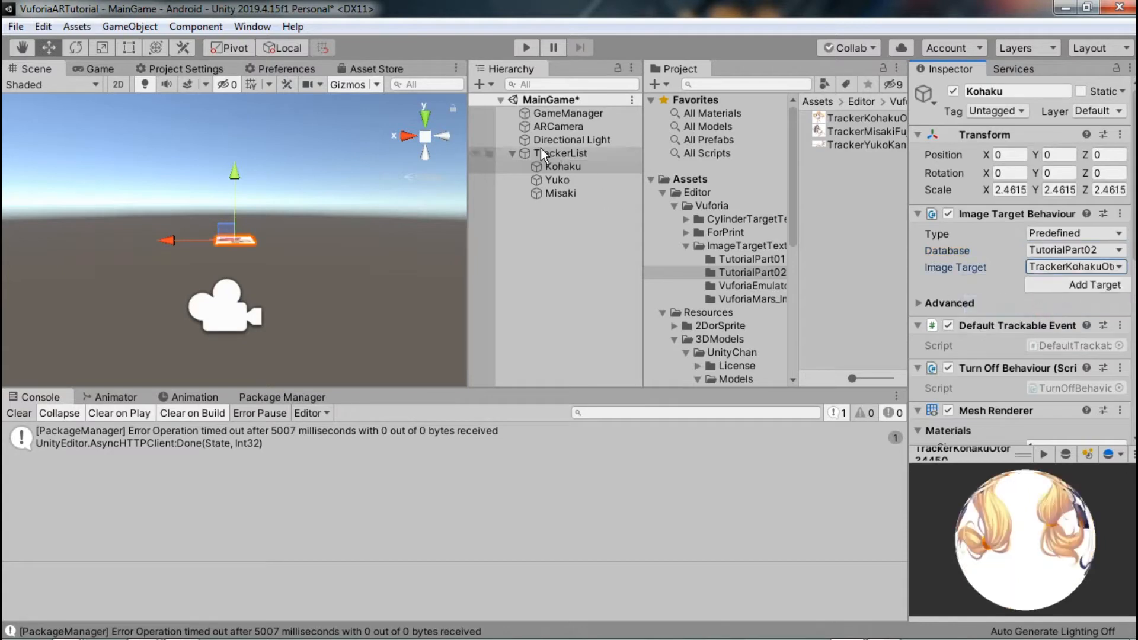
Raise the Kohaku target above the others to about Y 1.16 and inspect its image in the scene.
alt+drag(266, 207, 629, 377)
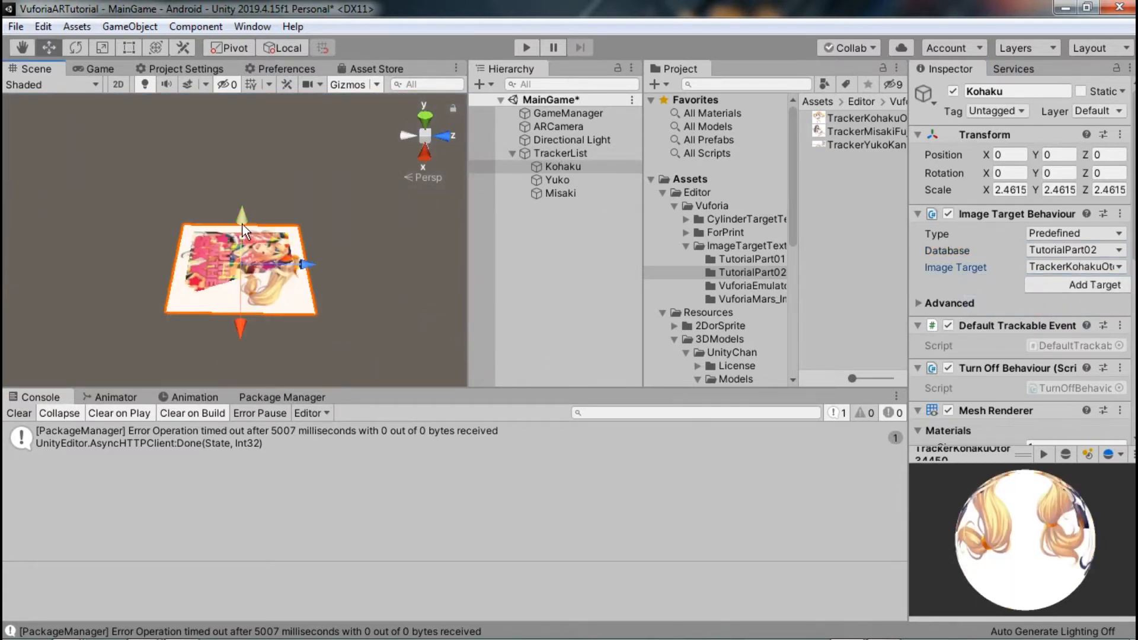
drag(241, 226, 243, 164)
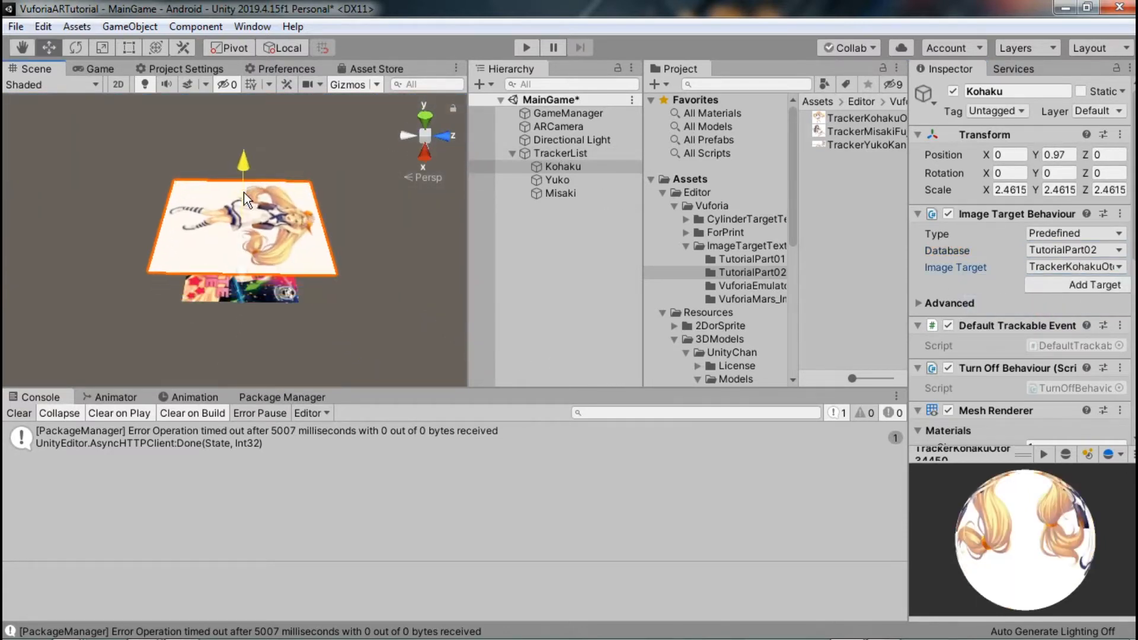
alt+drag(299, 215, 491, 314)
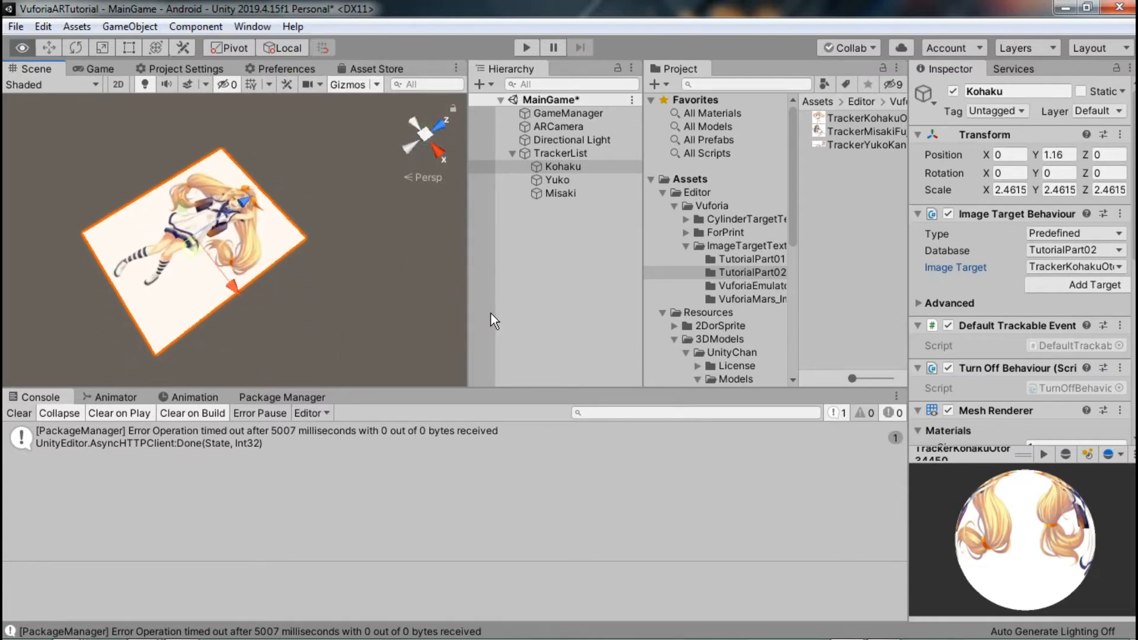
scroll(490, 314, up, 3)
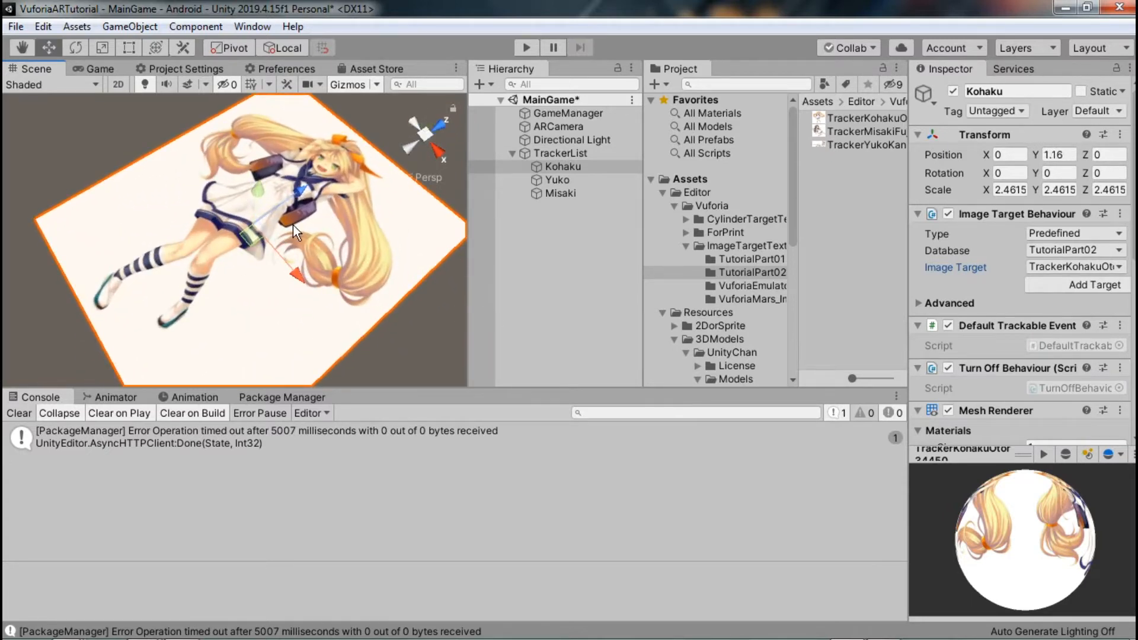
scroll(294, 224, down, 3)
Using the TutorialPart02 database, assign image target TrackerYukoKanbayashi to Yuko and TrackerMisakiFujiwara to Misaki.
alt+drag(301, 225, 270, 227)
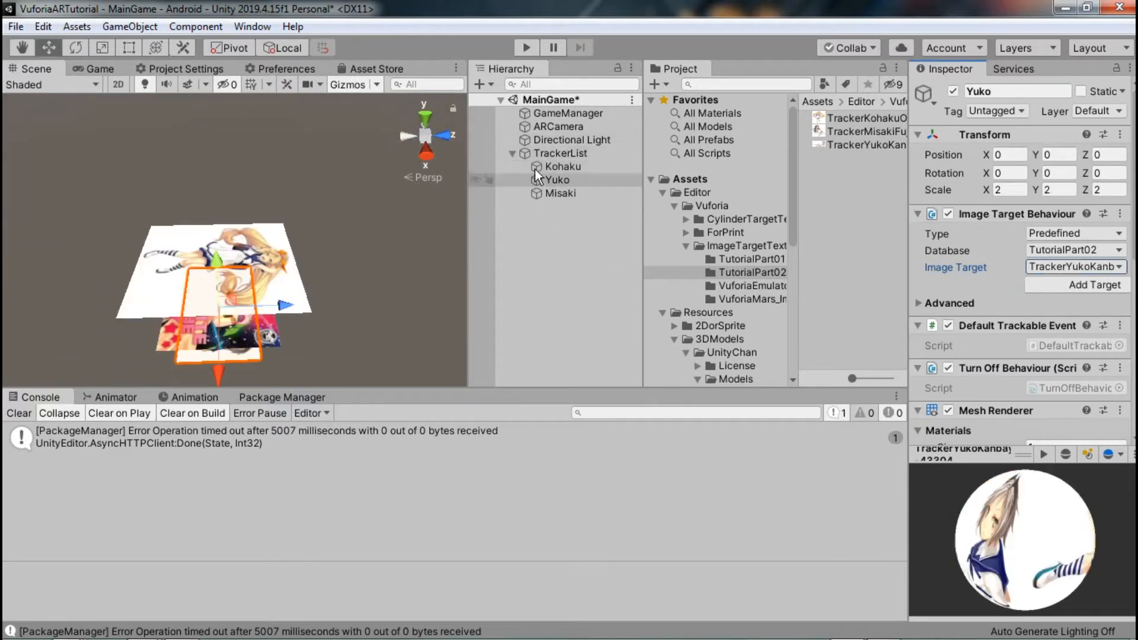
click(572, 193)
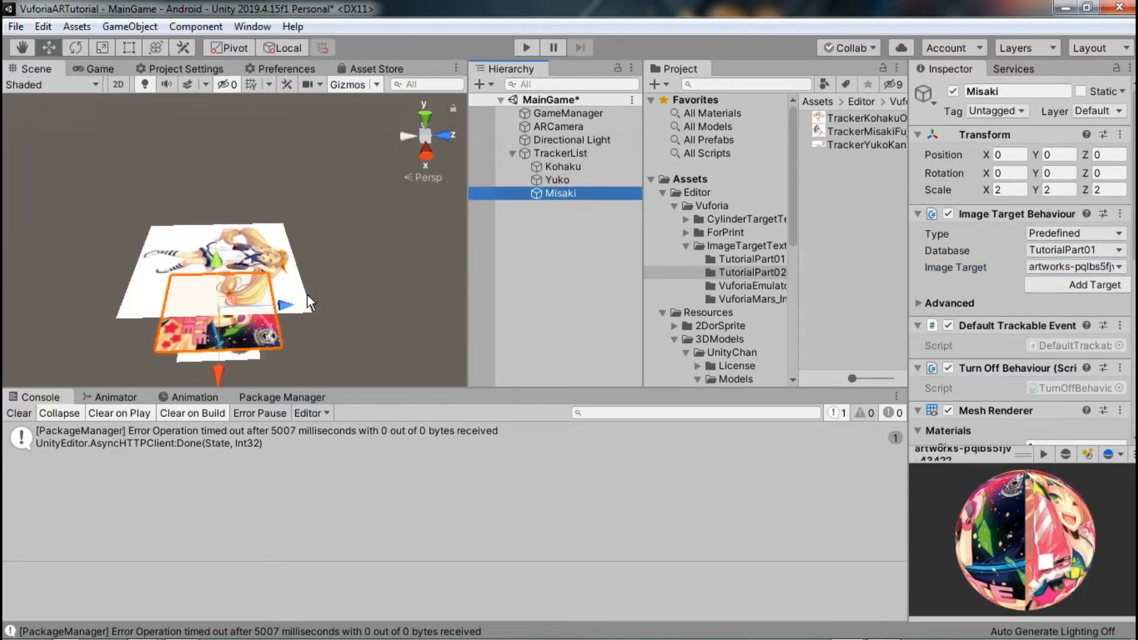
alt+drag(367, 261, 338, 246)
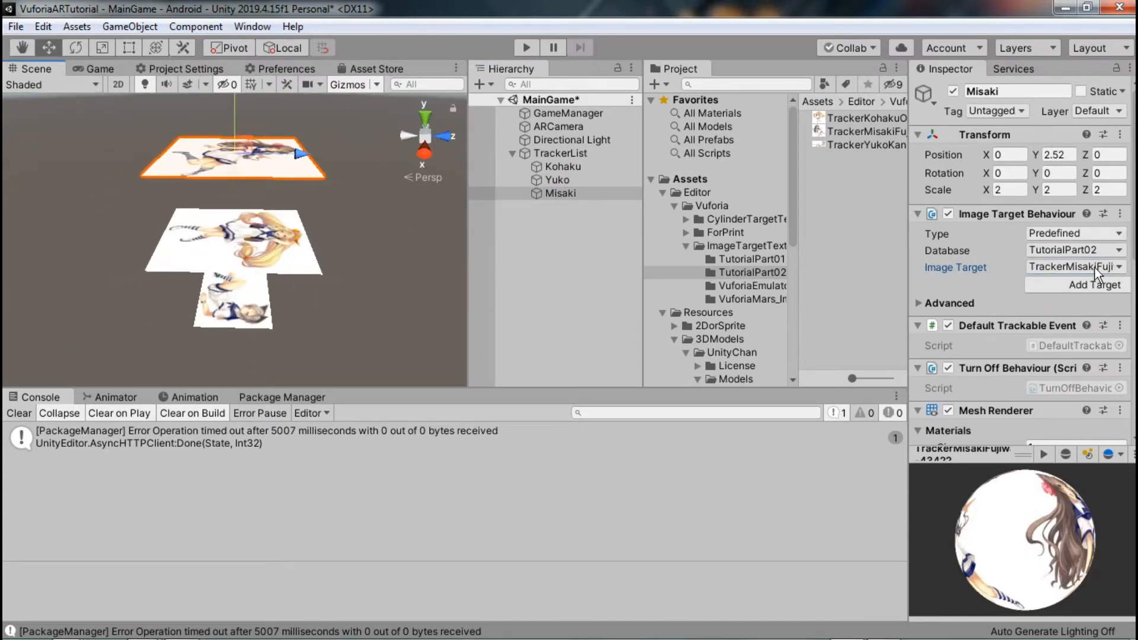
Reset the transforms of Kohaku, Yuko and Misaki together, and reset the GameManager object's transform.
click(563, 167)
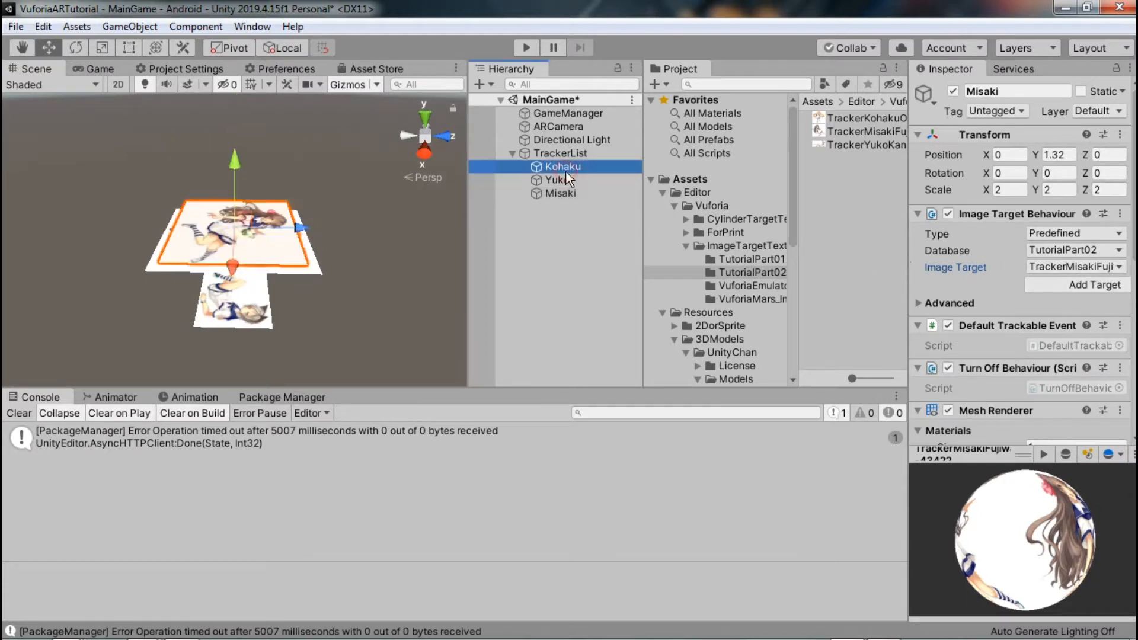
shift+click(560, 194)
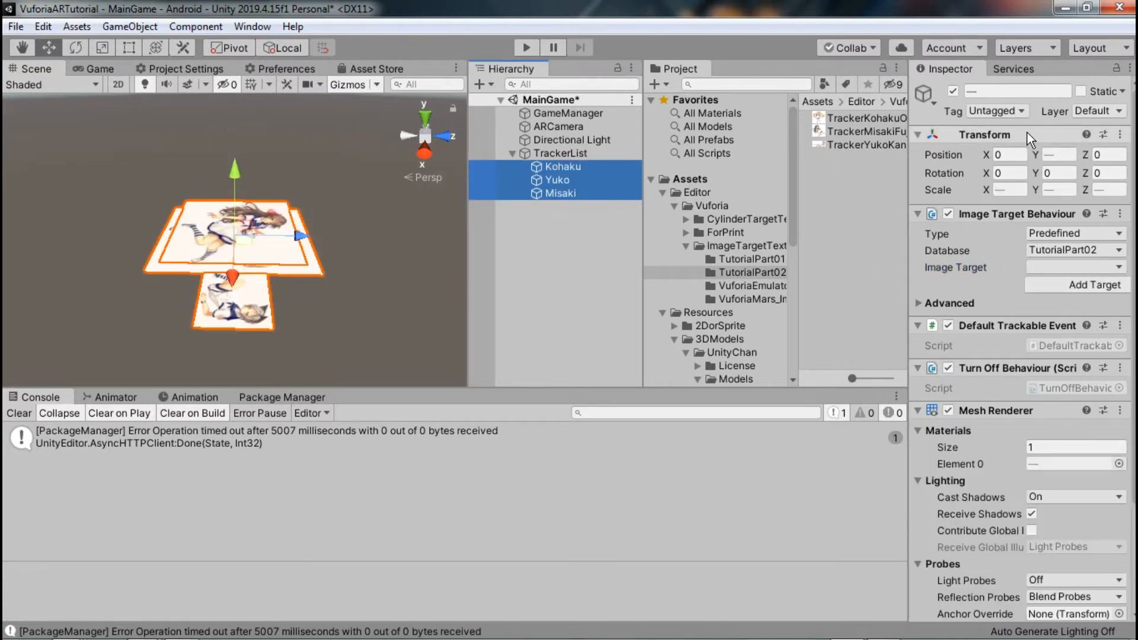
right_click(1027, 133)
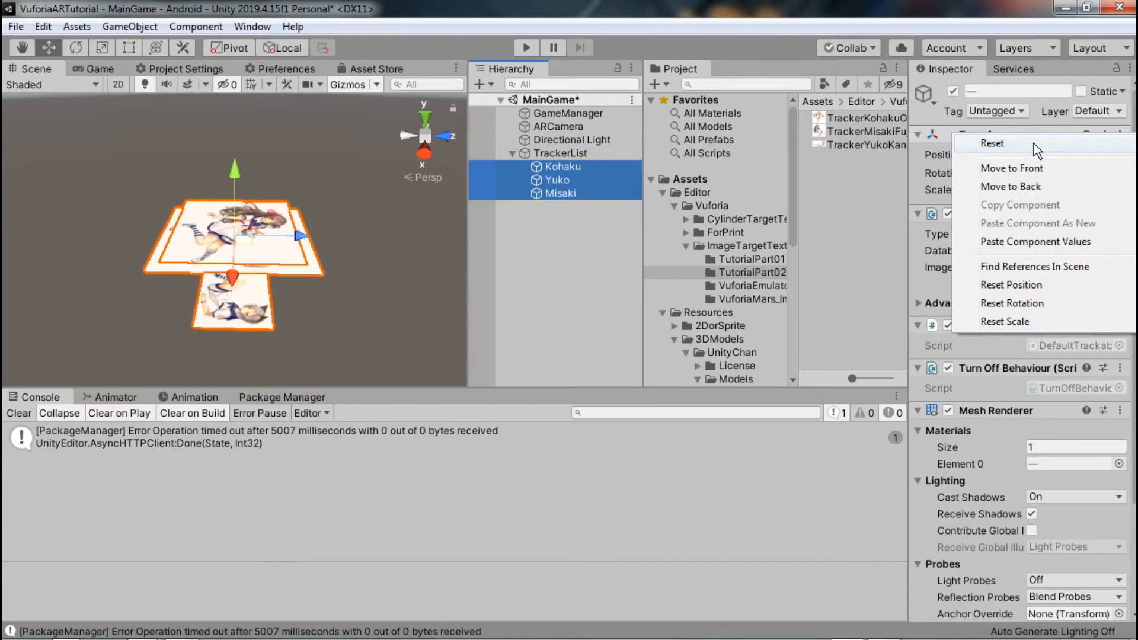
click(1034, 143)
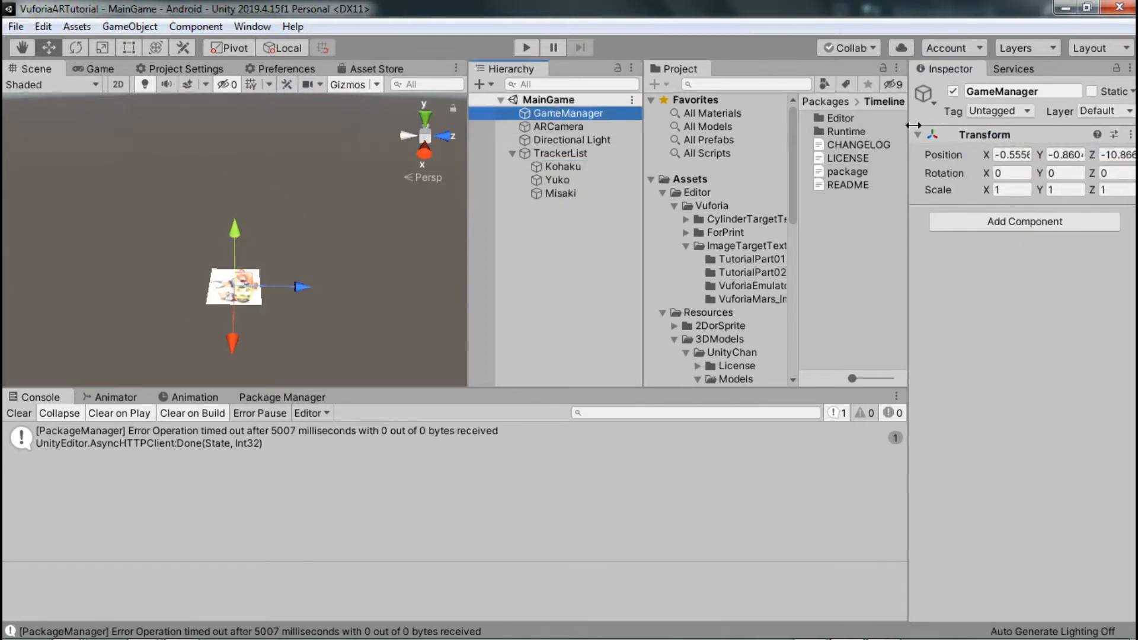
right_click(974, 135)
click(991, 146)
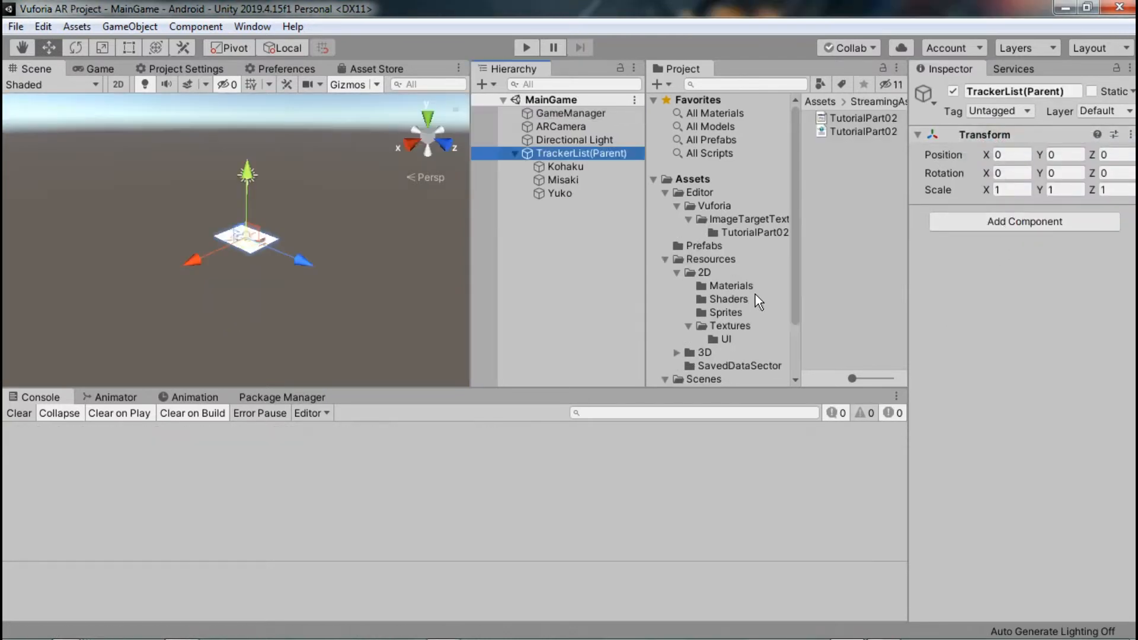
Browse the project to Resources/3D/UnityChan and open the Models folder of the SD Kohaku character package.
click(729, 286)
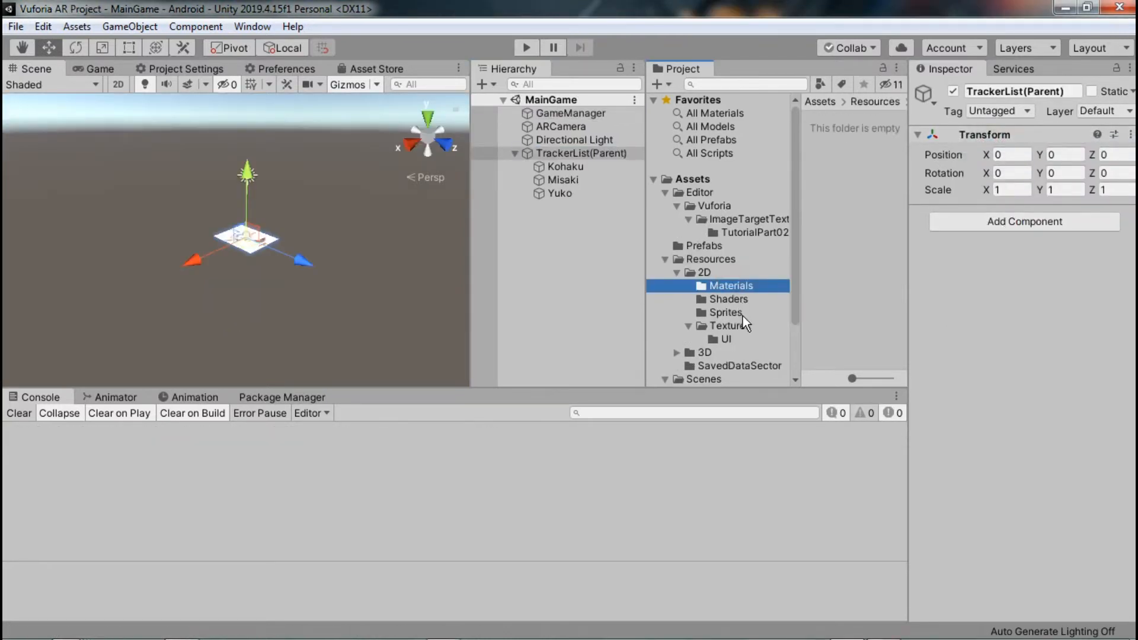
scroll(732, 293, down, 2)
click(676, 283)
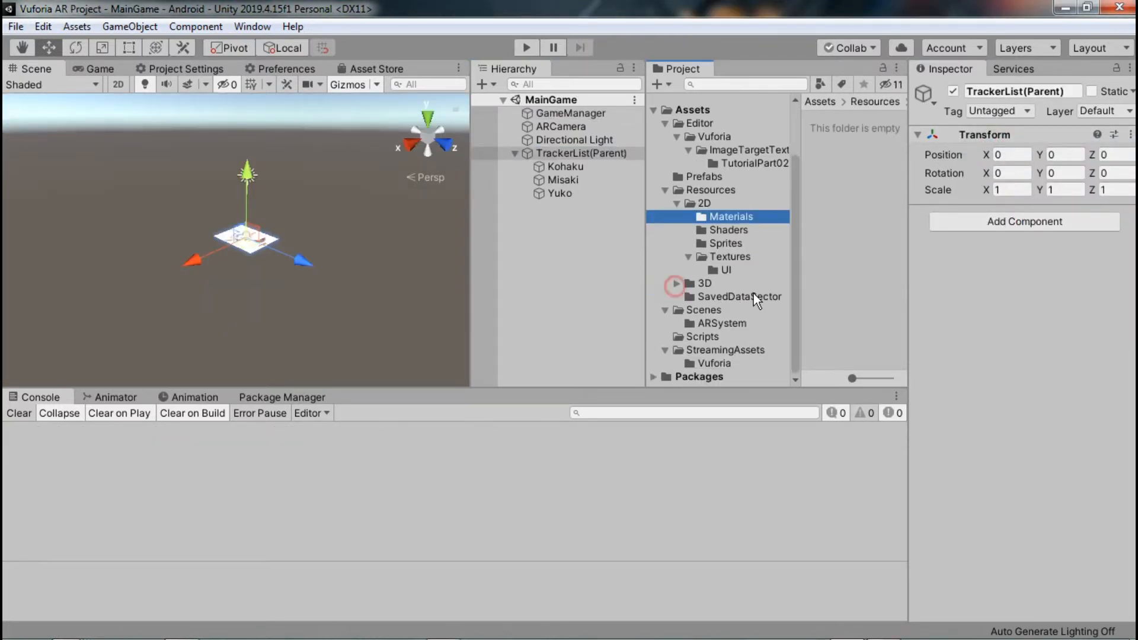
scroll(763, 295, down, 2)
click(740, 248)
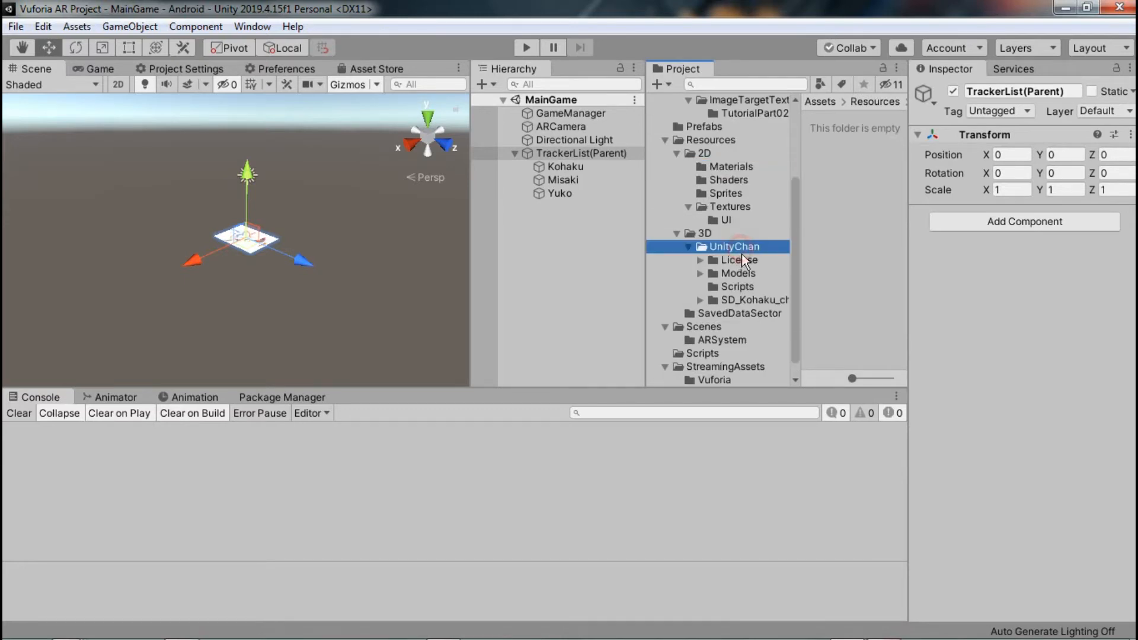
click(743, 300)
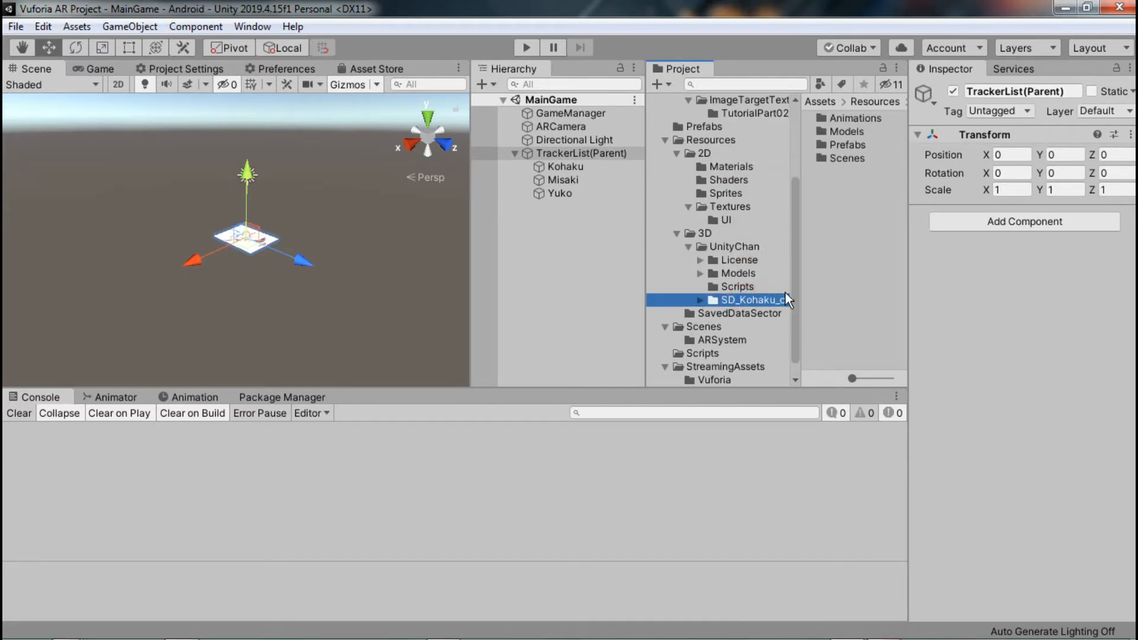
click(699, 300)
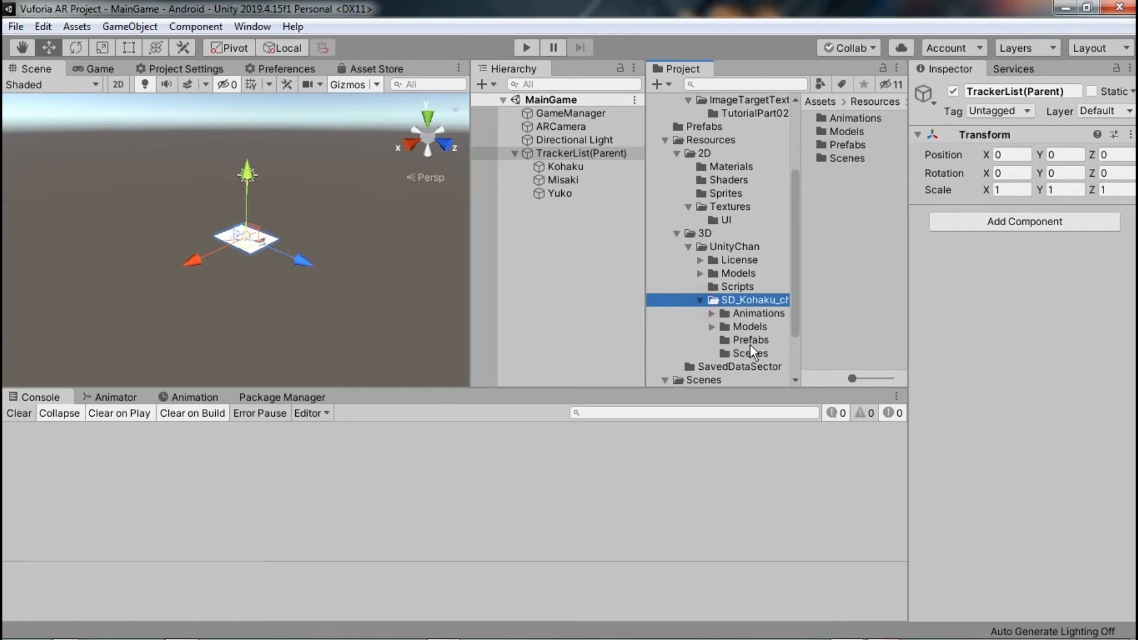
click(712, 326)
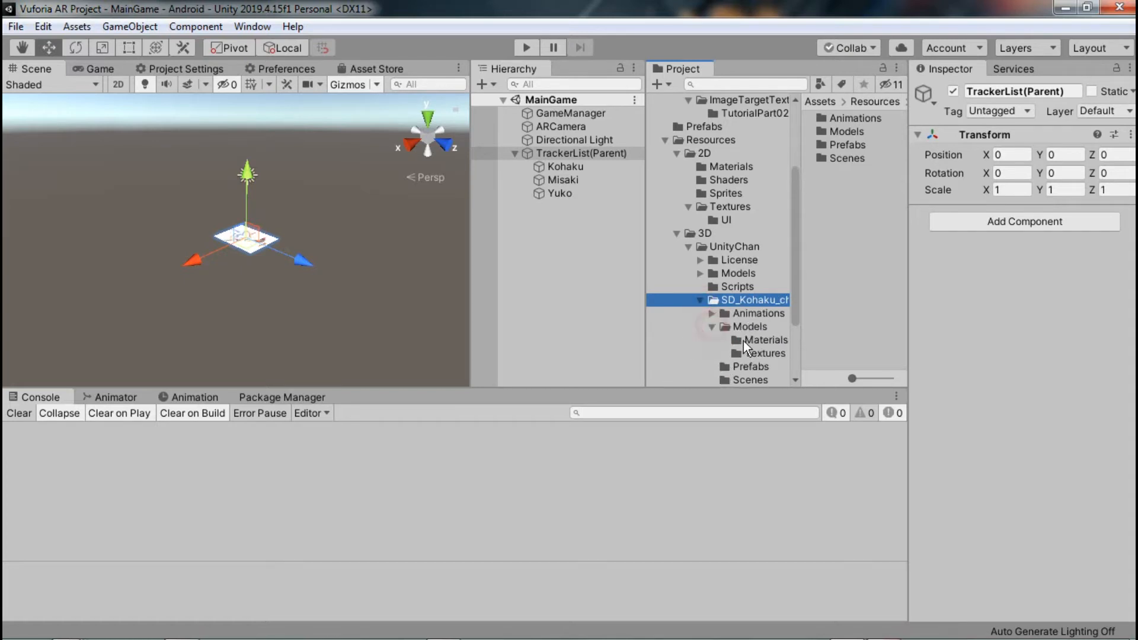
scroll(743, 340, down, 3)
click(742, 233)
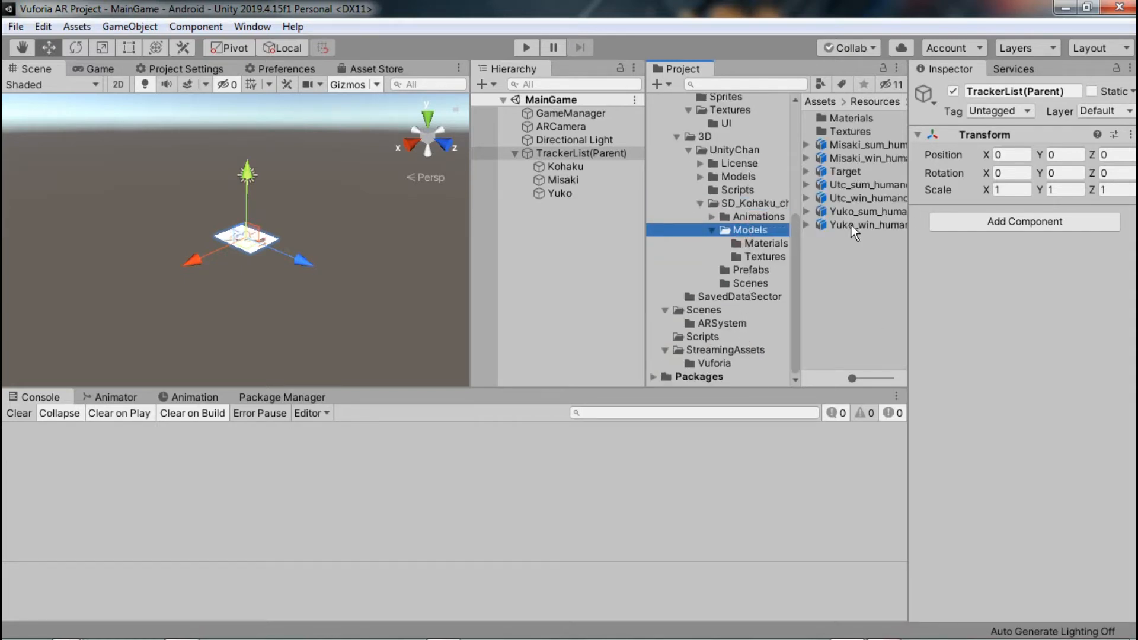
Preview the Yuko, Misaki and Utc humanoid models and compare them with the Misaki and Kohaku image targets.
click(865, 212)
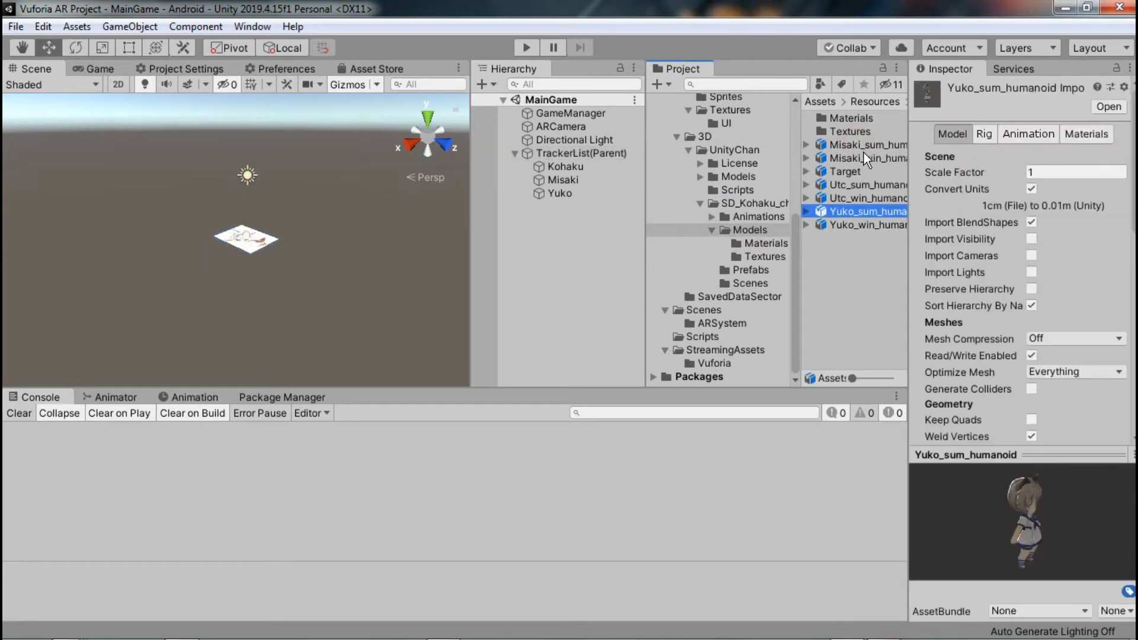
click(865, 154)
click(862, 185)
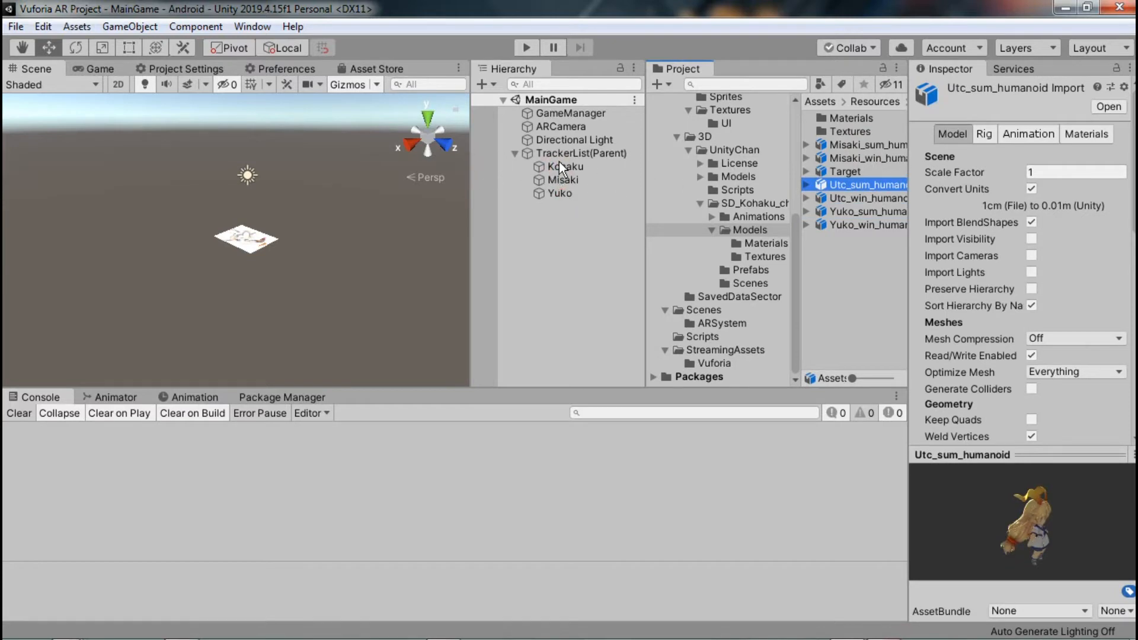
click(593, 180)
click(592, 179)
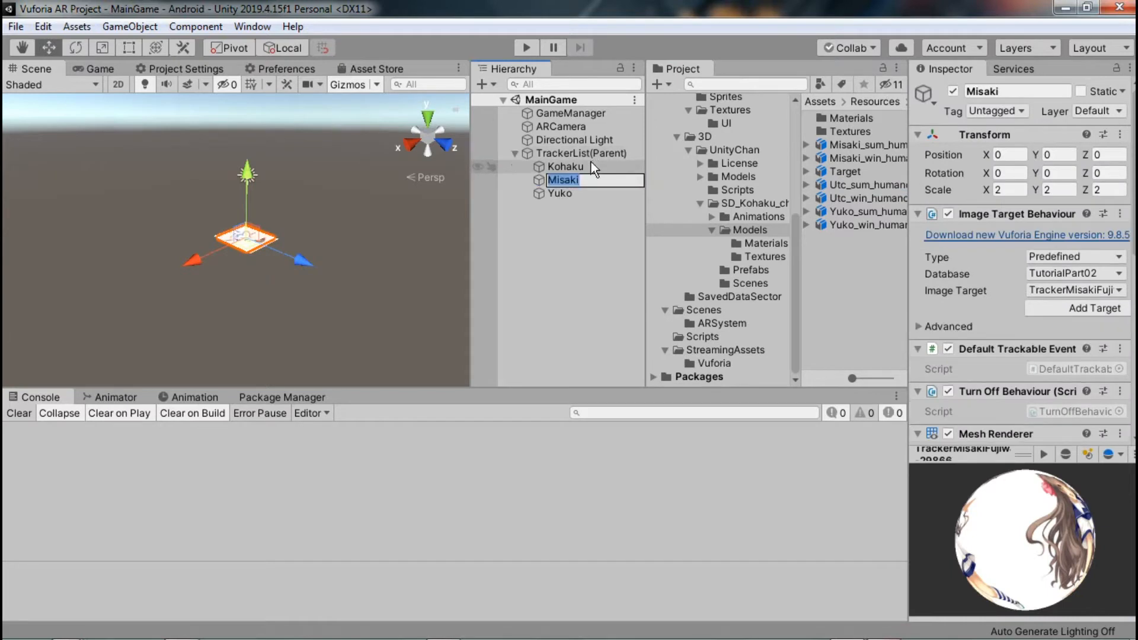
click(589, 165)
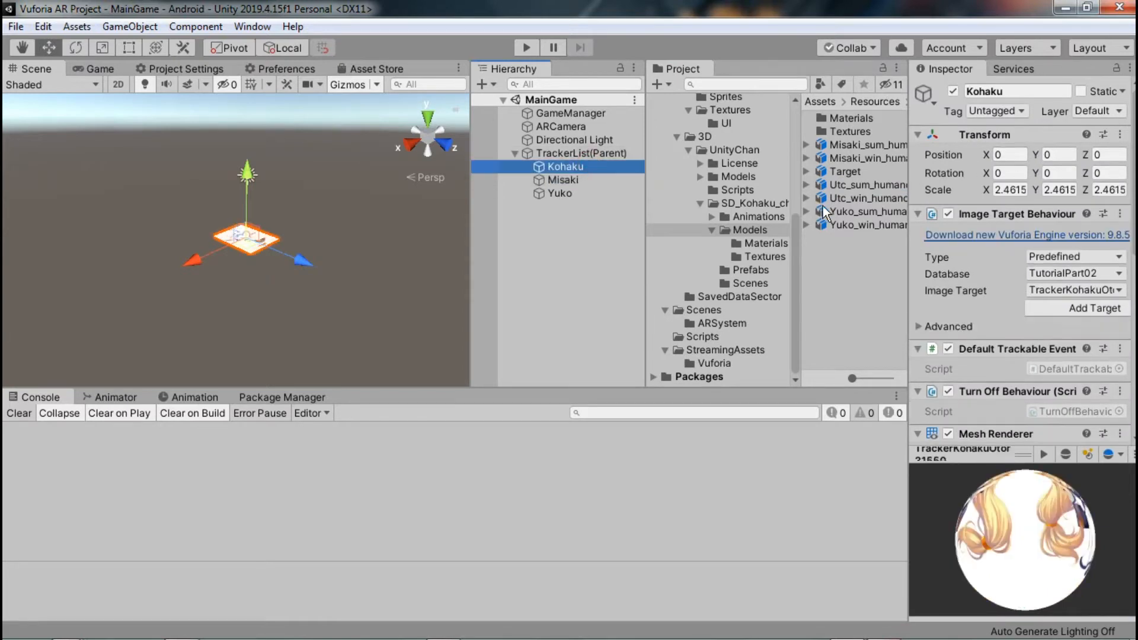
Add Utc_win_humanoid as a child of Kohaku, Misaki_win_humanoid of Misaki and Yuko_win_humanoid of Yuko.
click(865, 199)
drag(670, 202, 559, 166)
click(563, 193)
drag(848, 160, 557, 194)
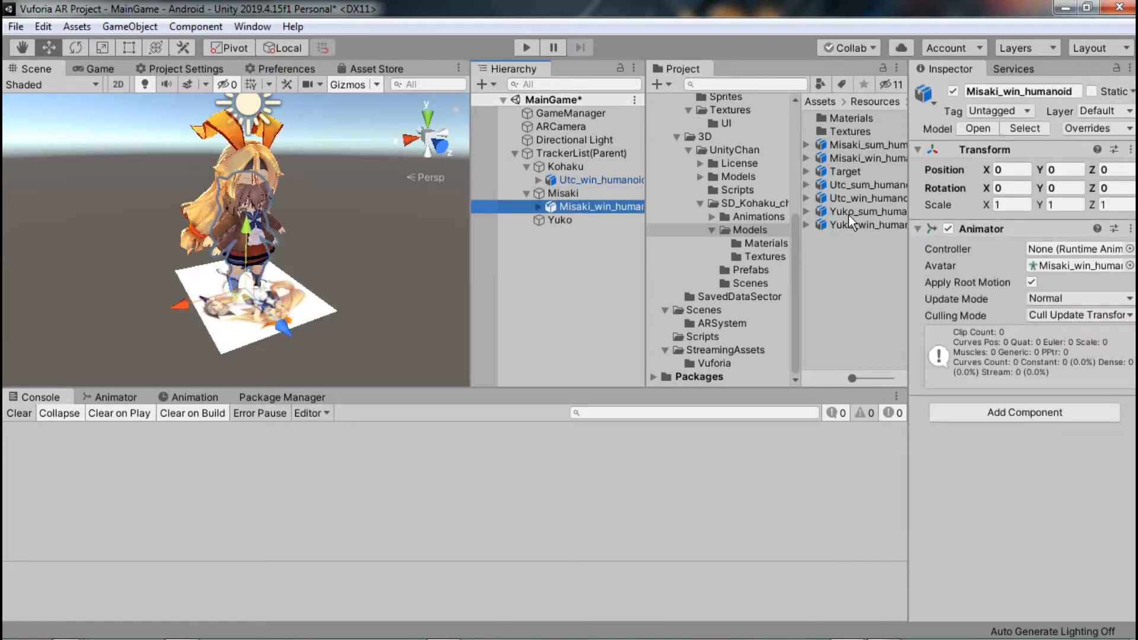
drag(865, 226, 557, 222)
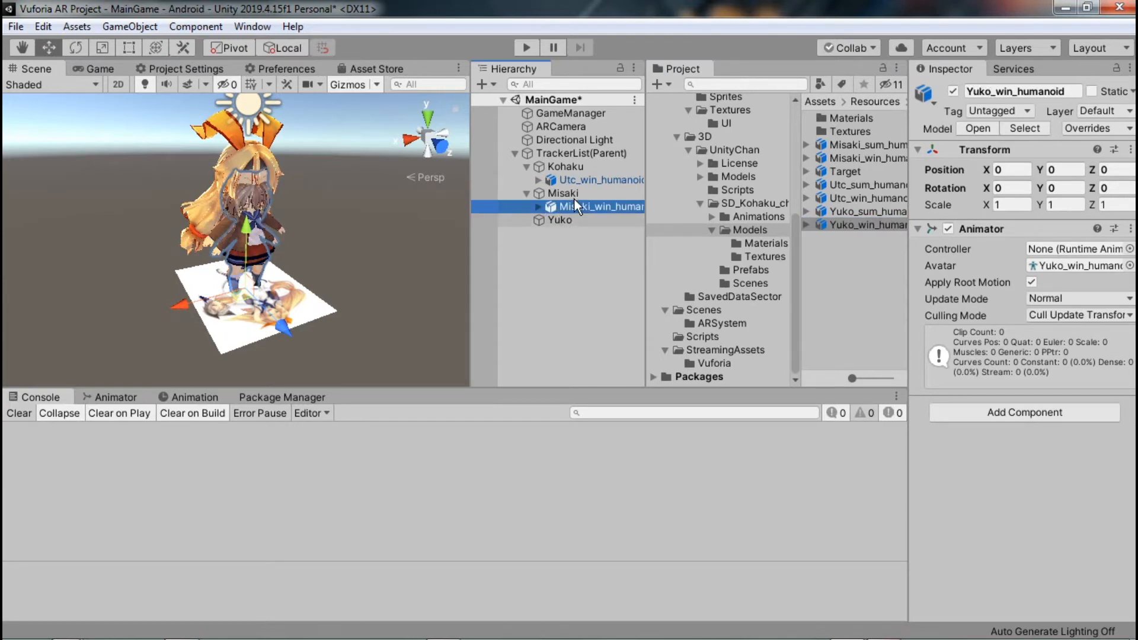
Check the transform and Animator settings of the three character models together, and inspect the Kohaku target and its Utc_win_humanoid child.
click(583, 179)
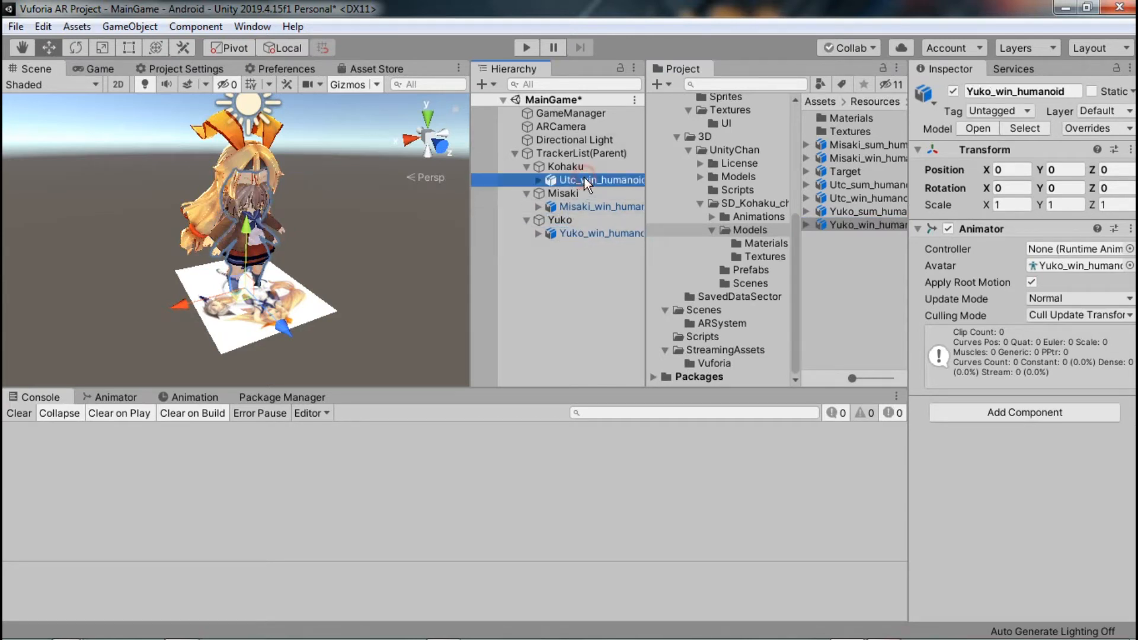
ctrl+click(589, 205)
ctrl+click(591, 232)
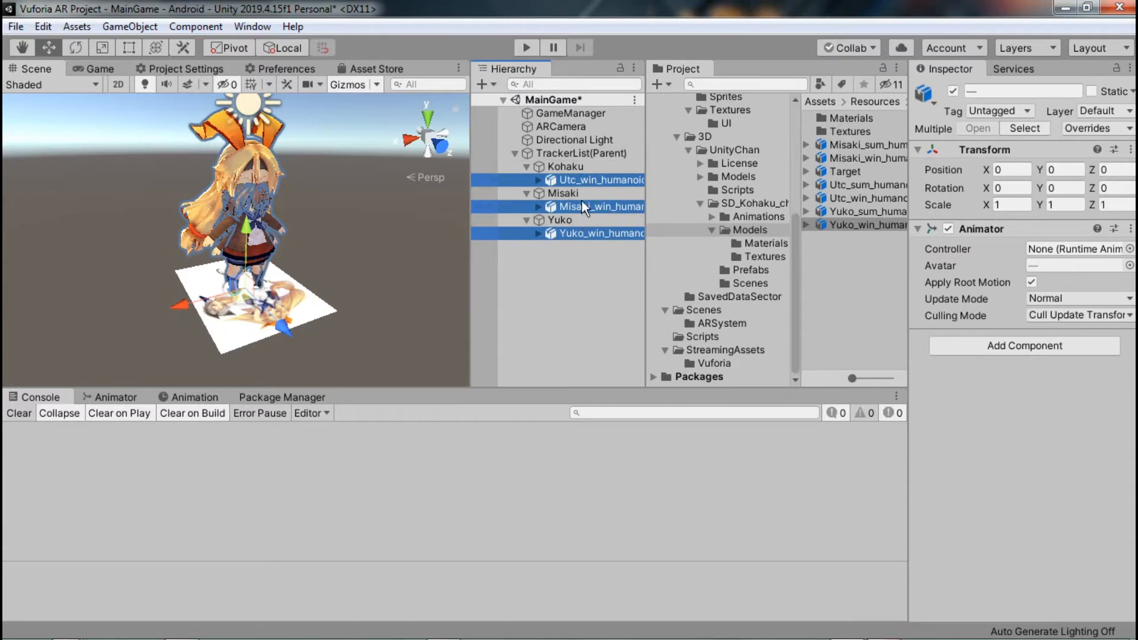
click(605, 291)
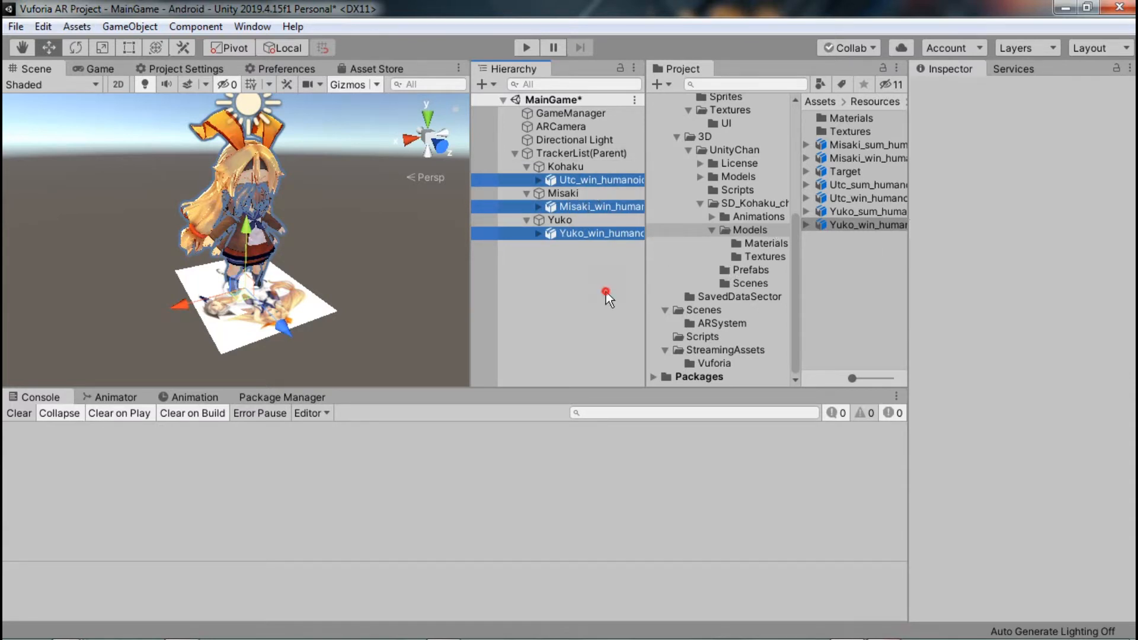
click(571, 166)
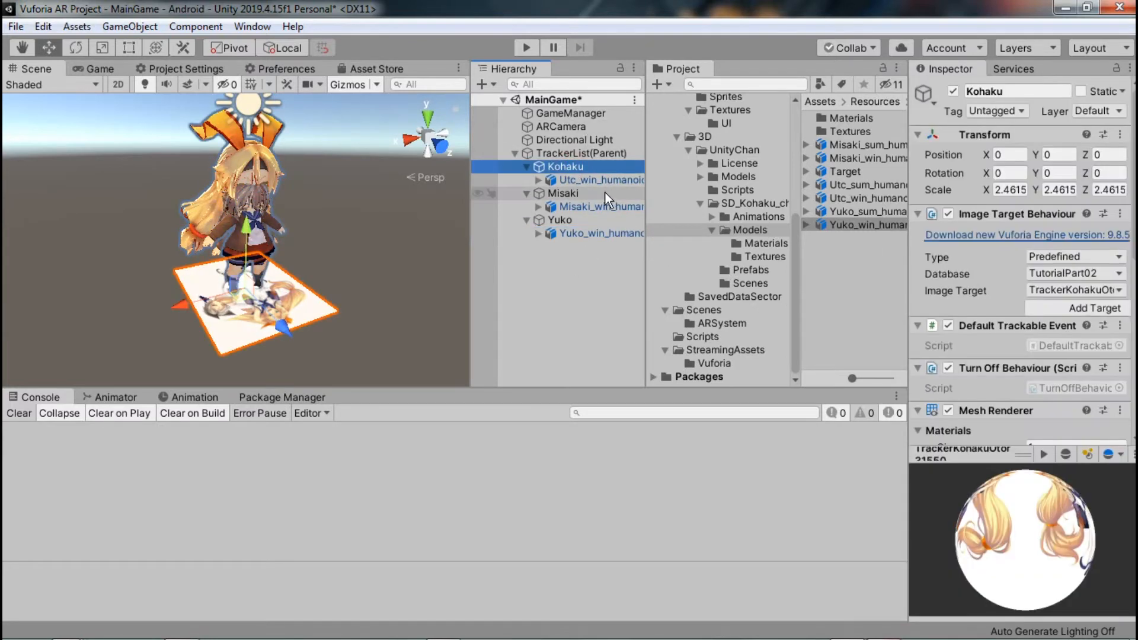
click(603, 181)
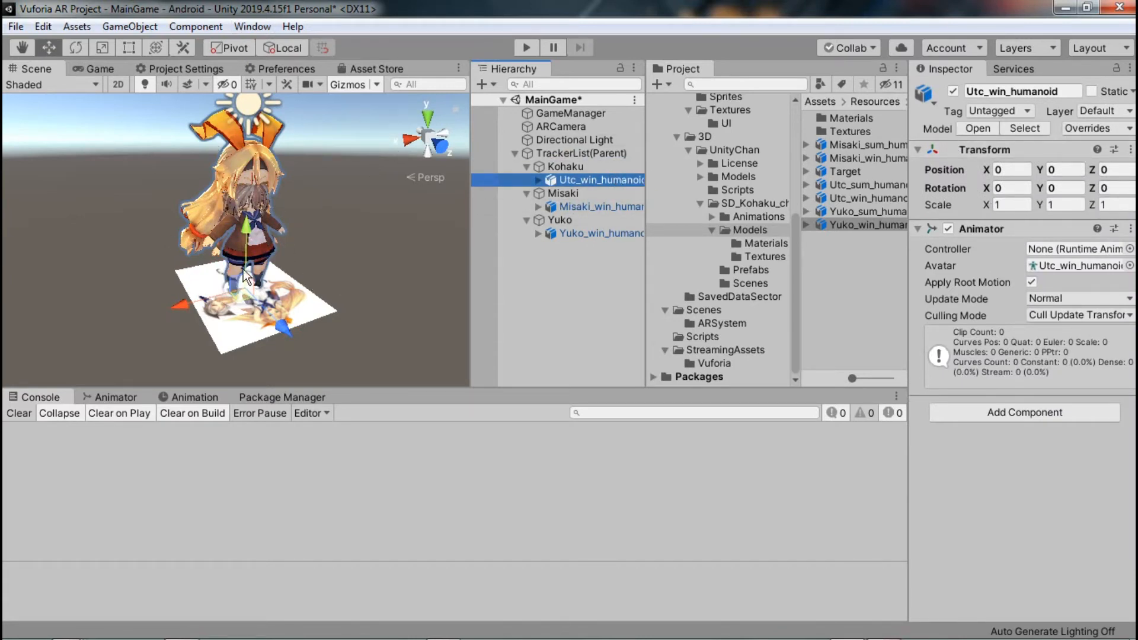
click(569, 167)
click(588, 180)
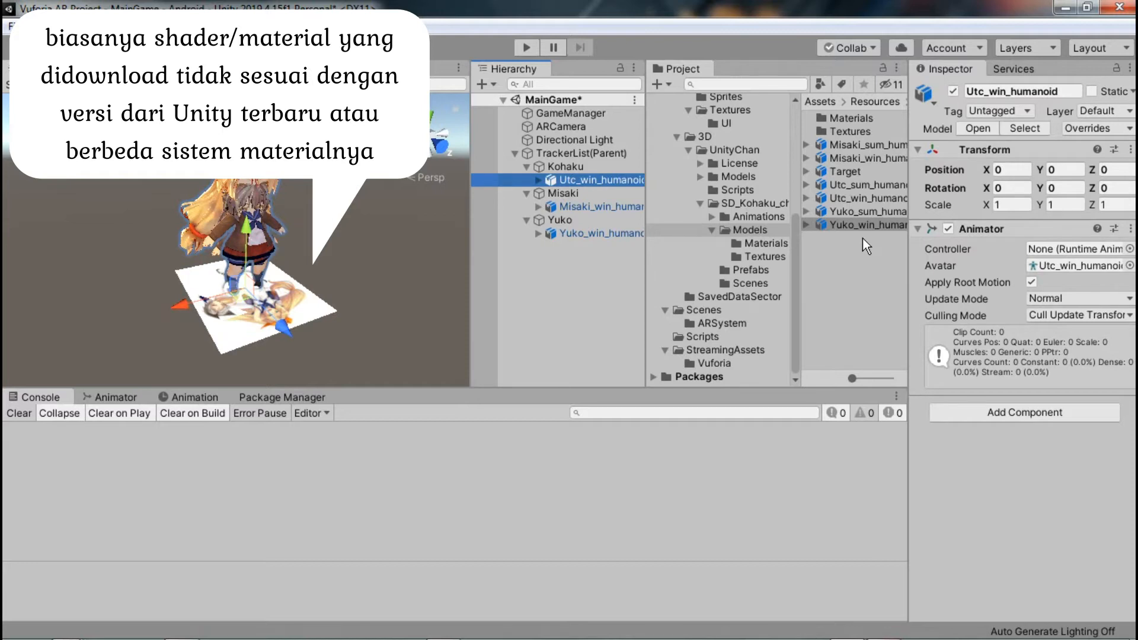
Change the shader of all materials in the Models/Materials folder, from def_mat to Yu_skin_mat, to Mobile/VertexLit.
click(761, 245)
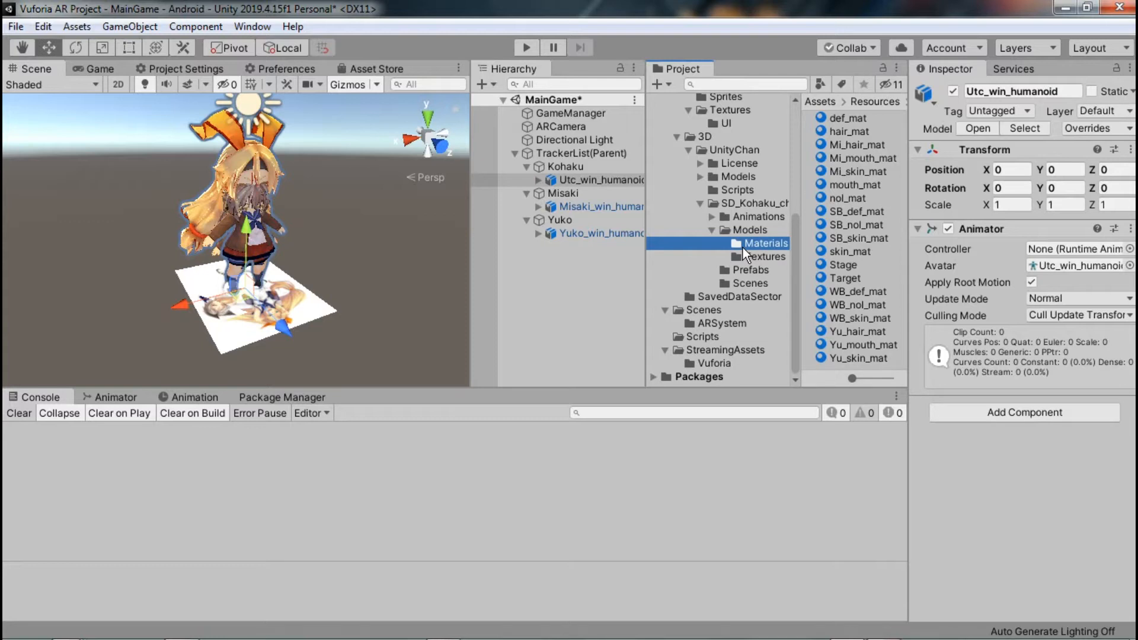
click(848, 118)
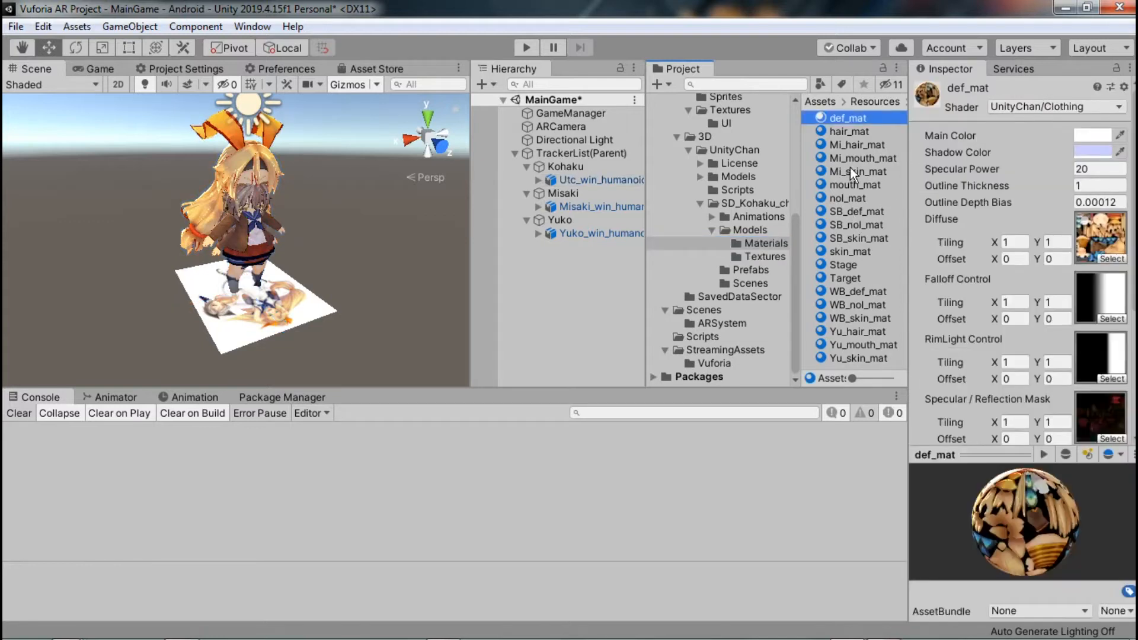
shift+click(854, 359)
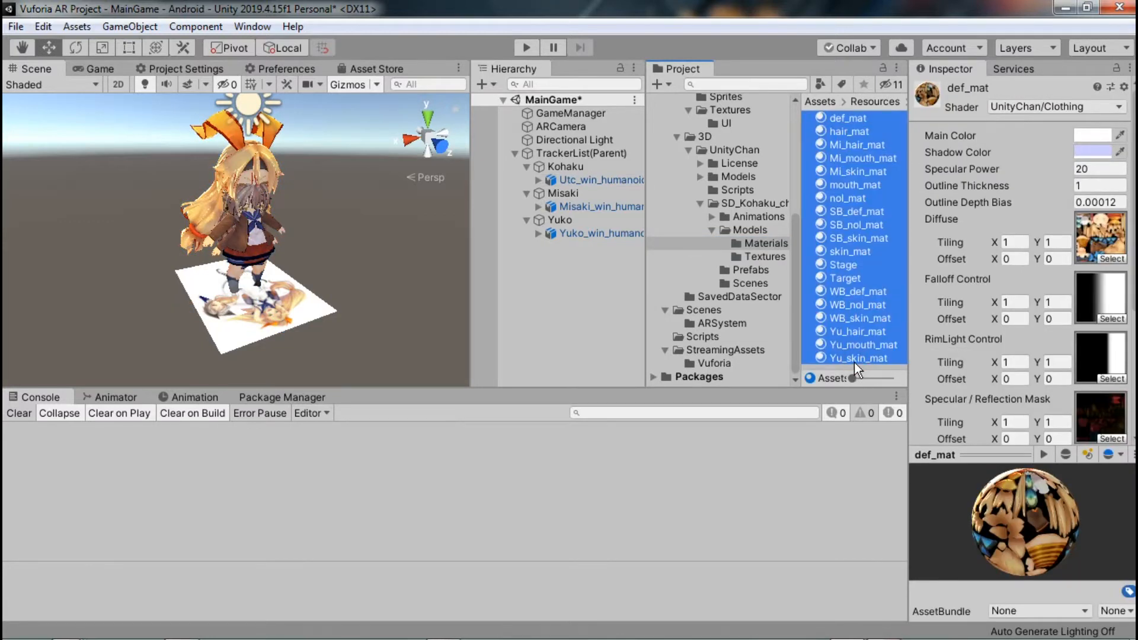
click(1094, 109)
click(1024, 161)
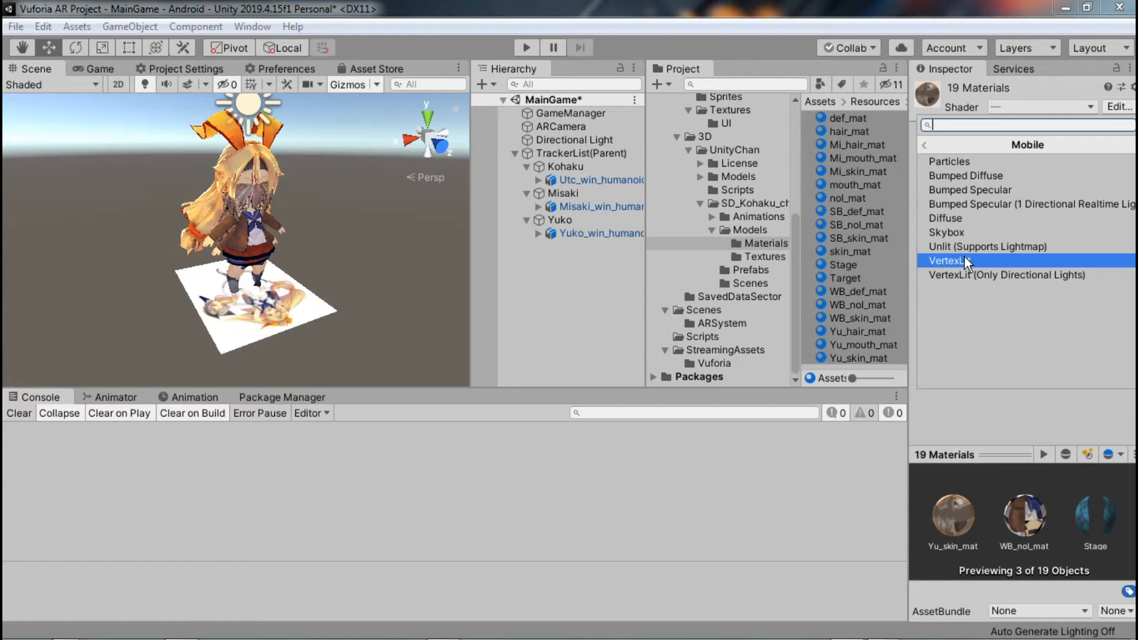
click(967, 146)
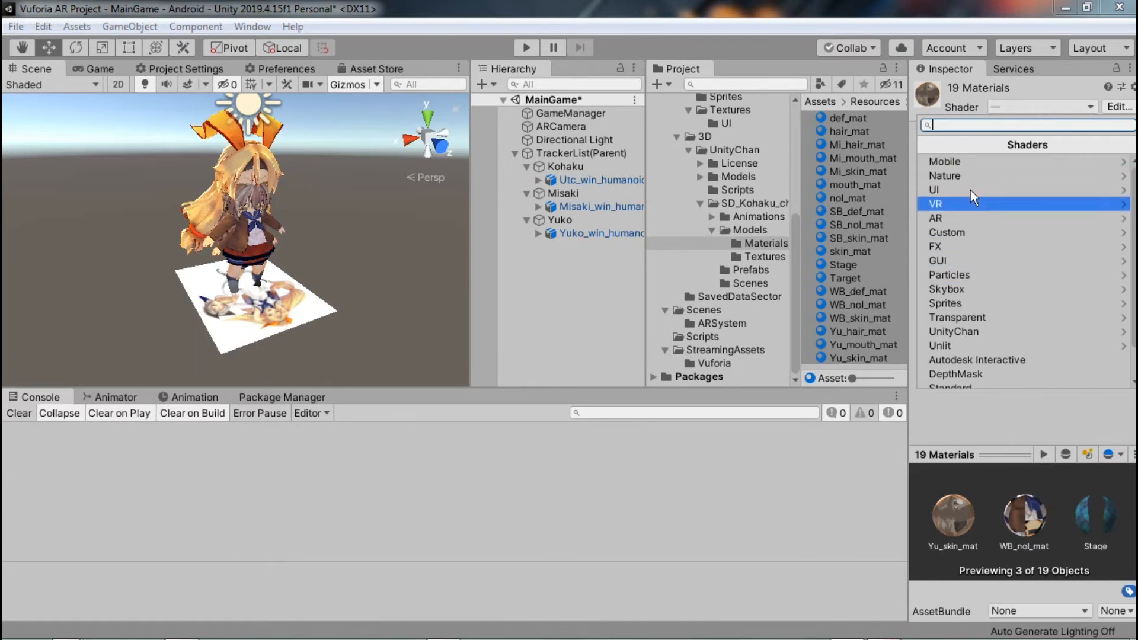
click(965, 165)
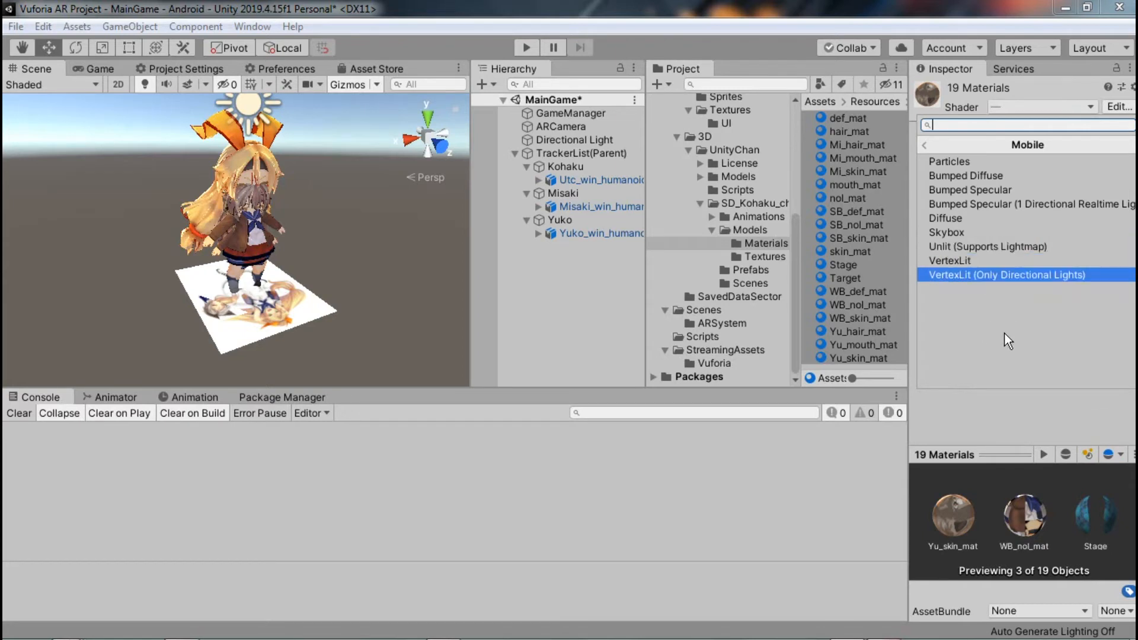
click(954, 143)
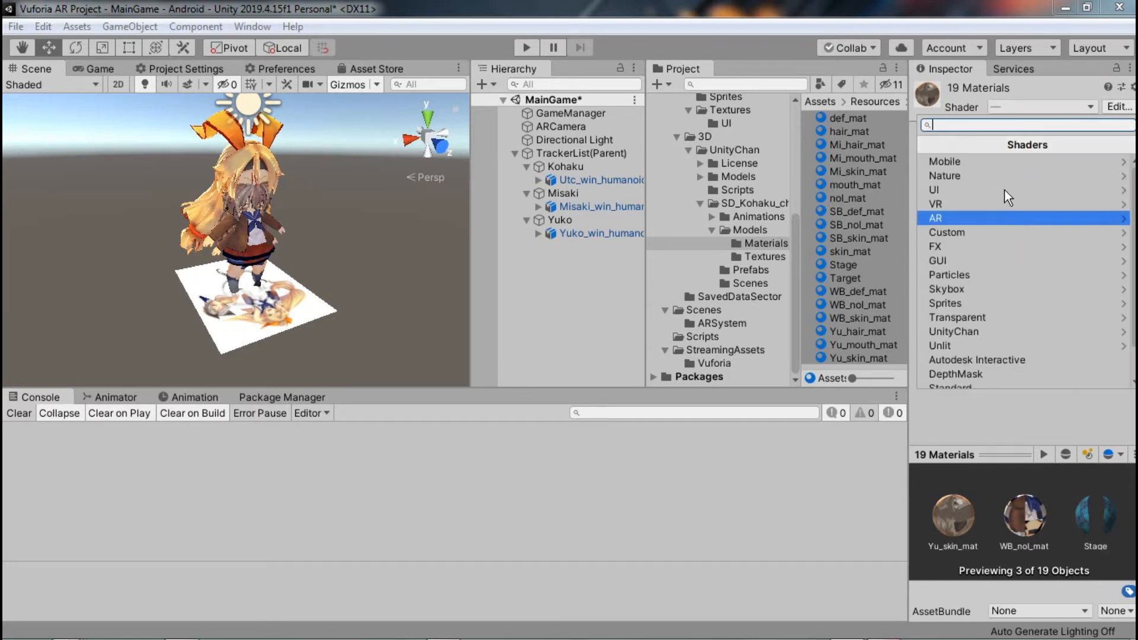
click(997, 165)
click(978, 144)
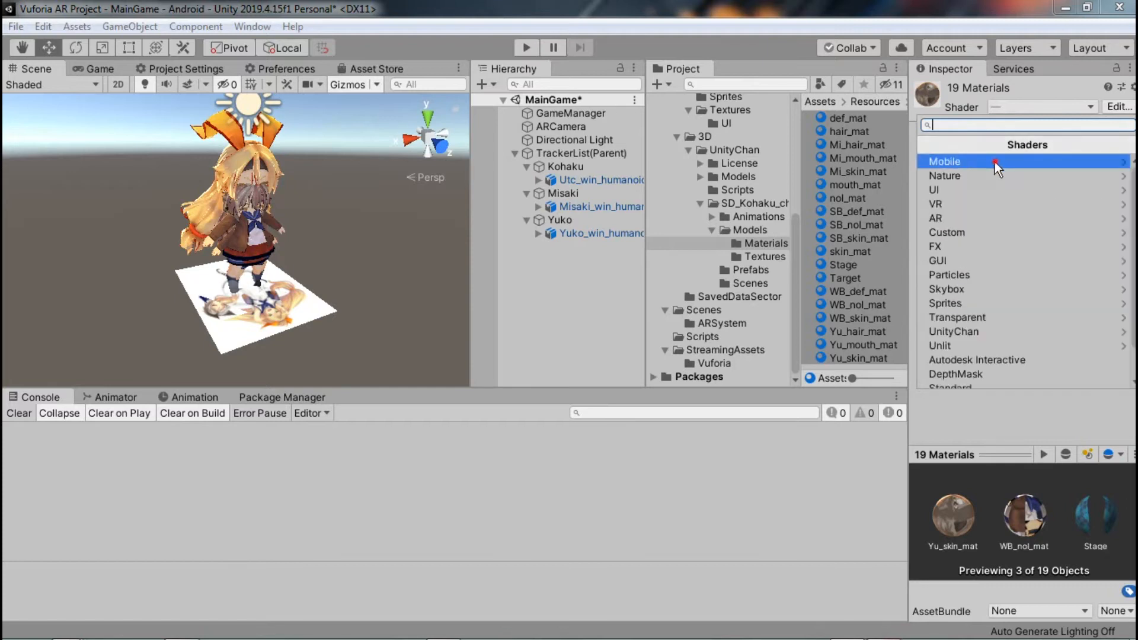
click(995, 162)
click(943, 261)
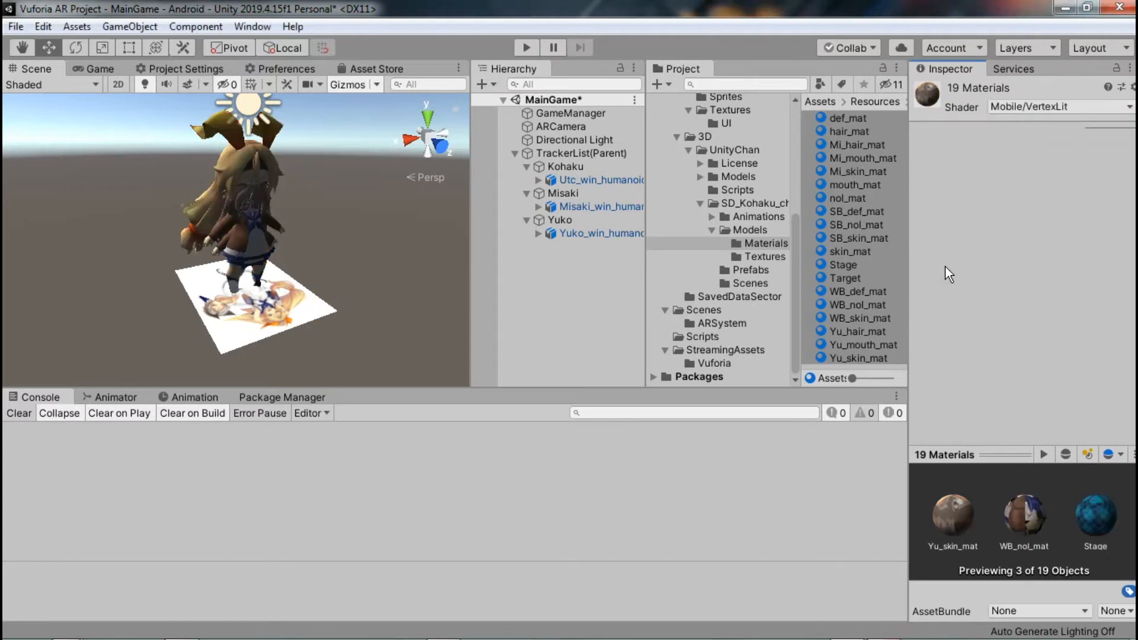
Examine the characters' shading from other angles in the scene and check the hair_mat material's settings.
right_drag(371, 229, 308, 225)
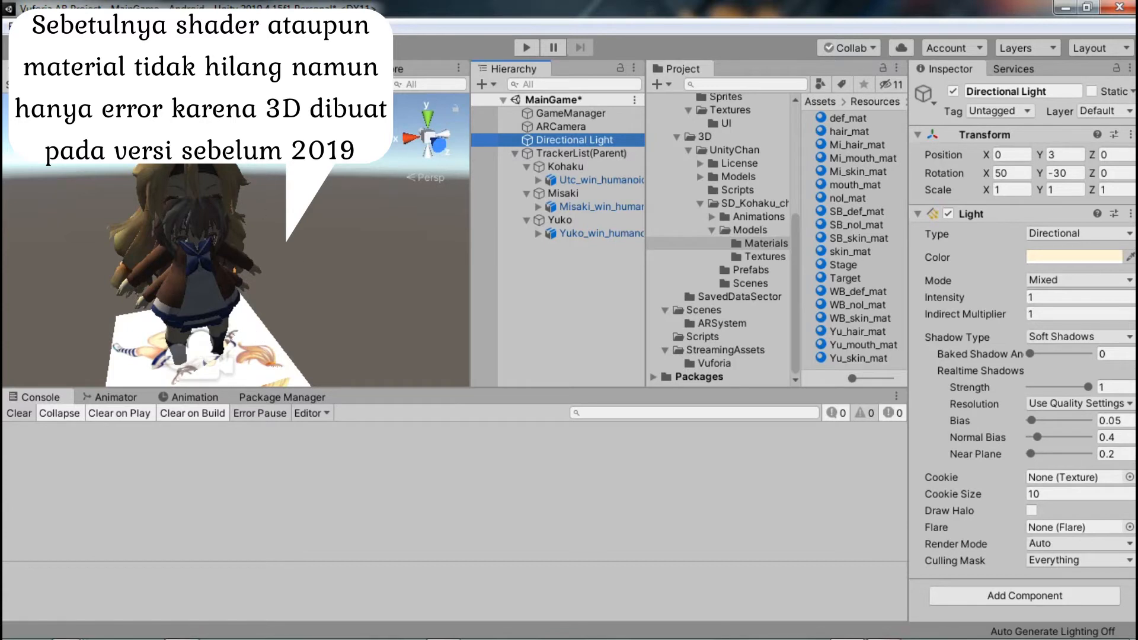
right_drag(176, 181, 232, 214)
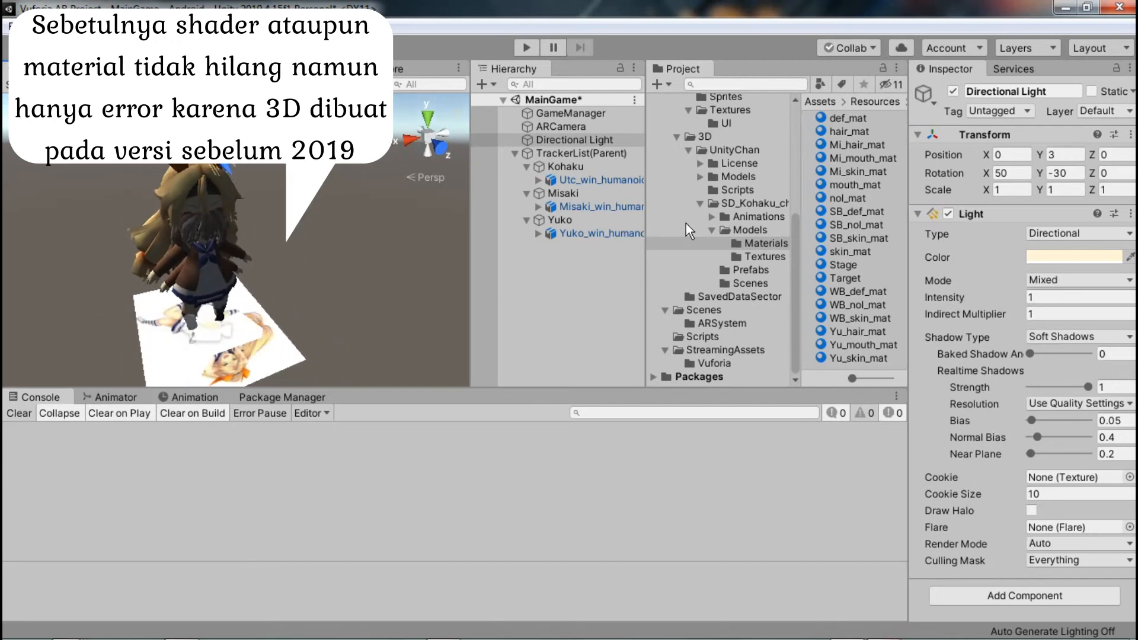
click(876, 133)
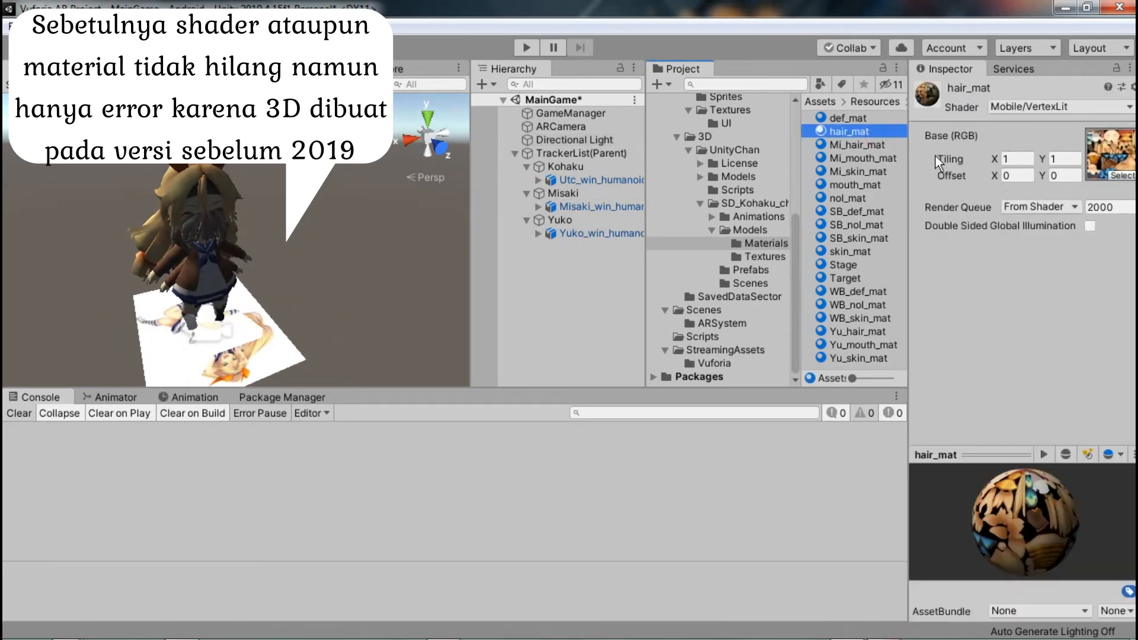
Rename the Utc_win_humanoid model under Kohaku to Kohaku_win_humanoid.
click(572, 181)
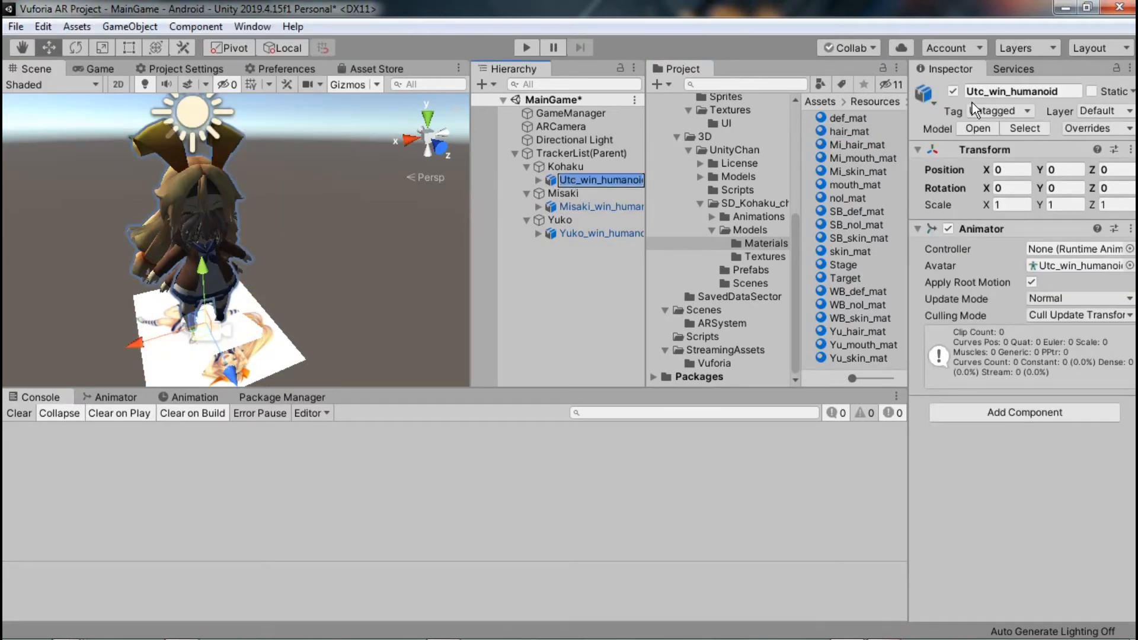
click(986, 90)
key(Escape)
key(F2)
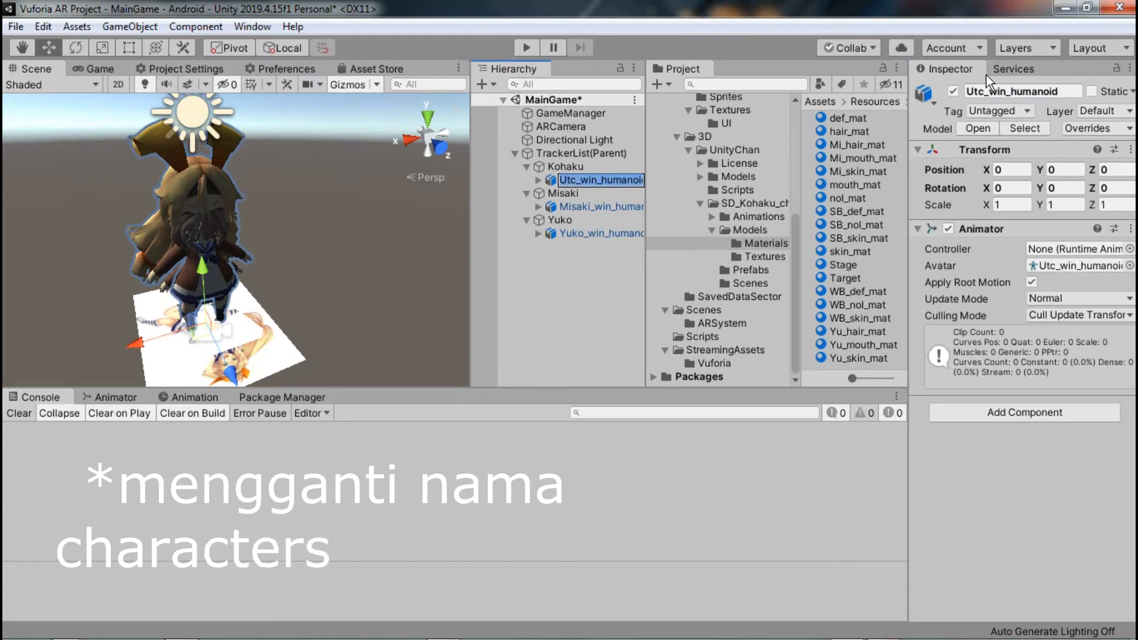
key(Left)
key(shift+Right)
key(shift+Right)
key(shift+Right)
text(Yo)
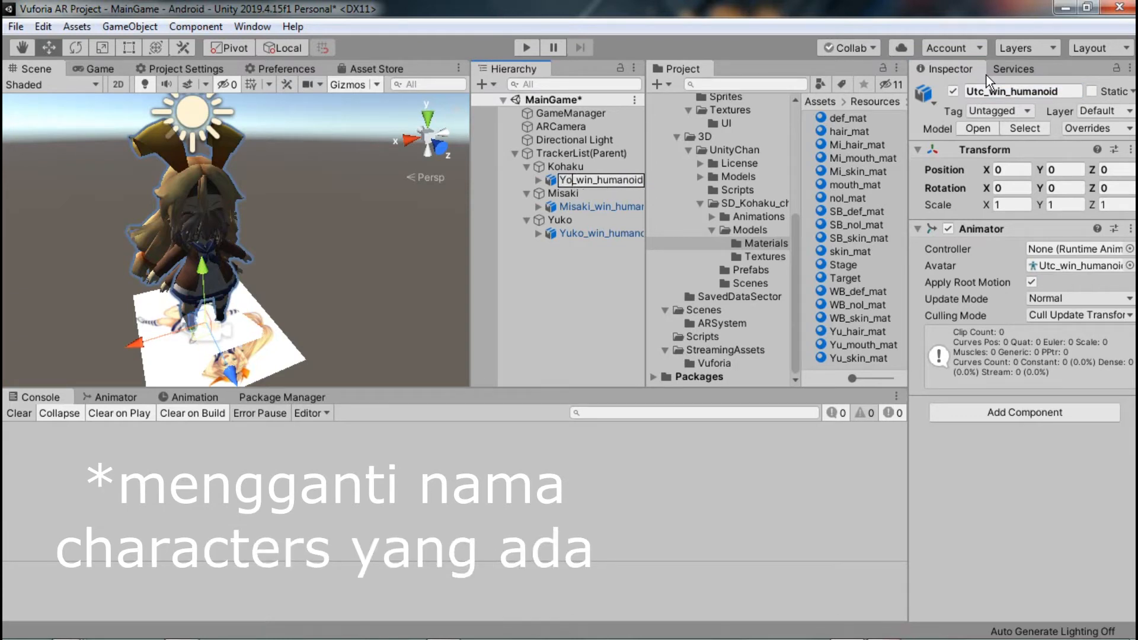
text(k)
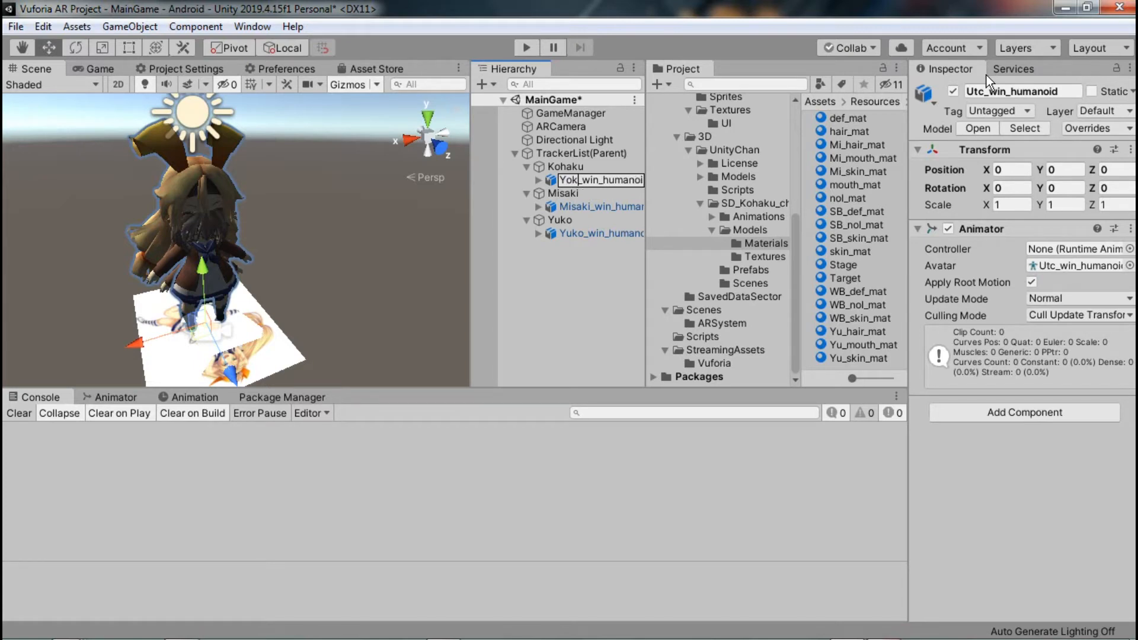
text(aku)
key(Return)
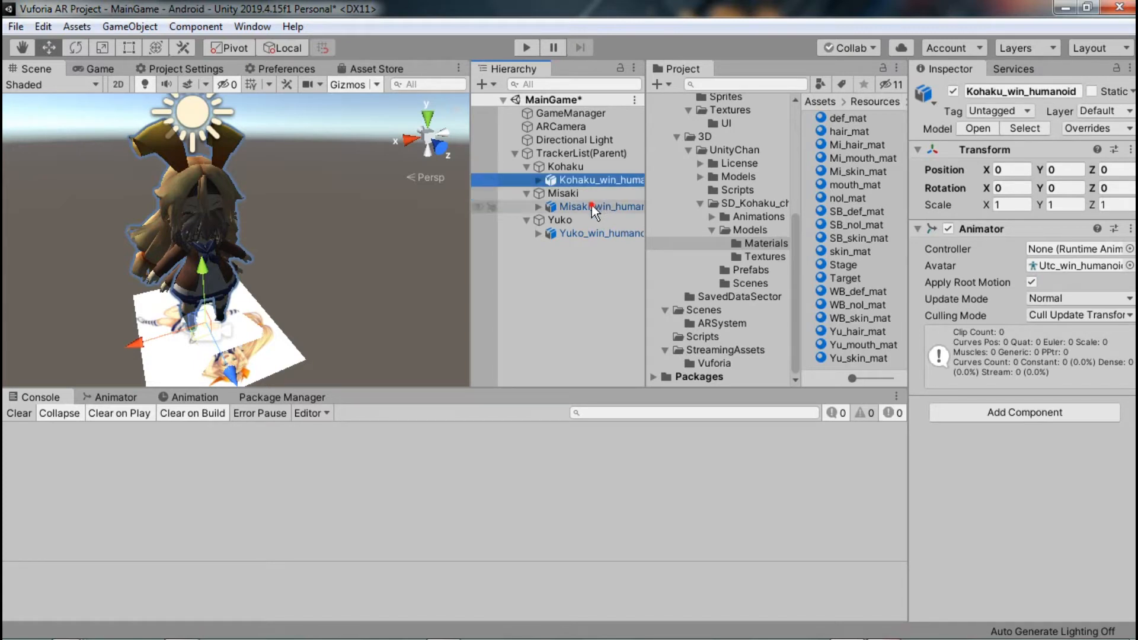
Check the Kohaku, Misaki and Yuko character models individually and together, along with their TrackerList(Parent) object.
click(592, 205)
click(597, 229)
click(585, 181)
click(579, 169)
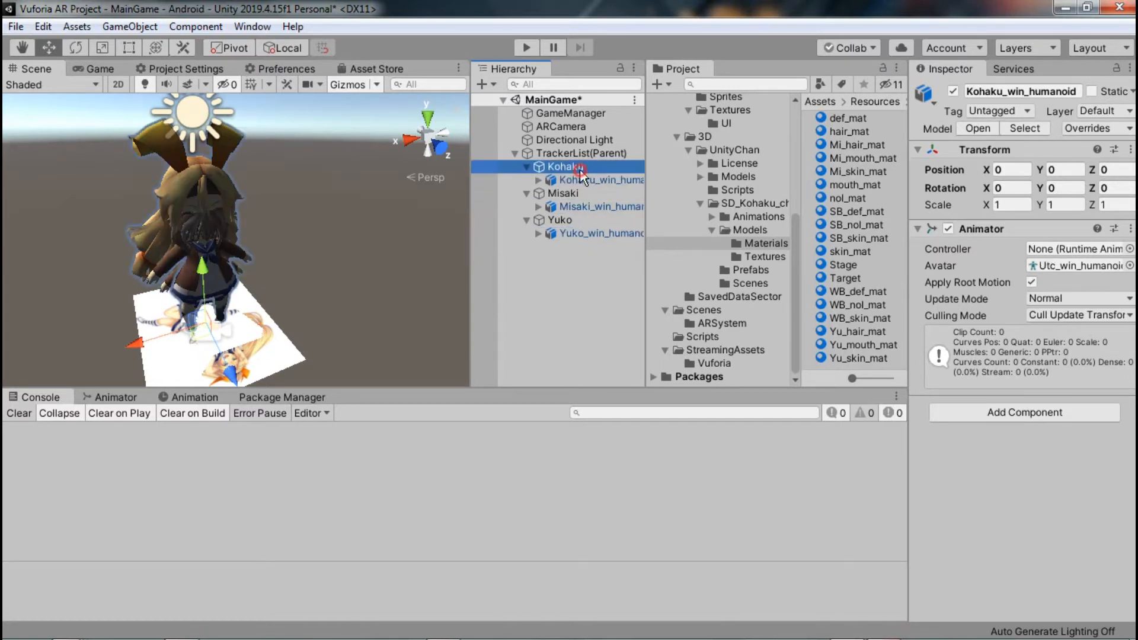
click(599, 177)
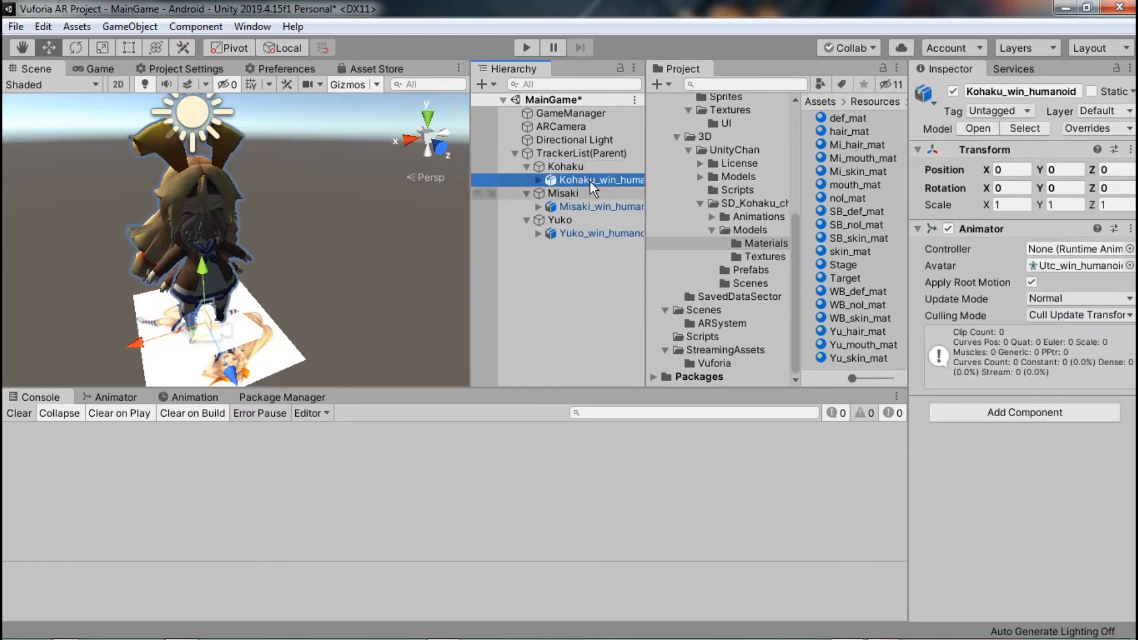
click(601, 204)
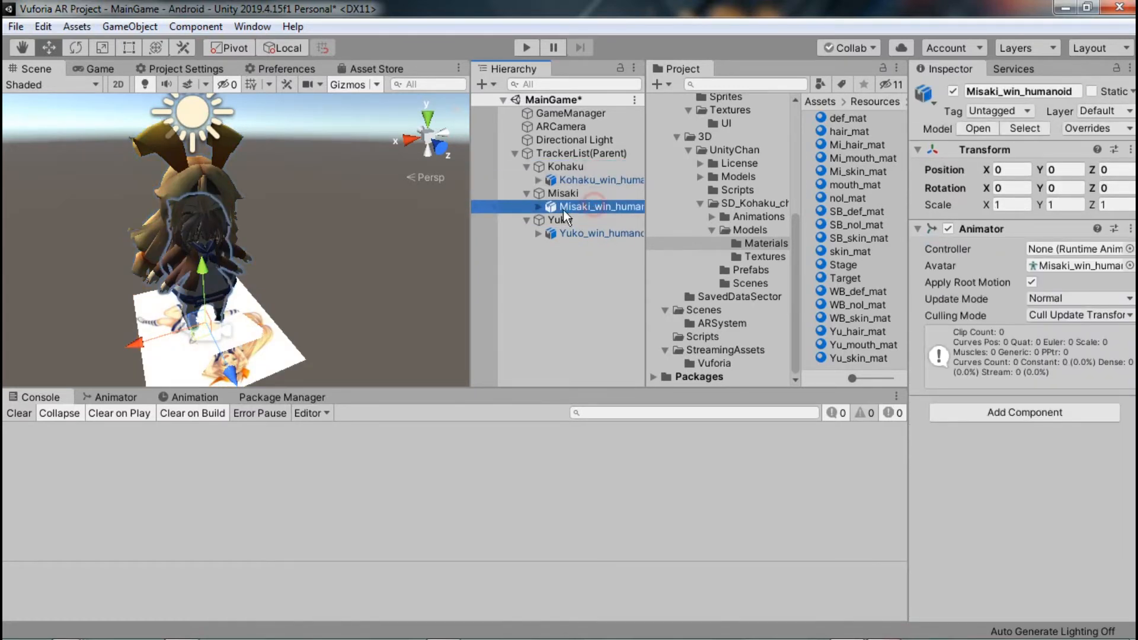
click(601, 184)
ctrl+click(597, 208)
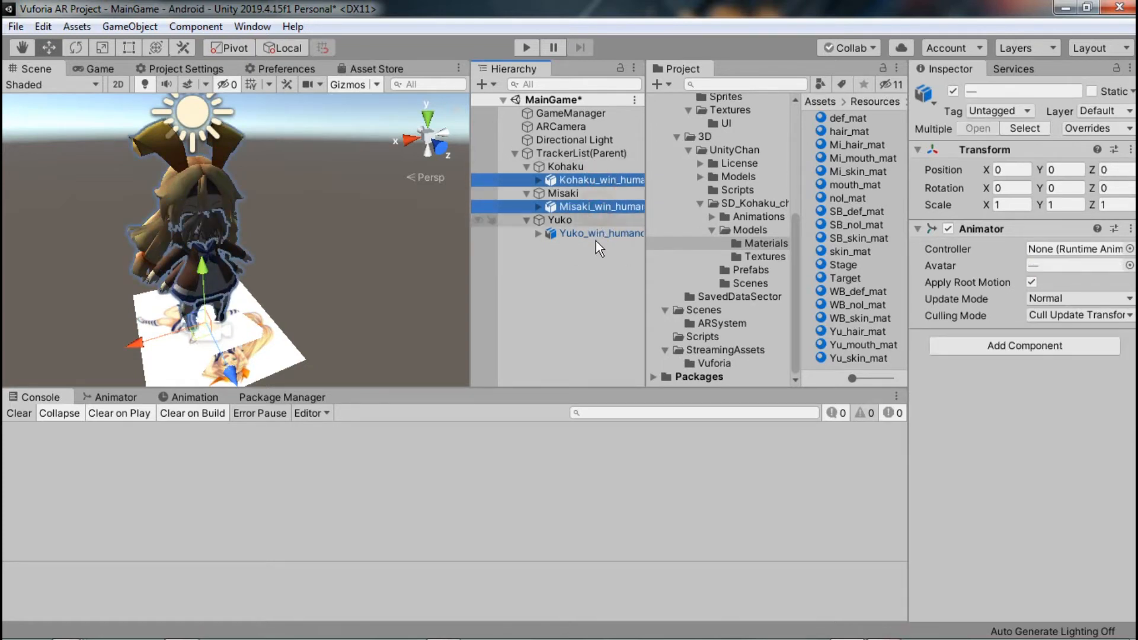
click(596, 240)
click(595, 232)
ctrl+click(594, 204)
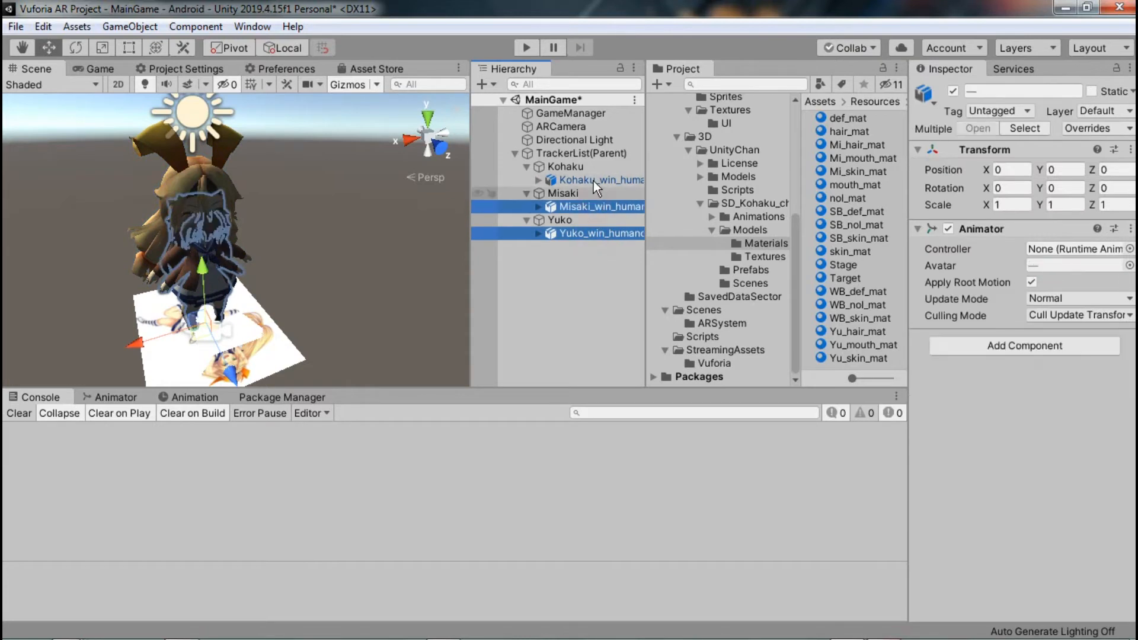
ctrl+click(592, 180)
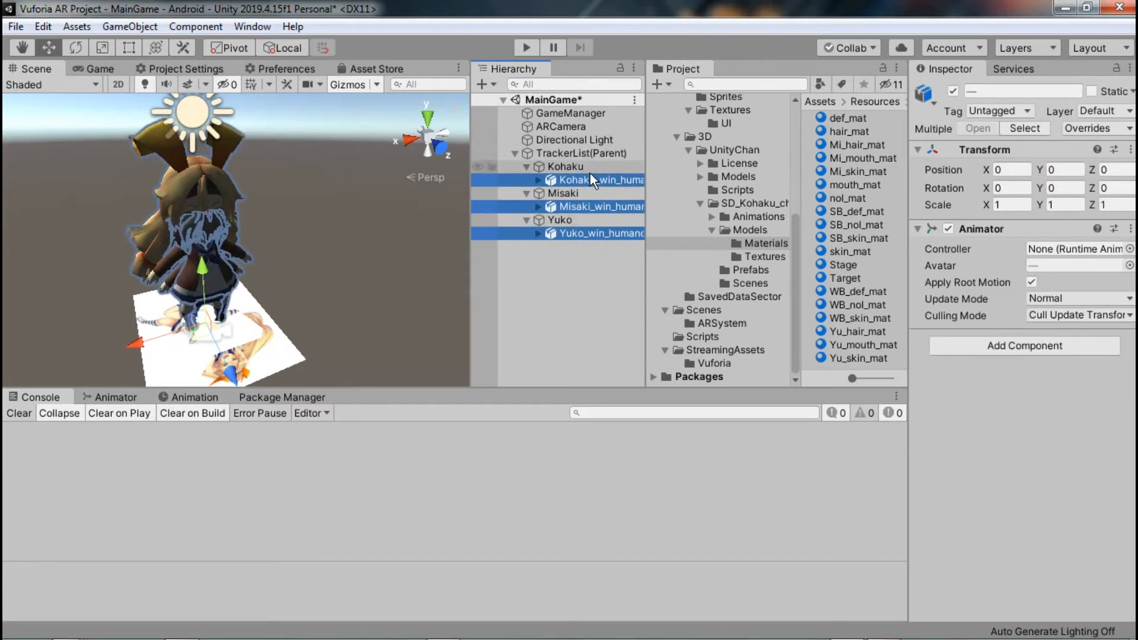
click(574, 153)
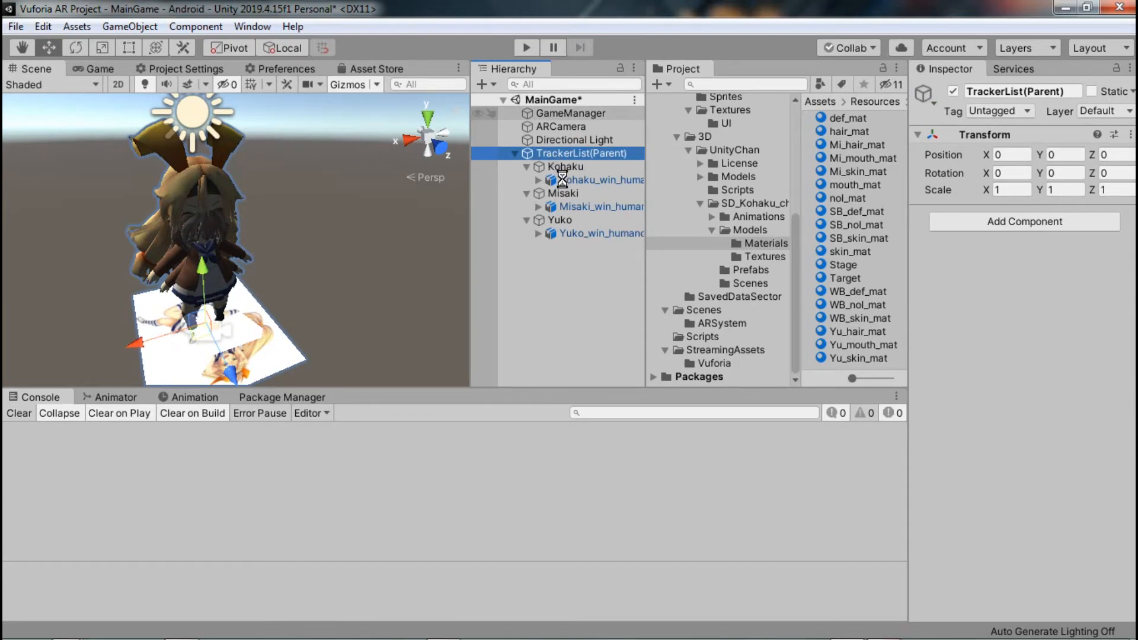
click(572, 126)
click(575, 153)
Add a UI Image at the scene's root level, together with its Canvas and EventSystem.
right_click(573, 268)
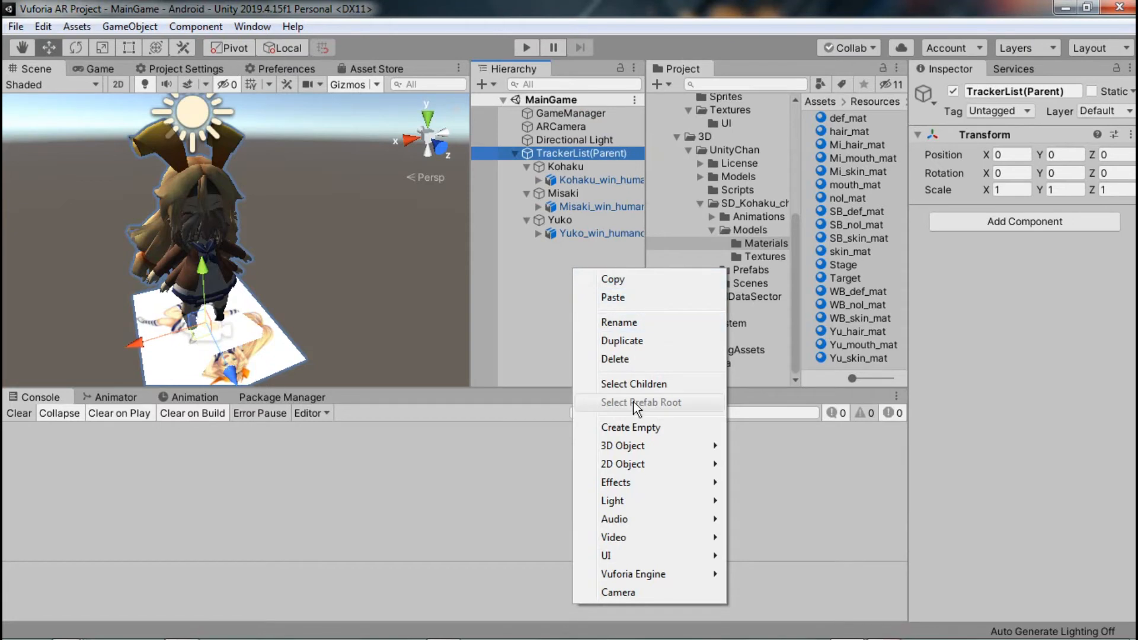
right_click(521, 266)
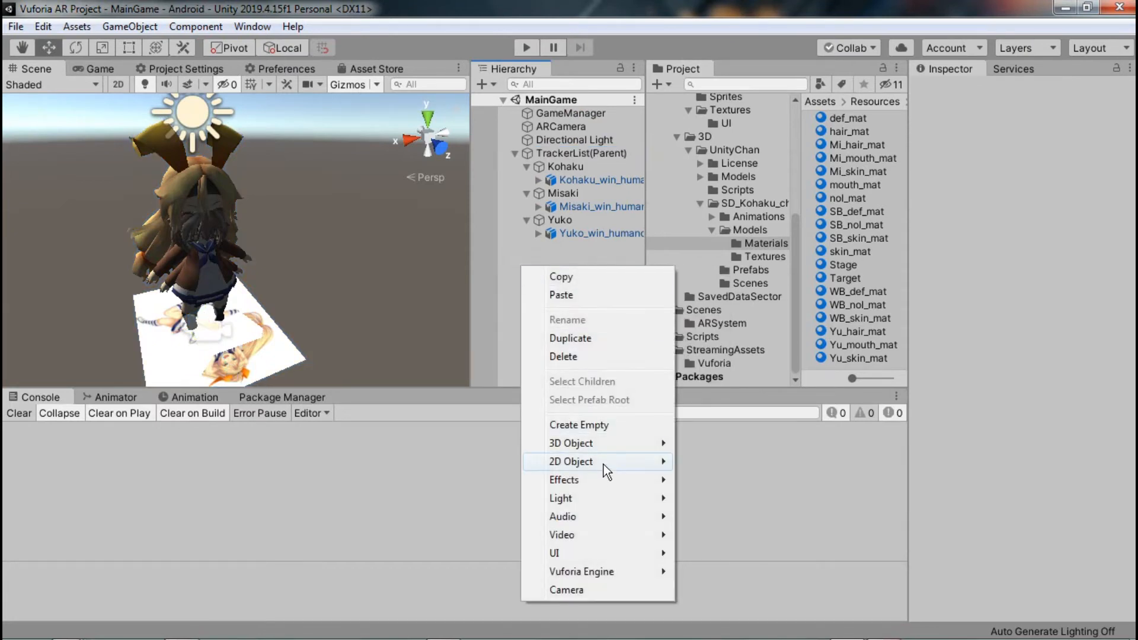
mouse_move(608, 557)
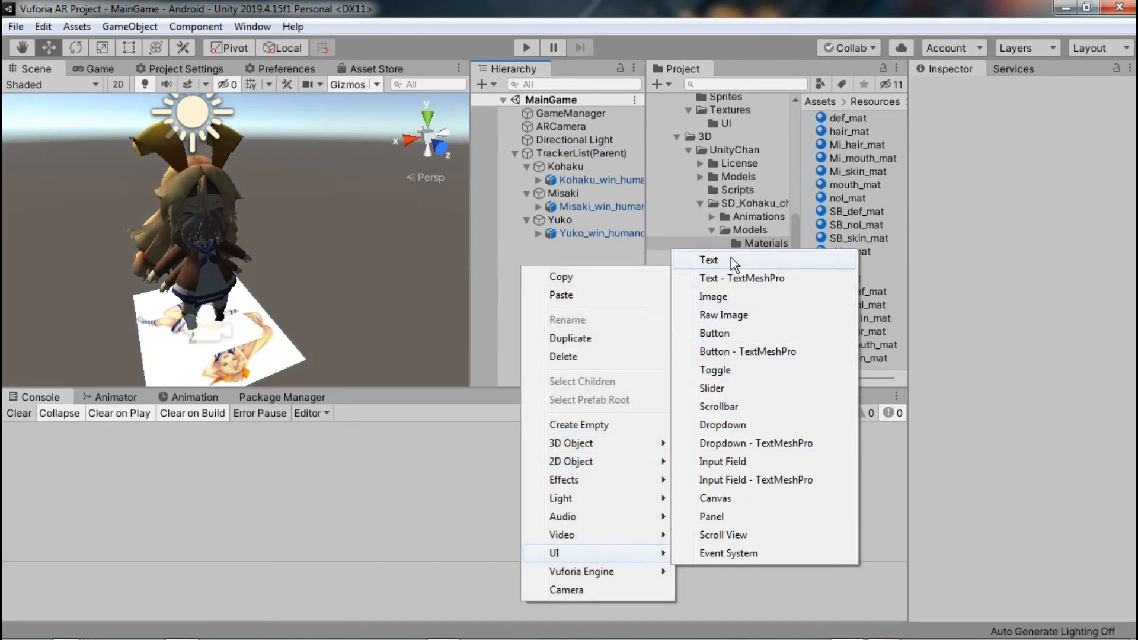
click(729, 297)
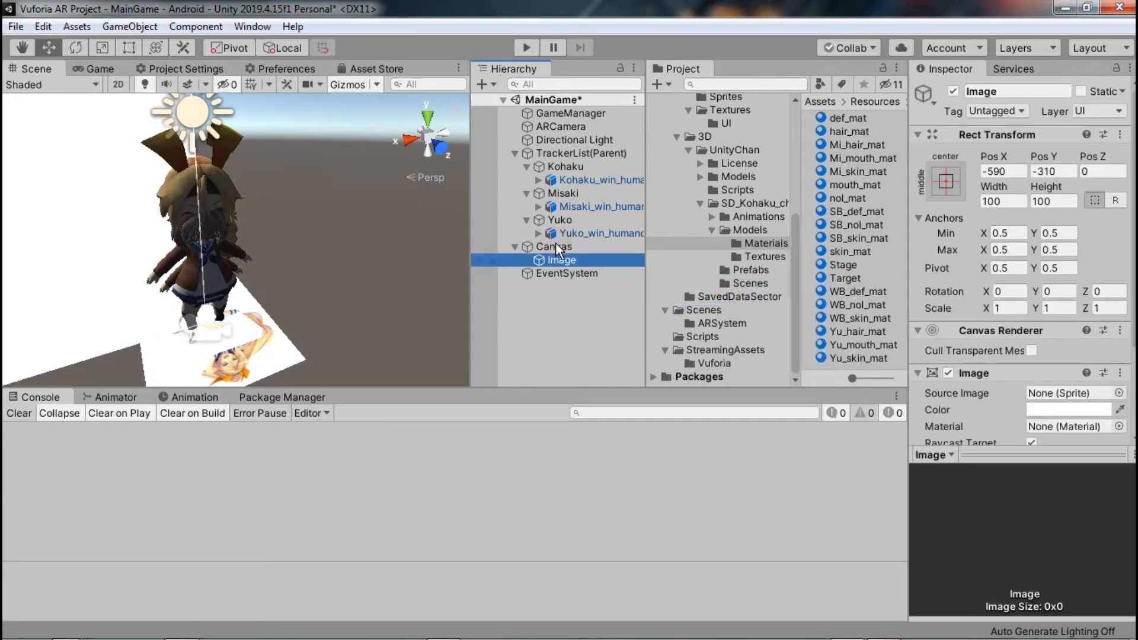
click(556, 247)
shift+click(568, 272)
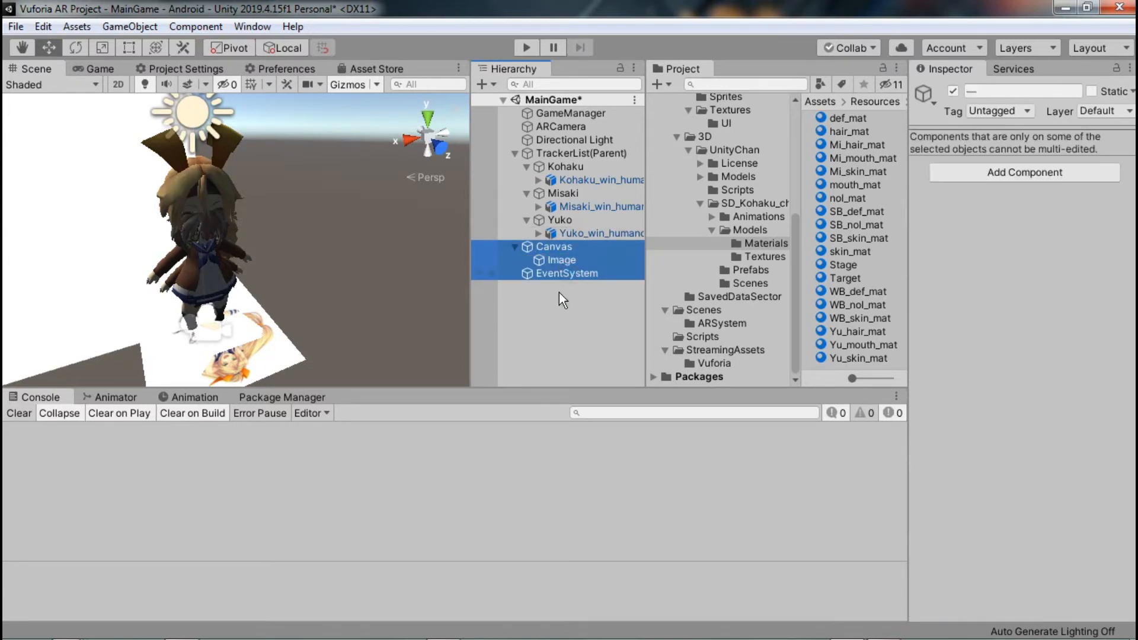
click(570, 303)
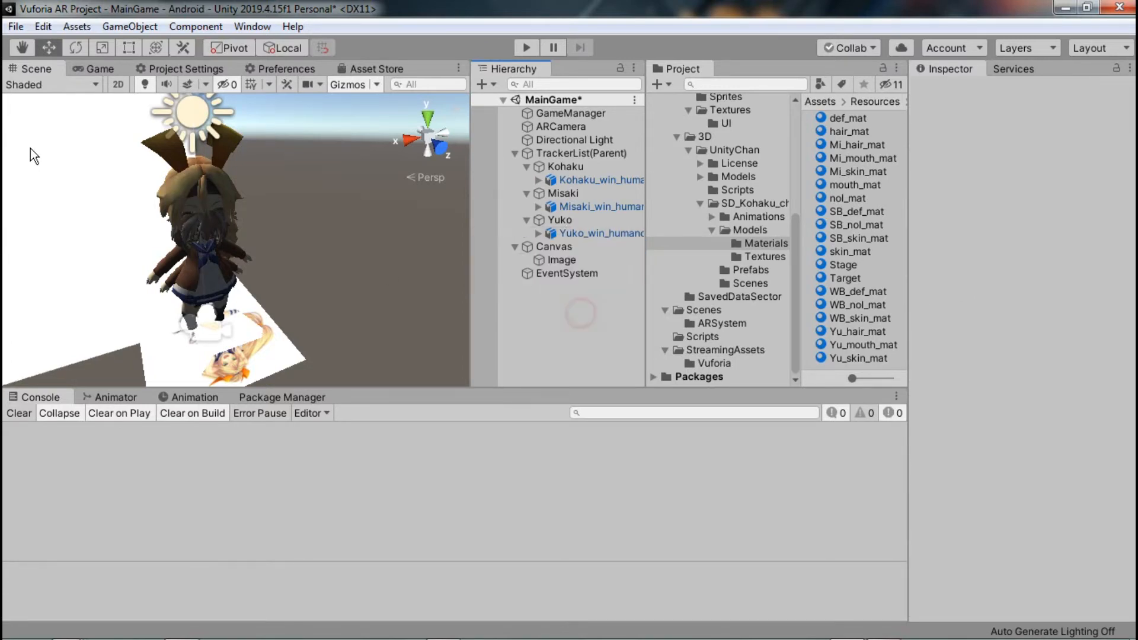
Examine the Canvas and its white Image in the Scene view and in the Game view.
scroll(134, 206, down, 4)
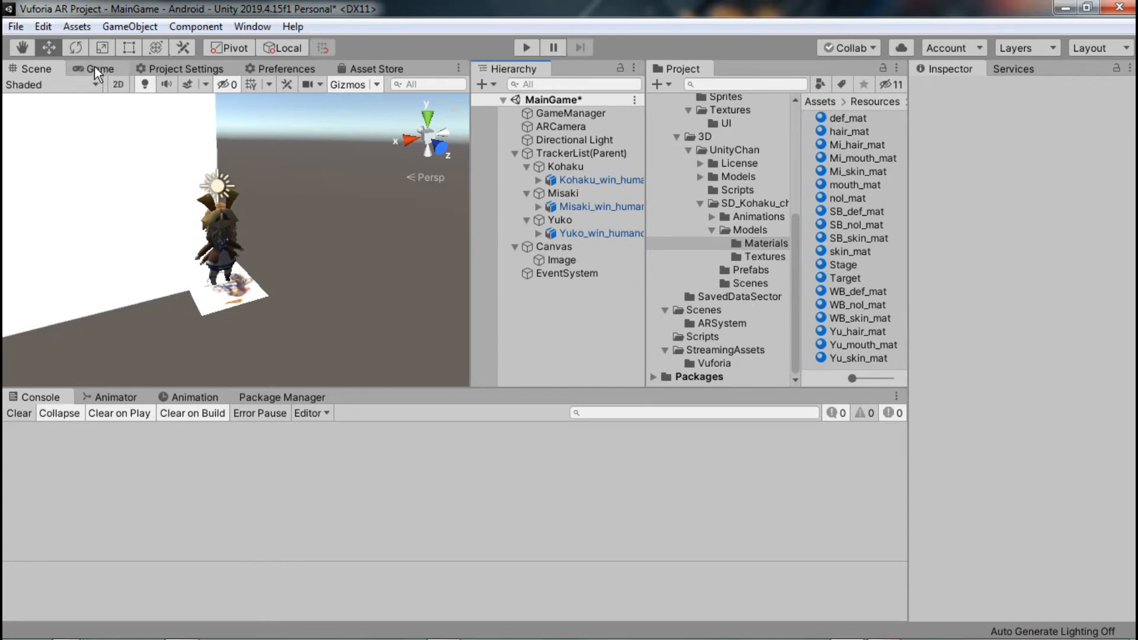
click(119, 86)
double_click(560, 247)
scroll(264, 249, up, 2)
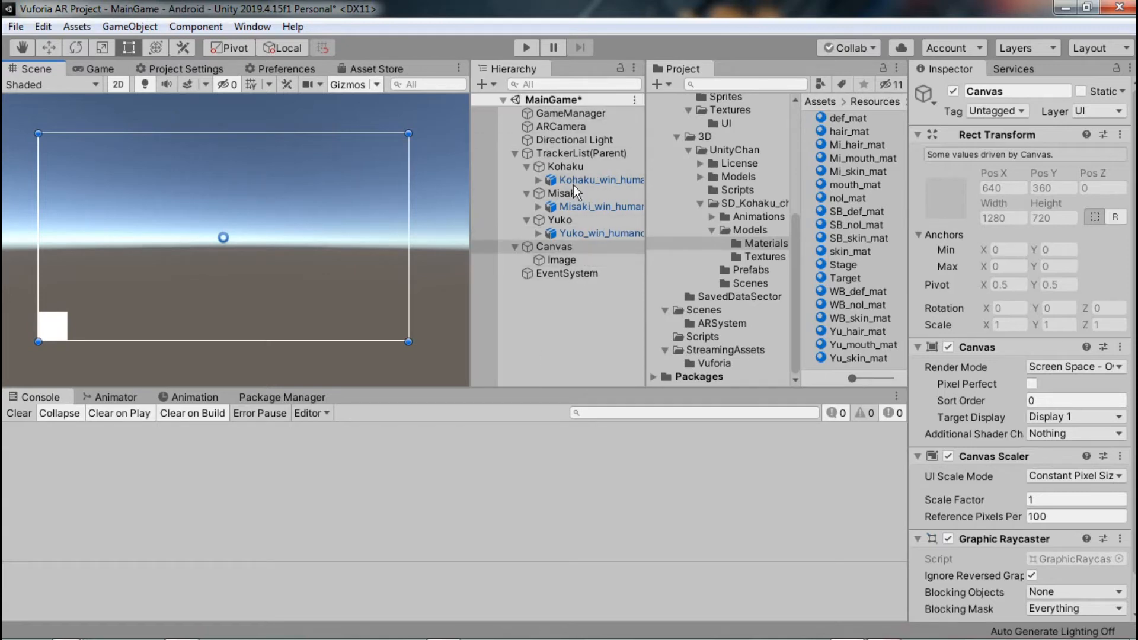
click(102, 69)
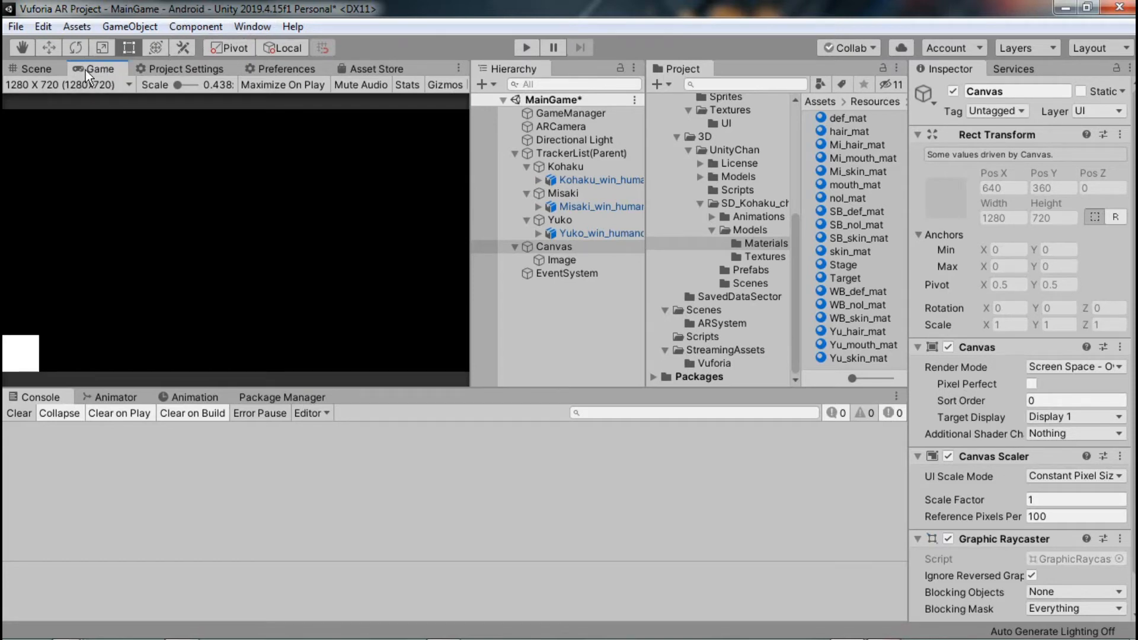
Examine the Game view's resolution presets and the form for adding a custom fixed resolution.
click(254, 26)
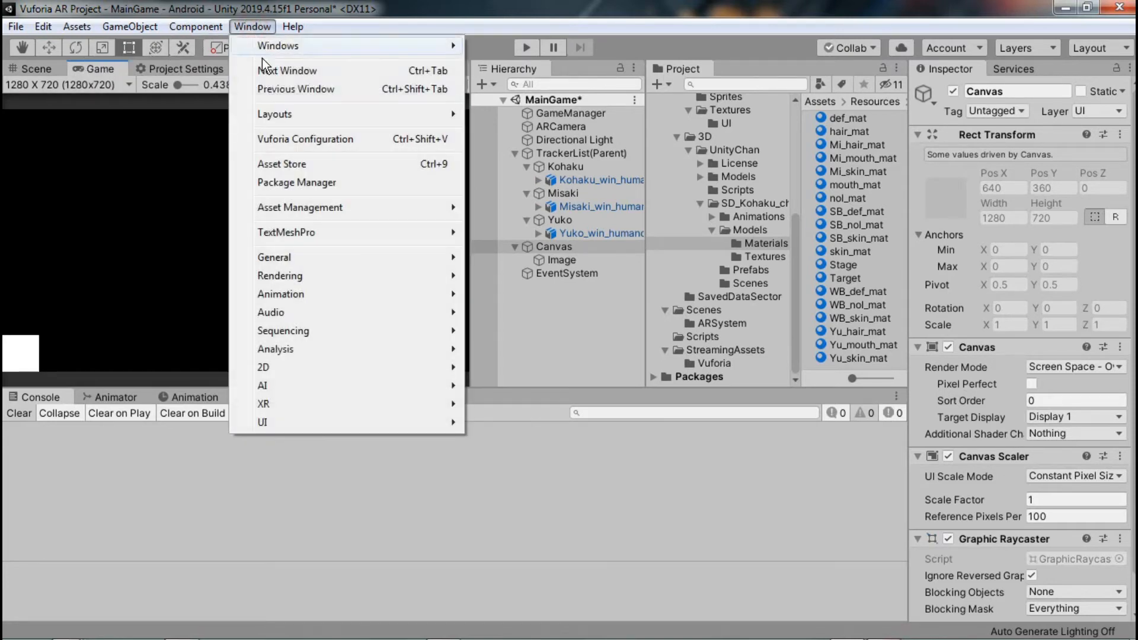
mouse_move(325, 256)
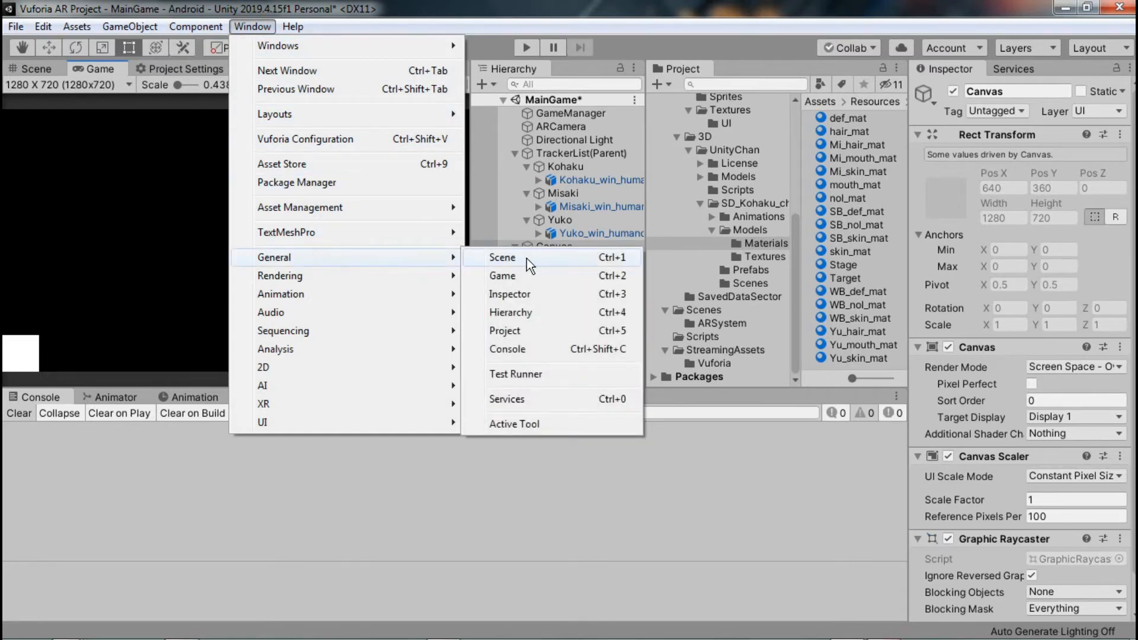
click(513, 276)
click(83, 88)
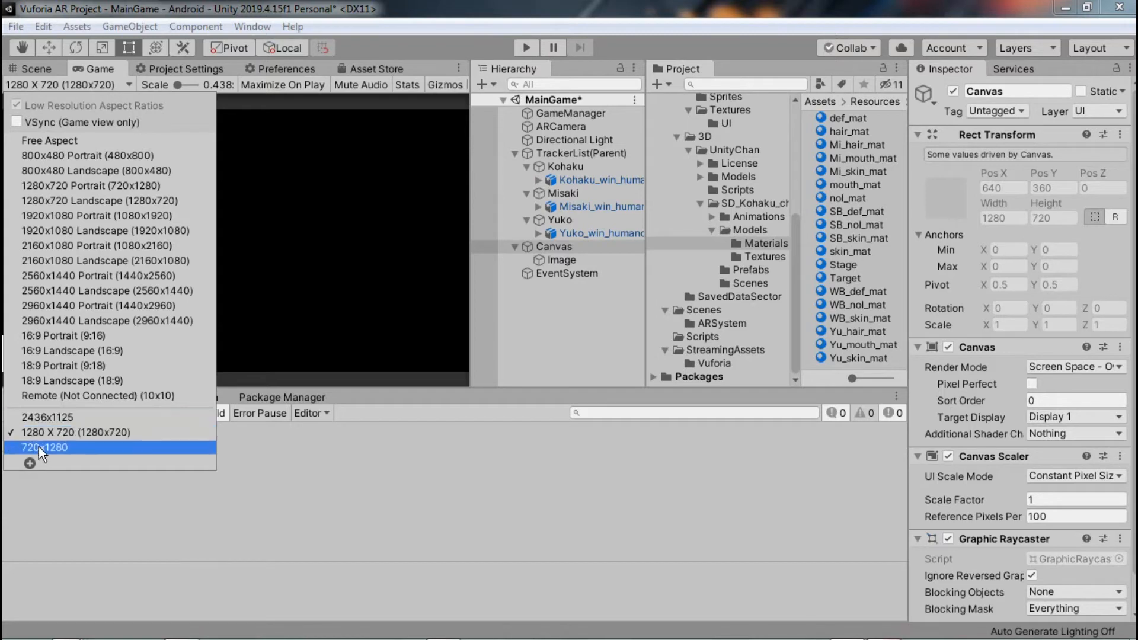
click(30, 464)
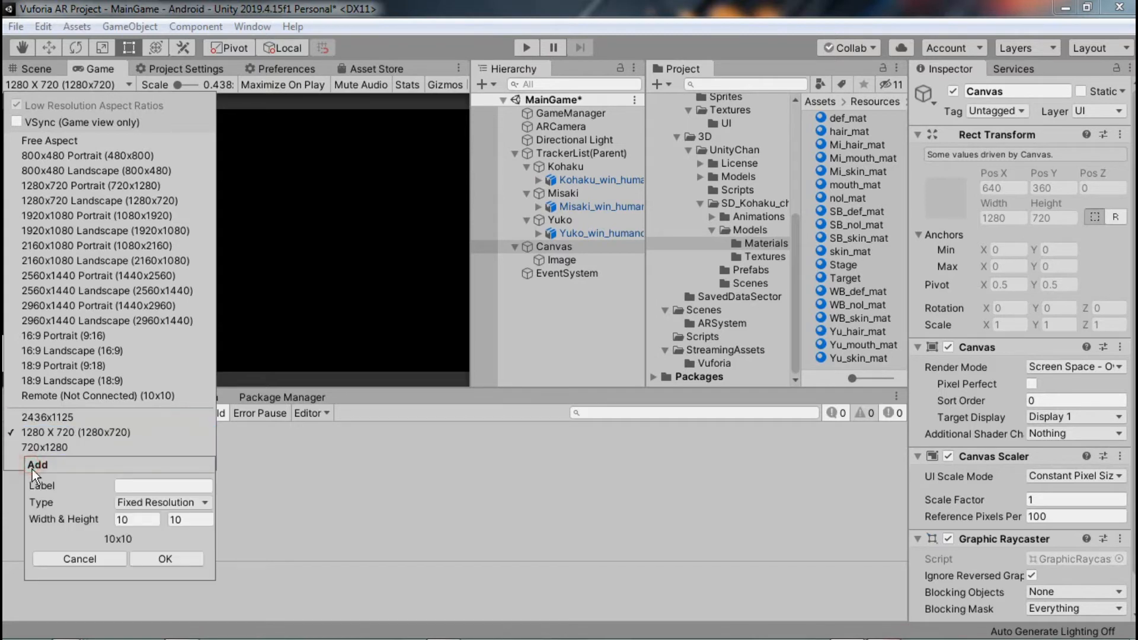
click(141, 519)
key(Tab)
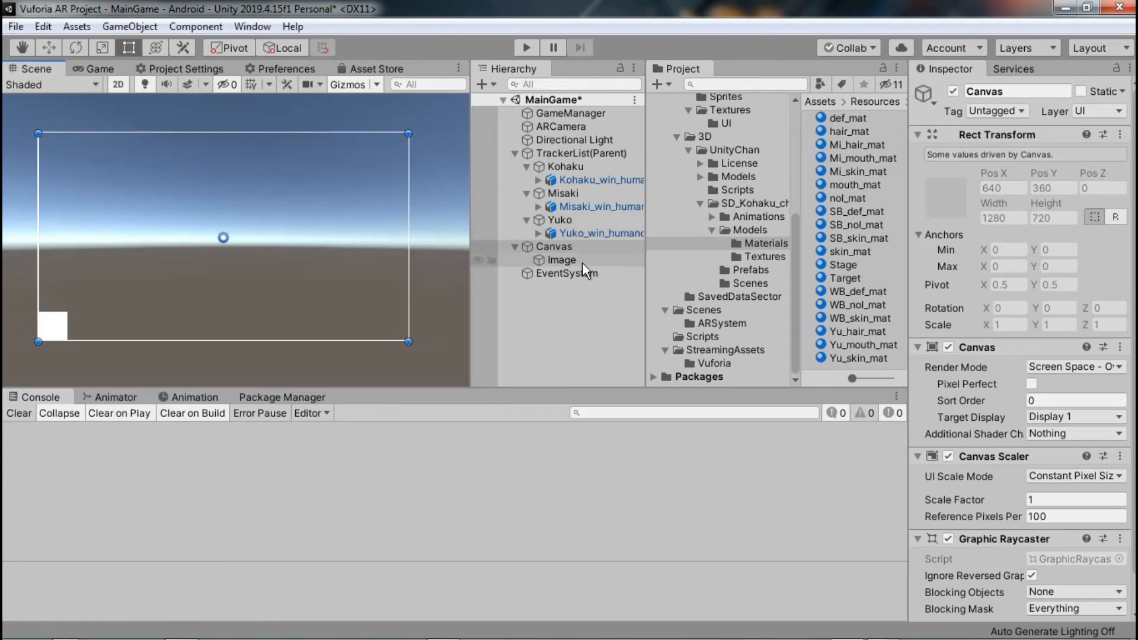
Rename the Image object under Canvas to Background.
click(582, 262)
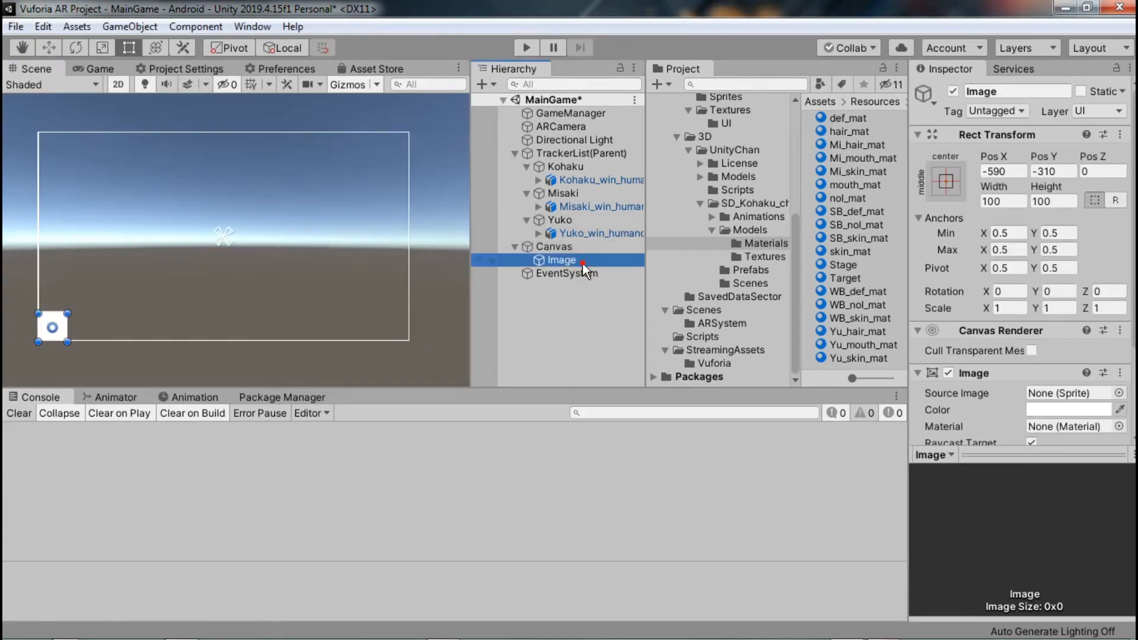
key(f)
scroll(461, 213, down, 5)
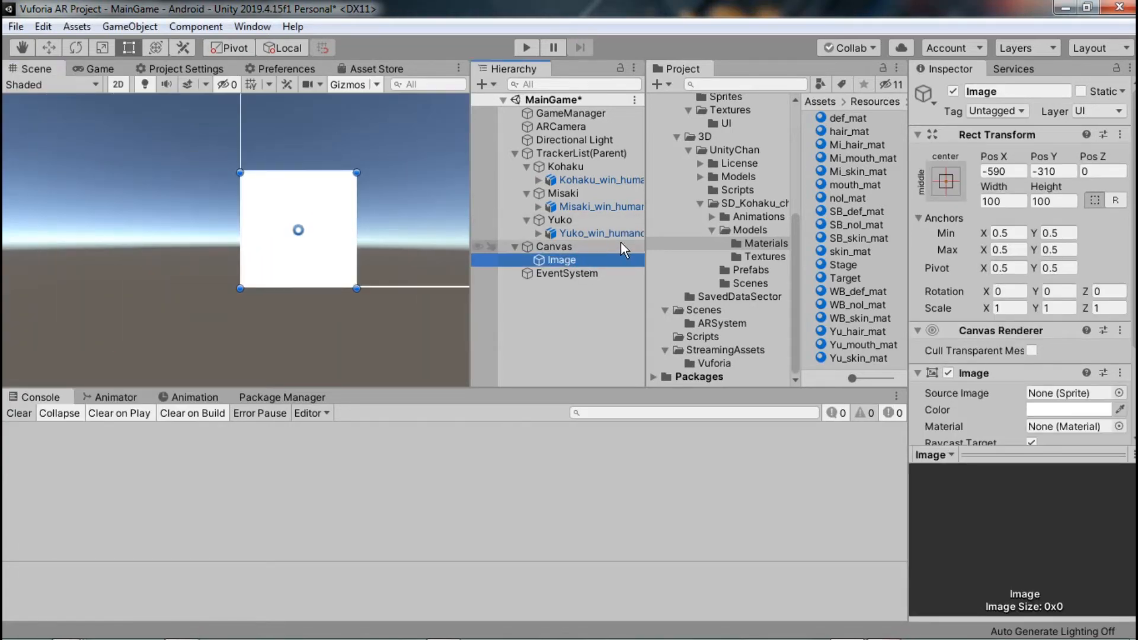
click(621, 242)
key(f)
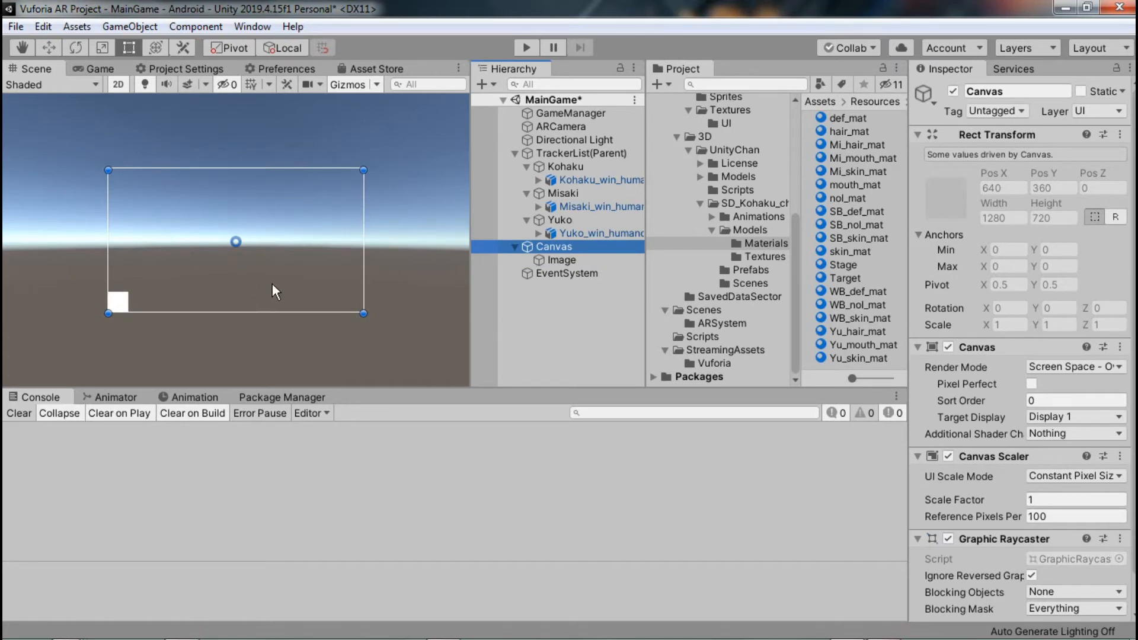
click(579, 263)
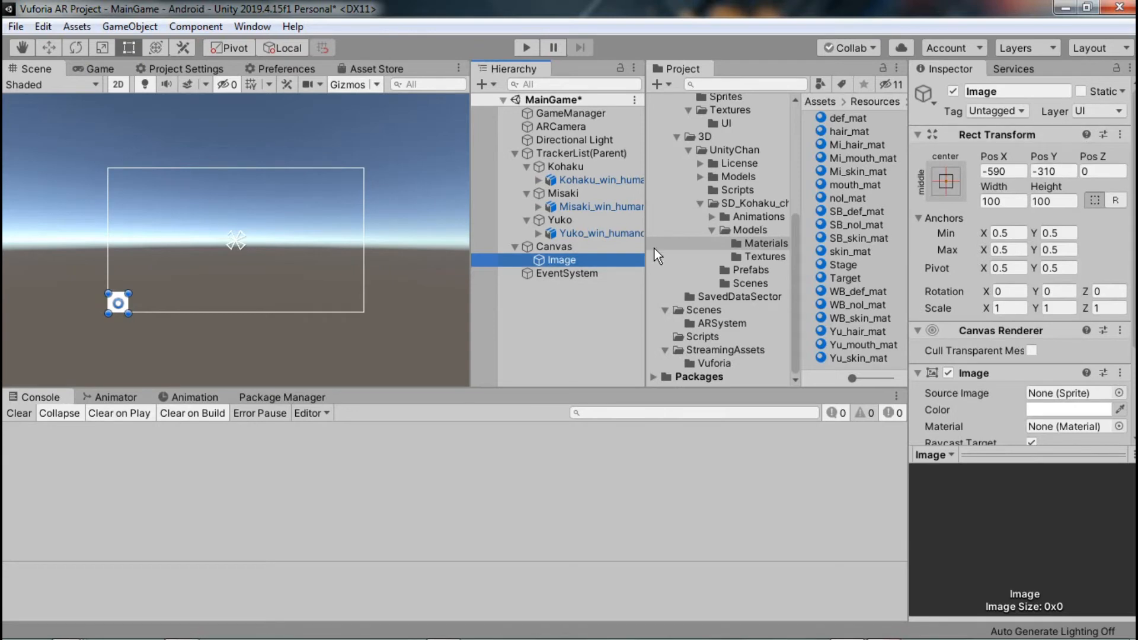
key(F2)
text(Background)
key(Return)
Apply the bottom-right anchor preset to Background, setting its pivot and position as well.
click(945, 181)
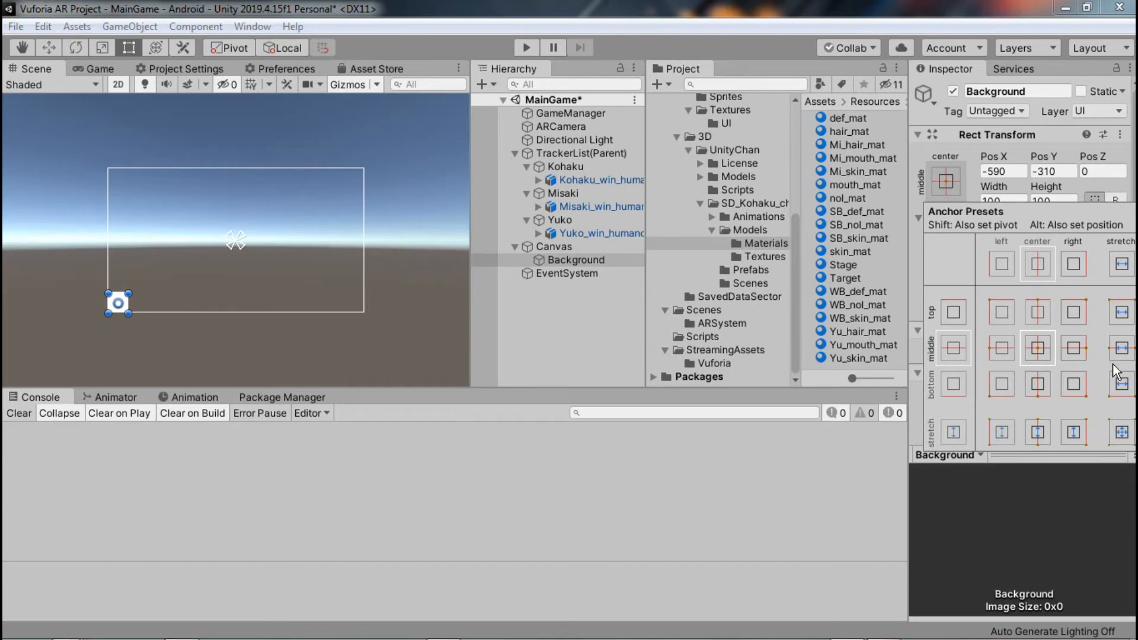
key(shift)
key(alt)
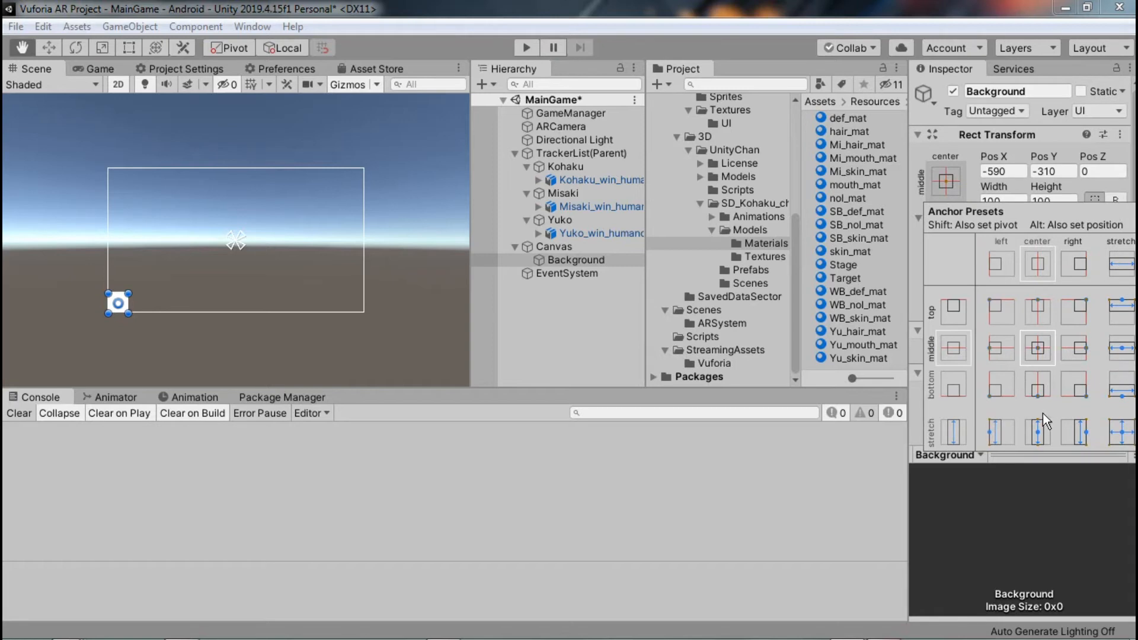
alt+shift+click(1082, 390)
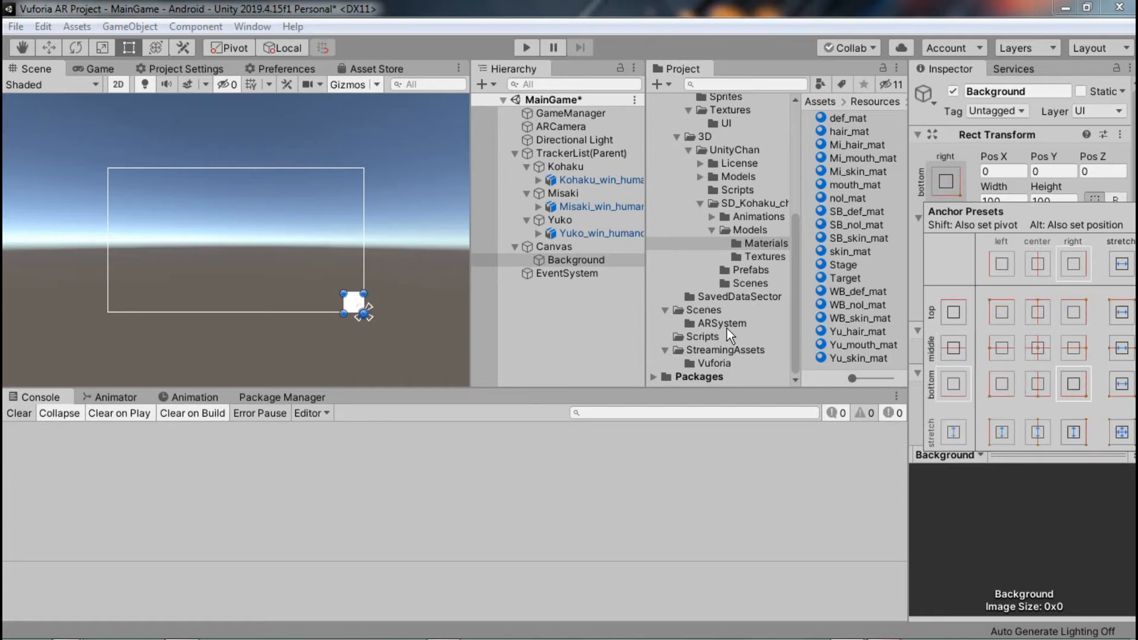
click(946, 178)
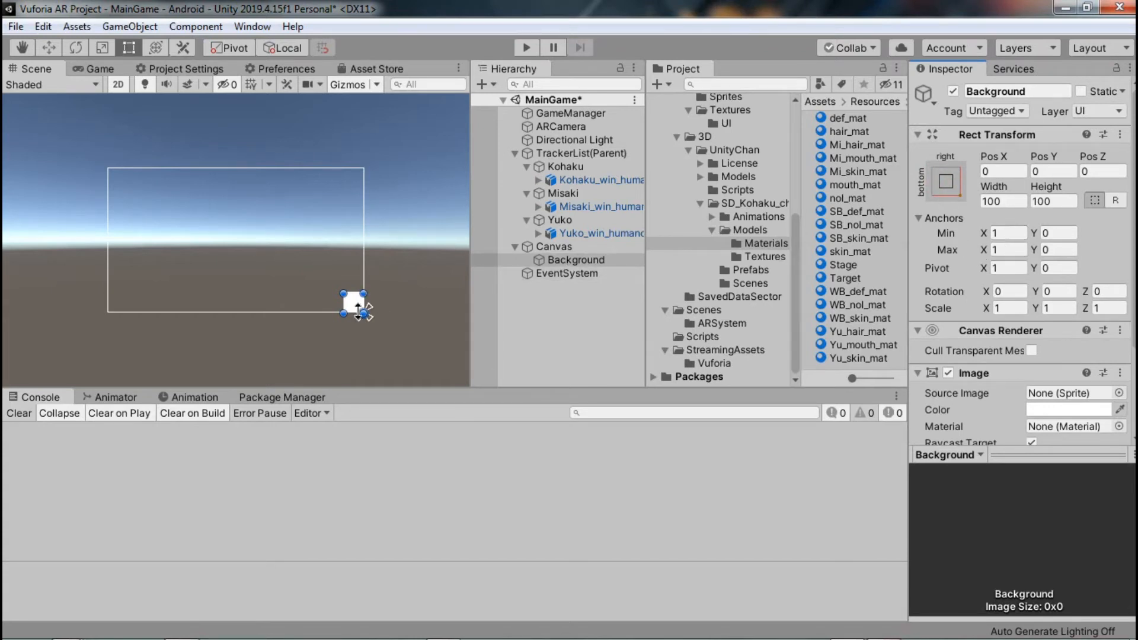
Set Background's anchors to Min X 0.7, Min Y 0 and Max X 1, Max Y 0.7.
drag(358, 309, 275, 219)
click(1004, 233)
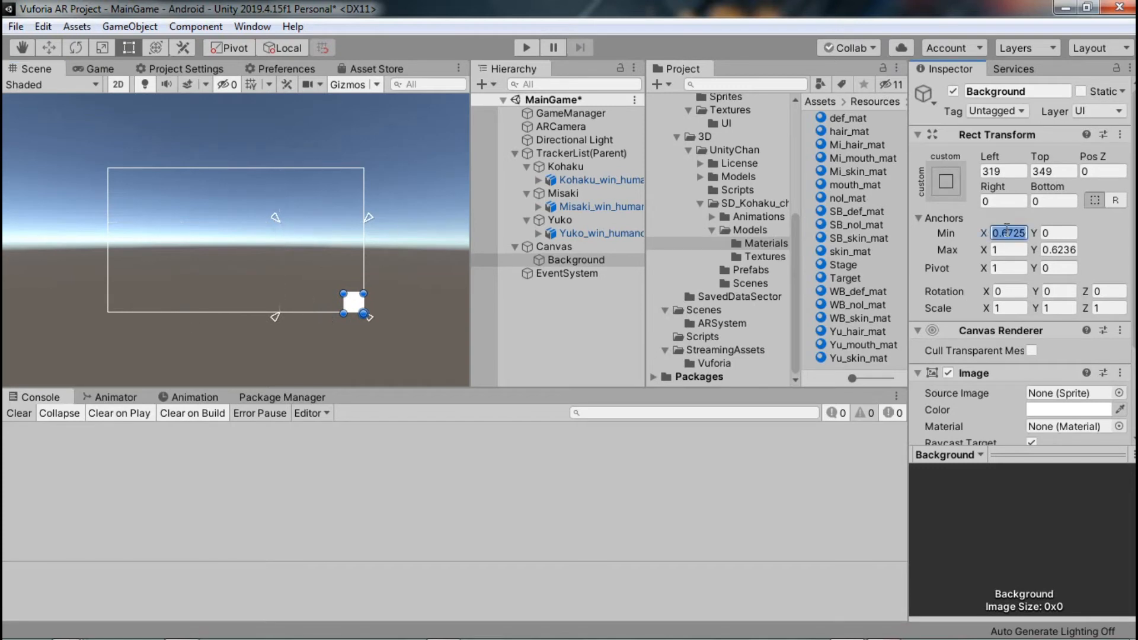
text(.7)
key(Tab)
key(Tab)
key(Tab)
text(.7)
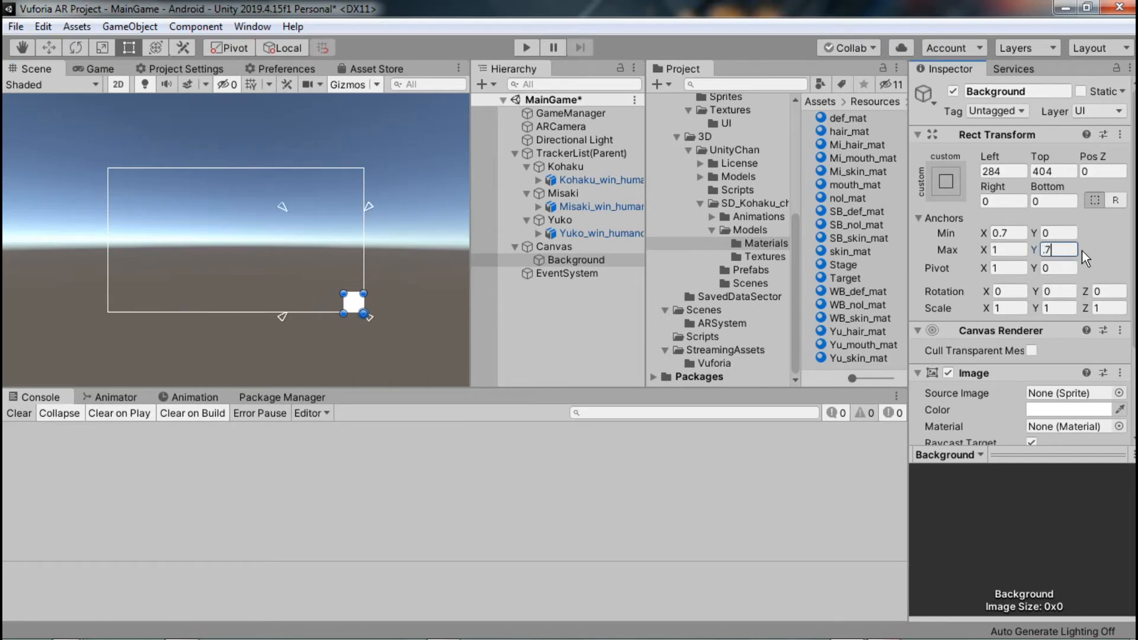
click(1112, 253)
Set Background's Left and Top offsets to 0 so the image fills its anchor area.
click(1016, 171)
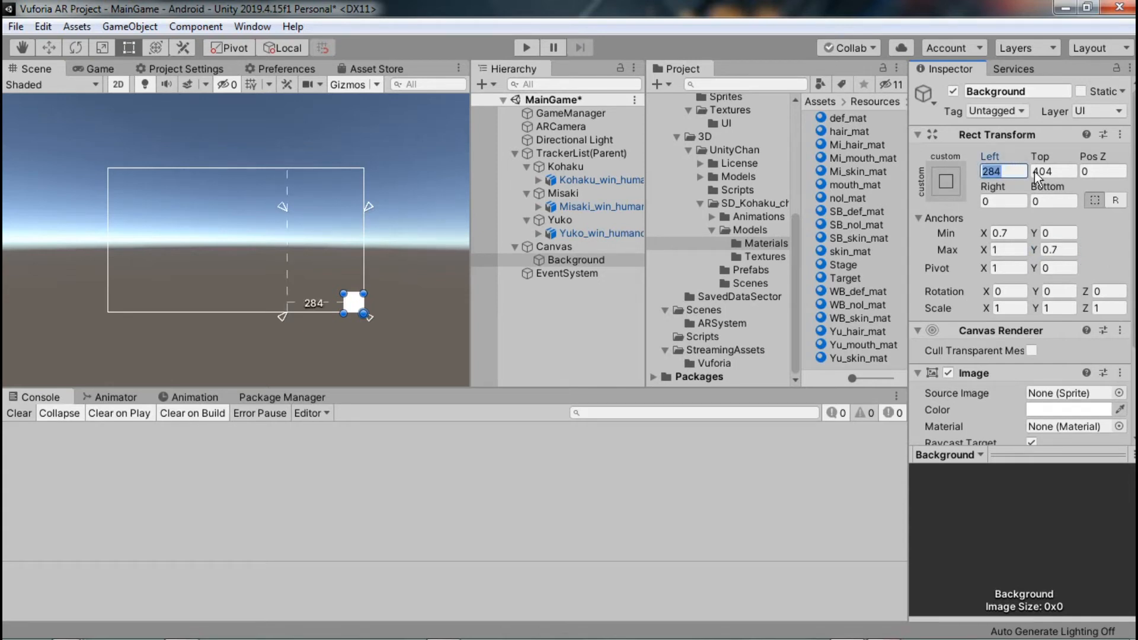
text(0)
click(1038, 171)
text(0)
click(1032, 200)
click(1003, 201)
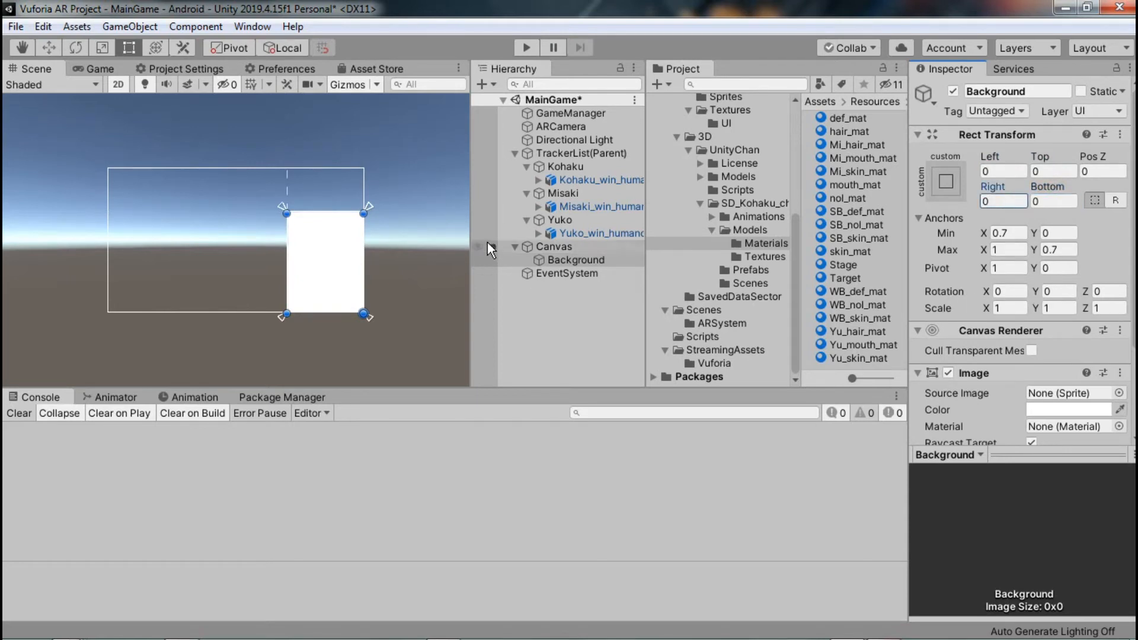
key(f)
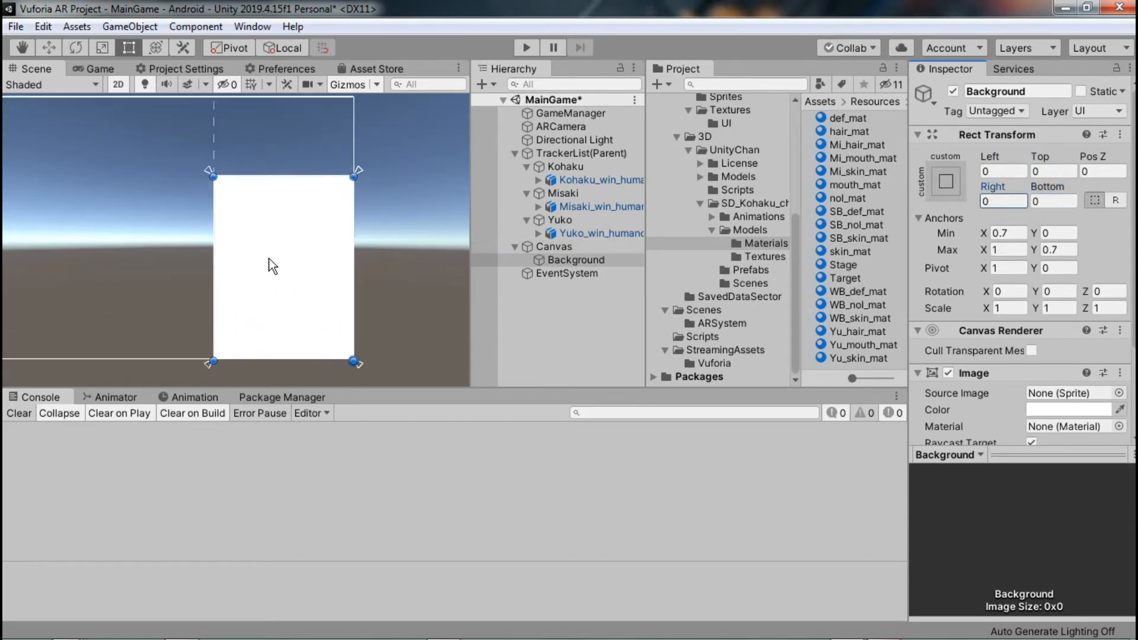
Add a UI Text element as a child of Background.
click(570, 251)
click(571, 259)
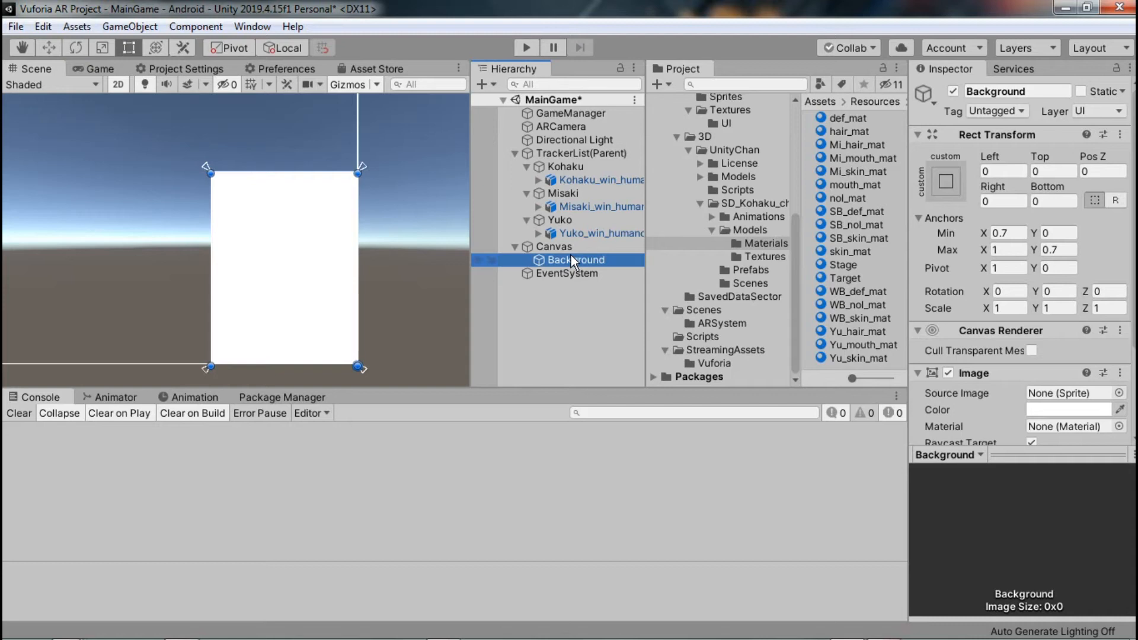
right_click(585, 265)
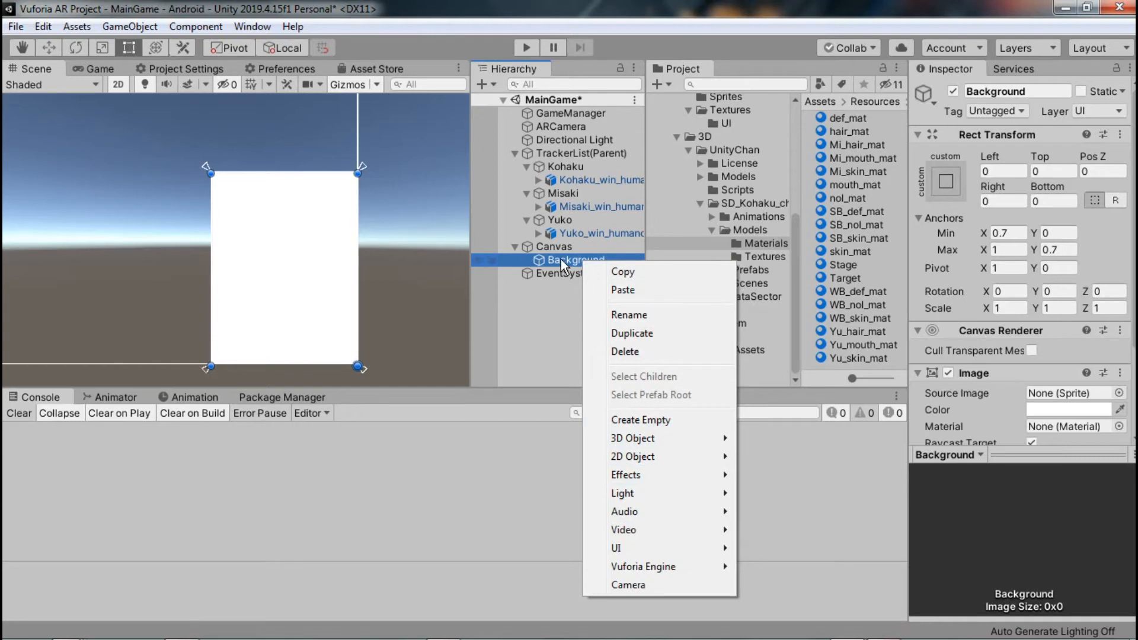
click(676, 548)
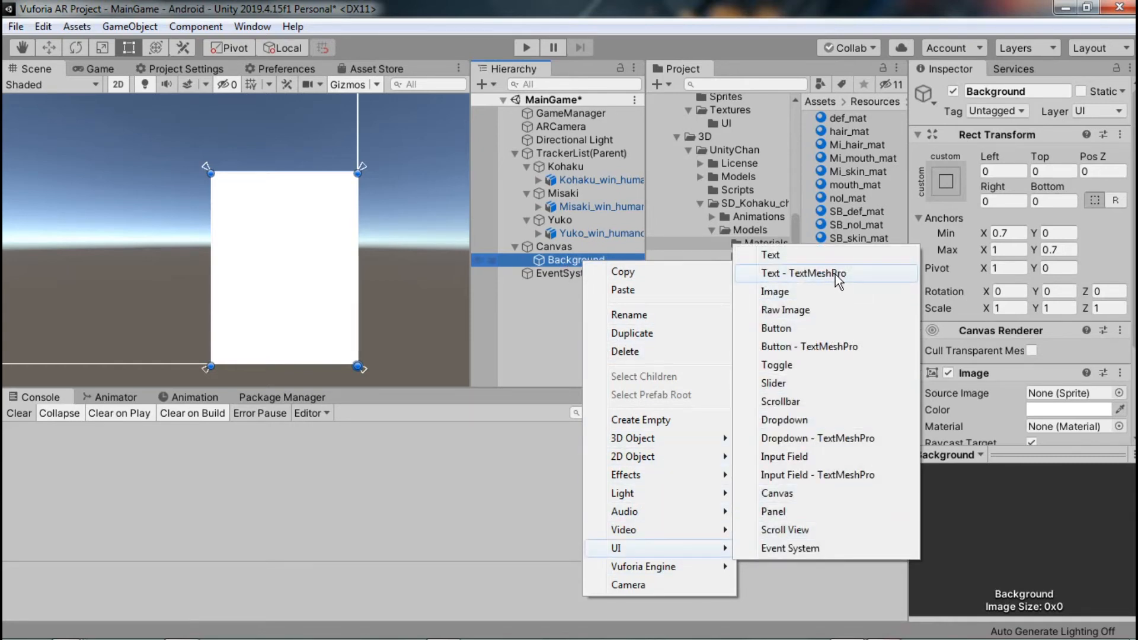
click(786, 257)
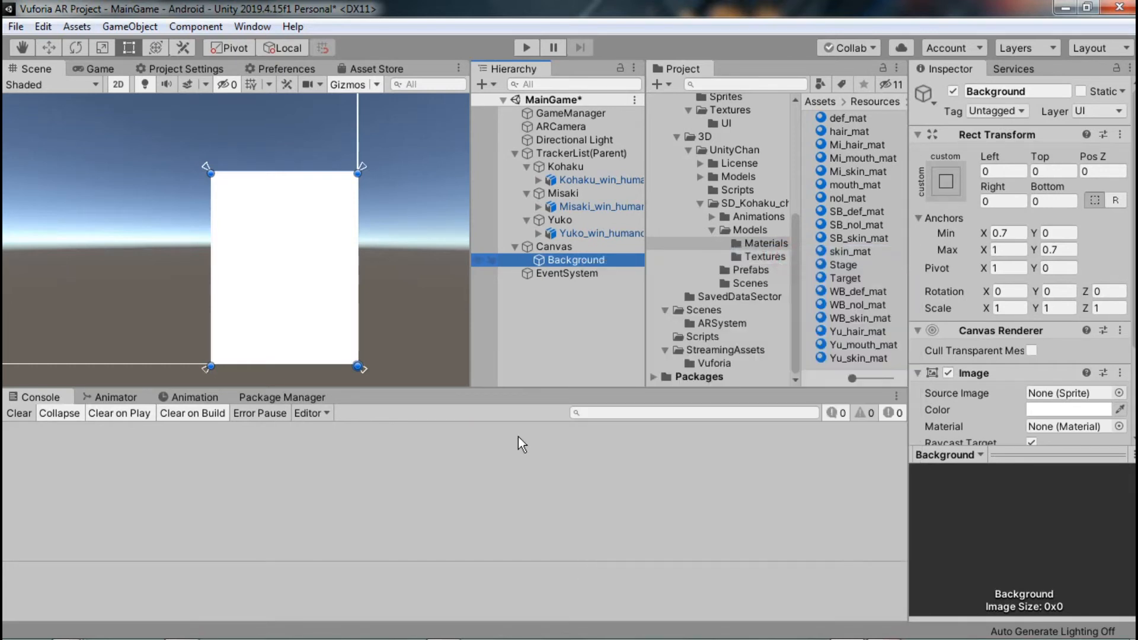
Apply the top-stretch anchor preset to the Text element, setting its pivot and position as well.
click(951, 177)
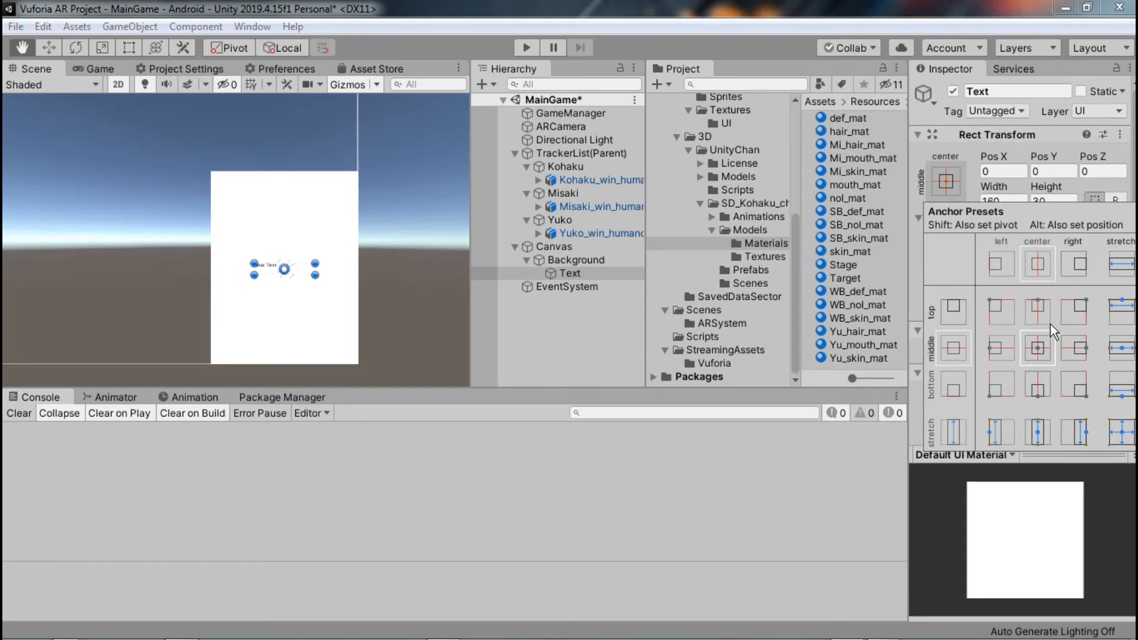
alt+shift+click(1121, 312)
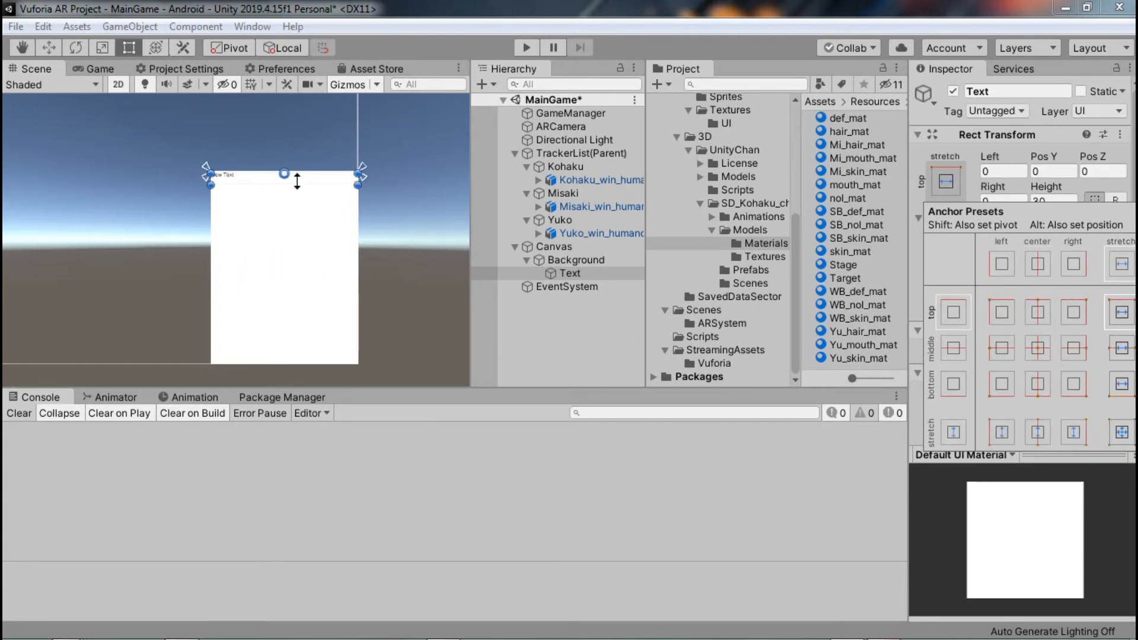
click(1002, 137)
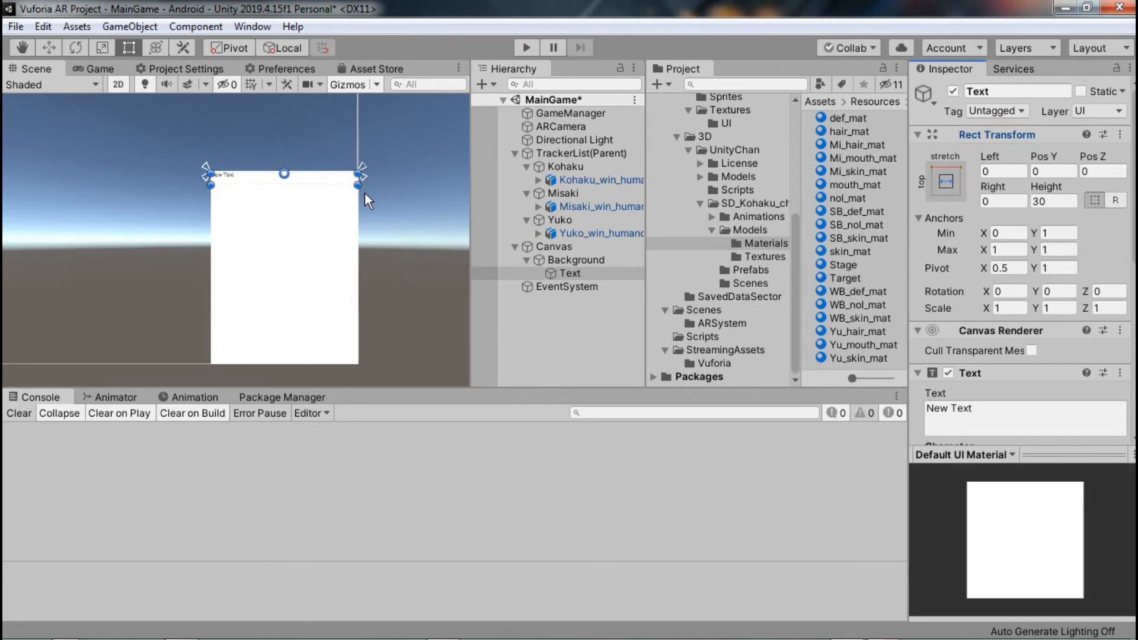
Set the Text element's minimum Y anchor to 0.8 and its Bottom offset to 0.
drag(362, 179, 363, 209)
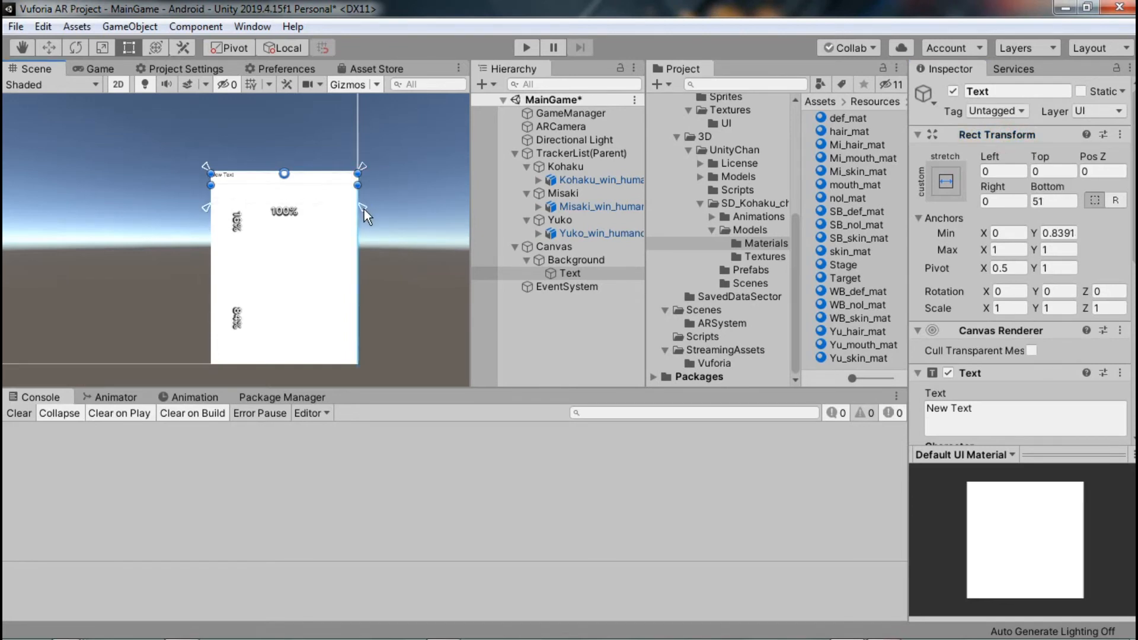
click(1058, 232)
text(0.8)
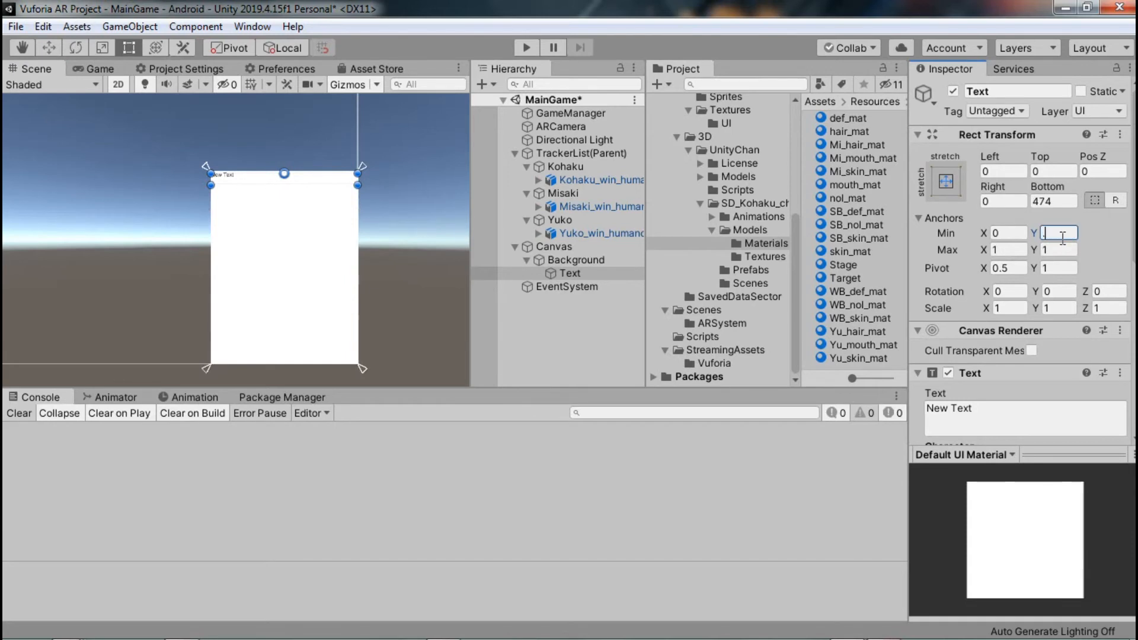
click(1036, 186)
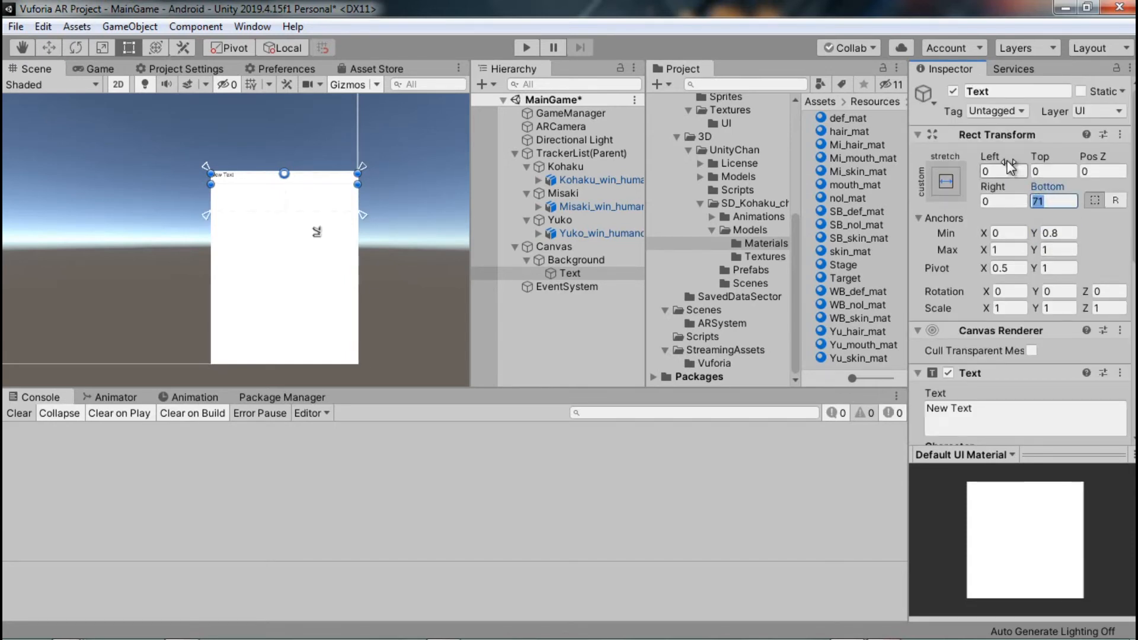
text(0)
Set the Text element's content to CharacterName and align it to the horizontal centre and vertical middle.
scroll(1062, 229, down, 4)
drag(1049, 222, 882, 210)
text(CharacterName)
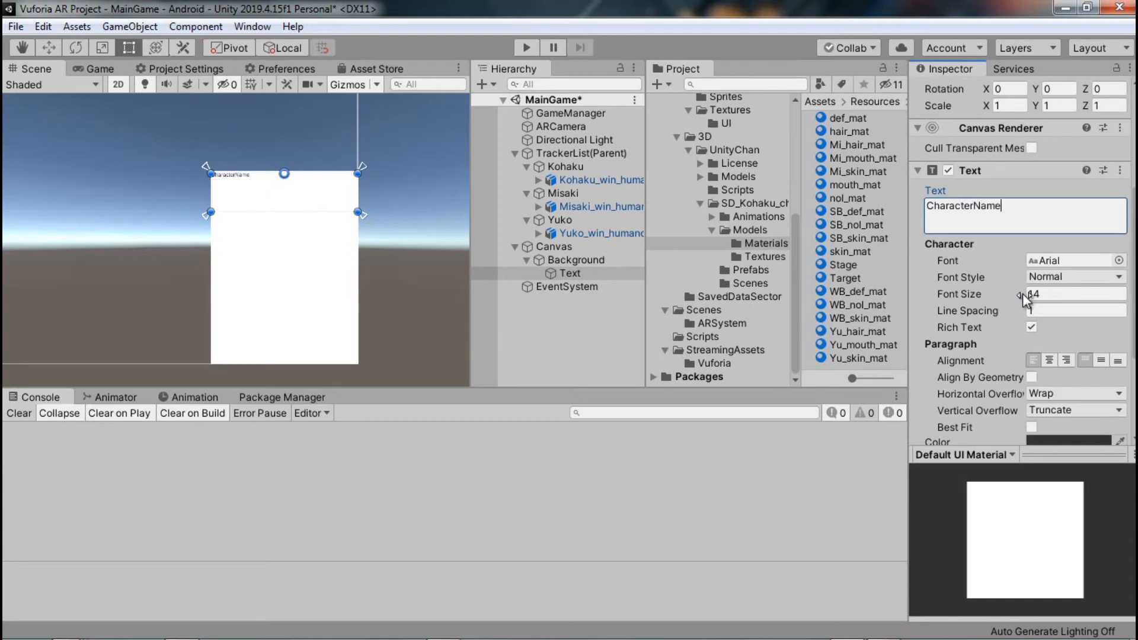
scroll(1022, 293, down, 3)
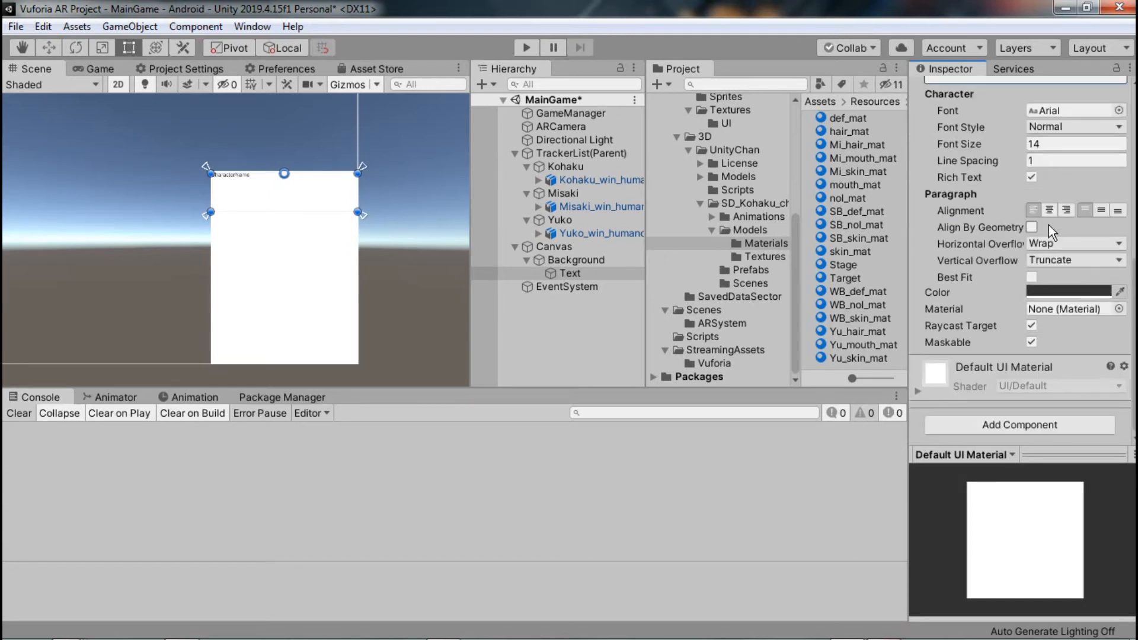
click(1058, 211)
click(1102, 211)
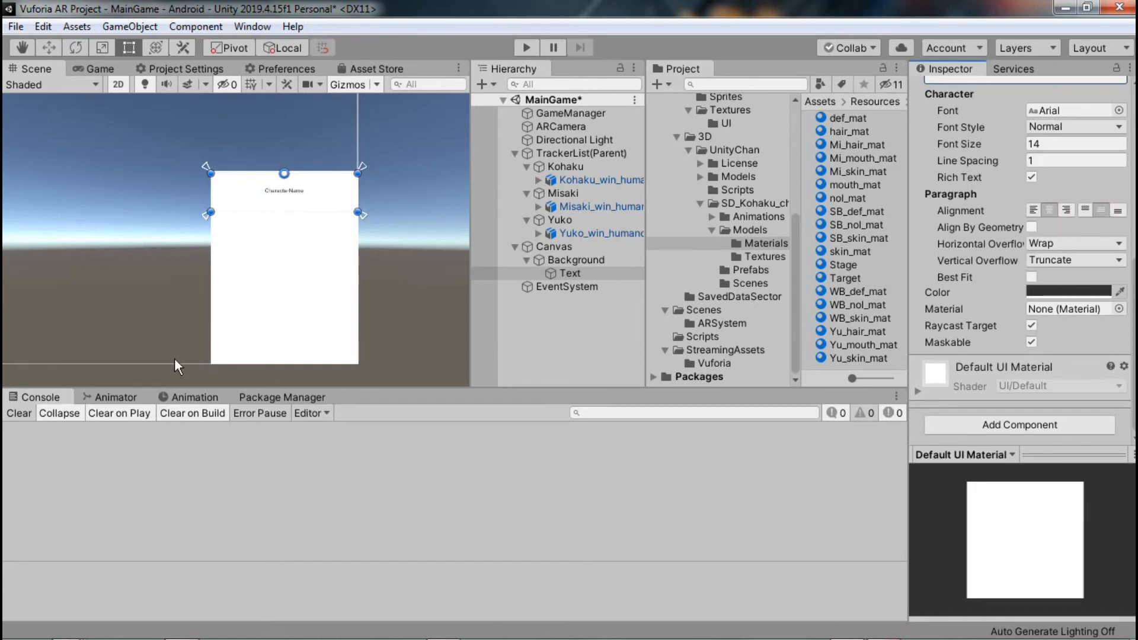
Rename the Text object under Background to a name beginning with CharacterNamePl.
click(578, 274)
click(587, 271)
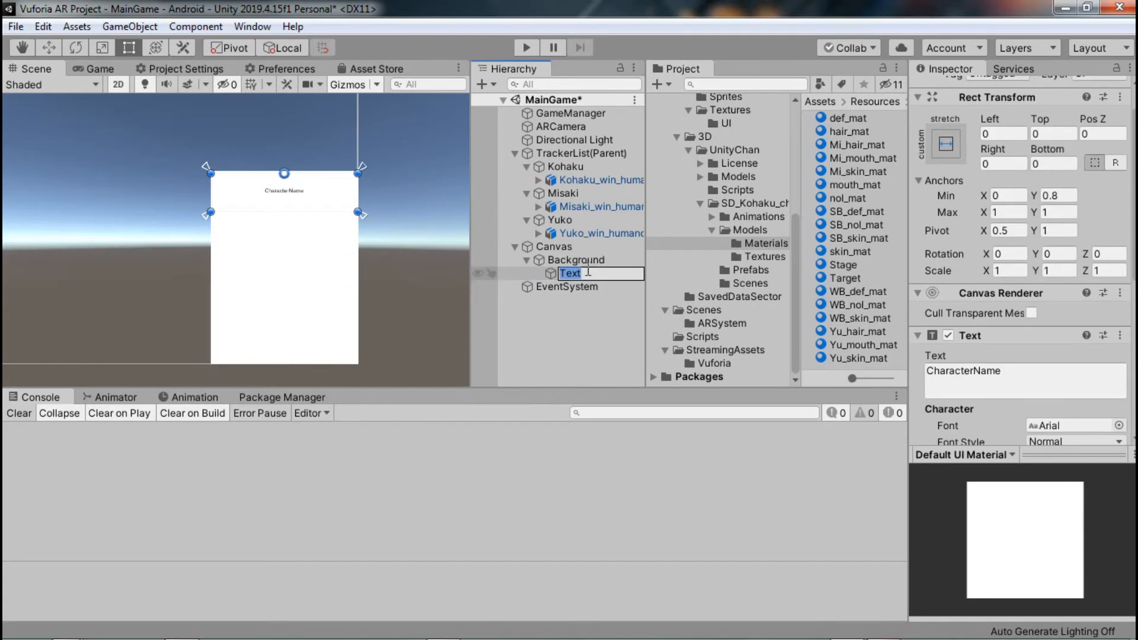
text(CharacterName)
key(Return)
Add a second UI Text element under Background and name it DescriptionChar.
right_click(589, 265)
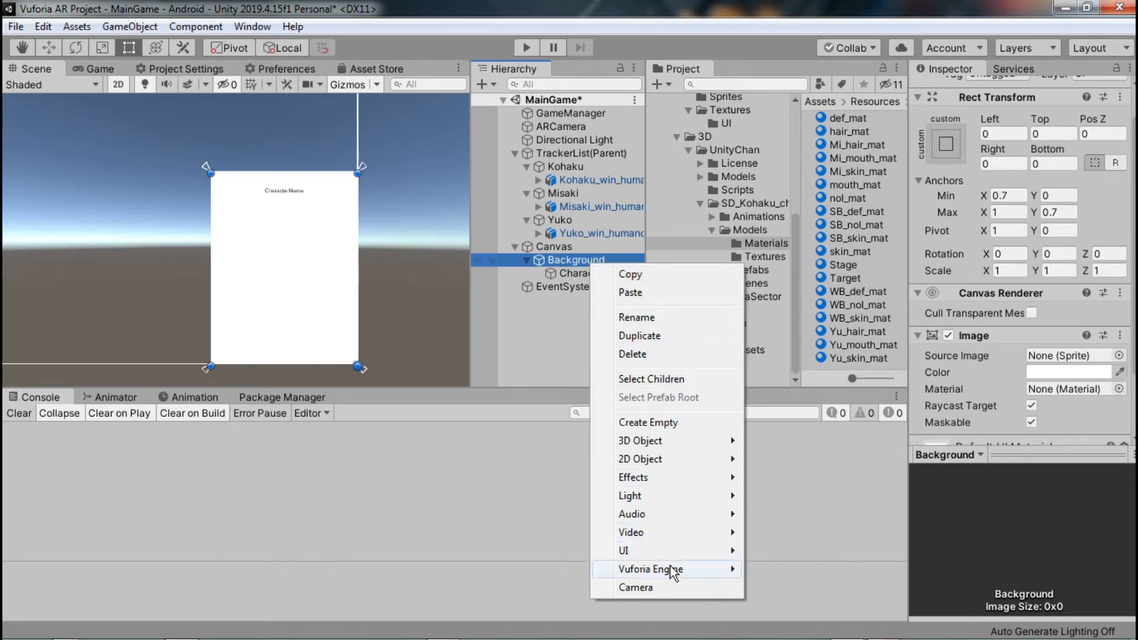
mouse_move(666, 548)
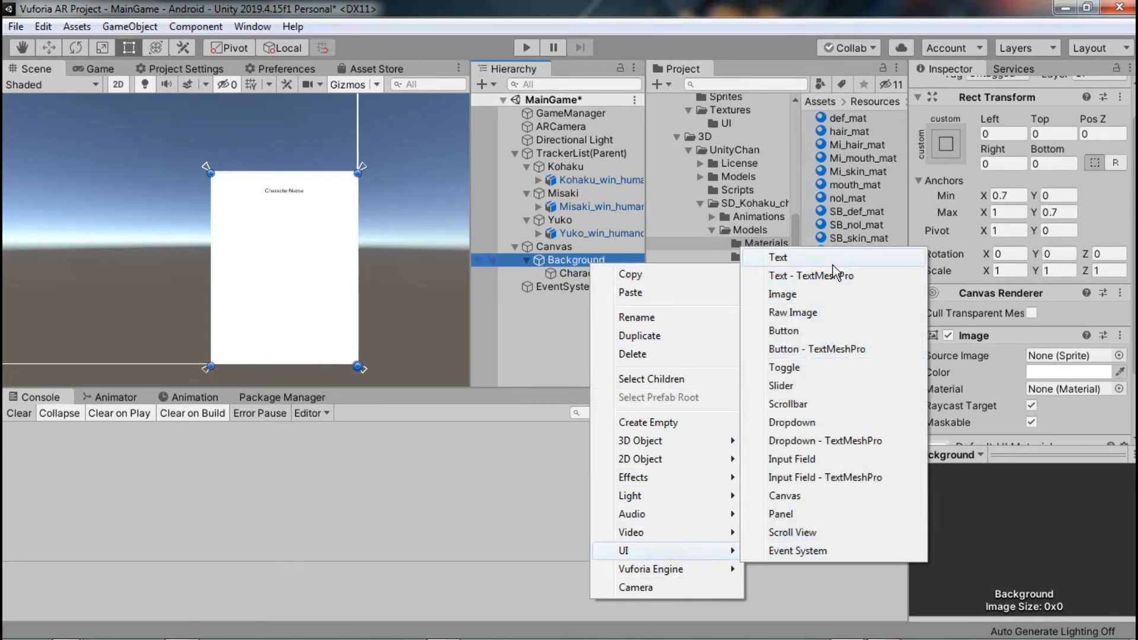
click(802, 257)
click(581, 286)
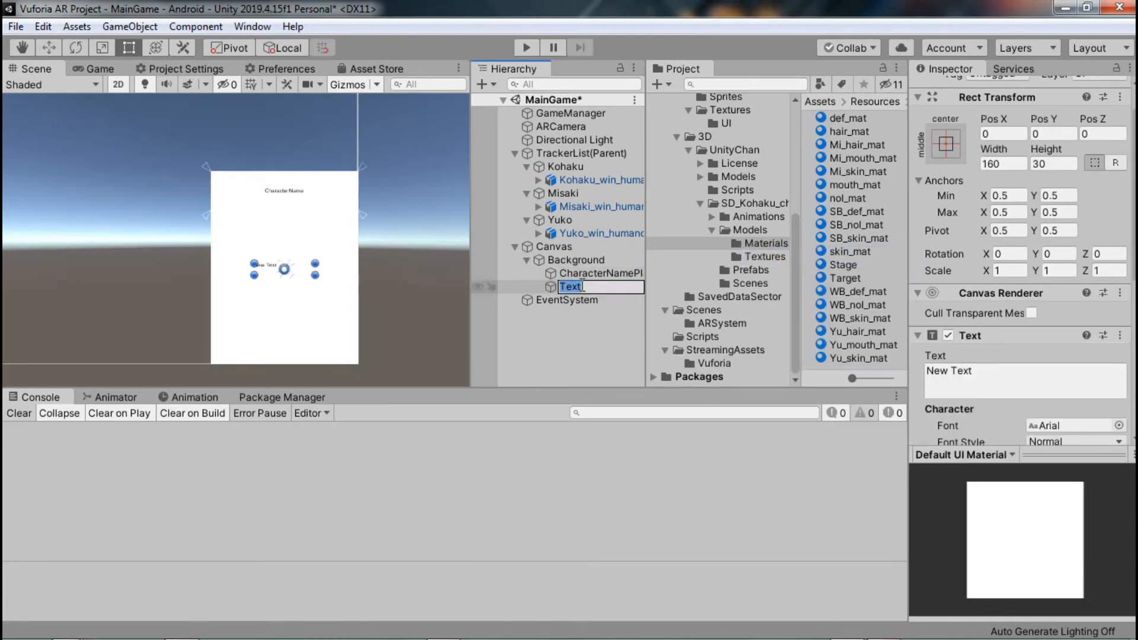
text(DescriptionChar)
key(Return)
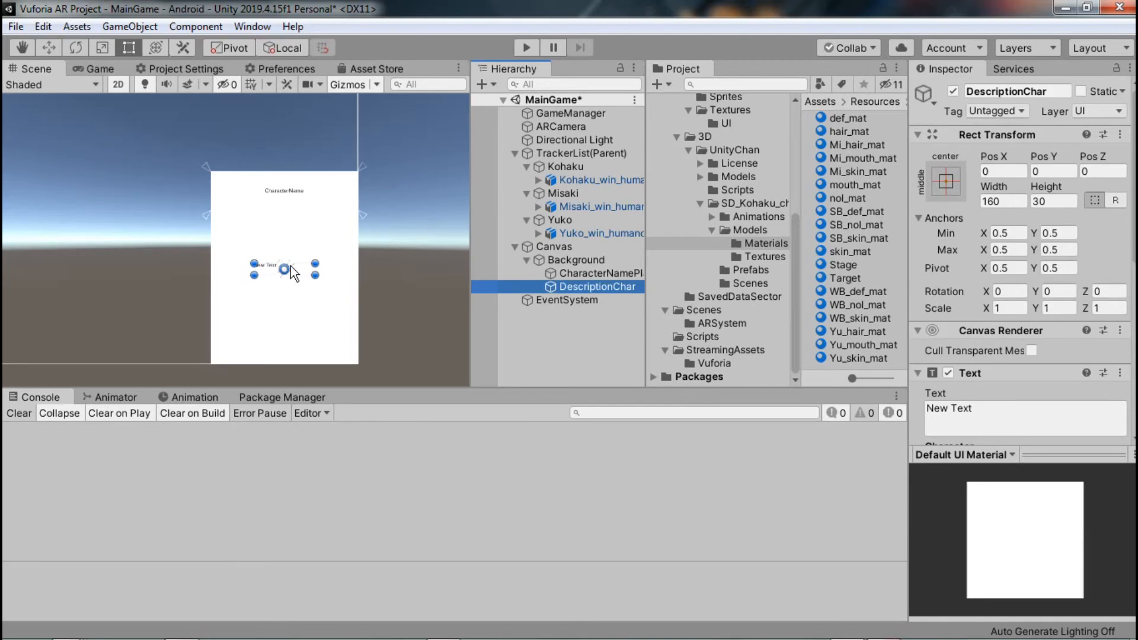
Set DescriptionChar's anchors to Min X 0, Min Y 0 and Max X 1, Max Y 0.8.
drag(292, 273, 206, 369)
click(1059, 249)
text(0.8)
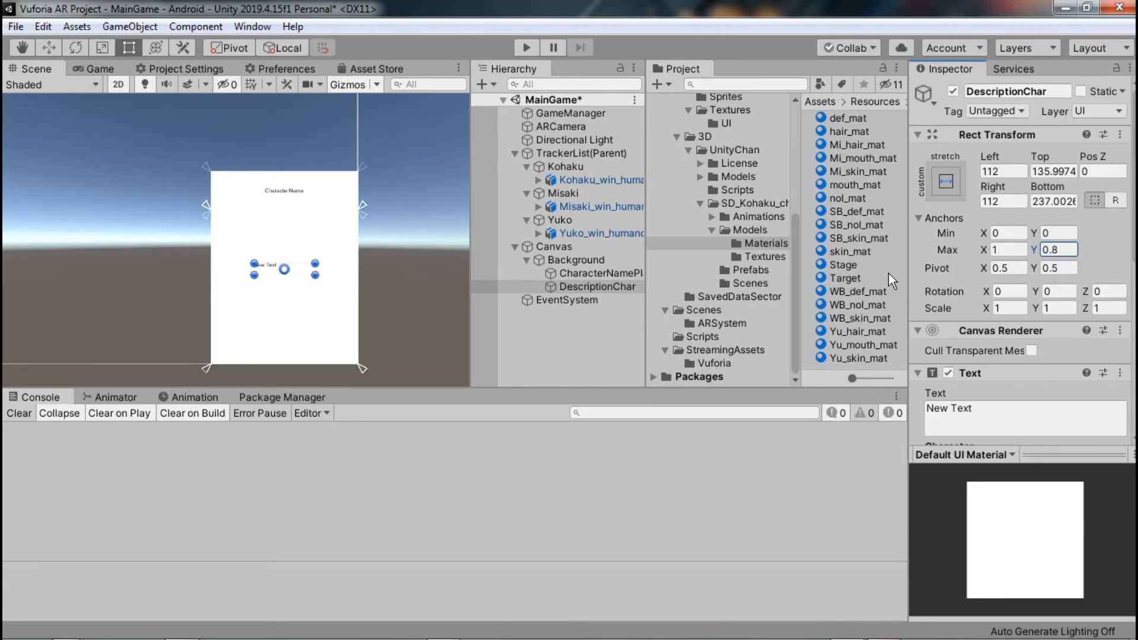
Set DescriptionChar's Left, Top, Right and Bottom offsets to 0.
click(1041, 172)
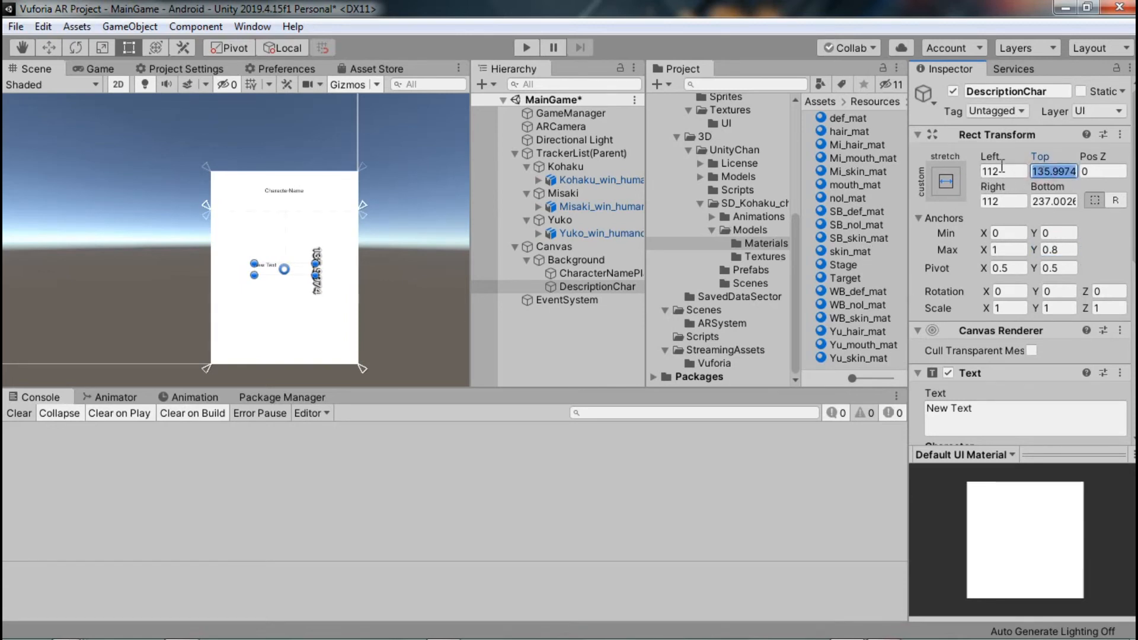
text(0)
click(1015, 171)
text(0)
click(1040, 202)
text(0)
click(1015, 201)
text(0)
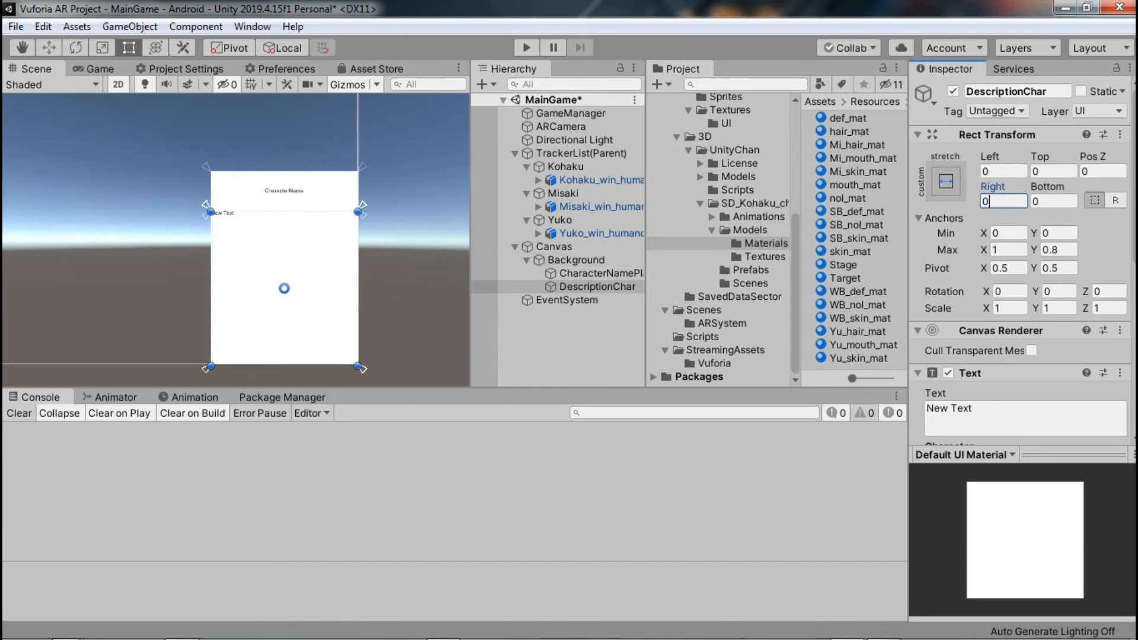
Replace DescriptionChar's text content with Description.
scroll(1082, 215, down, 5)
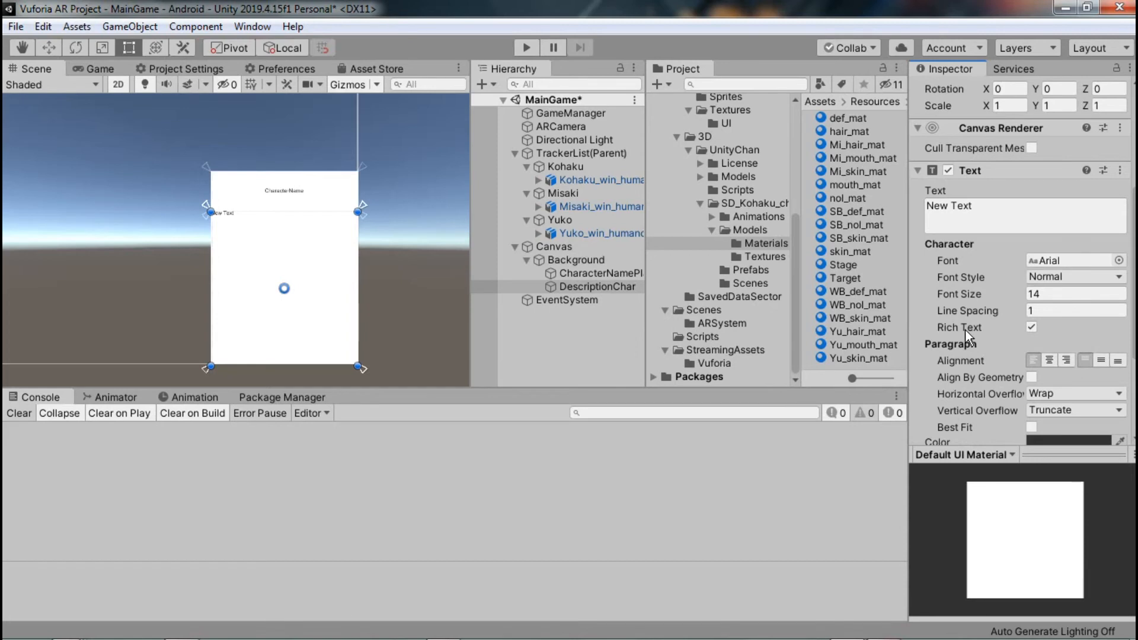
click(1008, 221)
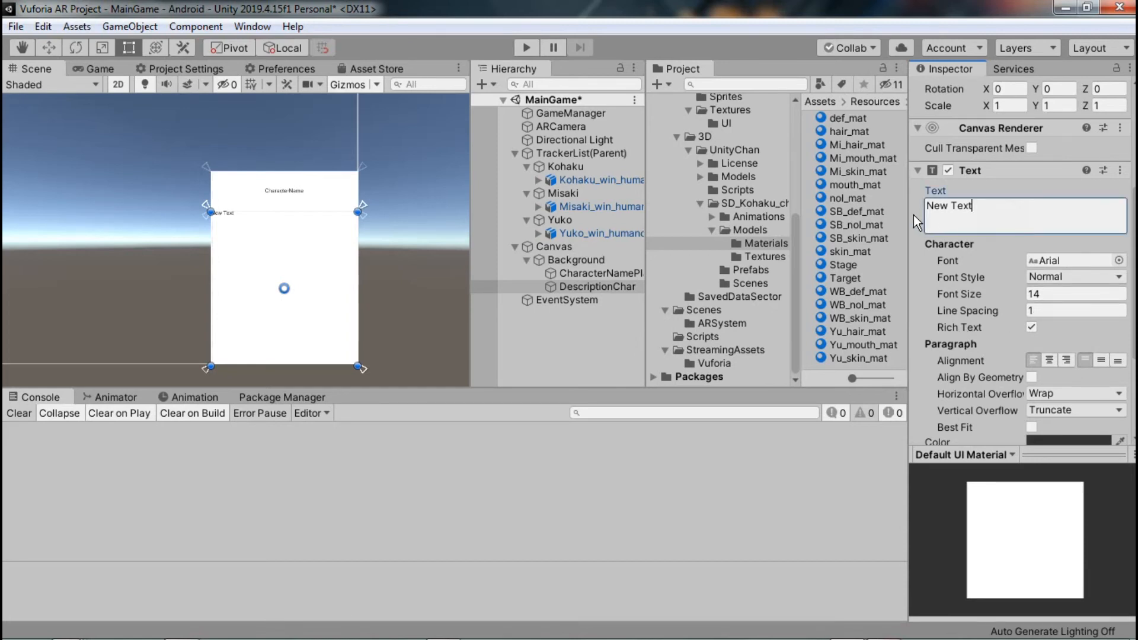
key(ctrl+a)
text(Description)
scroll(1051, 309, down, 3)
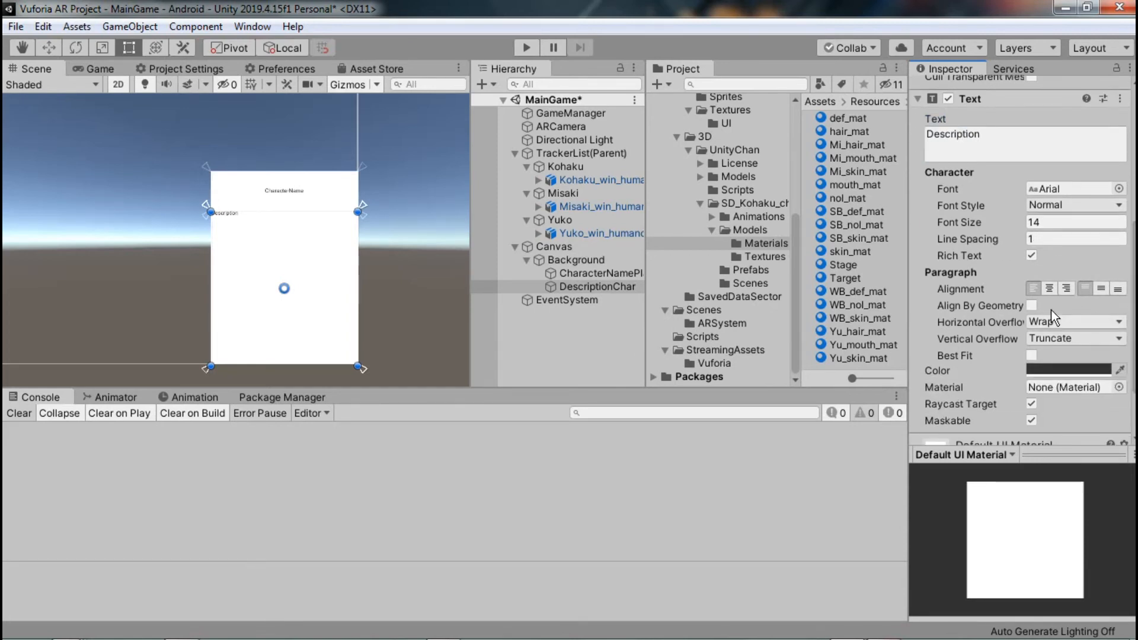
Enable Best Fit on the CharacterName text and set its font style to Bold And Italic.
click(567, 273)
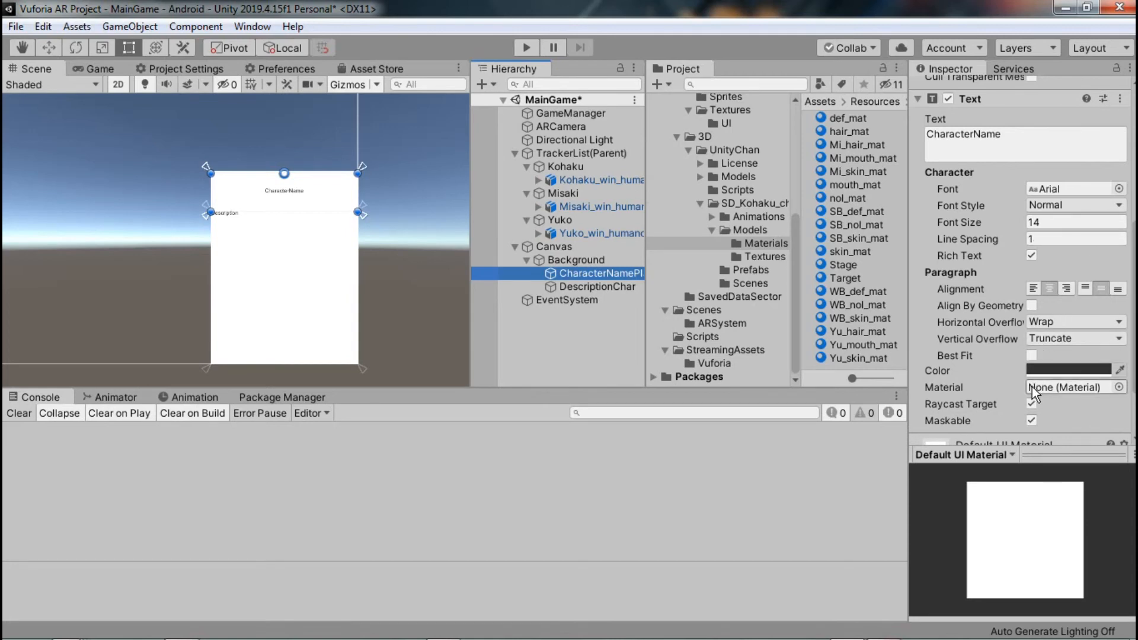
click(1032, 355)
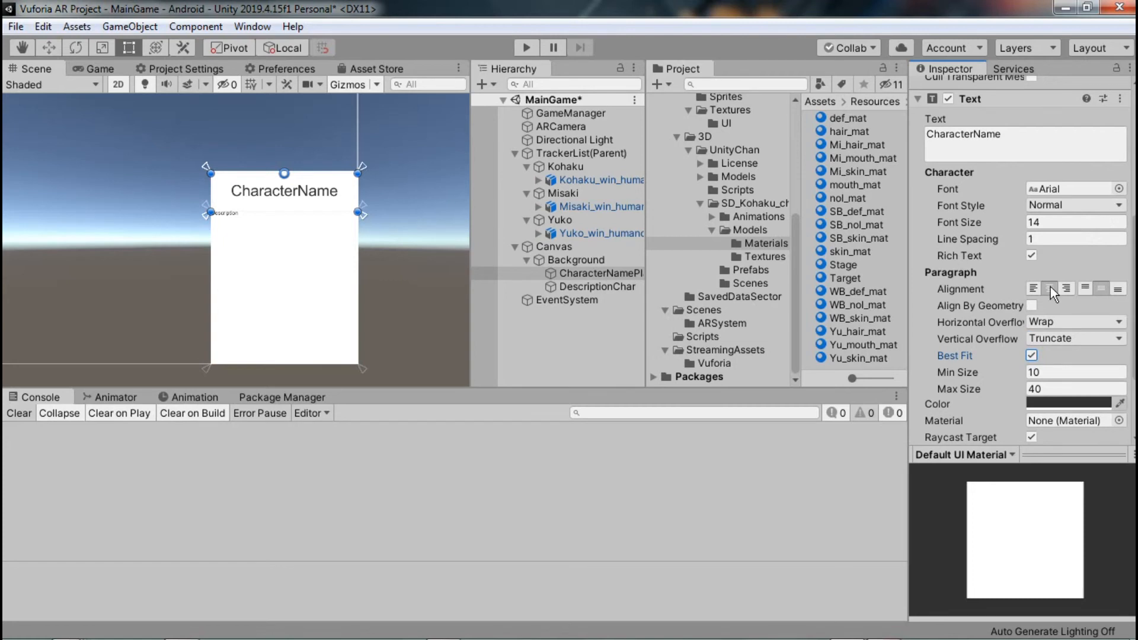
click(1065, 205)
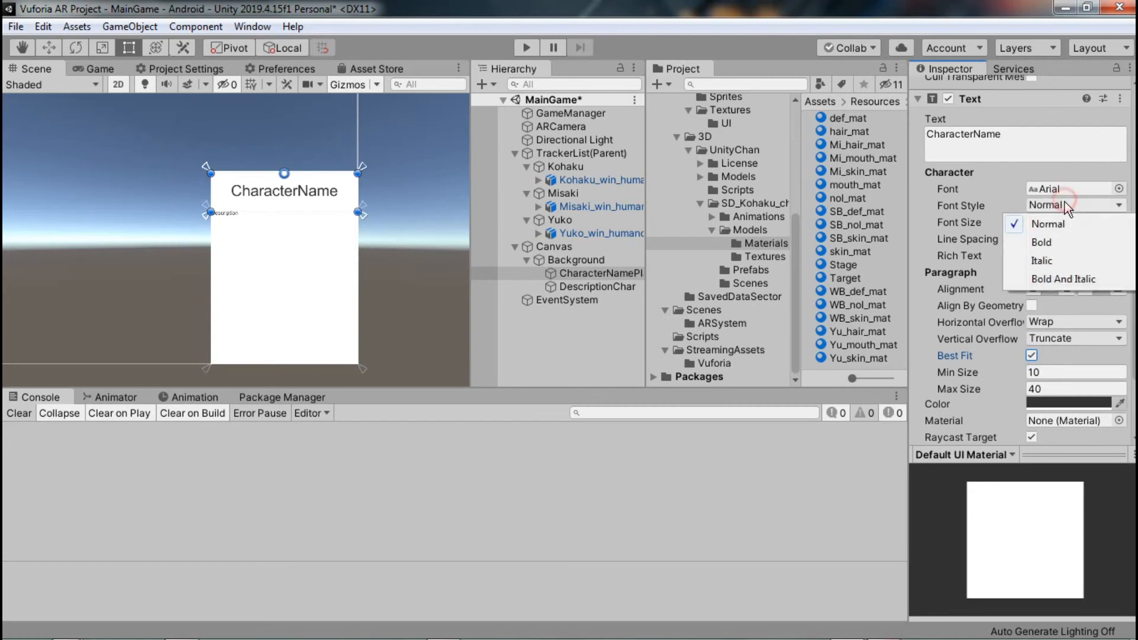
click(1058, 273)
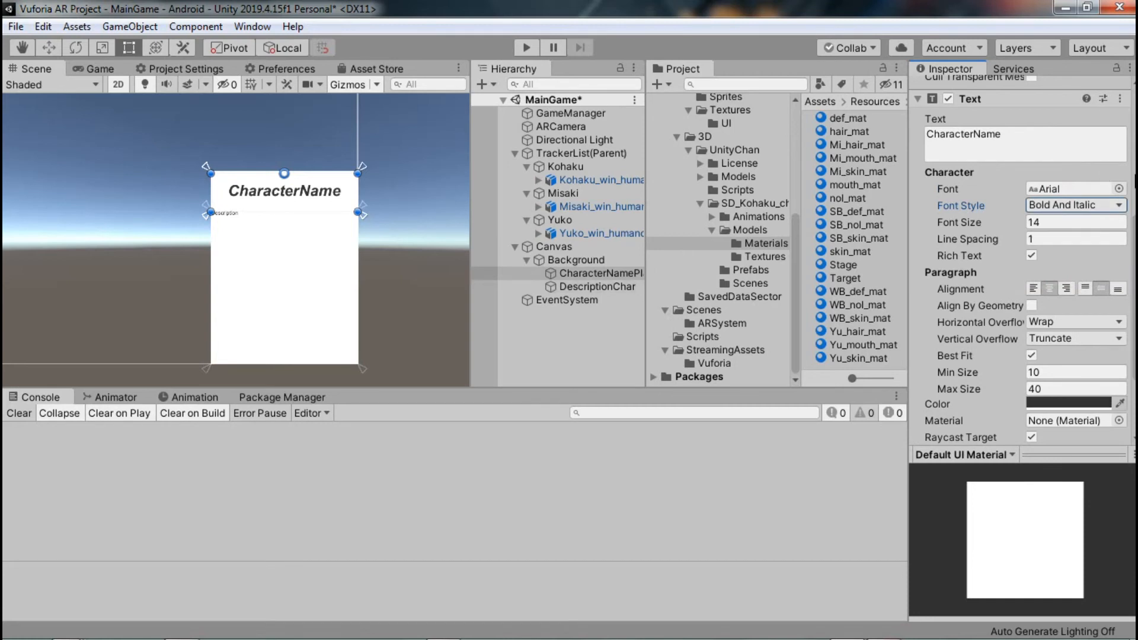
click(1119, 188)
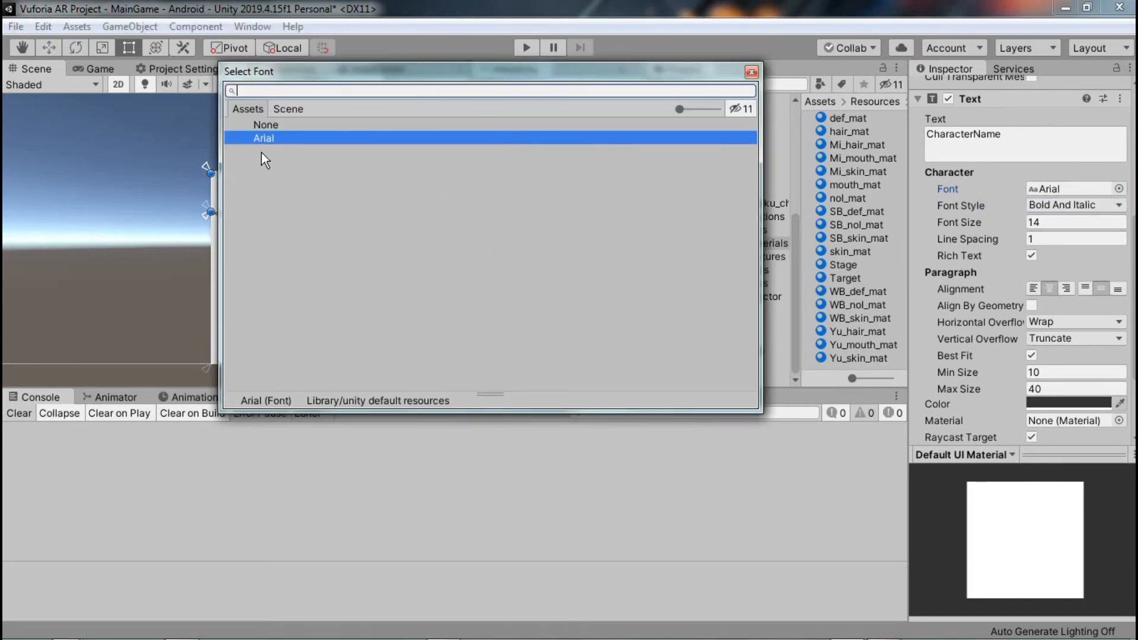
drag(554, 72, 190, 76)
scroll(717, 215, up, 5)
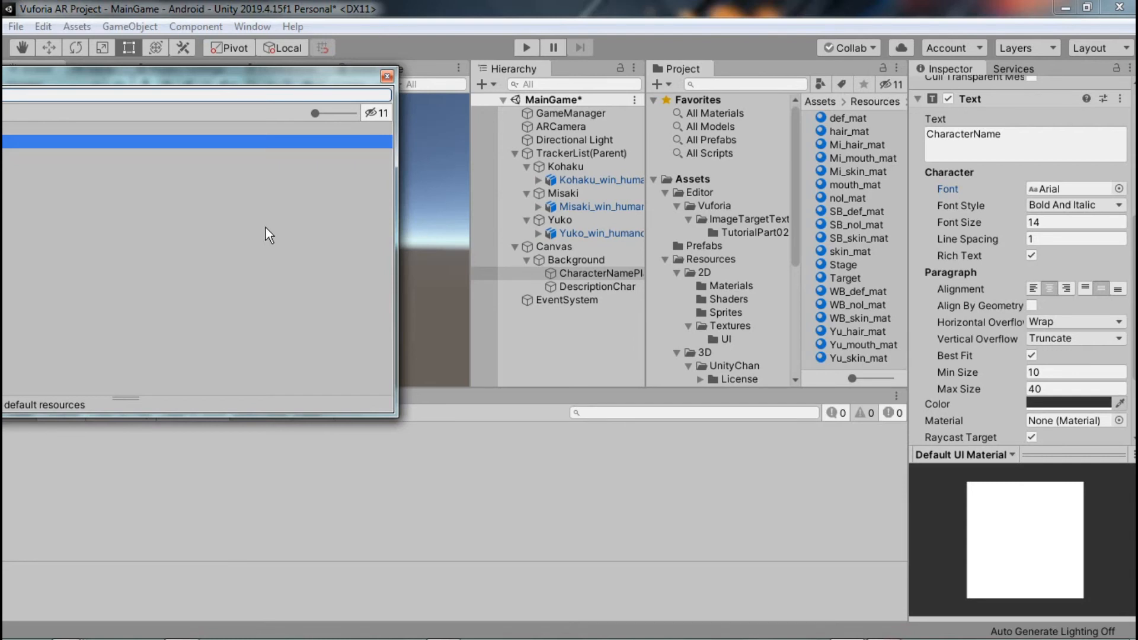
drag(318, 79, 546, 76)
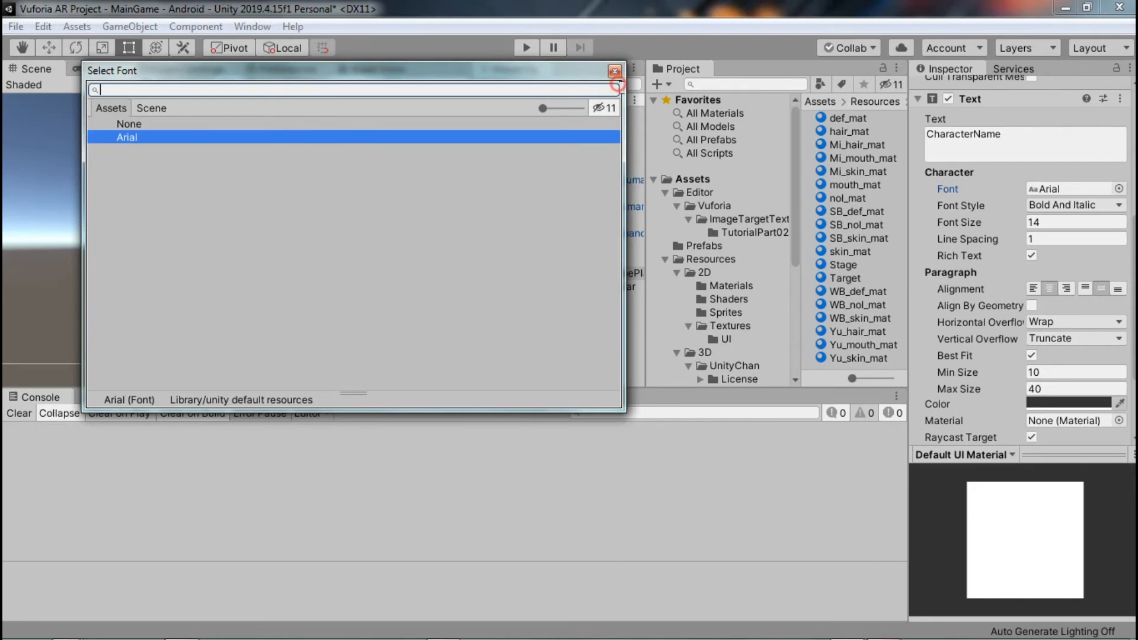
click(614, 71)
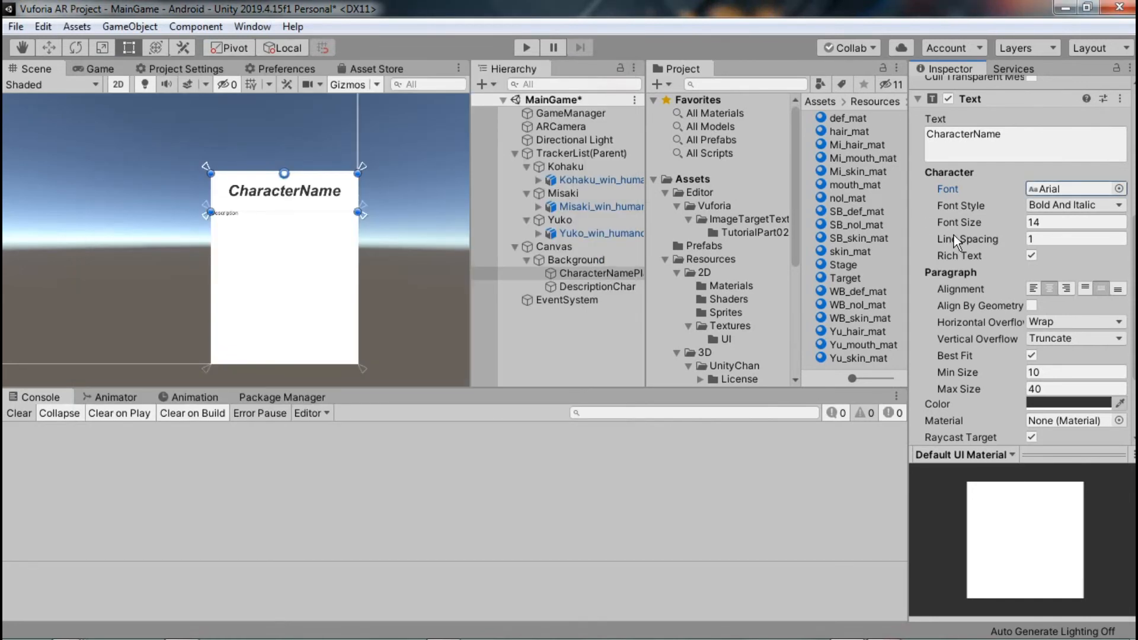
Set the DescriptionChar text's font style to Italic and its font size to 20.
click(625, 284)
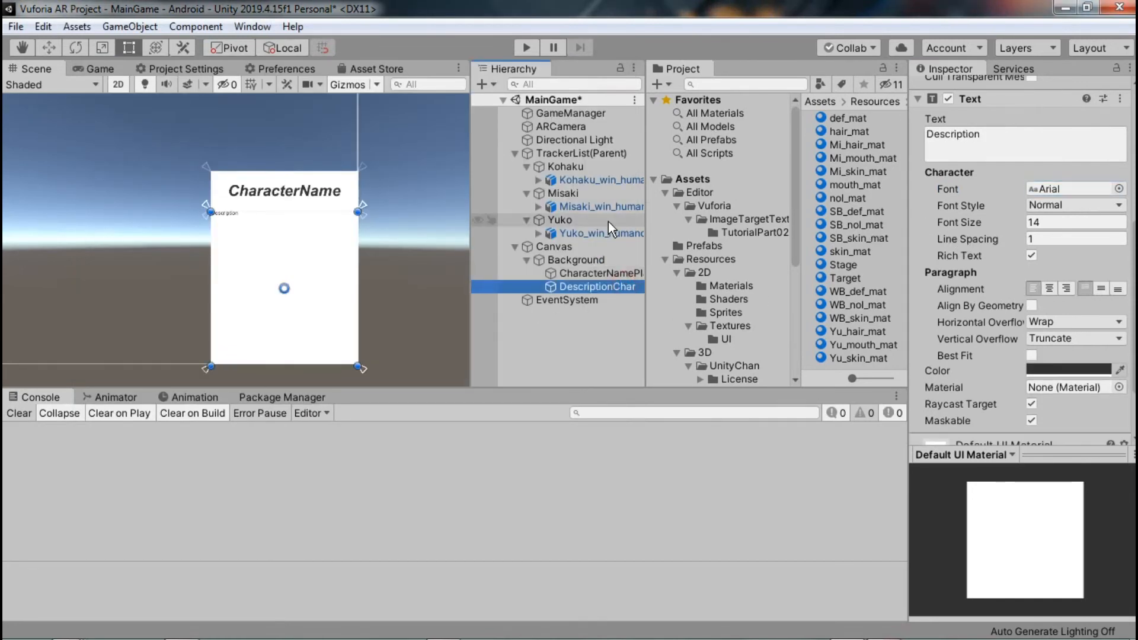
click(1090, 201)
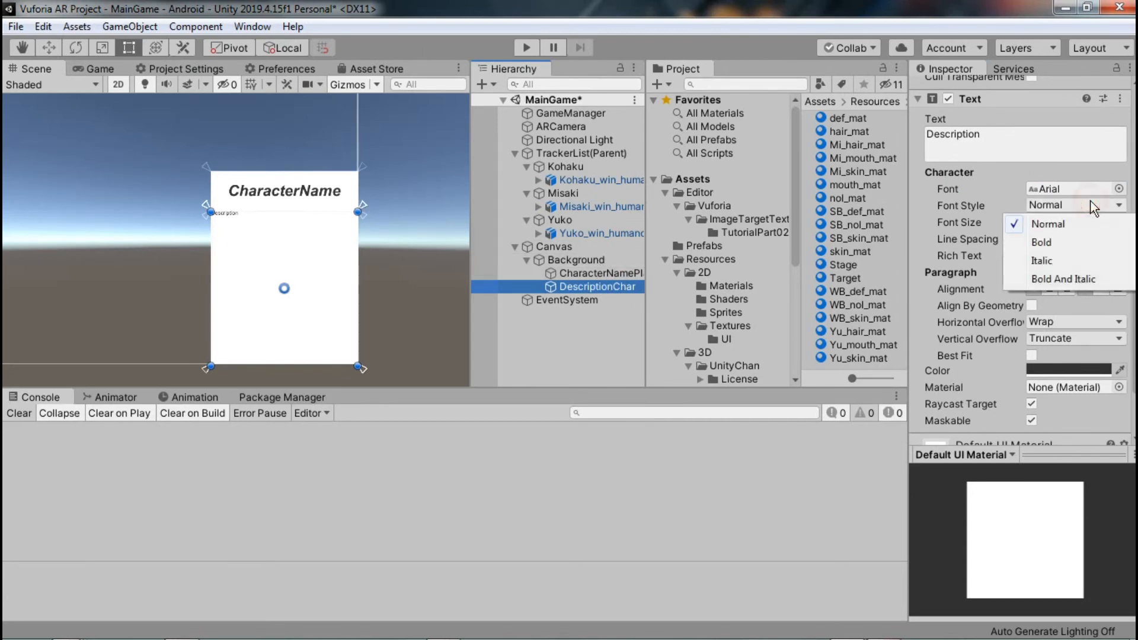
click(1065, 261)
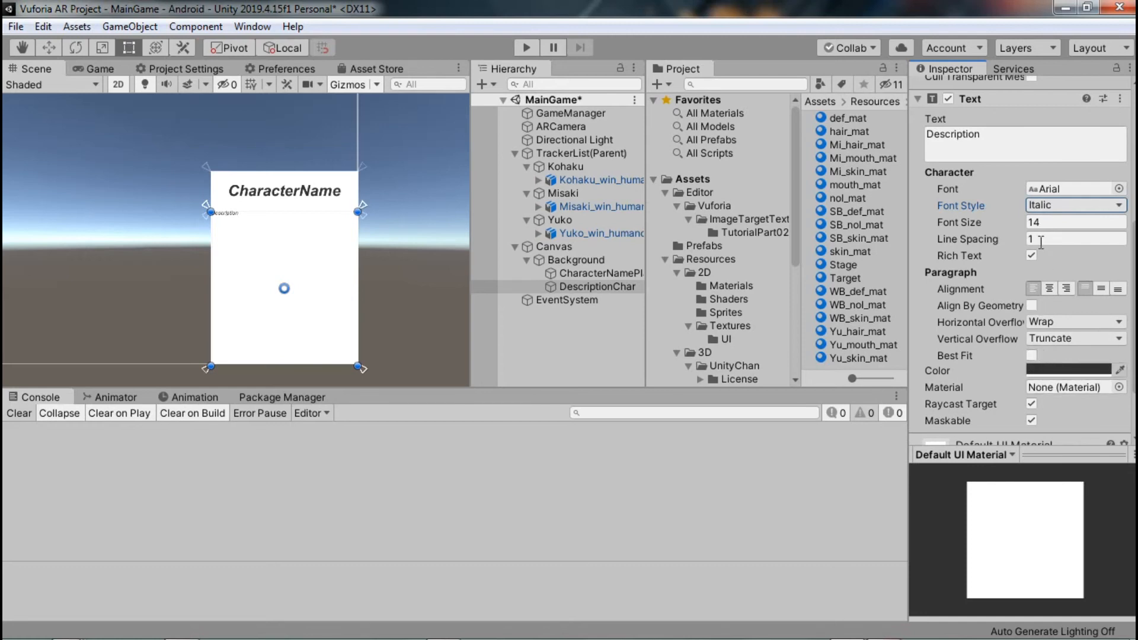
drag(1020, 227, 1036, 224)
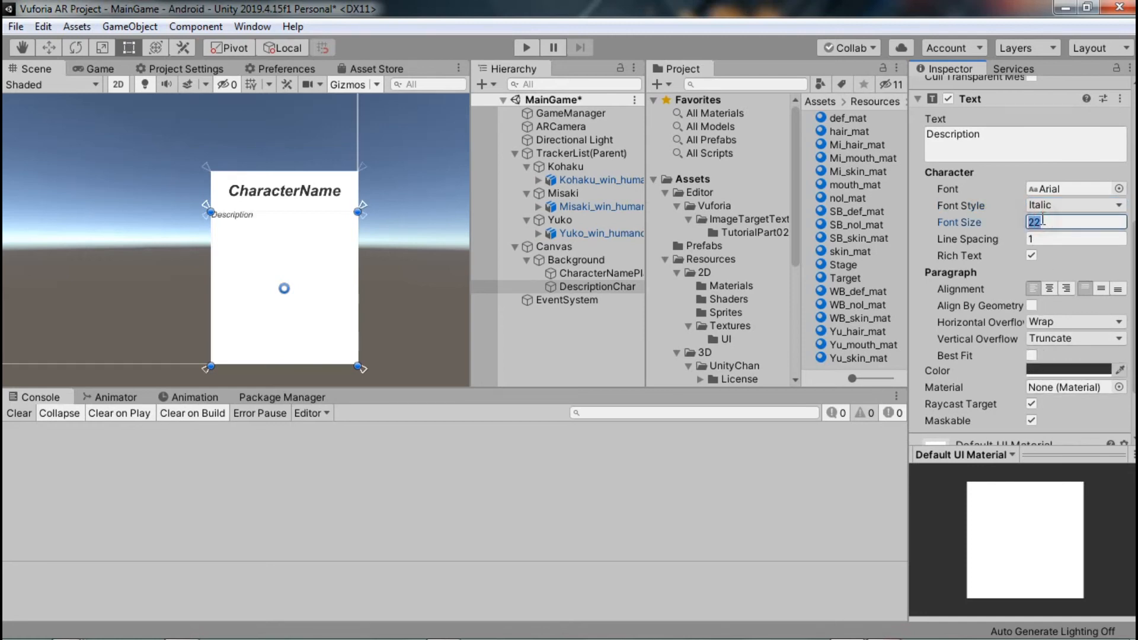
text(20)
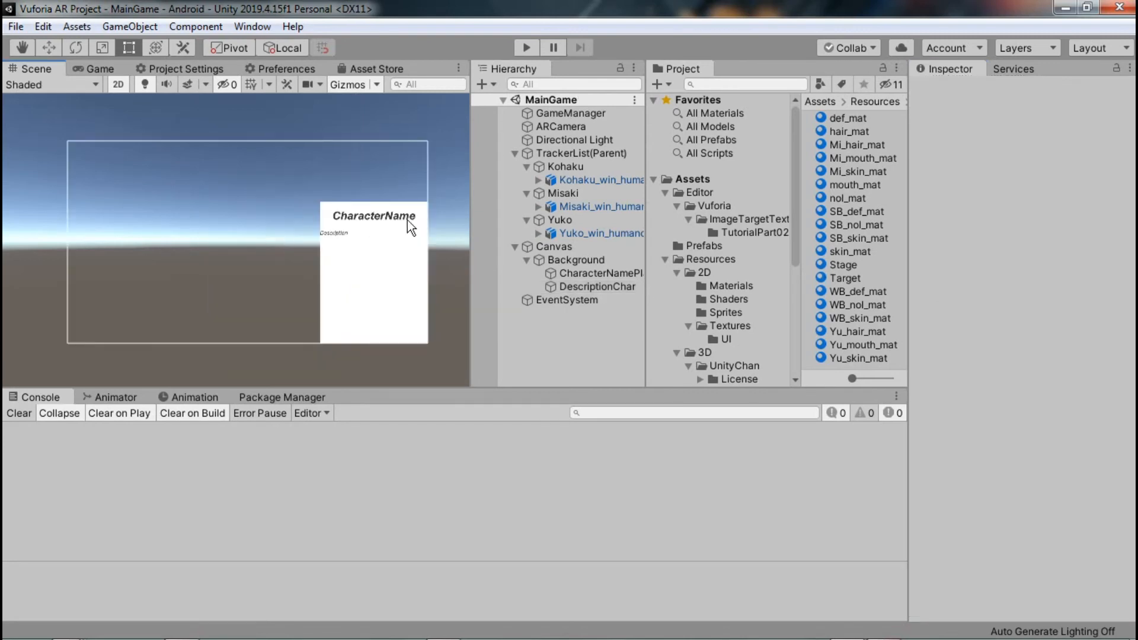
Preview the Background panel in the Game view at several portrait and landscape resolutions, returning to 1280x720 Landscape.
click(574, 259)
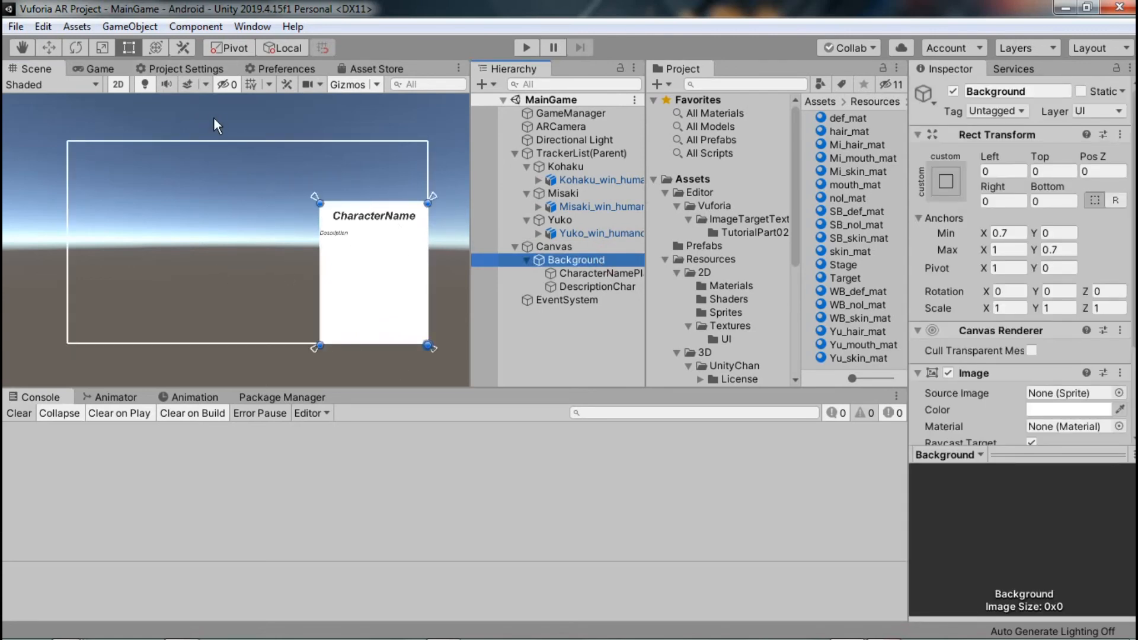
click(97, 69)
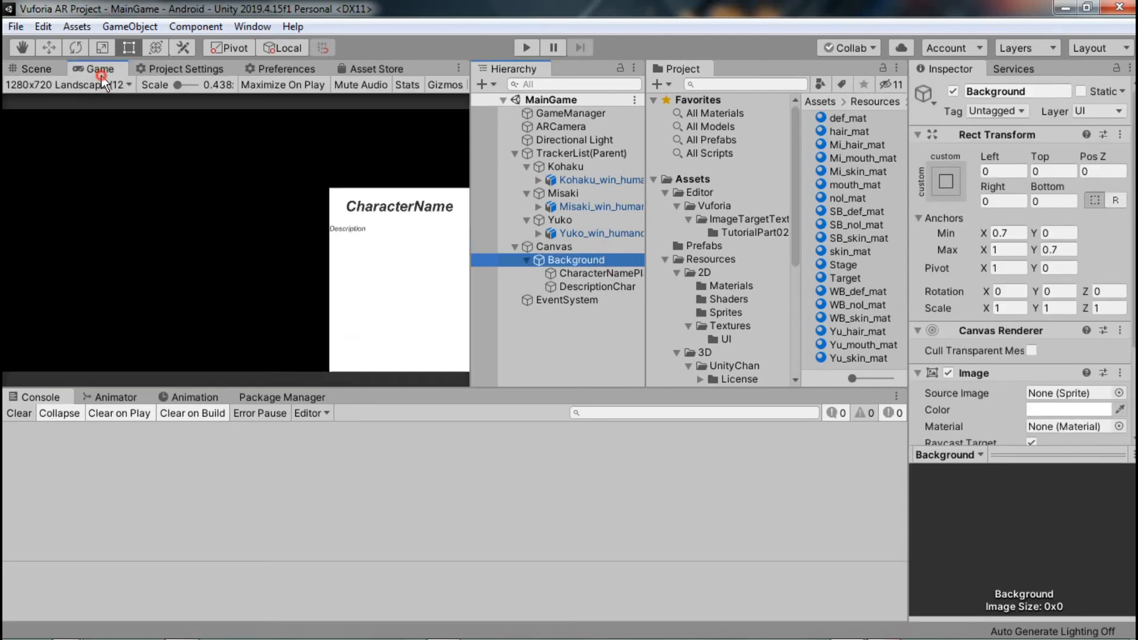
click(127, 84)
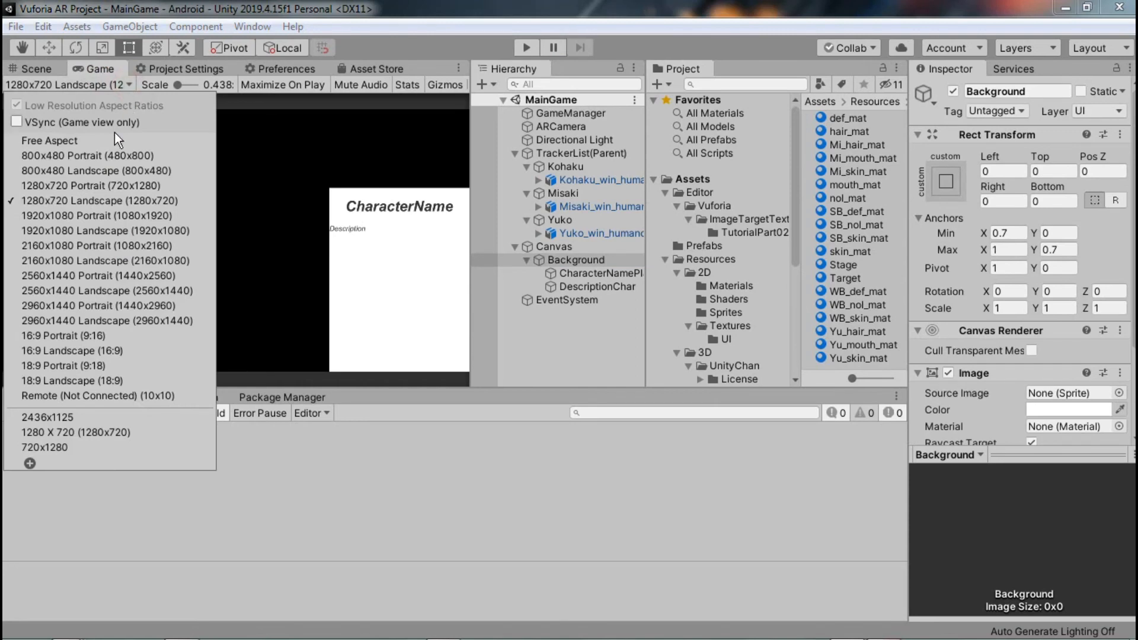
click(113, 155)
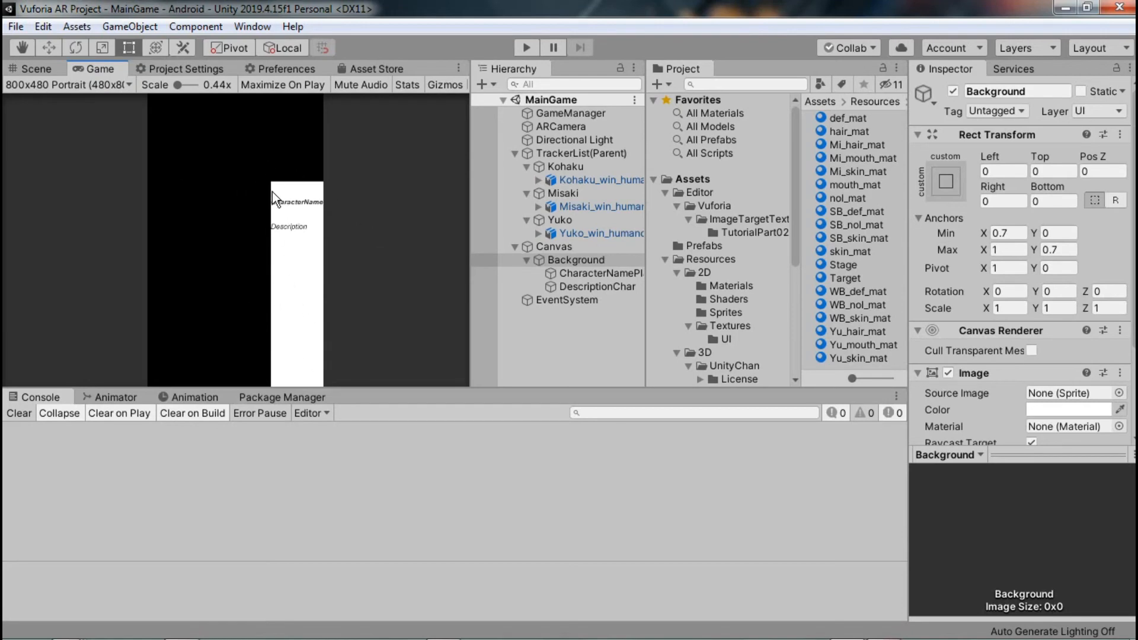
click(68, 84)
click(93, 108)
click(72, 84)
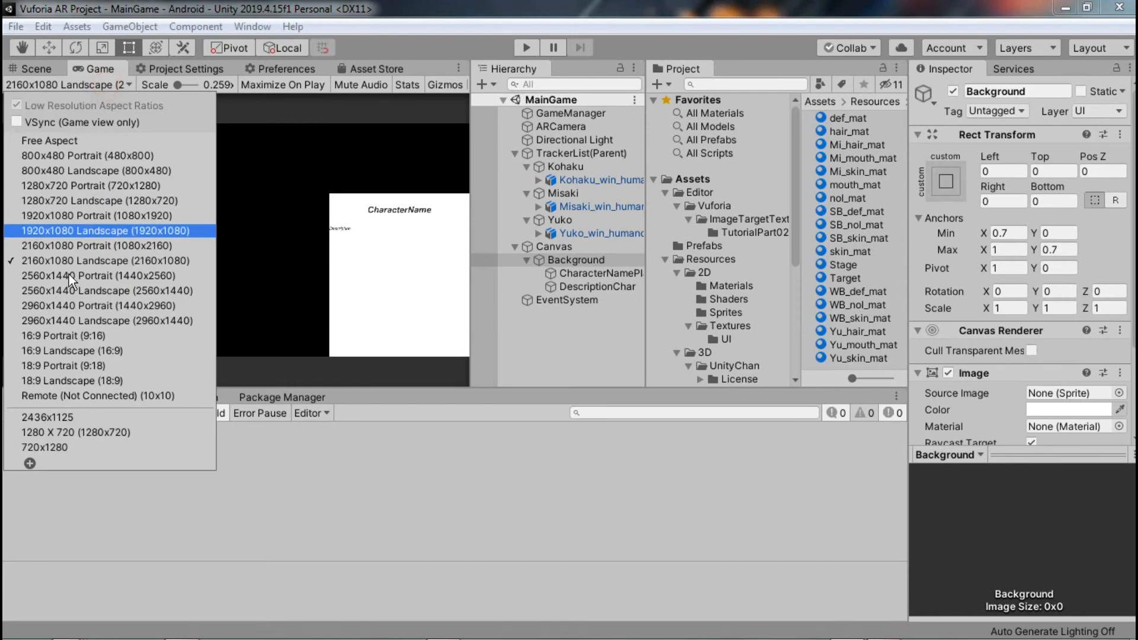
click(45, 354)
click(68, 84)
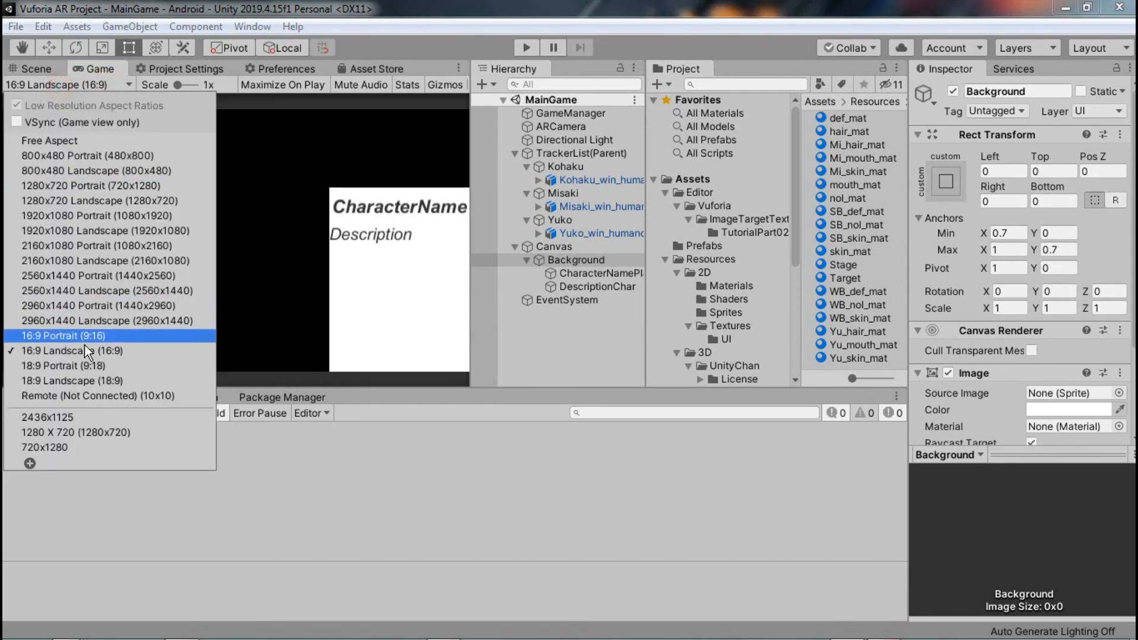
click(91, 364)
click(68, 84)
click(115, 199)
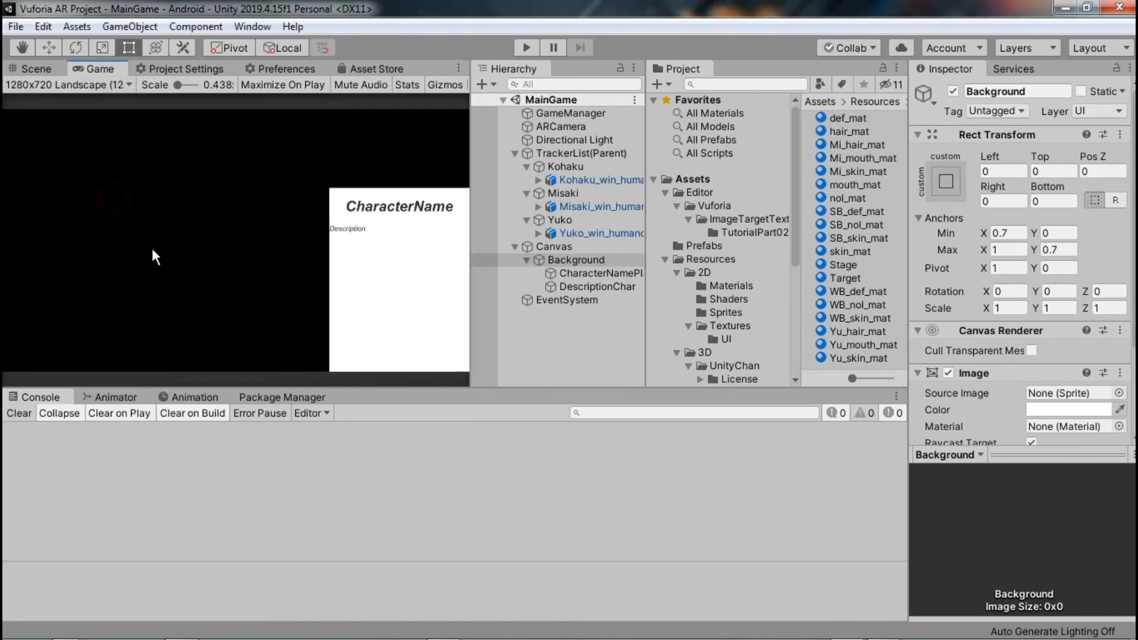
Turn off the Scene view's 2D mode and frame the Kohaku_win_humanoid model above its image target.
double_click(607, 248)
click(601, 180)
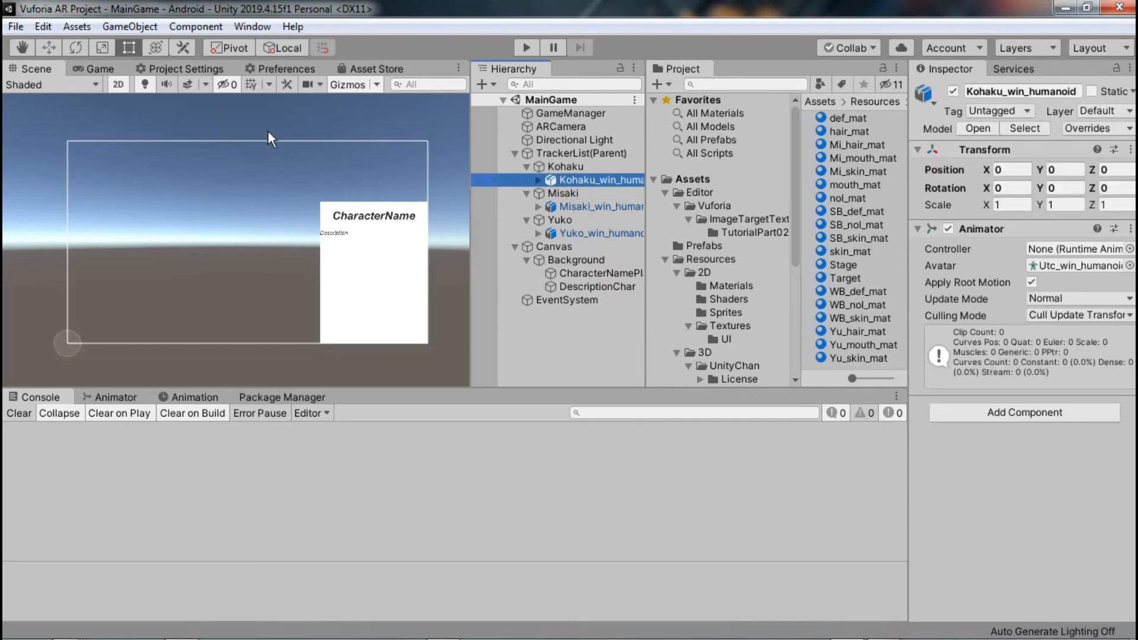
click(118, 84)
click(618, 181)
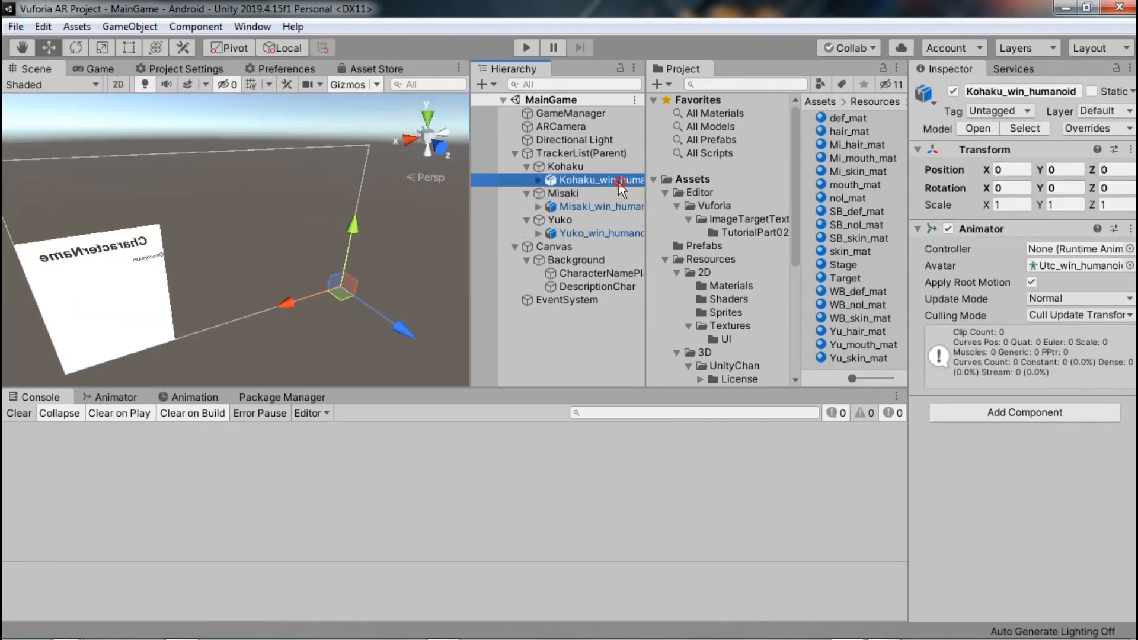
click(557, 168)
double_click(556, 180)
scroll(260, 248, down, 5)
right_drag(261, 247, 184, 237)
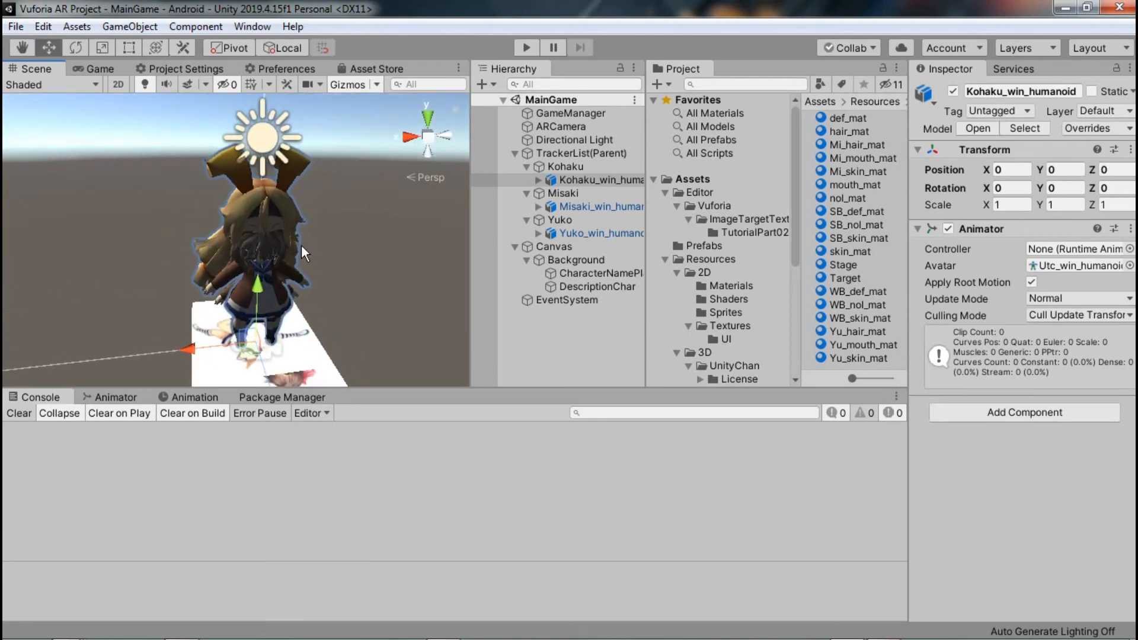
Deactivate the Kohaku_win_humanoid model and reactivate it to compare the overlapping characters.
ctrl+click(583, 206)
ctrl+click(585, 231)
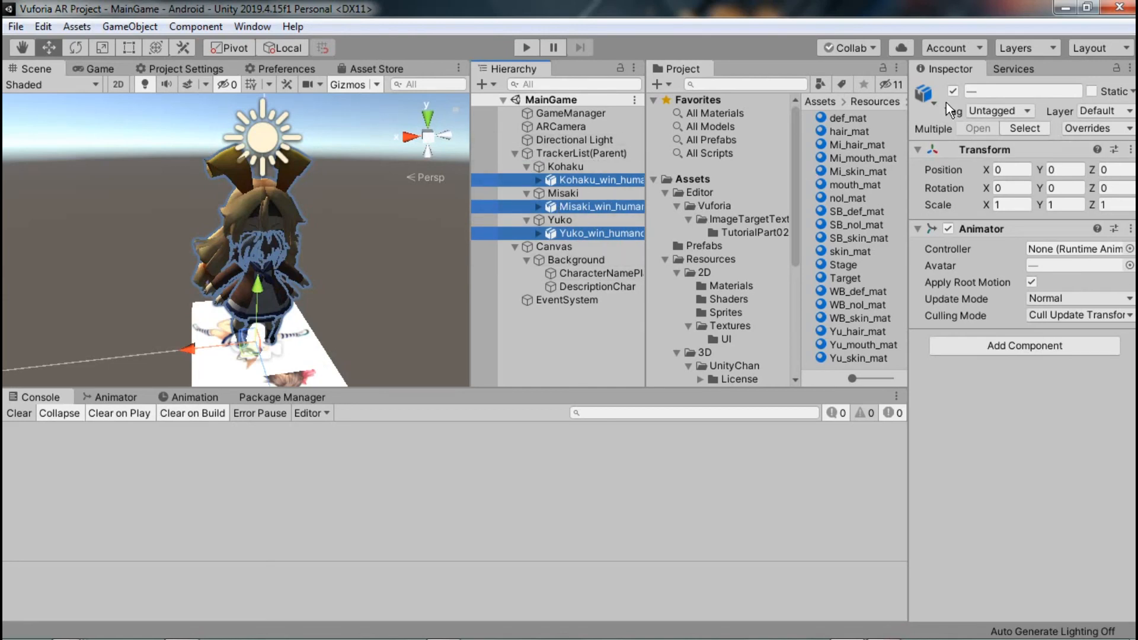
click(576, 178)
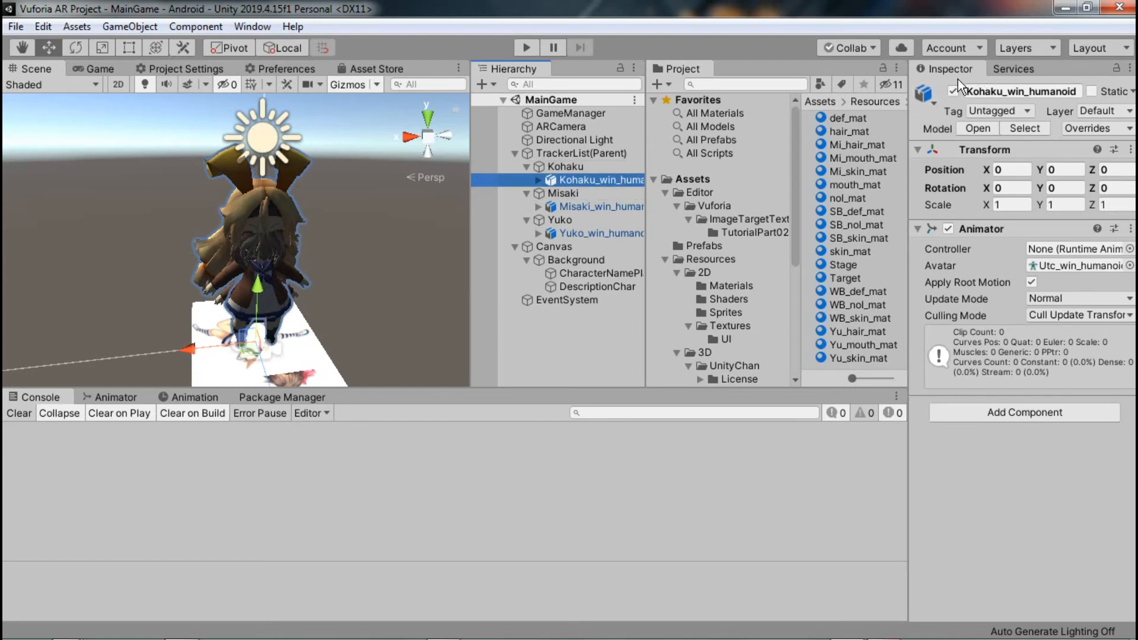
click(1017, 91)
click(953, 91)
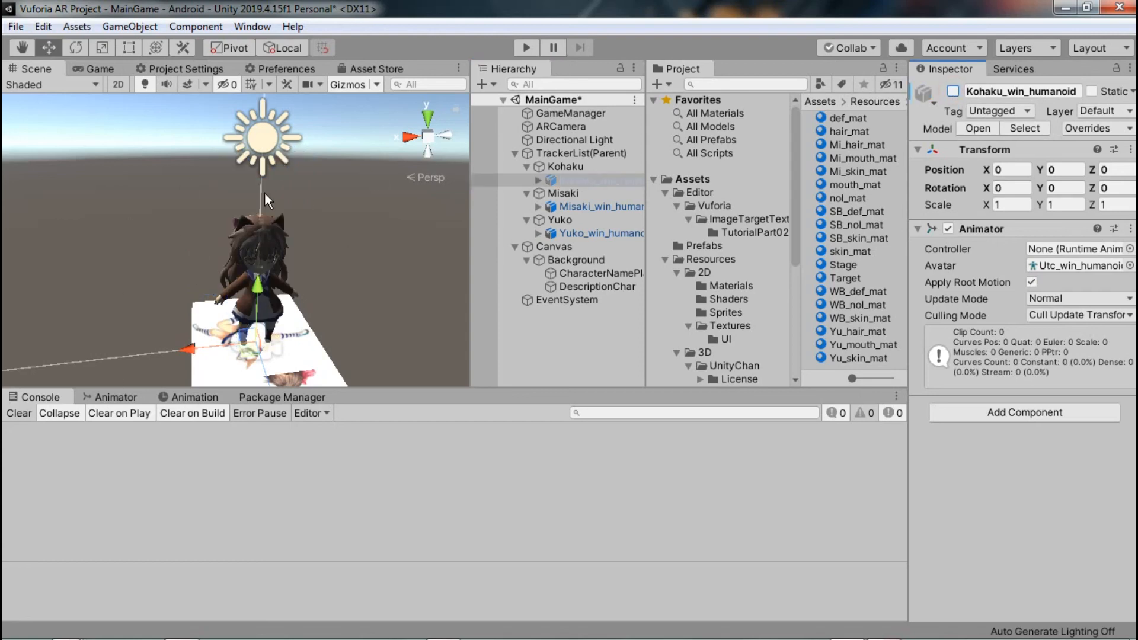
click(953, 91)
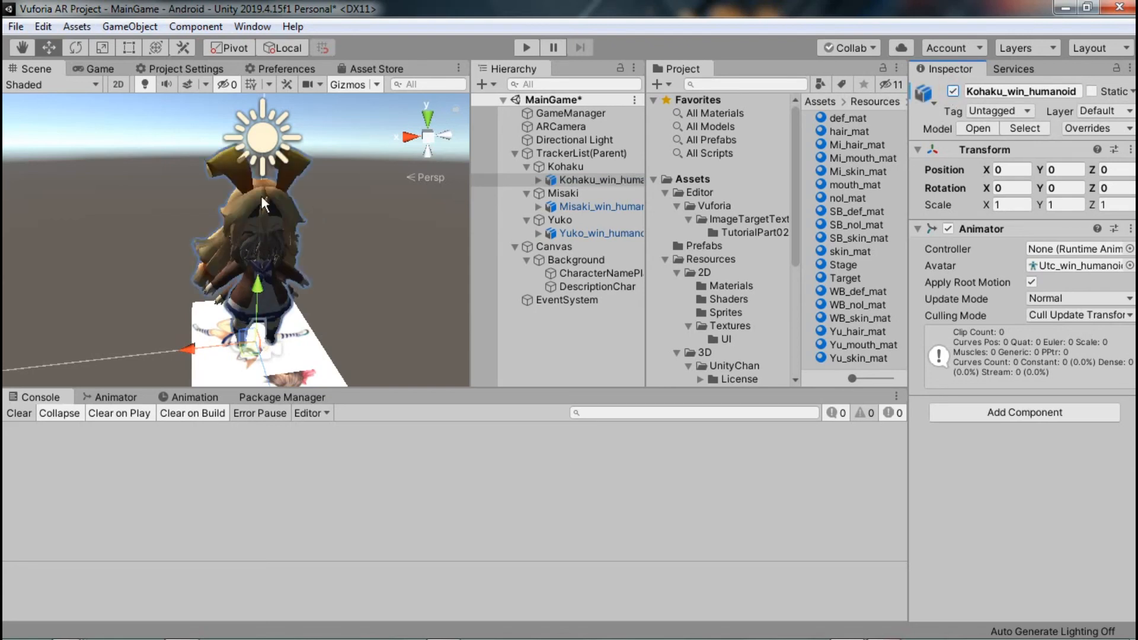
Try uniform scales of 0.5 and 0.7 on the Kohaku_win_humanoid model.
click(613, 206)
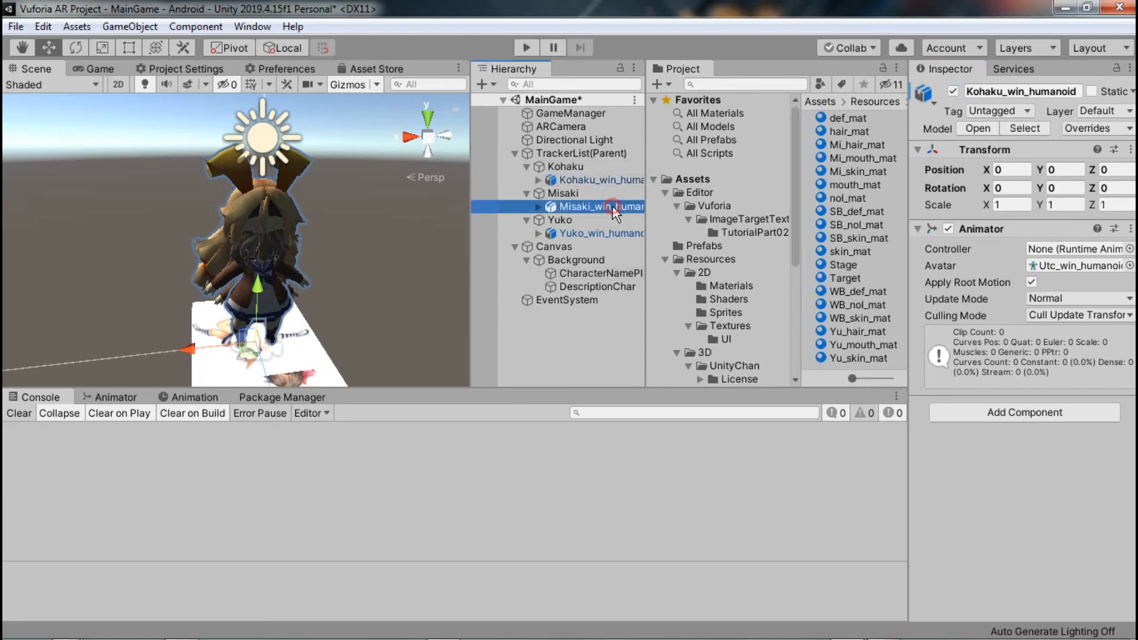
click(620, 188)
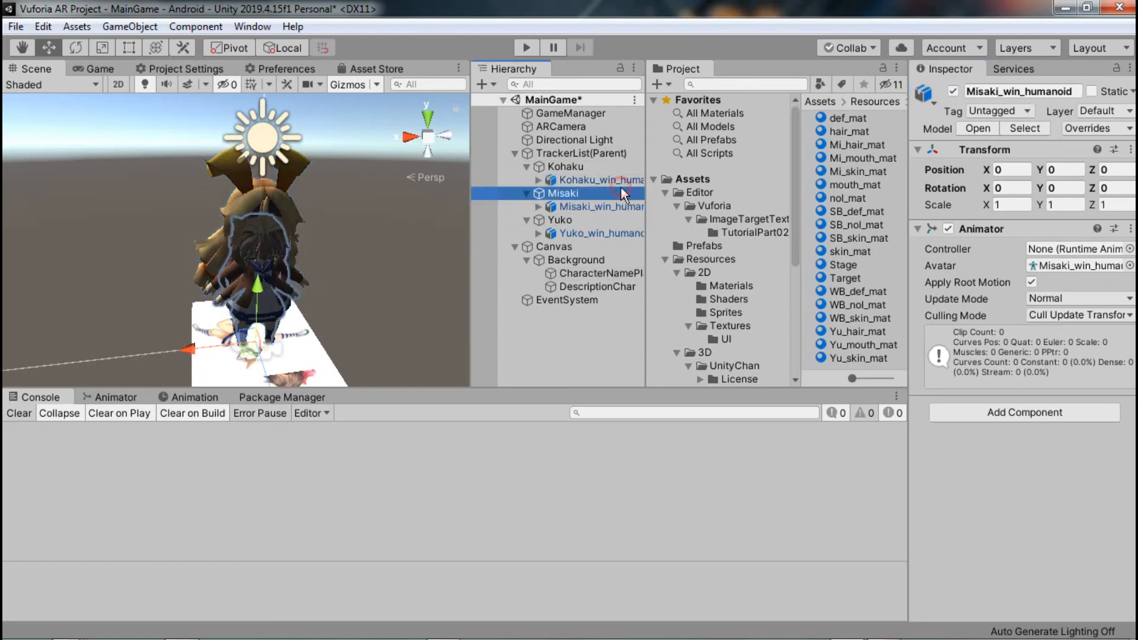
click(620, 182)
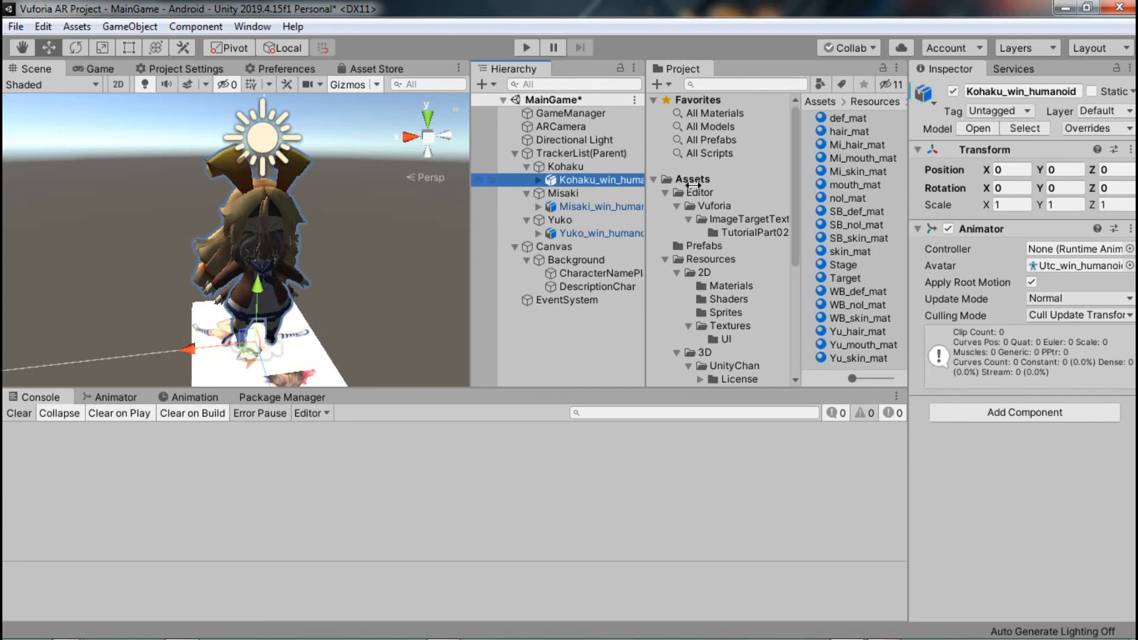
click(1023, 206)
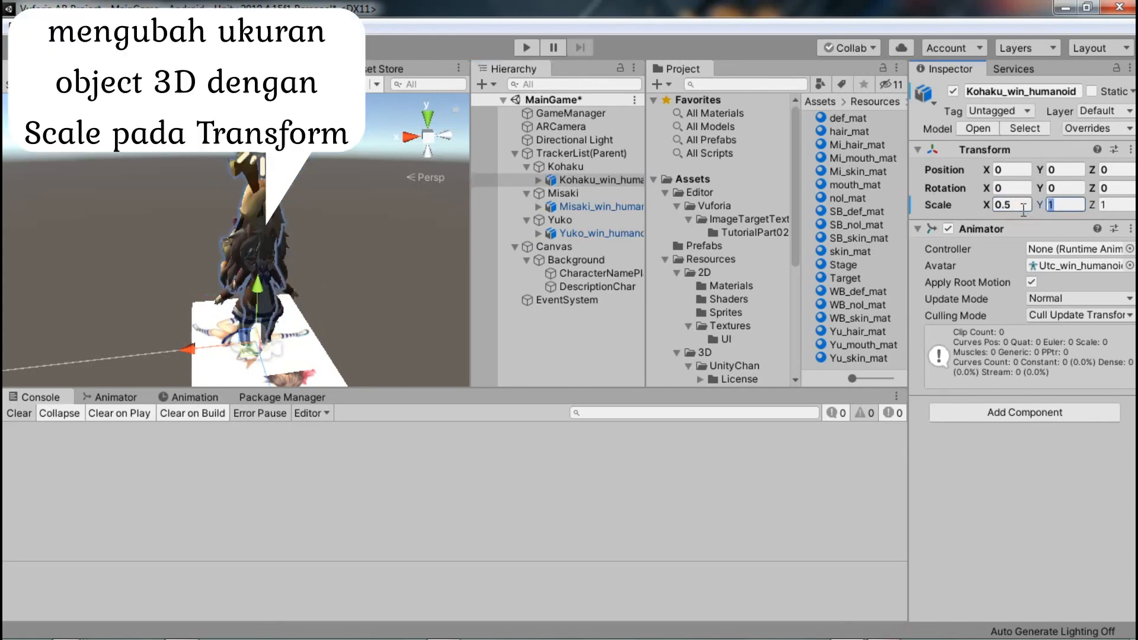
click(1026, 204)
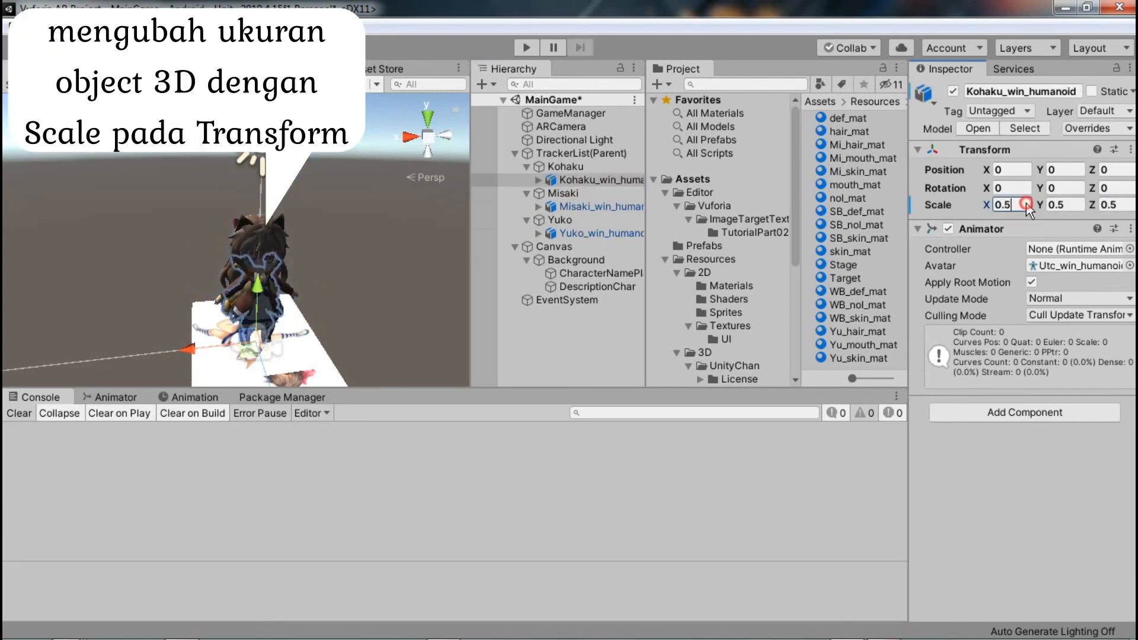
text(.7)
key(Tab)
text(.7)
key(Tab)
text(.7)
Set Kohaku_win_humanoid's scale to 0.8 on X, Y and Z.
click(1027, 204)
text(.8)
key(Tab)
key(Return)
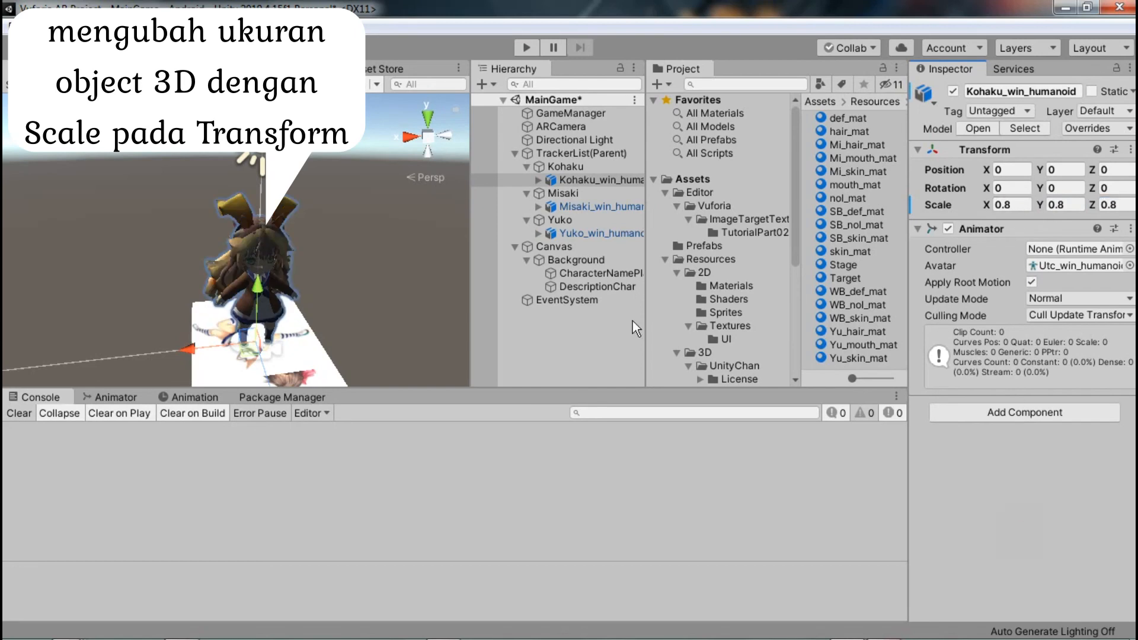
Deactivate the Kohaku, Misaki and Yuko humanoid models together.
click(580, 194)
click(581, 208)
click(581, 180)
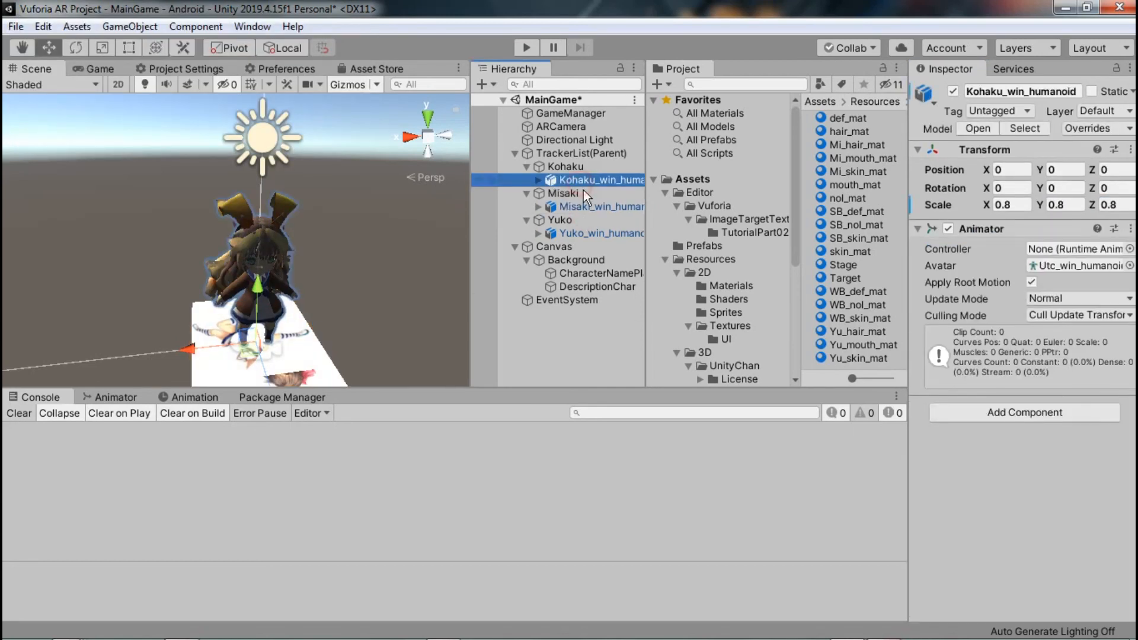
ctrl+click(587, 206)
ctrl+click(590, 233)
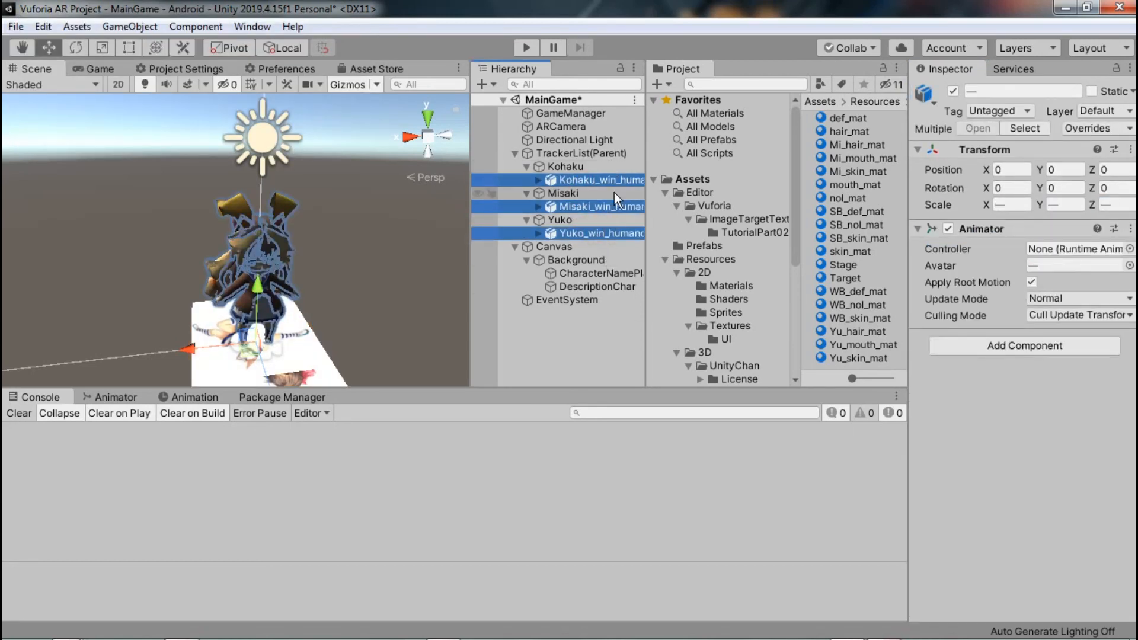
click(954, 92)
scroll(273, 213, down, 3)
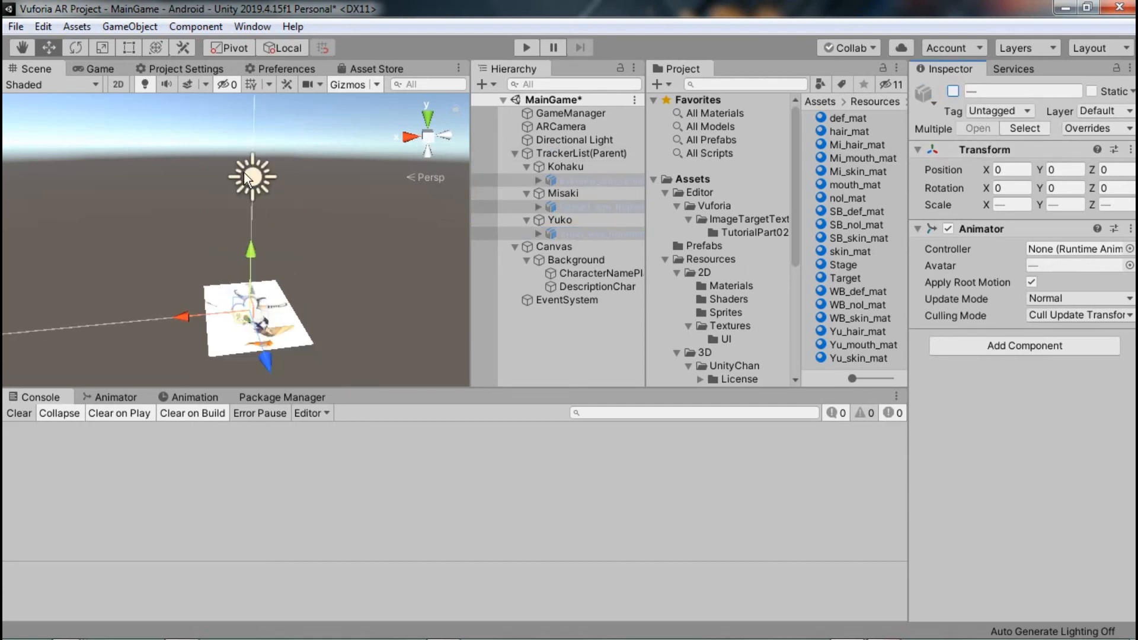
Save the MainGame scene and select the Kohaku image target.
click(580, 169)
click(578, 193)
click(605, 168)
ctrl+click(580, 193)
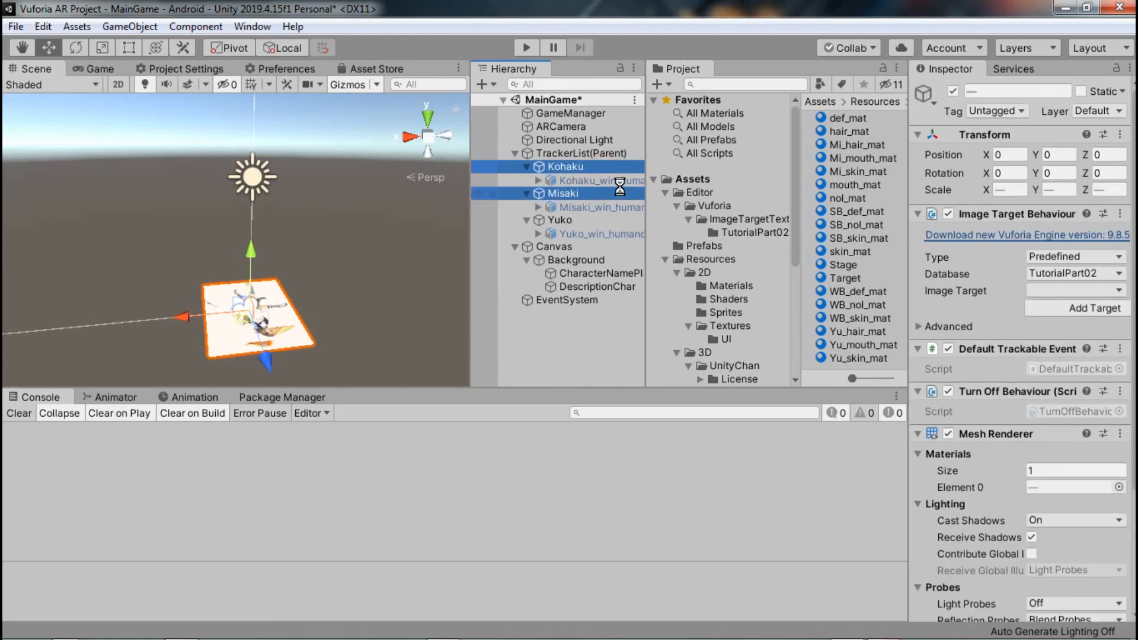
click(577, 171)
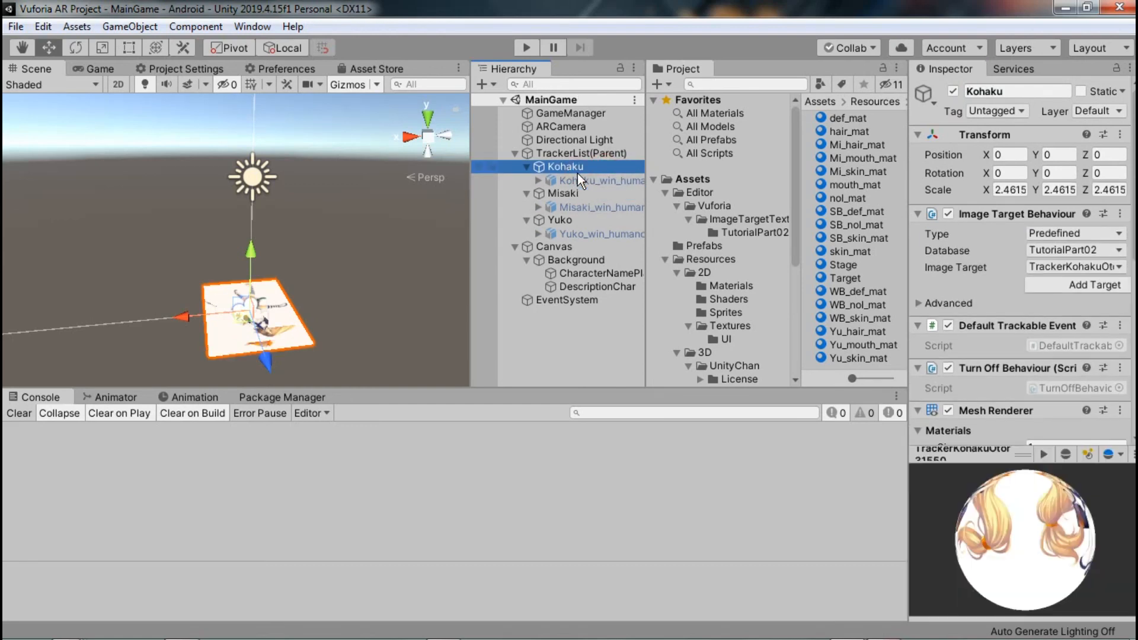
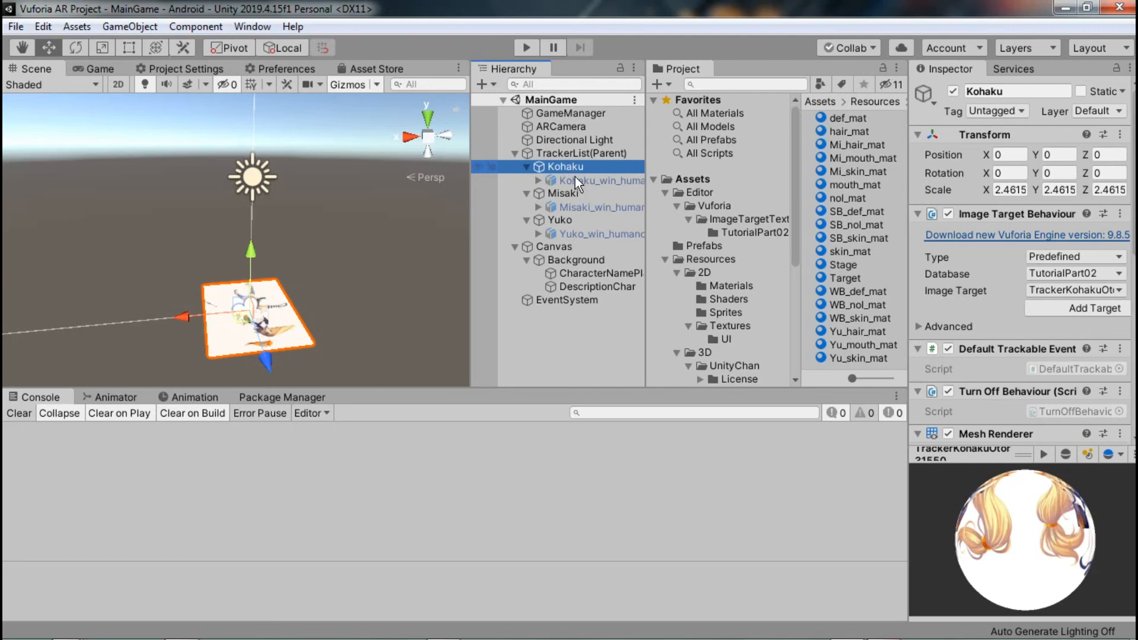
Examine the Kohaku, Misaki and Yuko image targets, their child humanoid models and the ARCamera in the scene hierarchy.
click(575, 180)
ctrl+click(586, 210)
ctrl+click(596, 234)
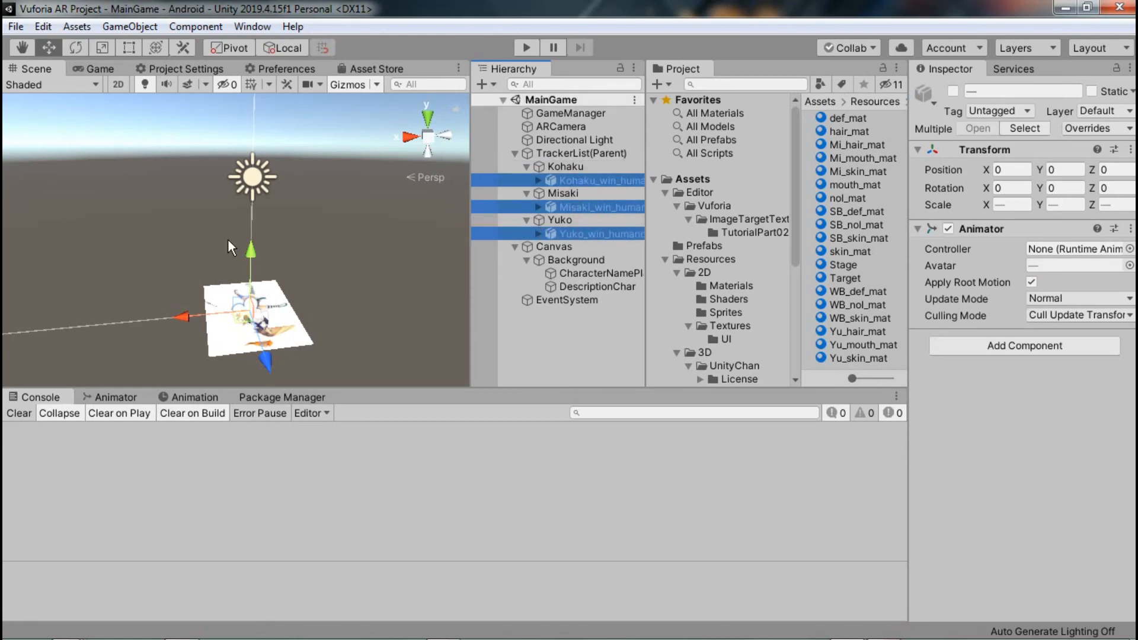
click(592, 128)
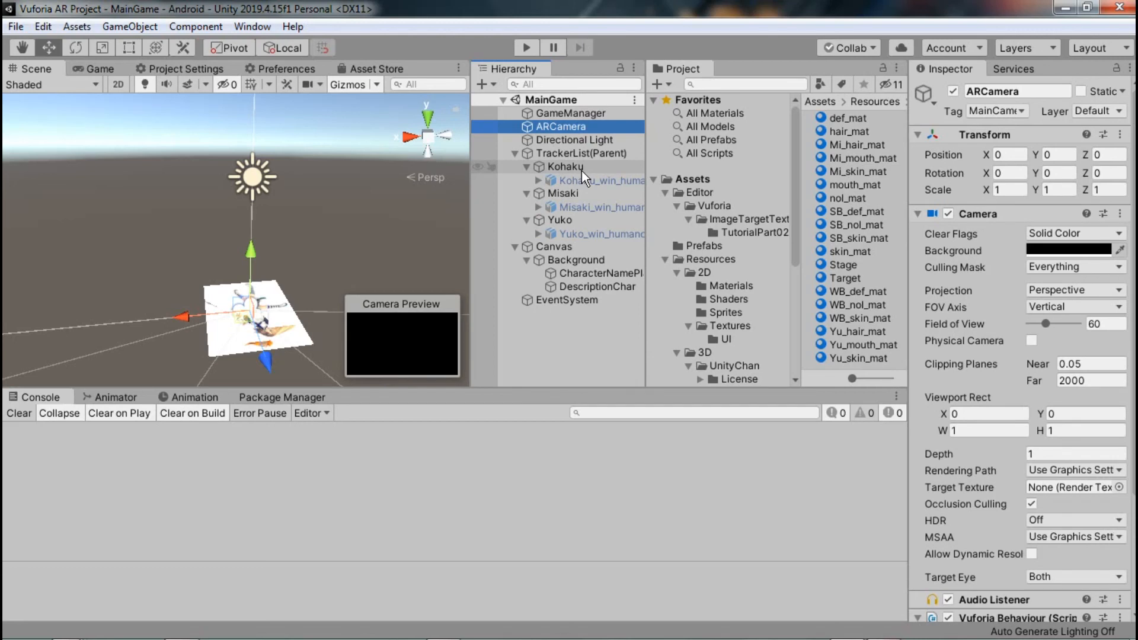
click(582, 171)
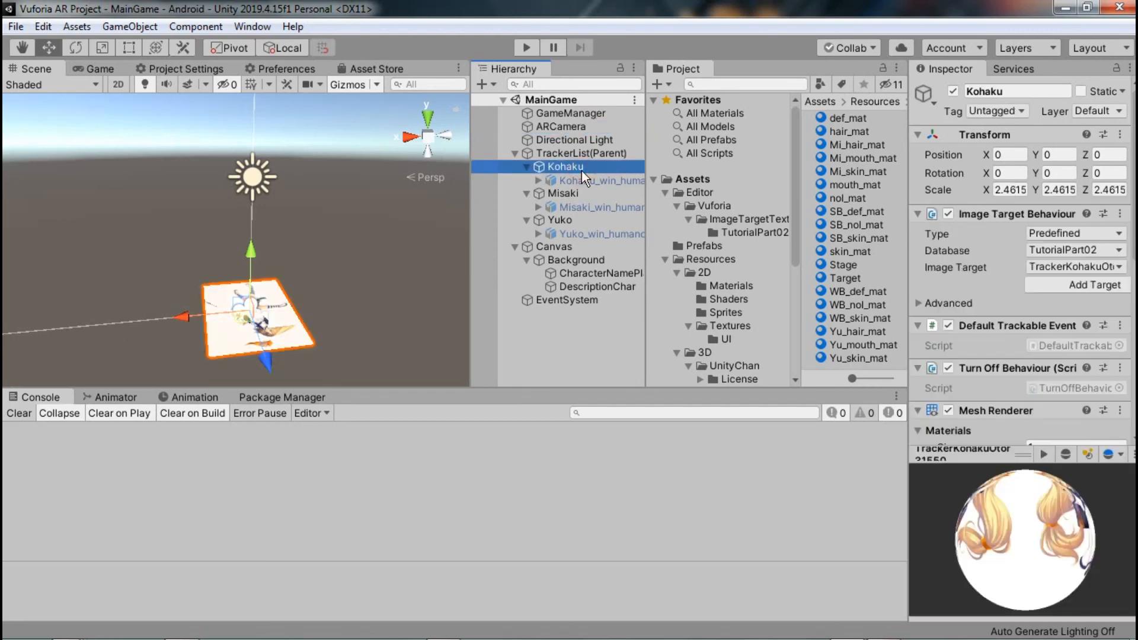
ctrl+click(602, 195)
ctrl+click(572, 220)
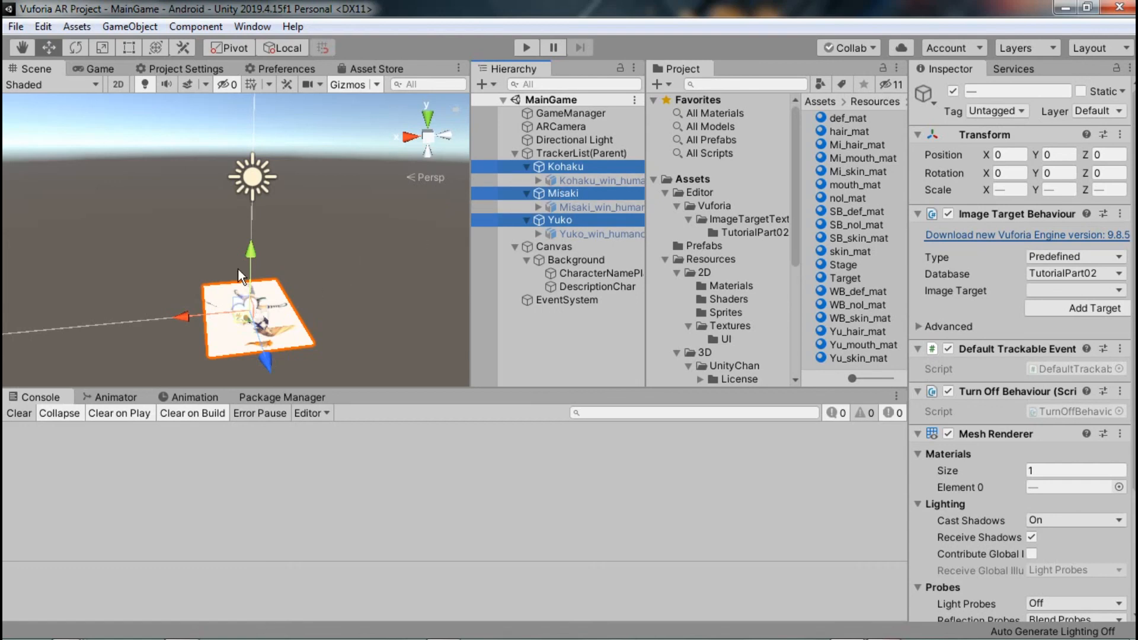
click(567, 181)
click(585, 207)
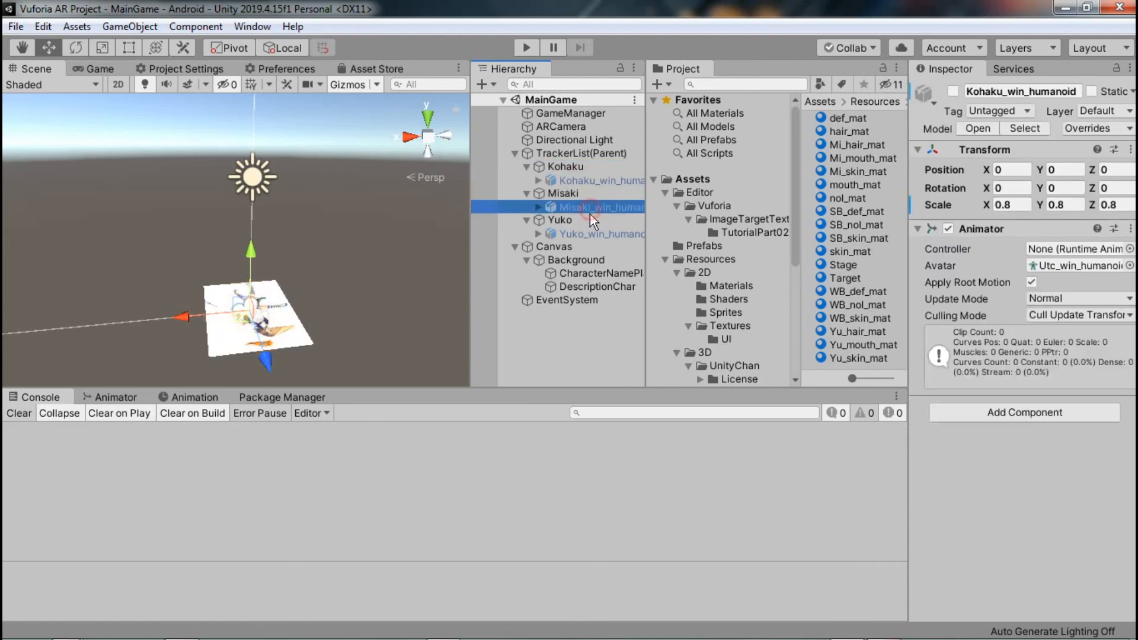
click(591, 234)
click(588, 183)
click(593, 206)
click(593, 233)
click(596, 178)
click(571, 166)
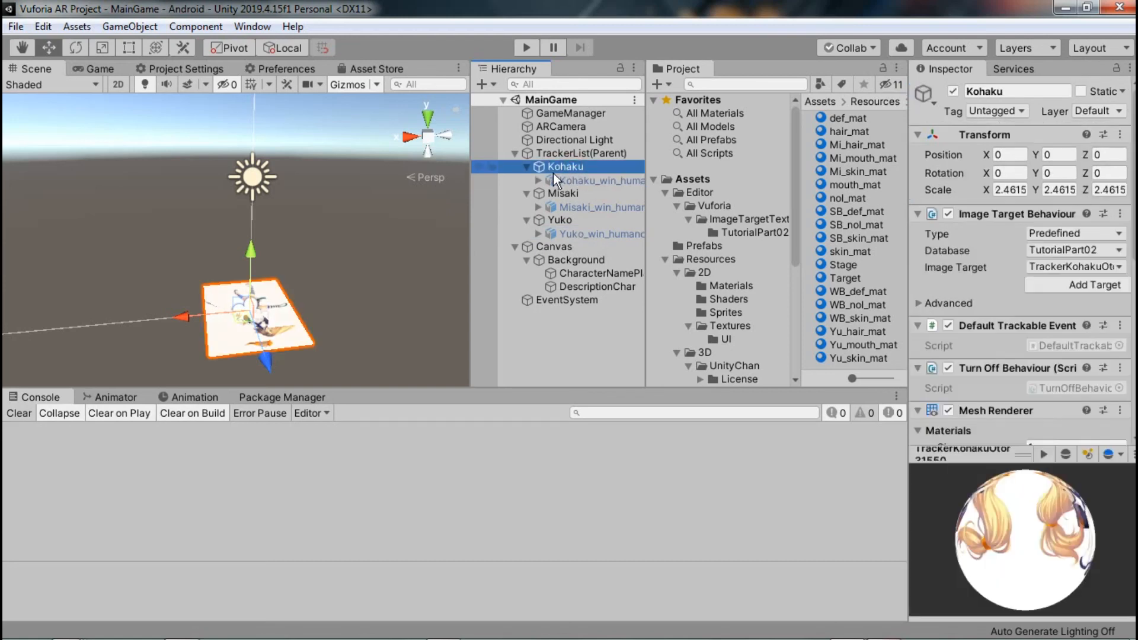
click(582, 181)
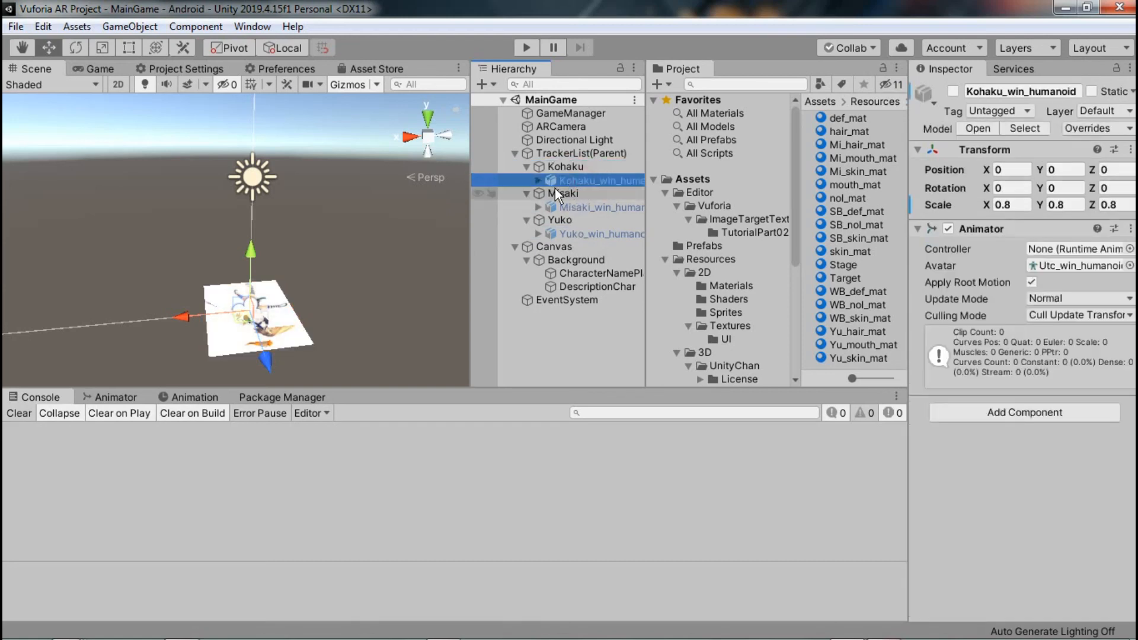
ctrl+click(622, 207)
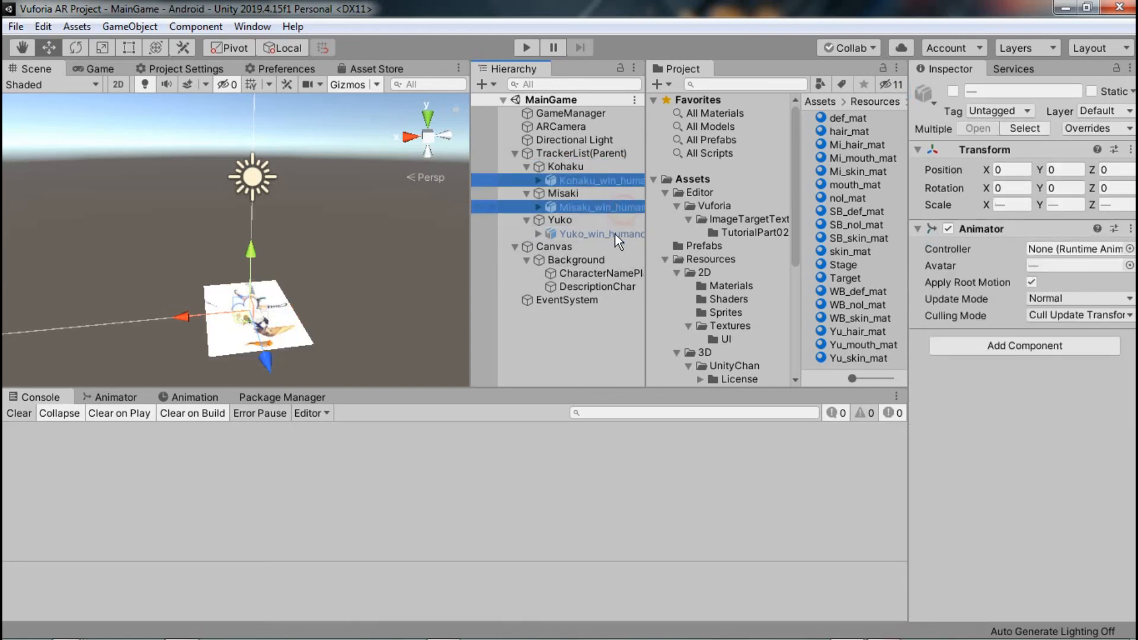
ctrl+click(614, 233)
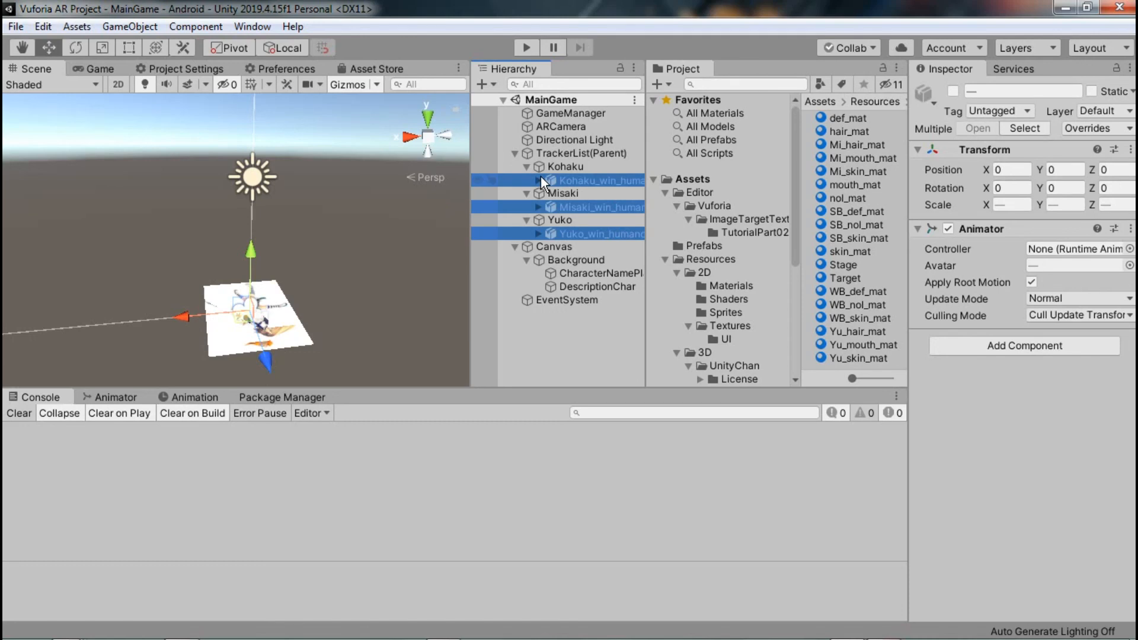
click(565, 166)
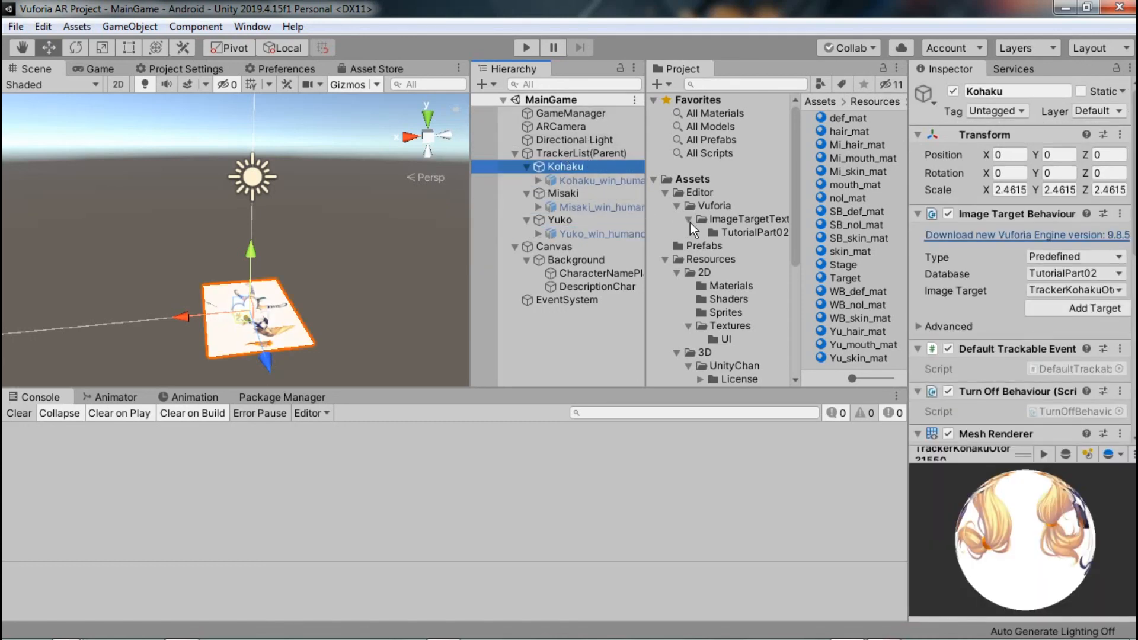
Create a folder named GameManager inside the Assets Scripts folder.
scroll(721, 308, down, 5)
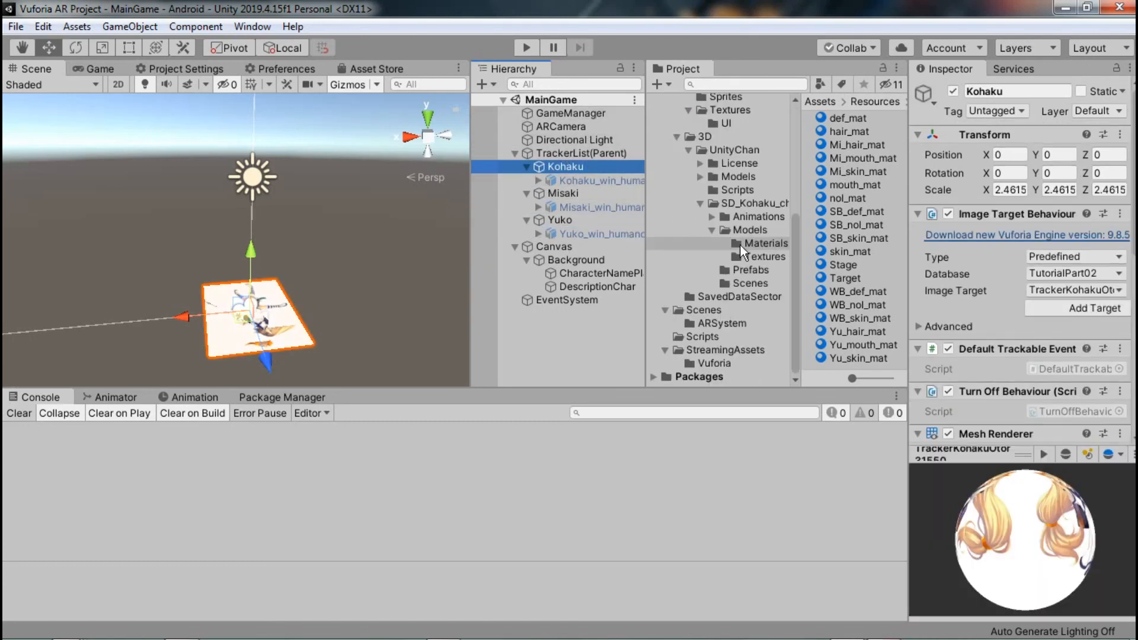
click(748, 335)
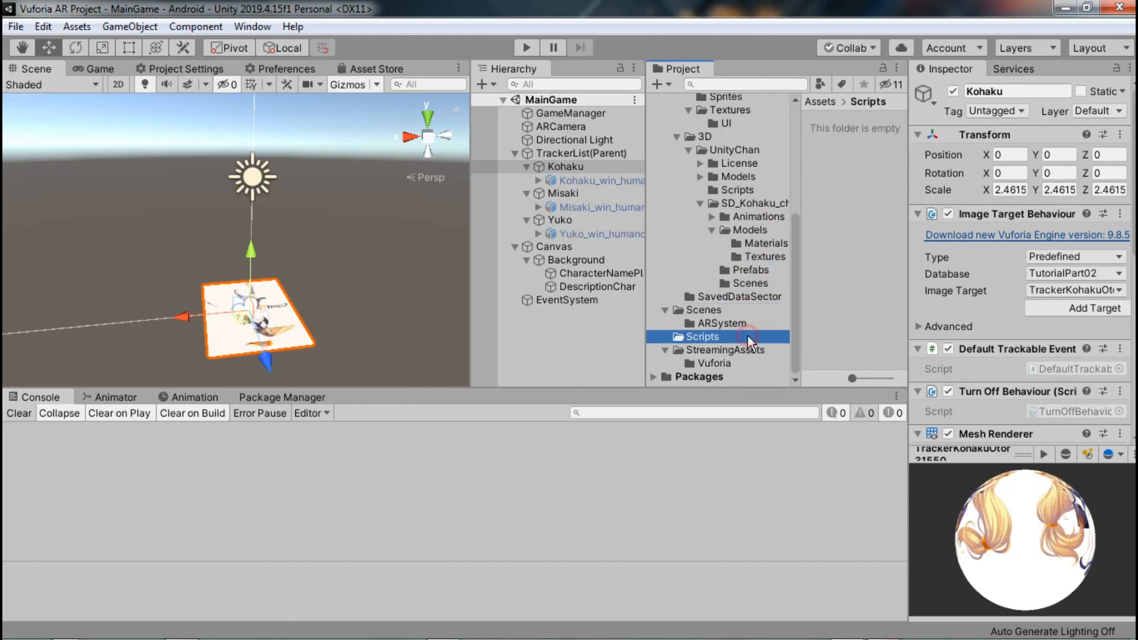
right_click(868, 127)
mouse_move(913, 137)
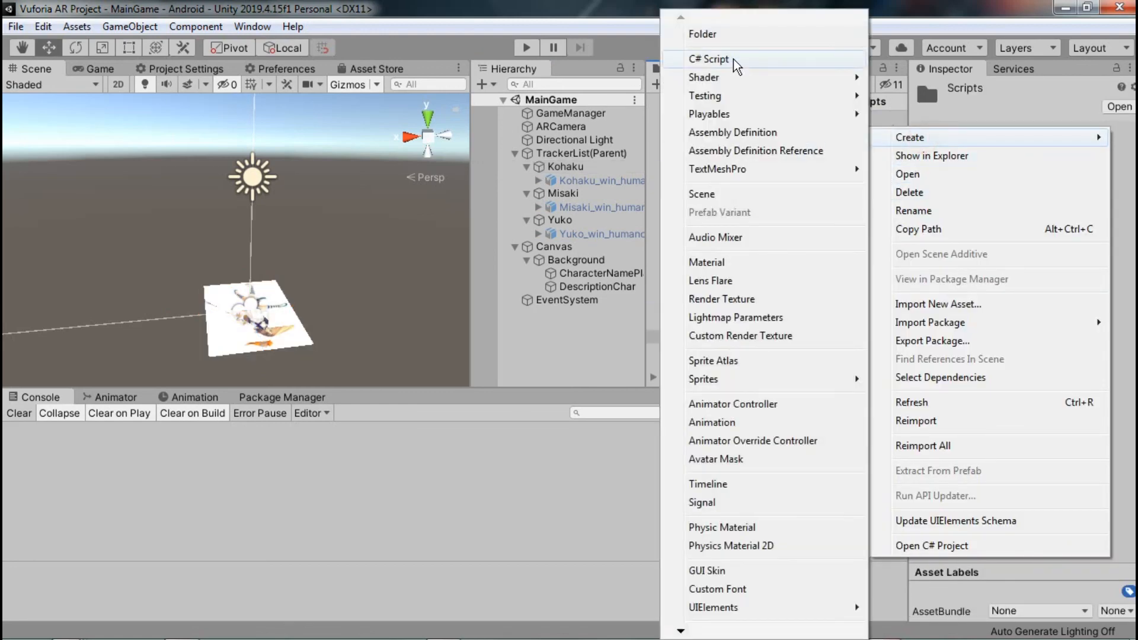
click(730, 37)
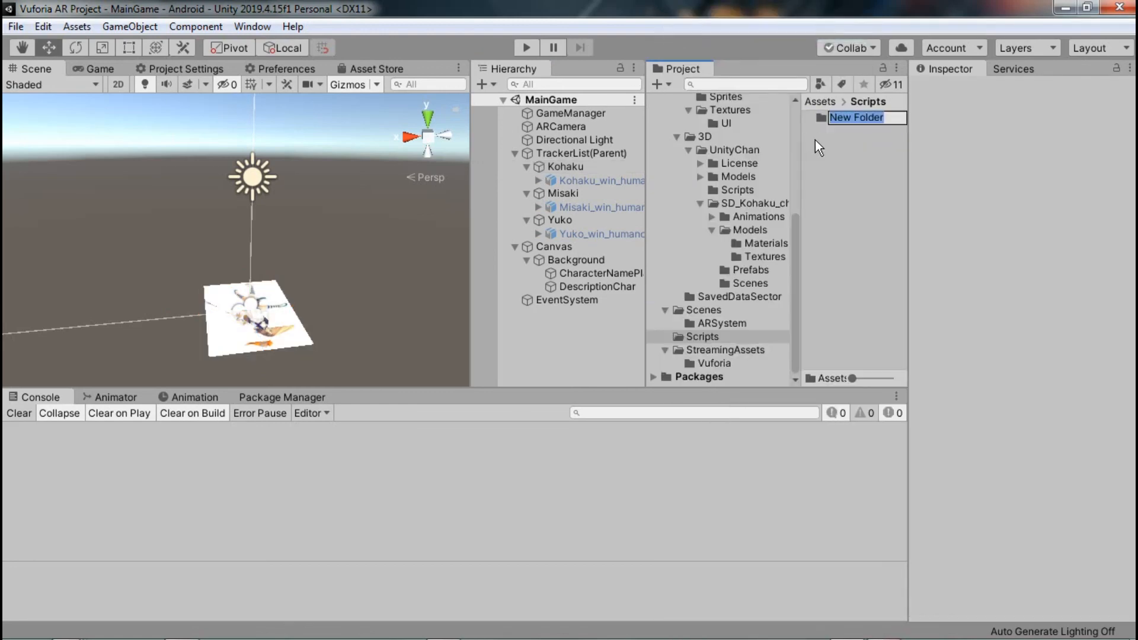
text(GameManager)
Add a DataCharacter folder alongside GameManager in the Scripts folder.
right_click(817, 141)
mouse_move(865, 152)
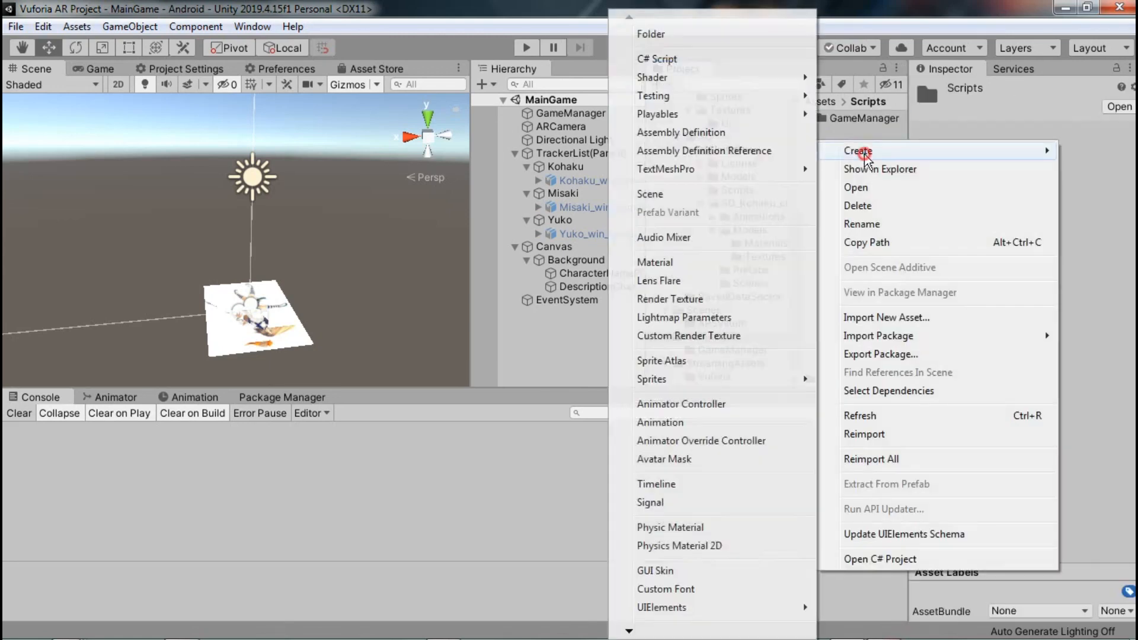
click(705, 35)
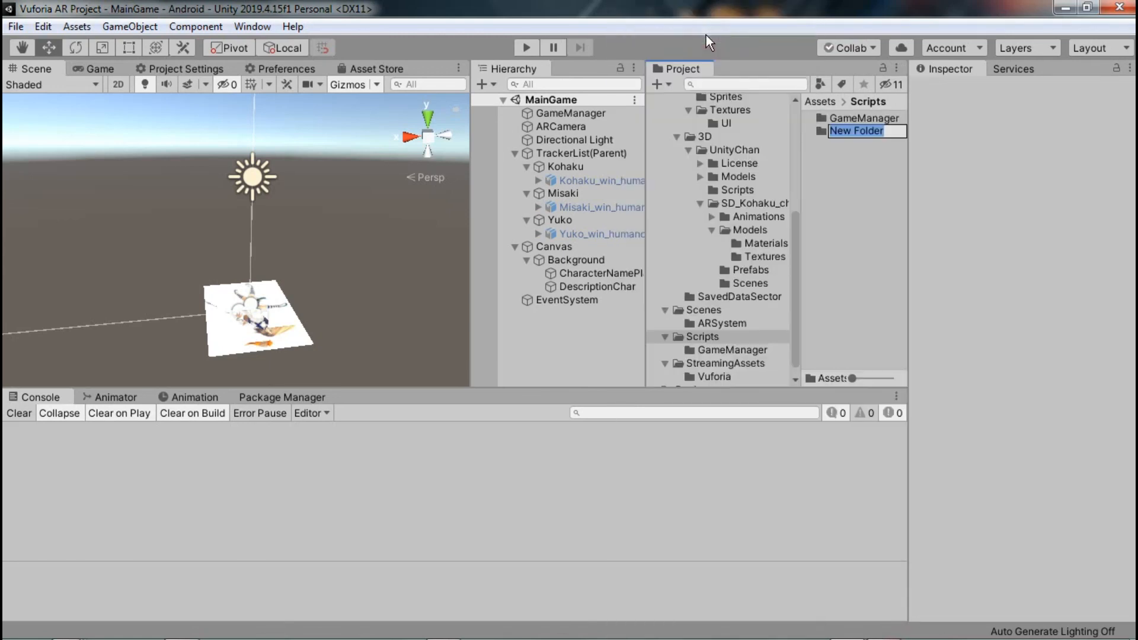
text(D)
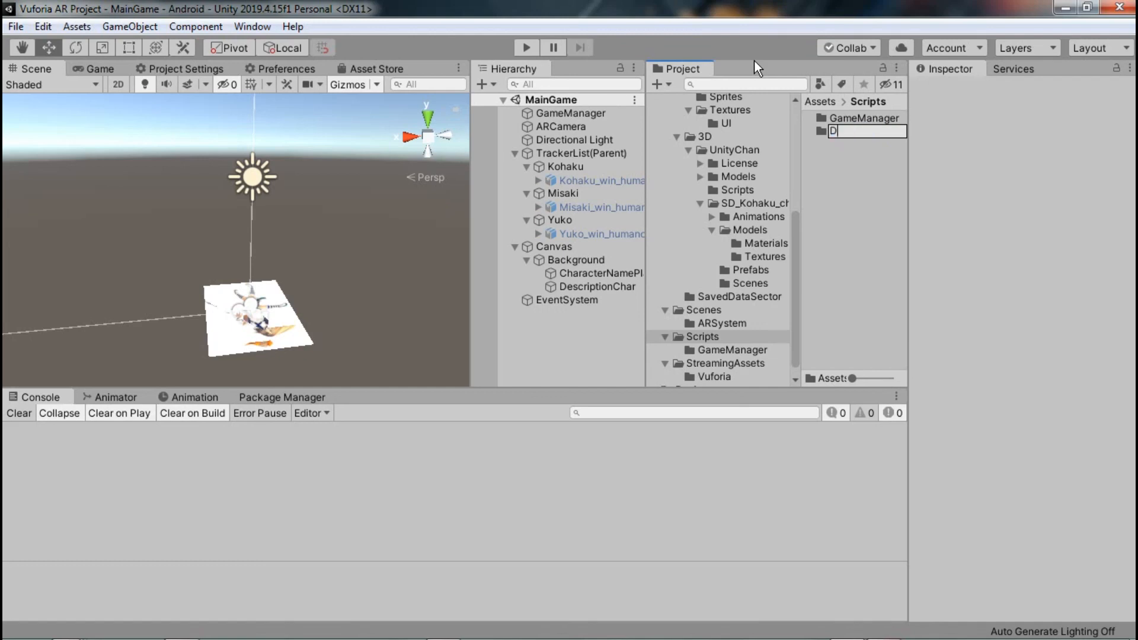
text(ataCharacter)
key(Return)
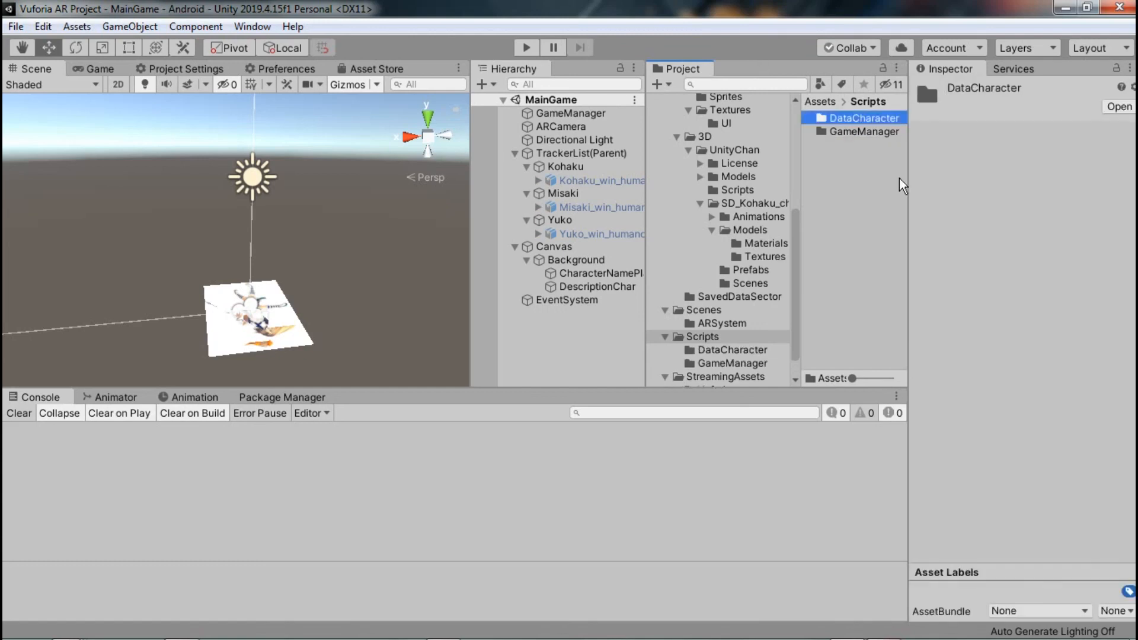
Add a third folder named Vuforia AR to the Scripts folder.
right_click(896, 175)
mouse_move(903, 176)
click(735, 35)
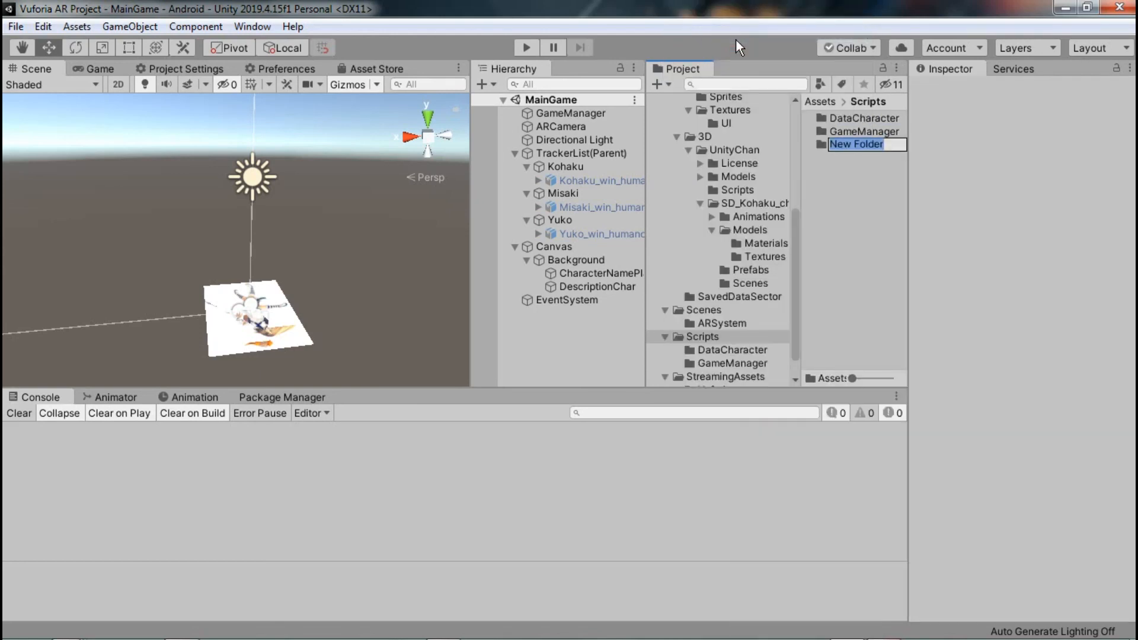
text(Vuforia)
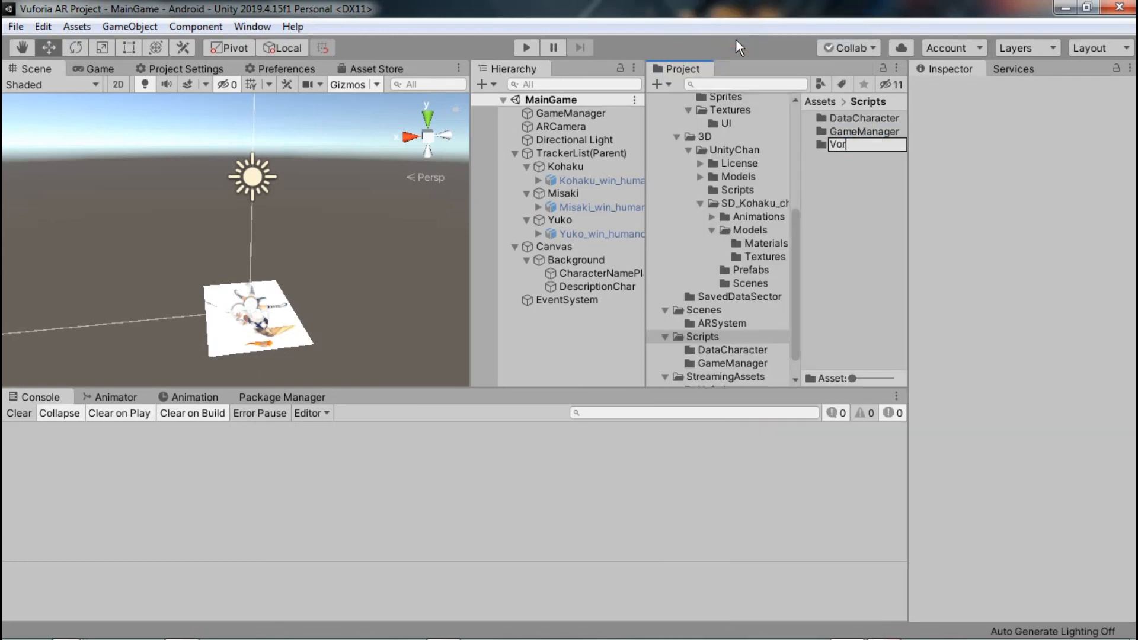
text( AR)
key(Return)
click(575, 260)
click(597, 286)
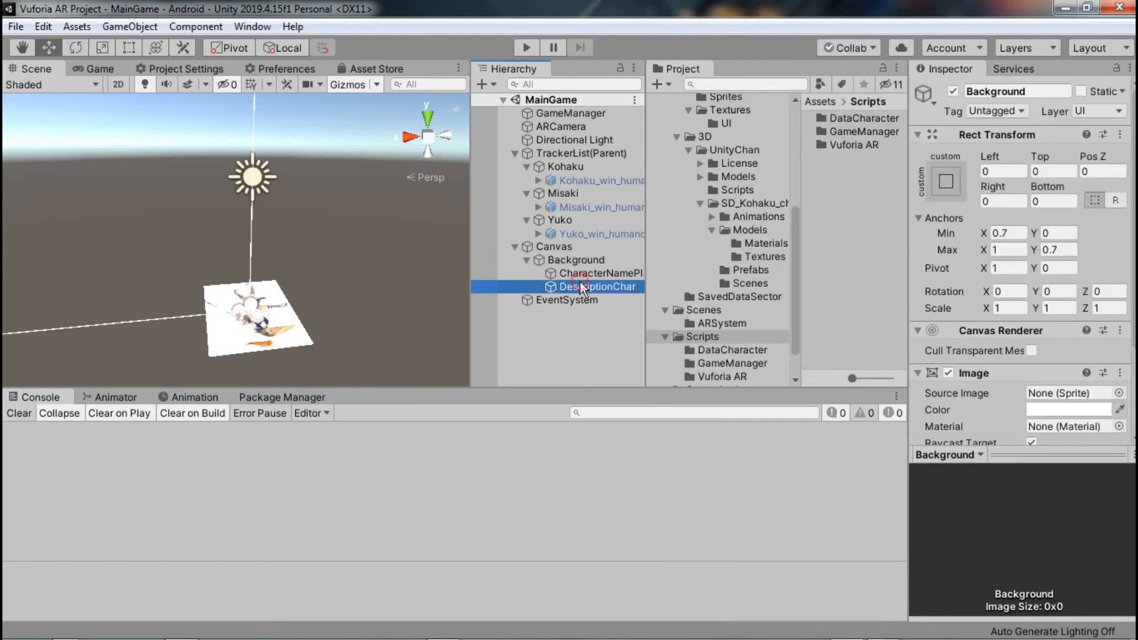
click(600, 273)
click(851, 181)
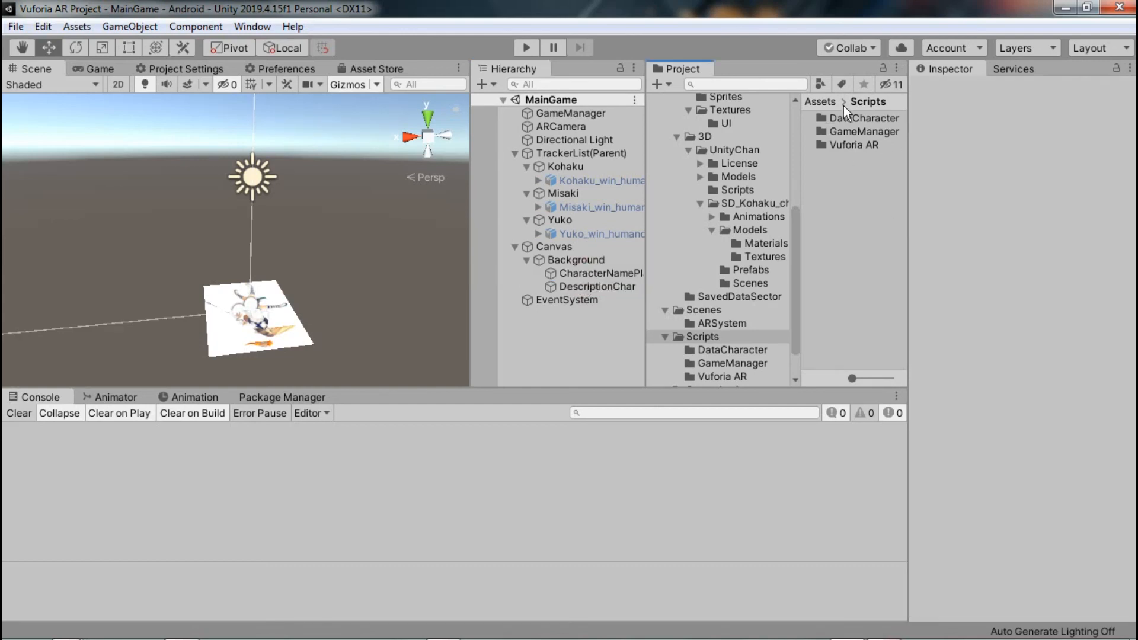
double_click(875, 120)
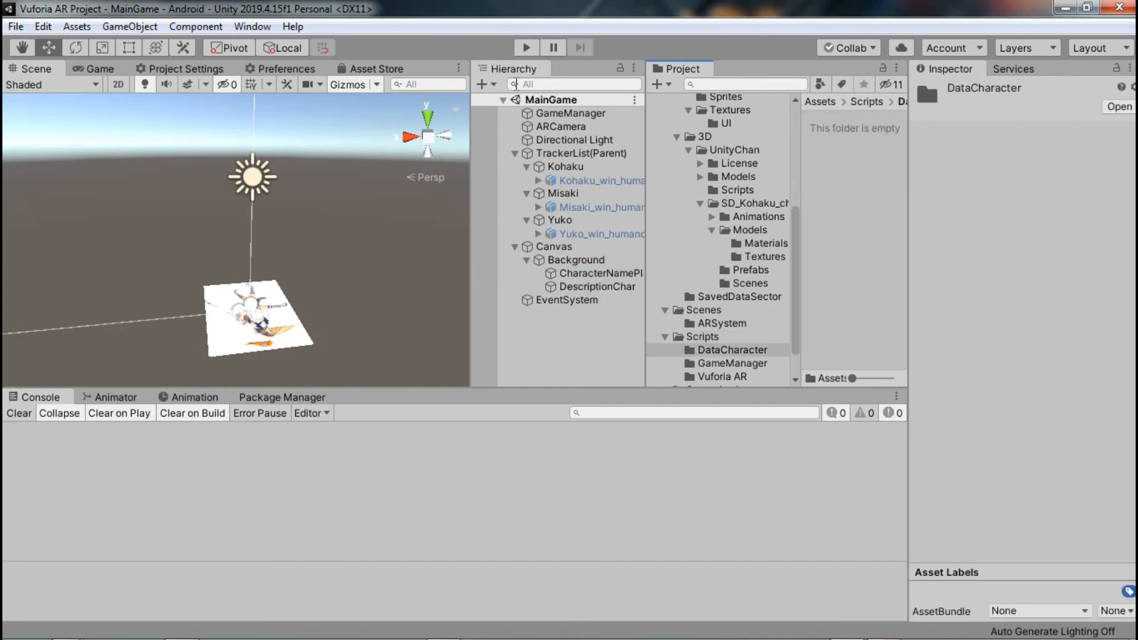
click(837, 151)
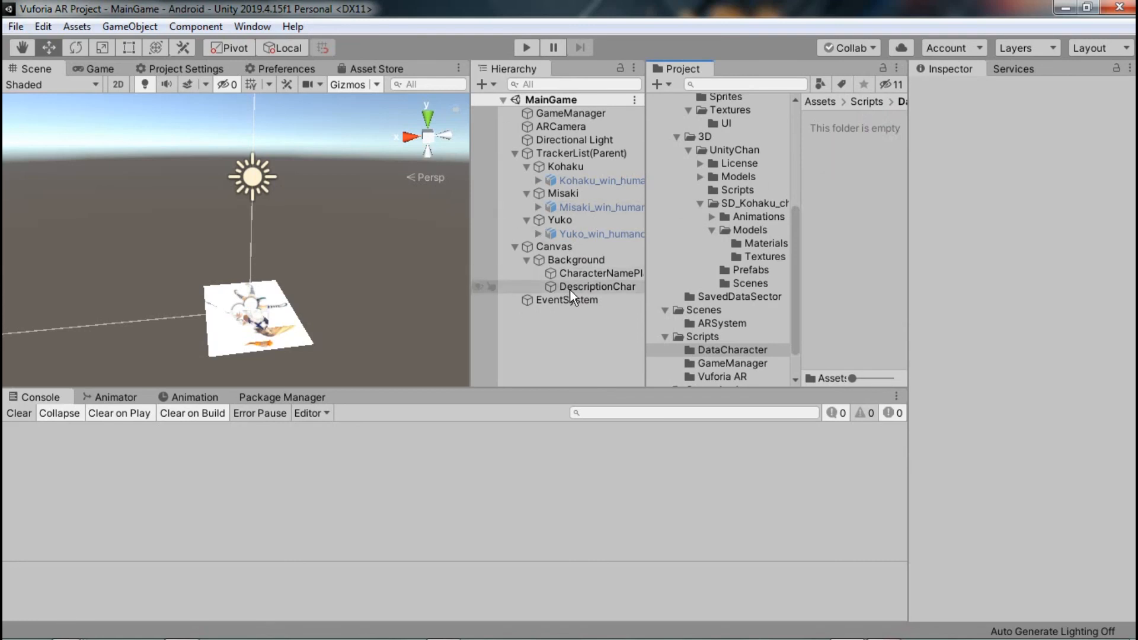
Create a C# script named GameManager in the GameManager subfolder of Scripts.
click(737, 357)
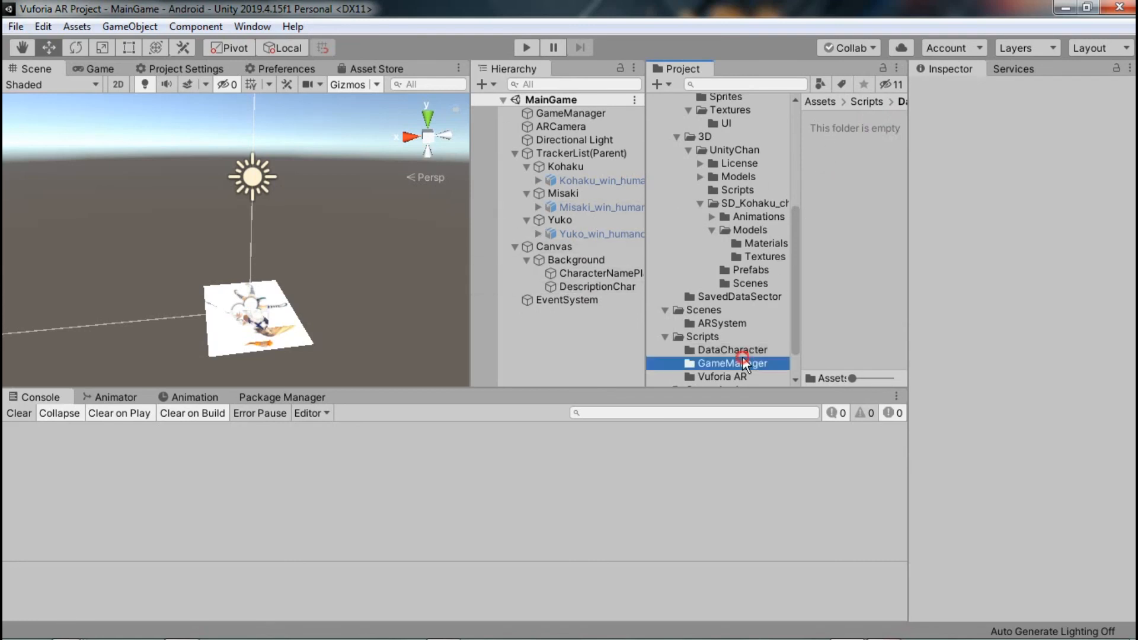
right_click(863, 153)
mouse_move(963, 169)
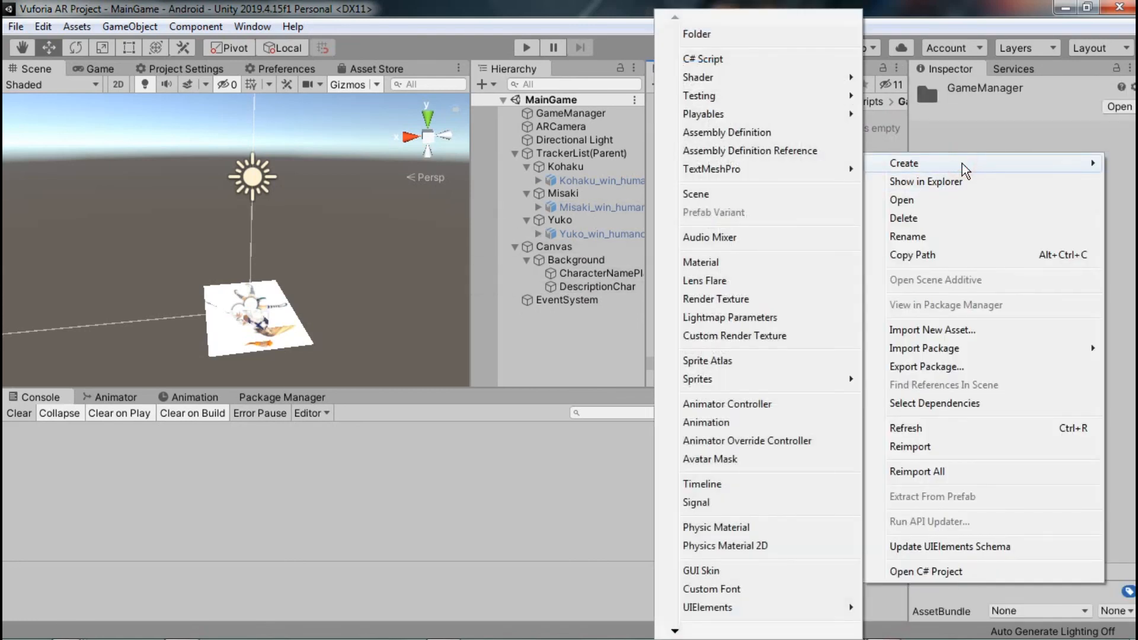
right_click(895, 147)
mouse_move(927, 155)
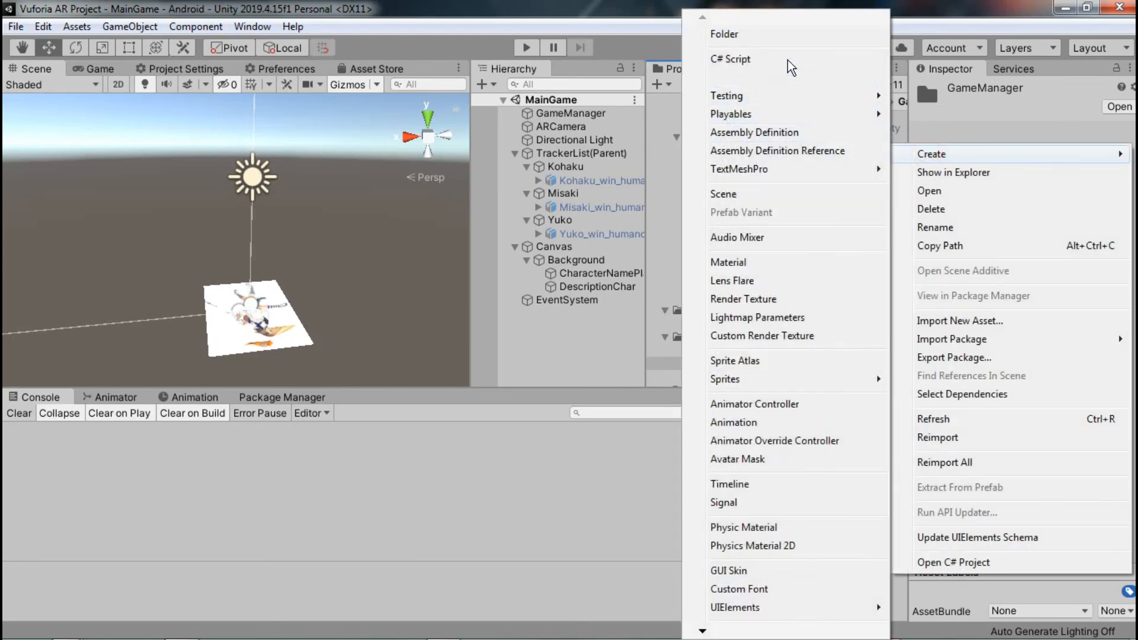
click(788, 60)
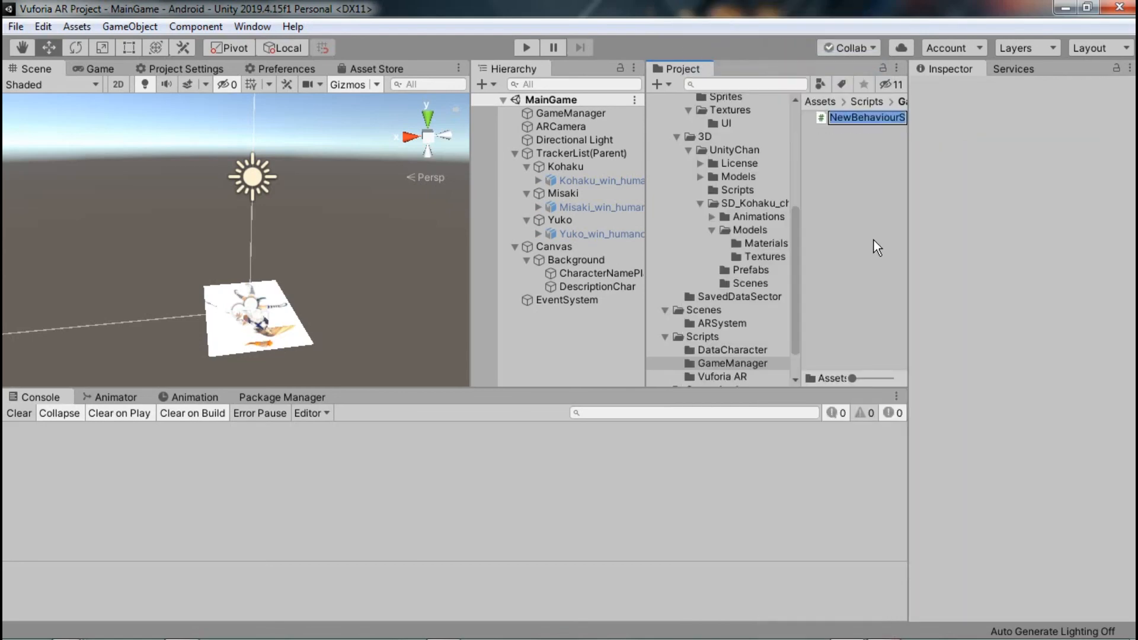
text(GameManager)
key(Return)
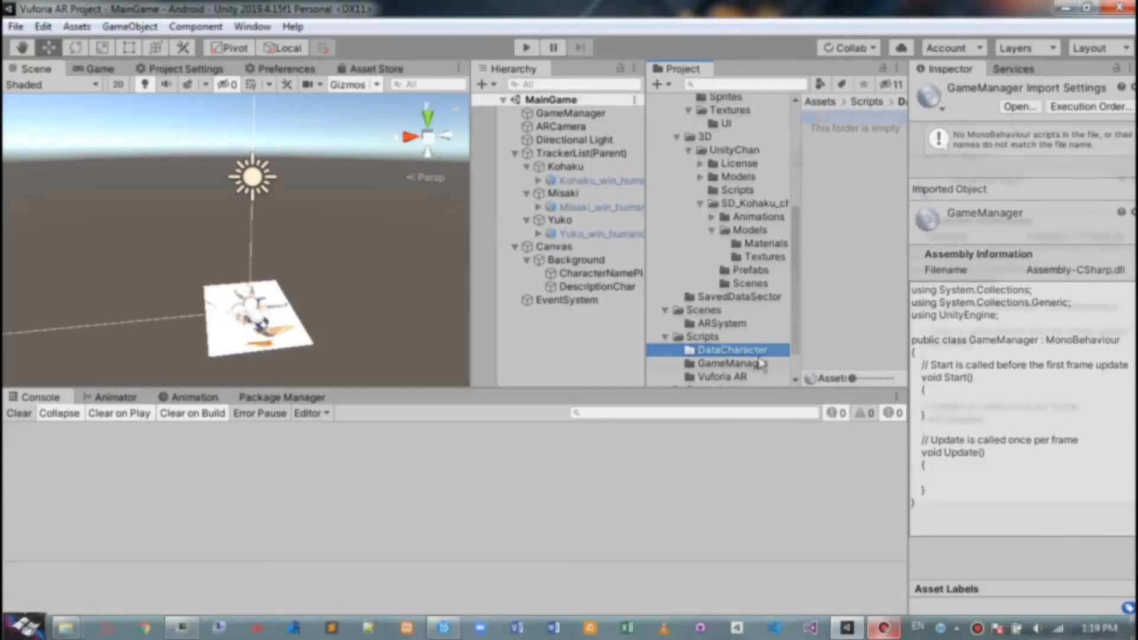
Attach the GameManager script as a component to the GameManager object in the MainGame scene.
click(759, 363)
click(842, 120)
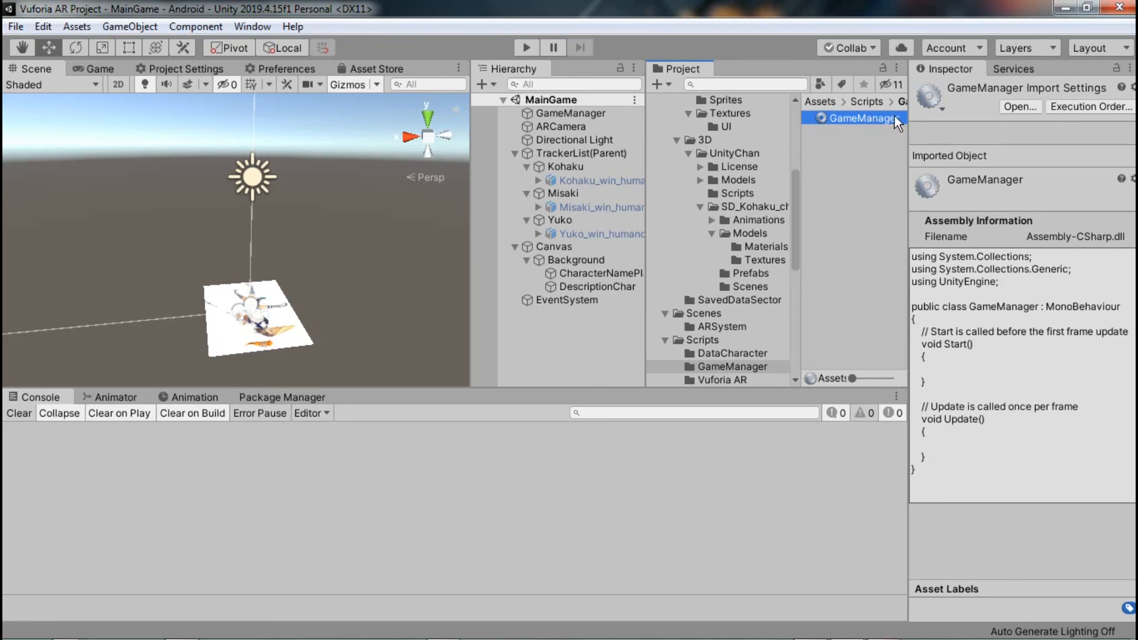
click(580, 113)
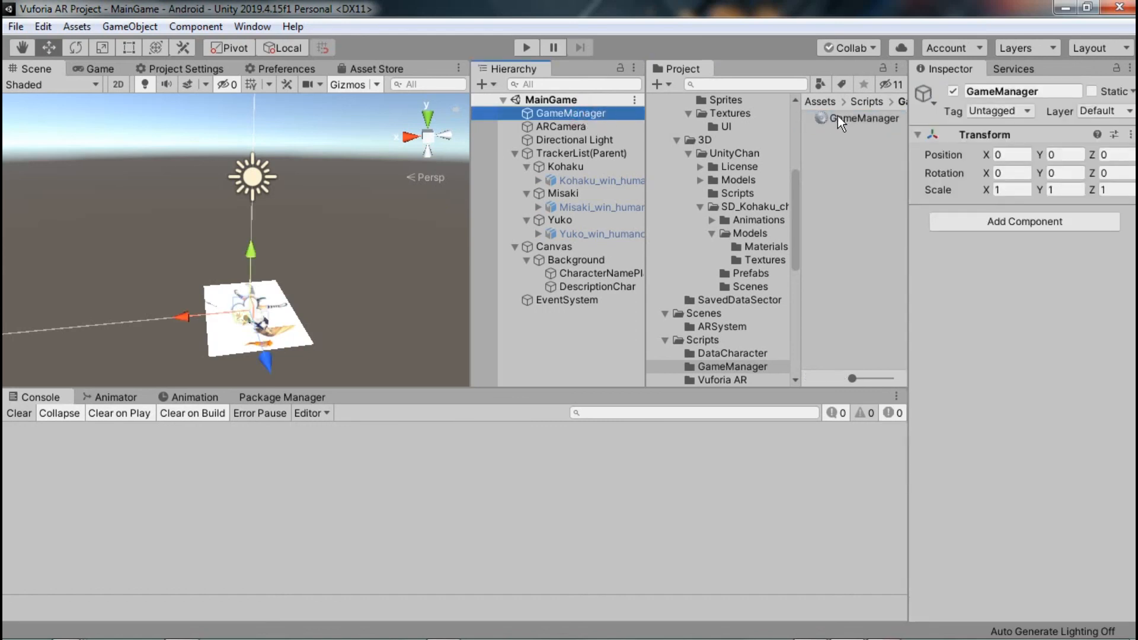
drag(839, 120, 1080, 303)
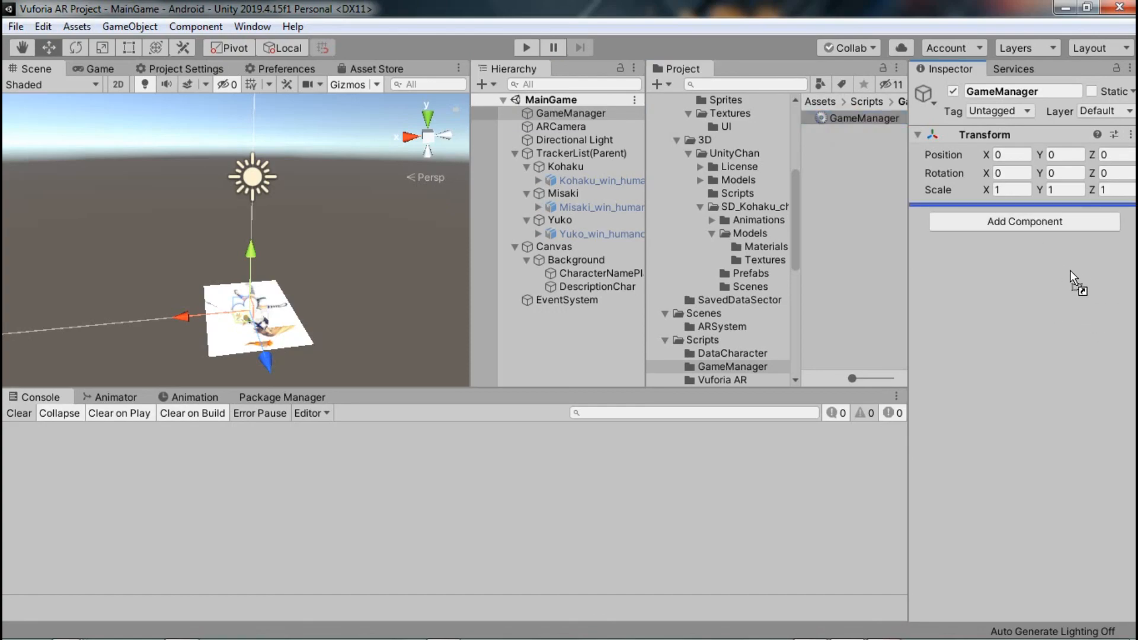
drag(1061, 272, 1057, 272)
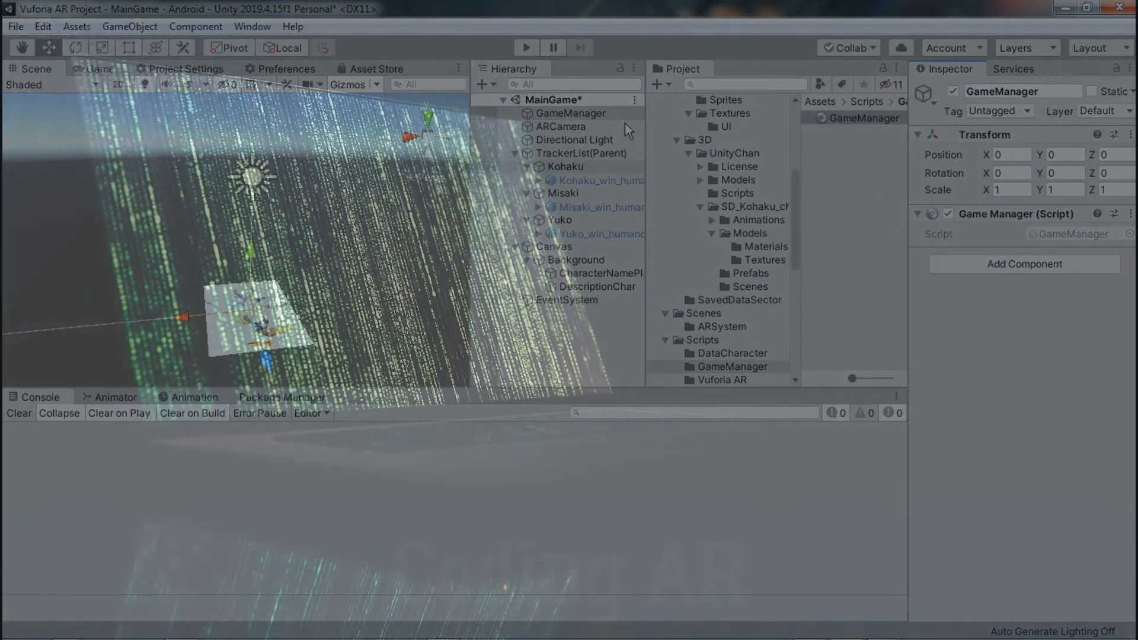